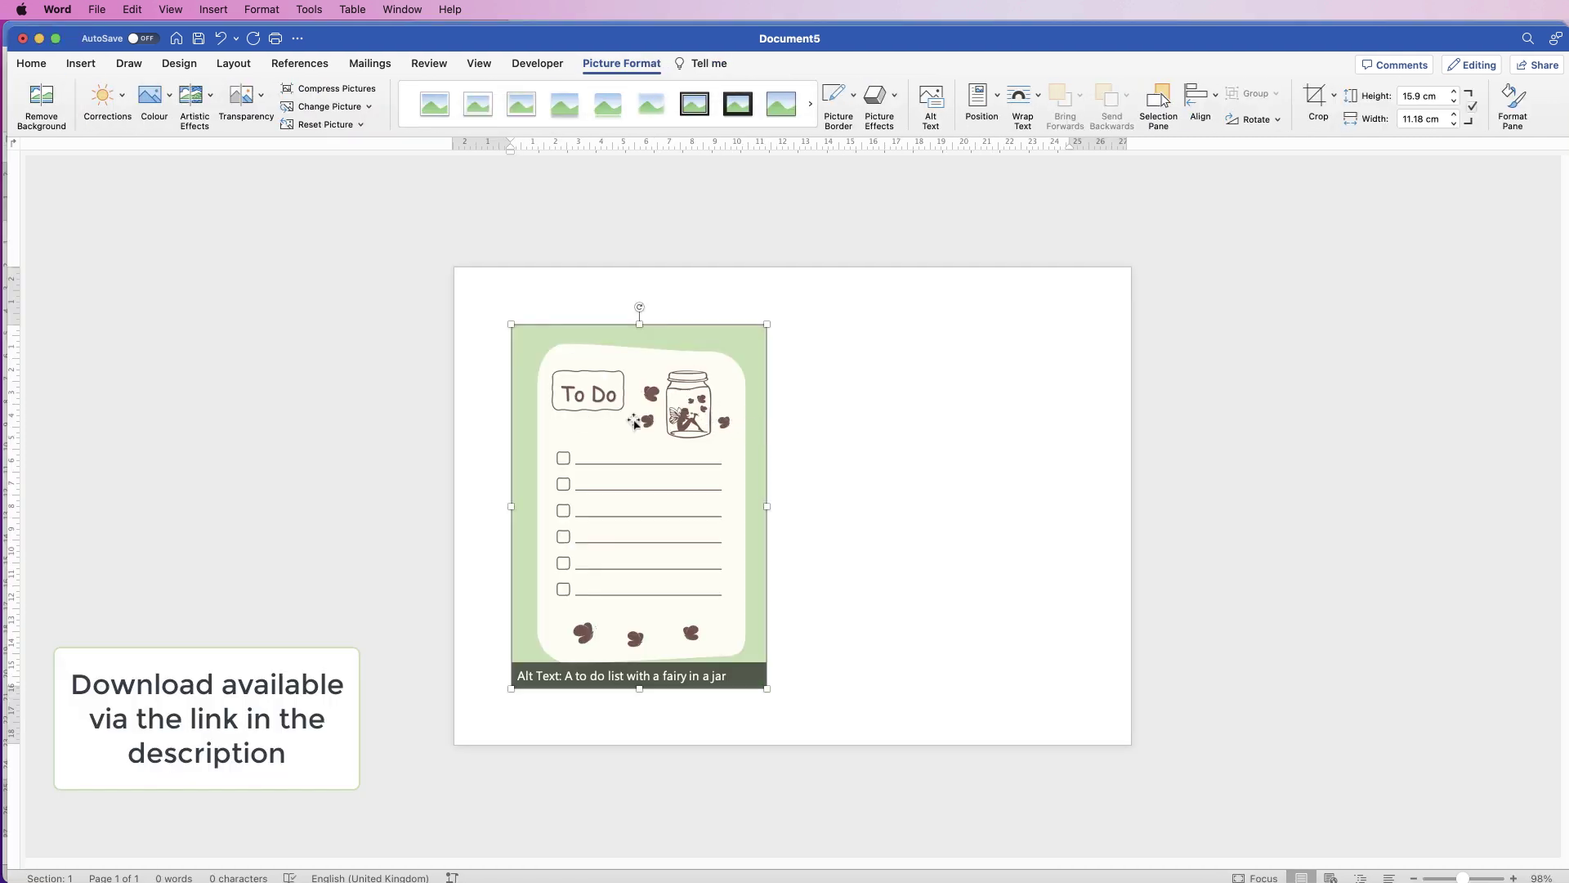
Set the to-do list picture's text wrapping to In Front of Text and place a duplicate on the right half of the page.
{"action": "right_click", "coordinate": [635, 423]}
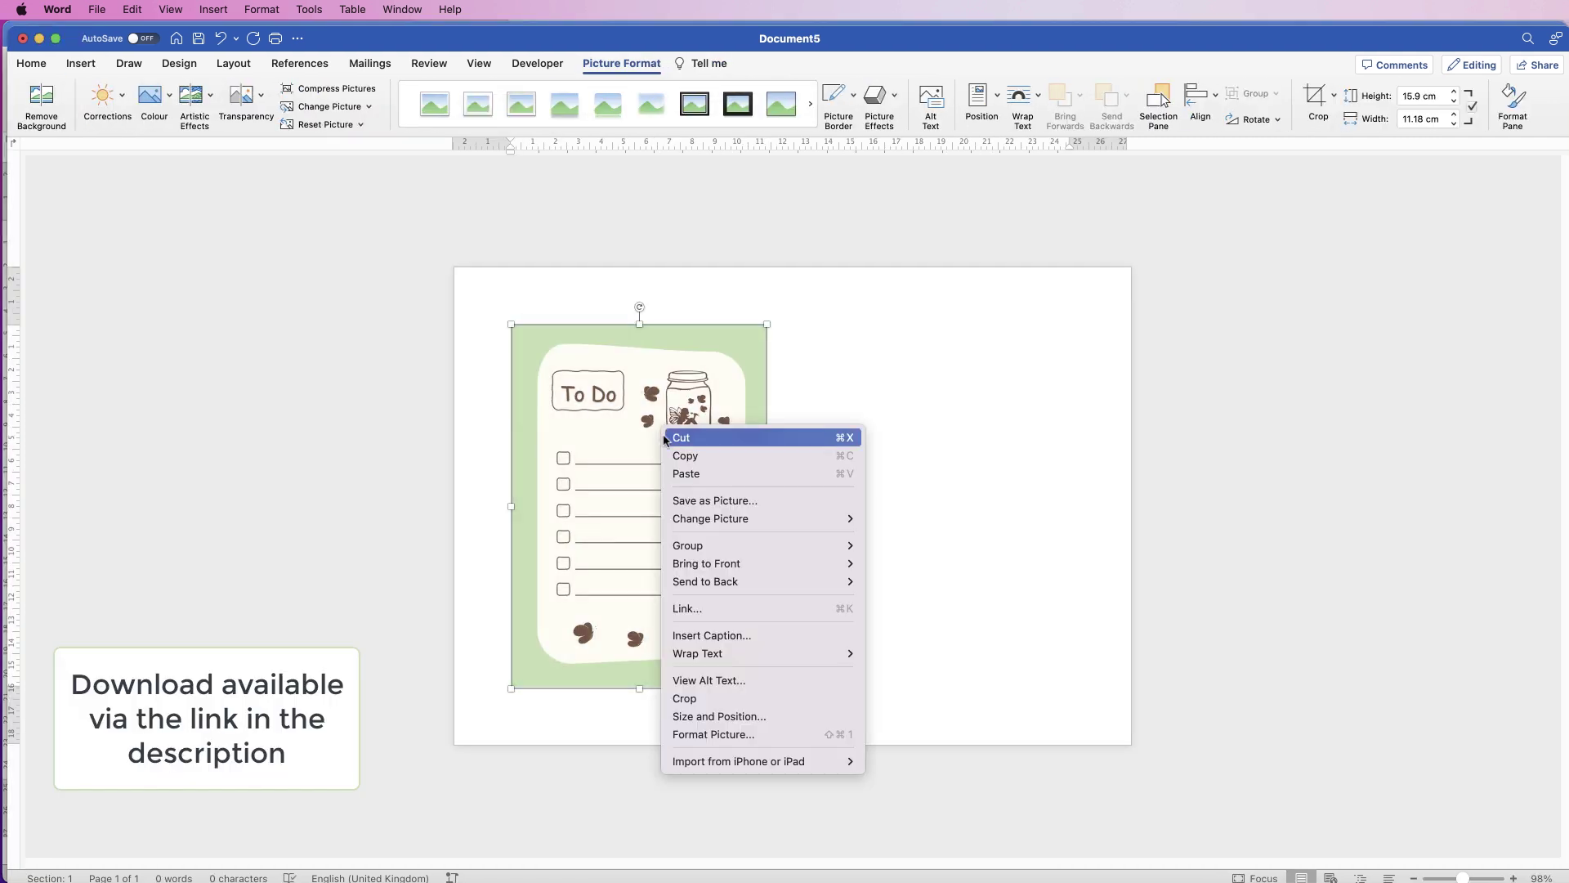
{"action": "mouse_move", "coordinate": [702, 653]}
{"action": "left_click", "coordinate": [882, 781]}
{"action": "left_click_drag", "start_coordinate": [645, 549], "coordinate": [970, 473]}
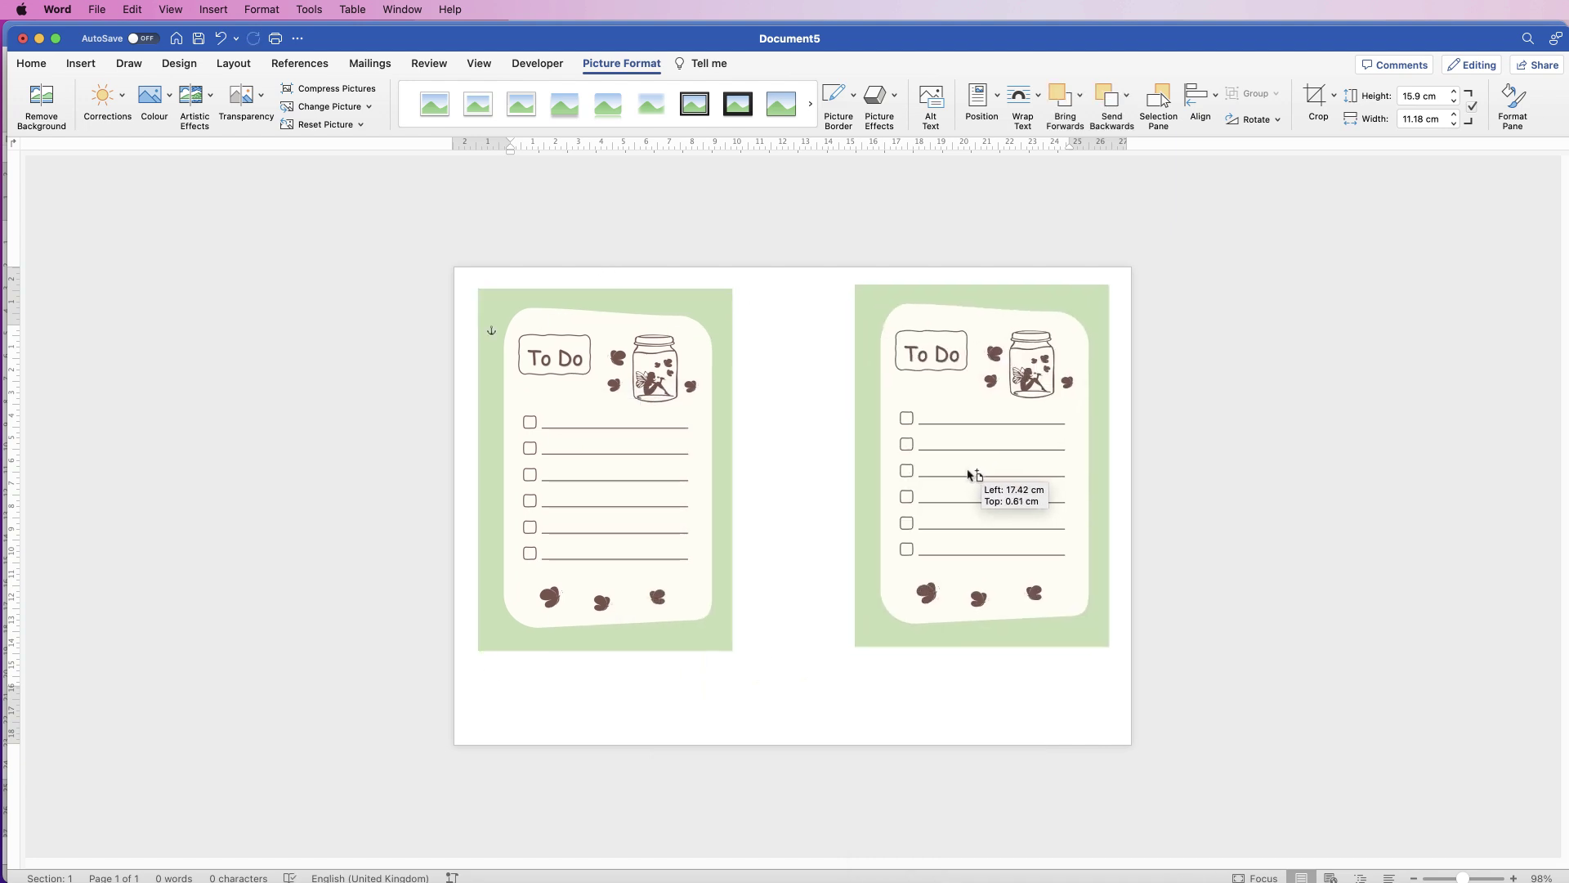
Enlarge both to-do list pictures together and position them side by side so they fill the landscape page.
{"action": "left_click", "coordinate": [651, 378], "text": "shift"}
{"action": "left_click_drag", "start_coordinate": [855, 645], "coordinate": [815, 704]}
{"action": "left_click", "coordinate": [782, 549]}
{"action": "left_click_drag", "start_coordinate": [638, 528], "coordinate": [666, 526]}
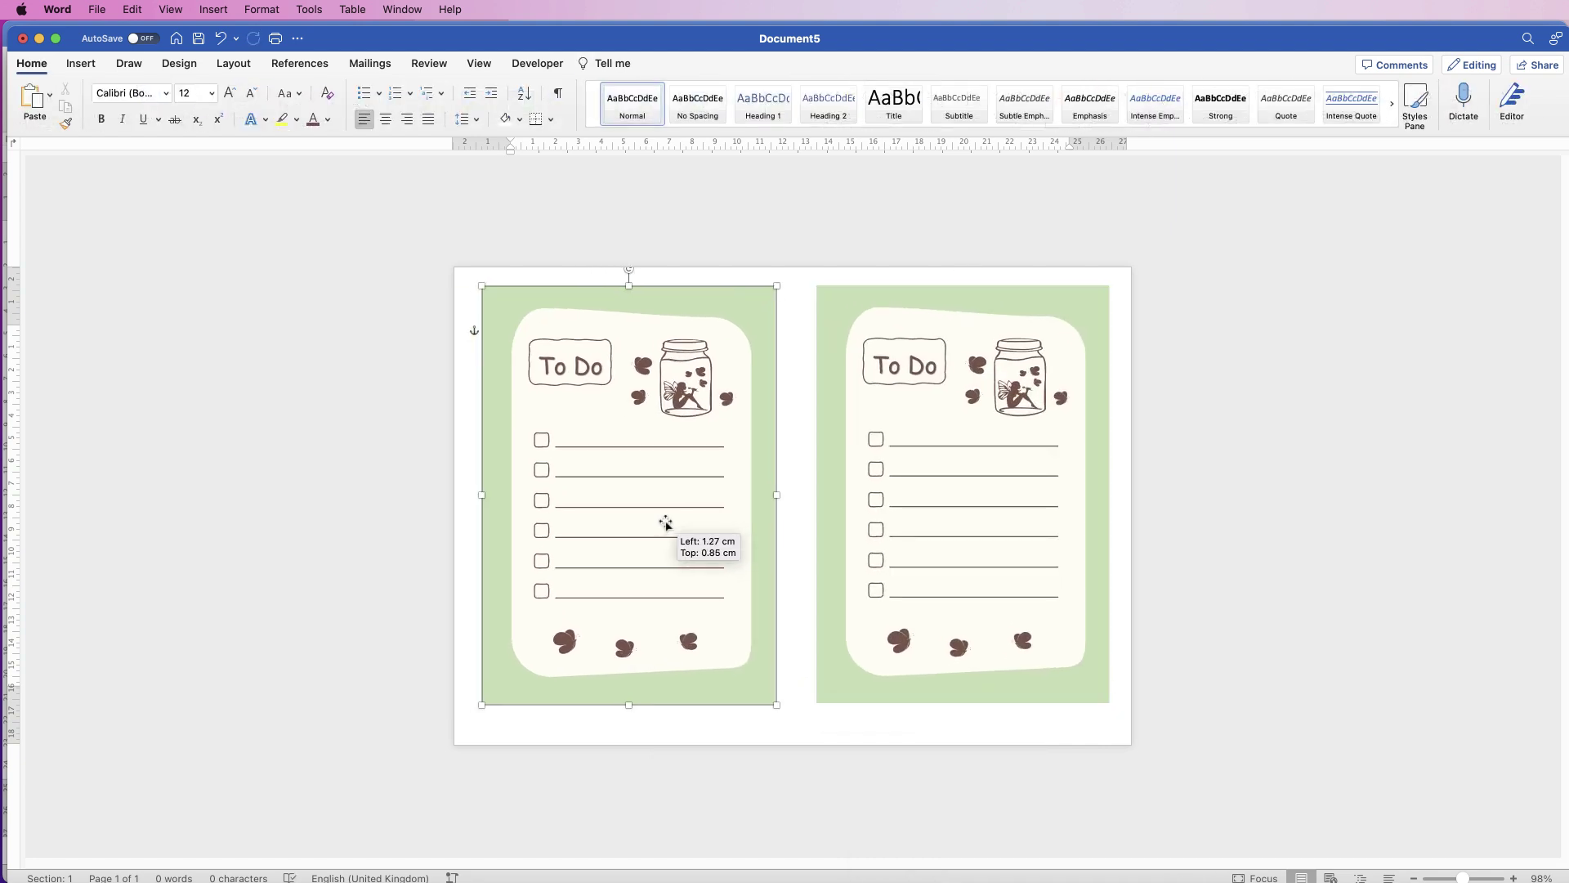
{"action": "left_click_drag", "start_coordinate": [909, 558], "coordinate": [904, 560]}
{"action": "left_click", "coordinate": [714, 602], "text": "shift"}
{"action": "left_click_drag", "start_coordinate": [777, 705], "coordinate": [792, 726]}
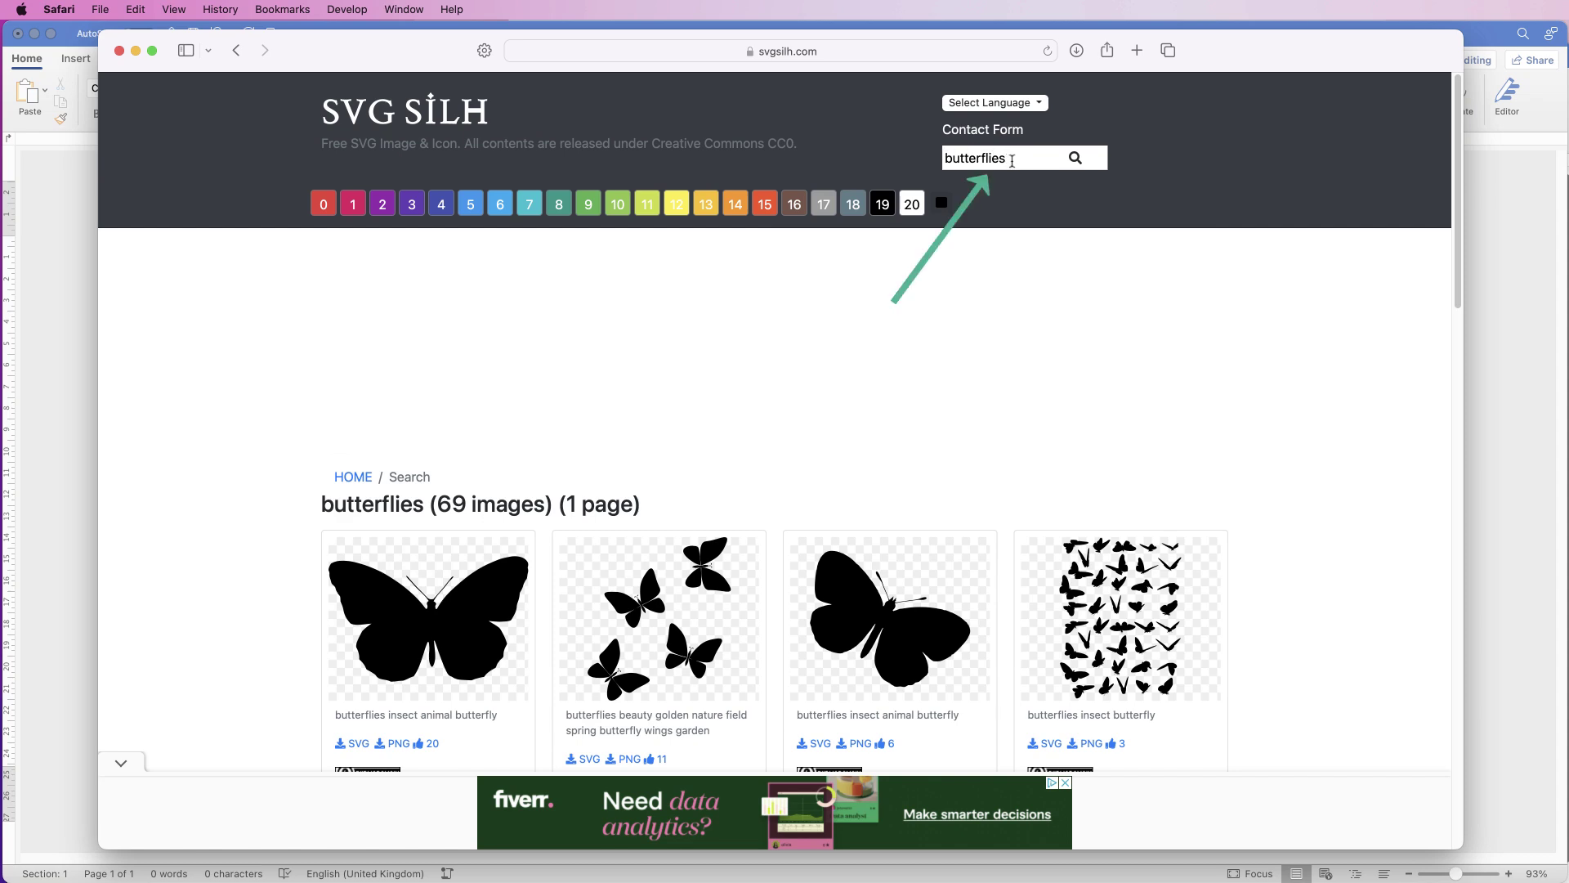
In Safari, browse the butterflies results on svgsilh.com and recolour them with brown swatch 16.
{"action": "scroll", "coordinate": [234, 532], "scroll_direction": "down", "scroll_amount": 6}
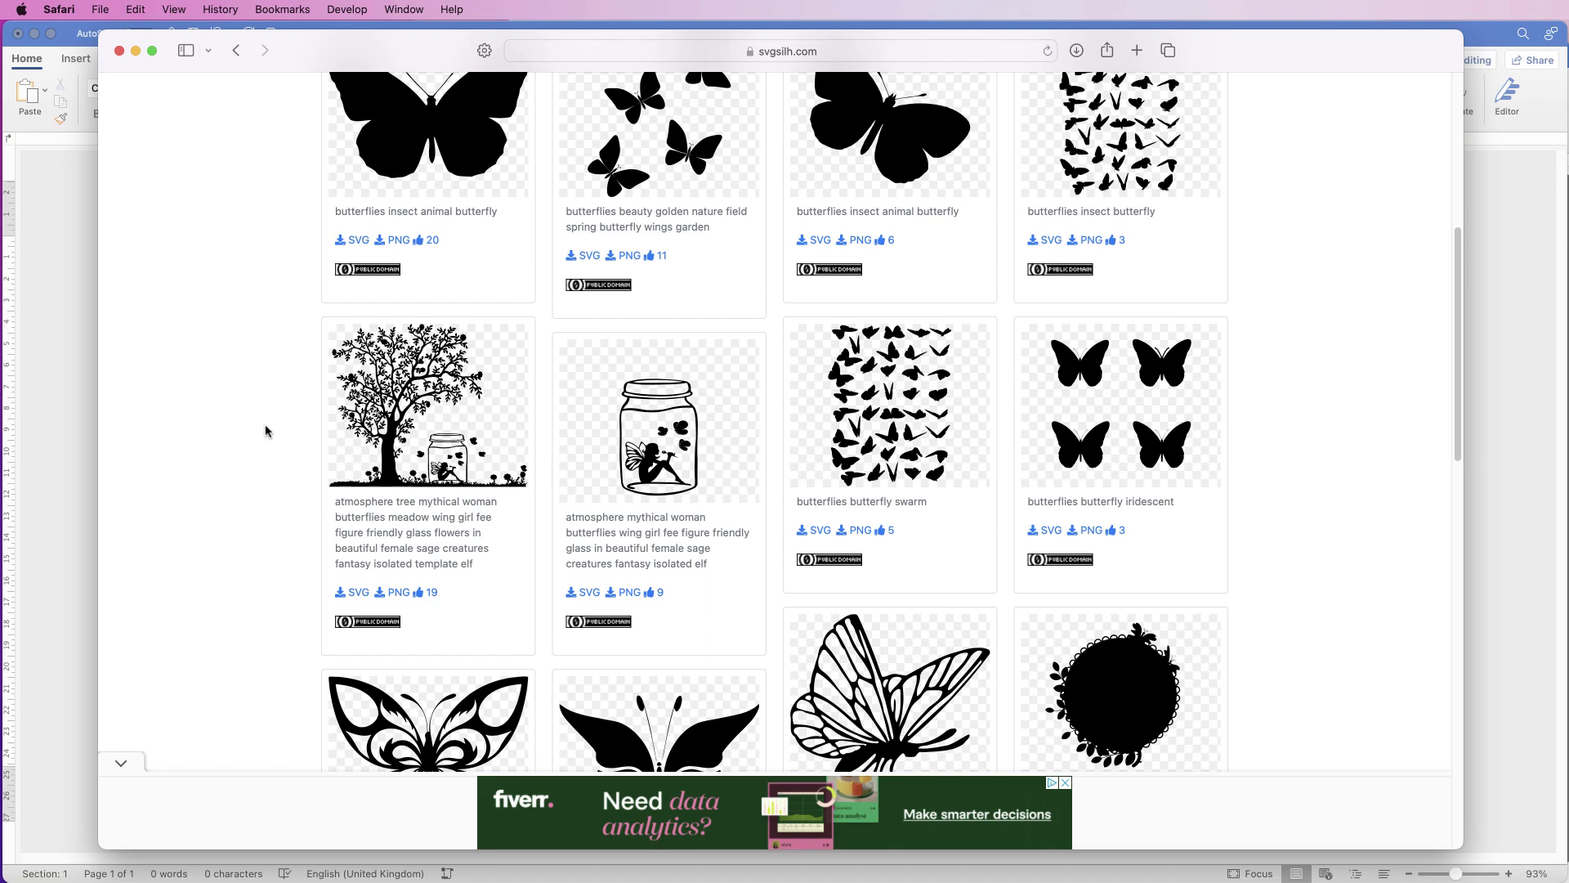
{"action": "scroll", "coordinate": [264, 404], "scroll_direction": "up", "scroll_amount": 3}
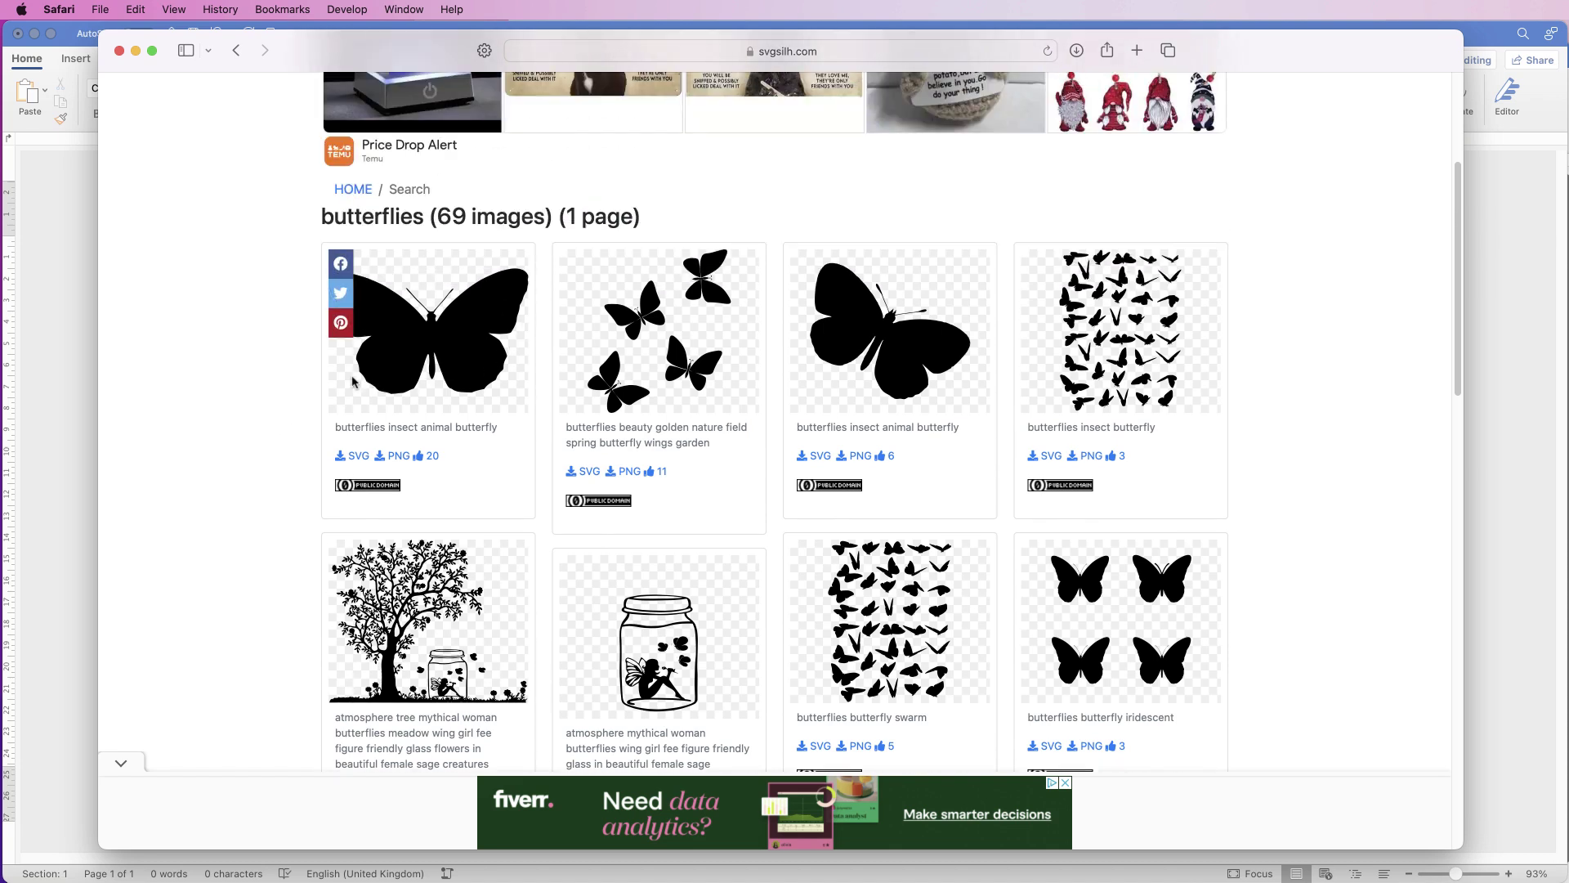
{"action": "scroll", "coordinate": [255, 417], "scroll_direction": "up", "scroll_amount": 4}
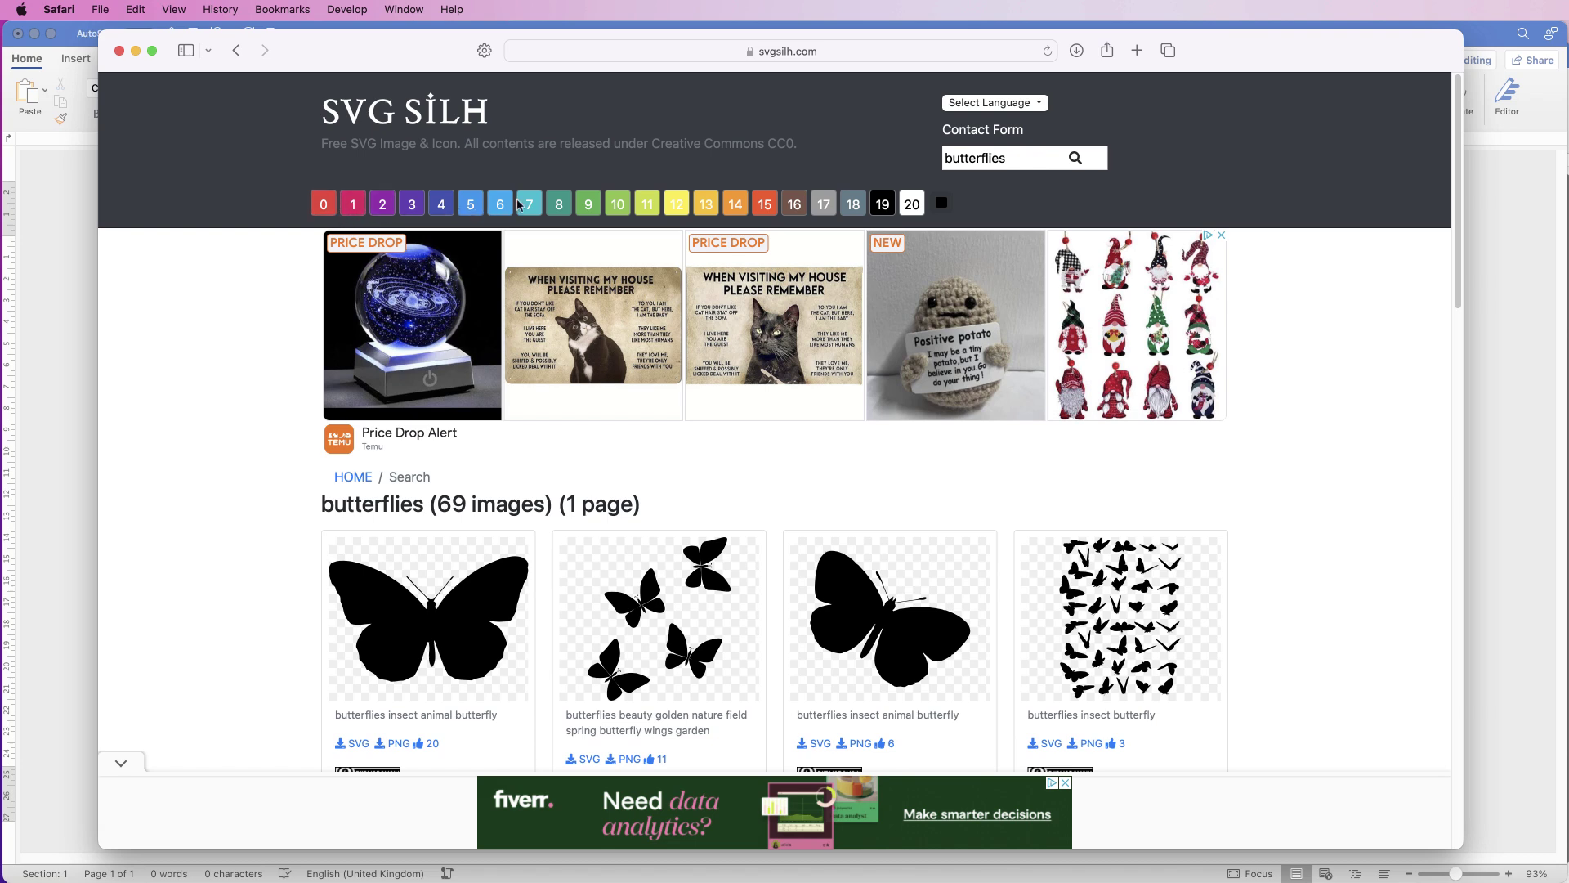
{"action": "left_click", "coordinate": [794, 208]}
Open the image of the fairy and butterflies in a jar and download it as a 1024px PNG.
{"action": "scroll", "coordinate": [246, 409], "scroll_direction": "down", "scroll_amount": 9}
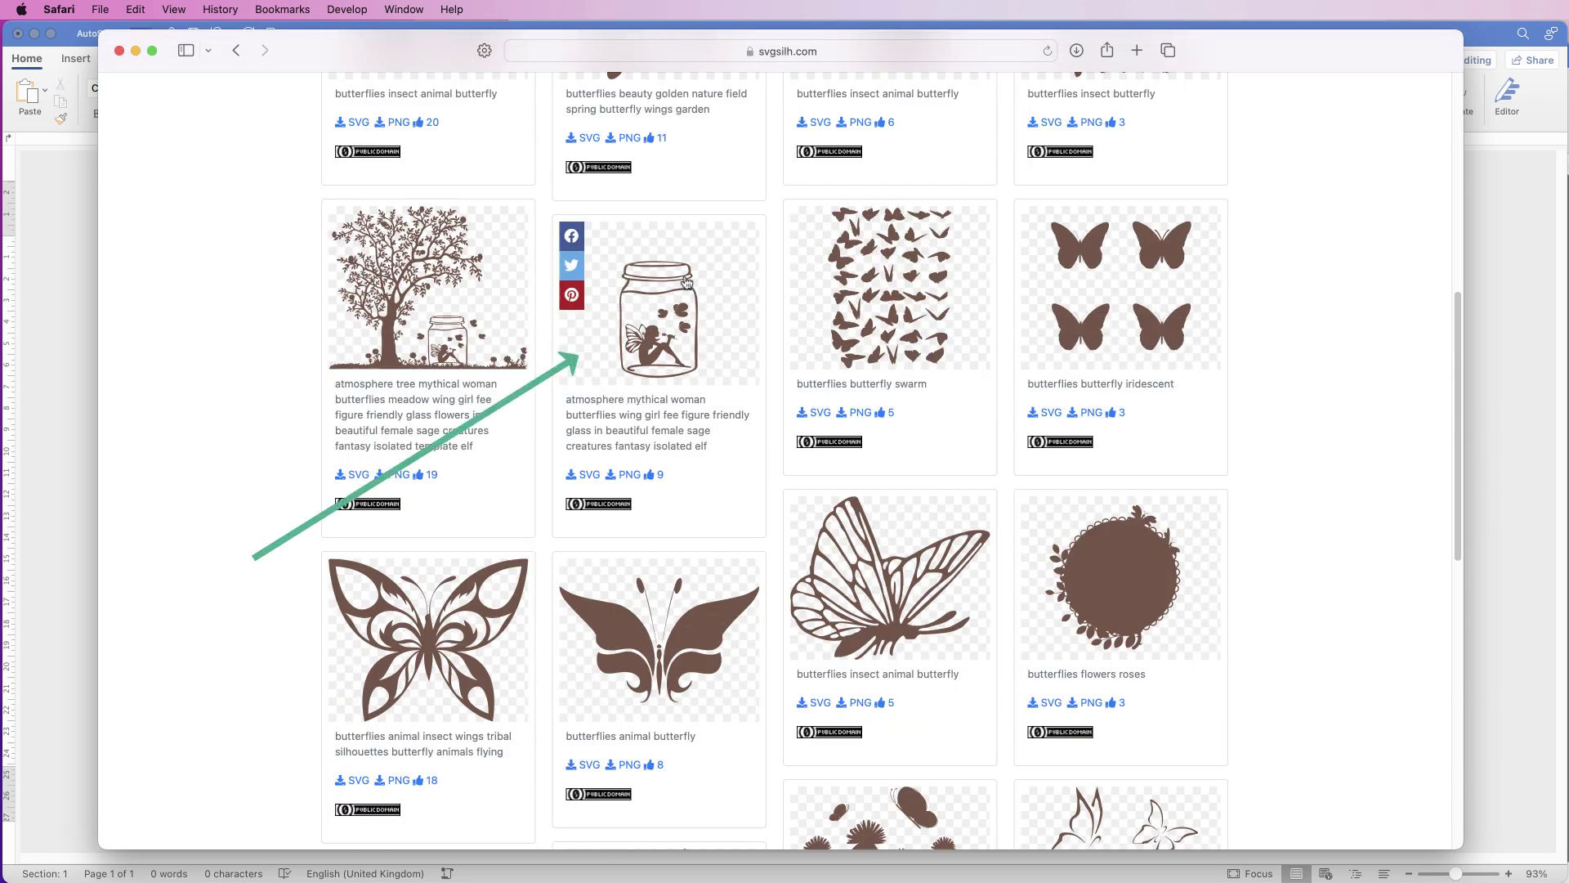
{"action": "left_click", "coordinate": [666, 371]}
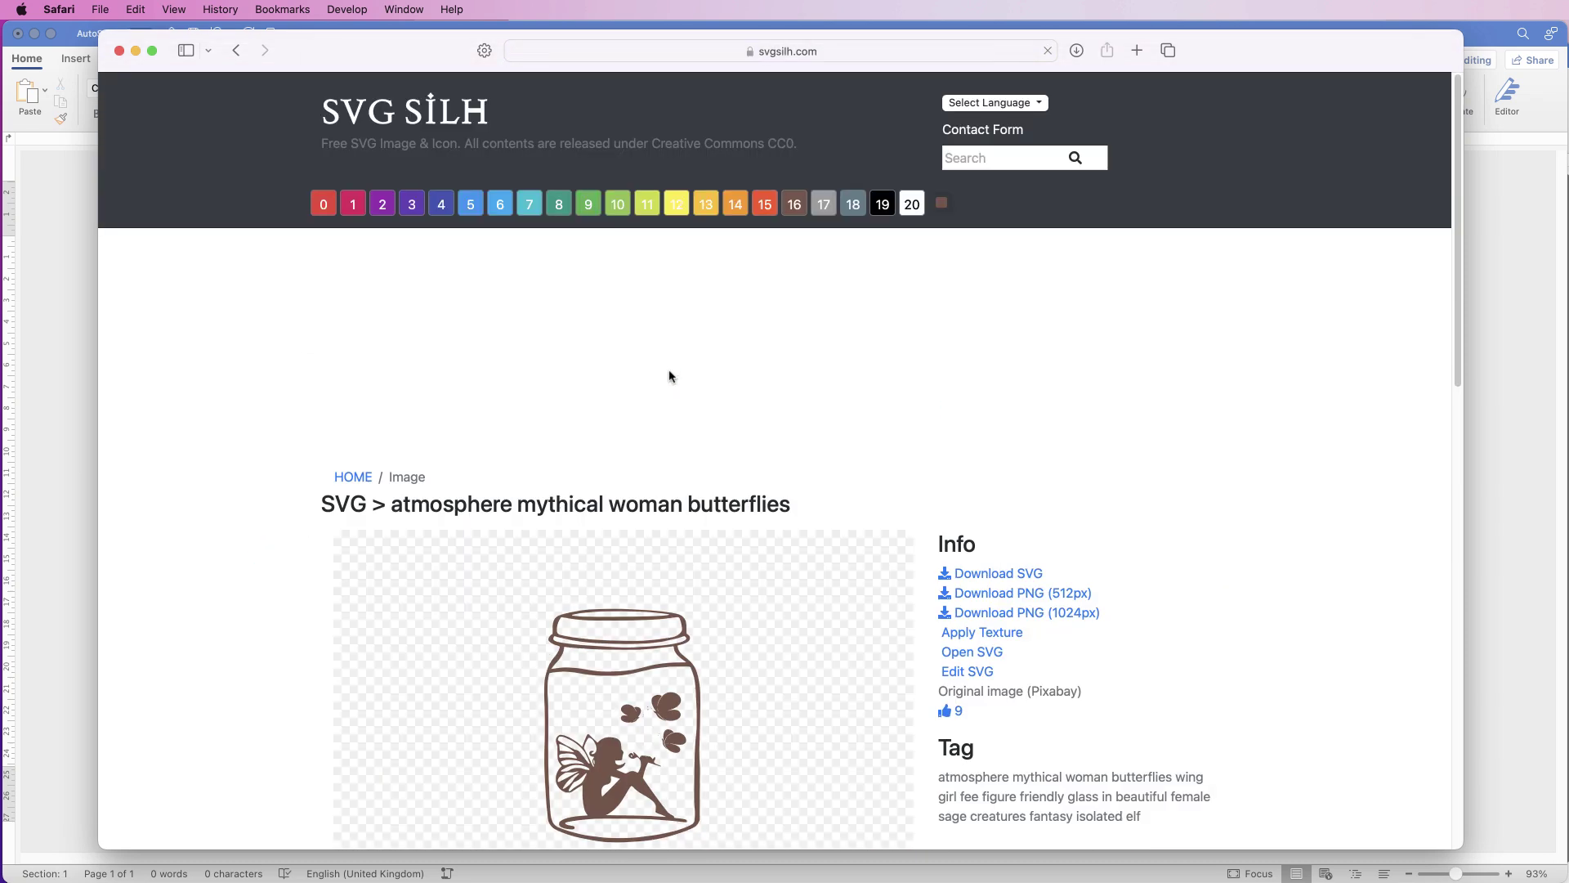
{"action": "left_click", "coordinate": [1031, 619]}
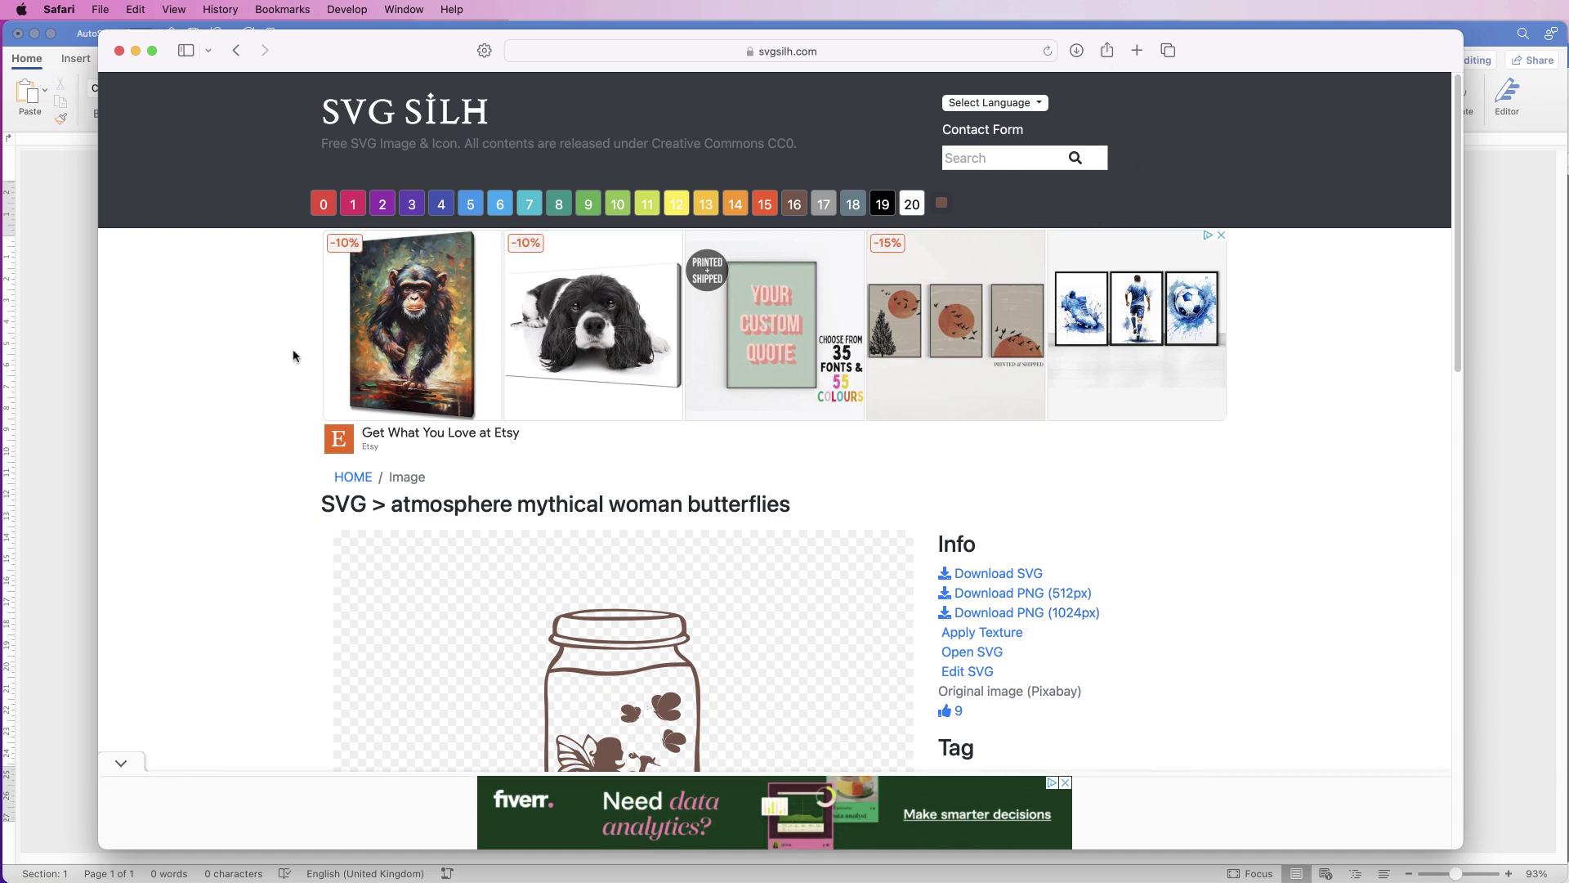
Switch to Word and insert the picture file 1898434-795548.png from the Downloads folder.
{"action": "left_click", "coordinate": [75, 58]}
{"action": "left_click", "coordinate": [100, 63]}
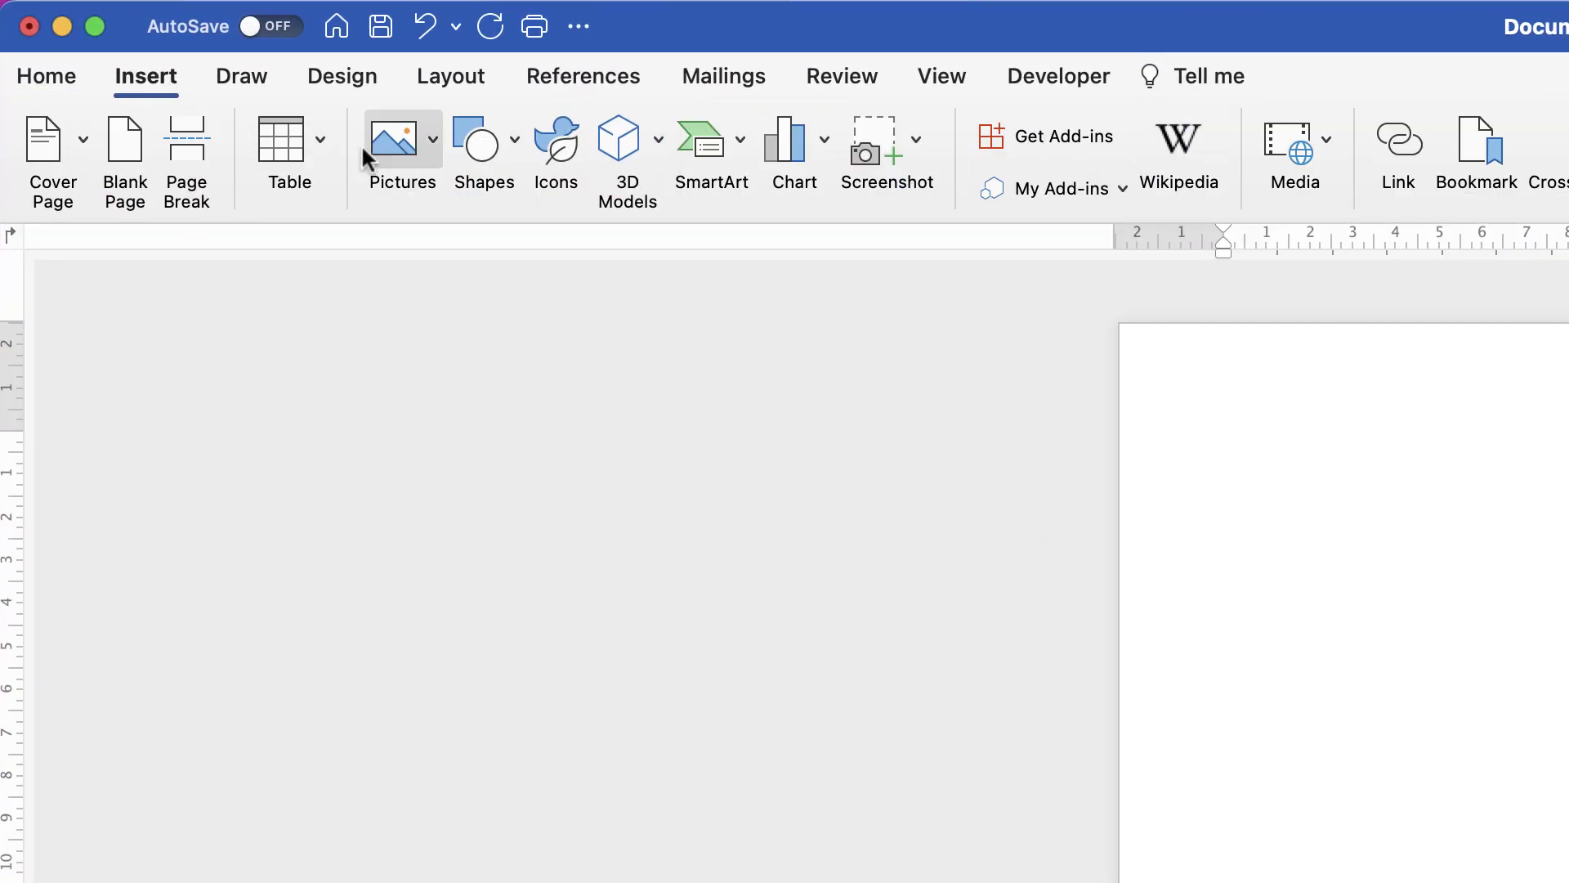
{"action": "left_click", "coordinate": [432, 139]}
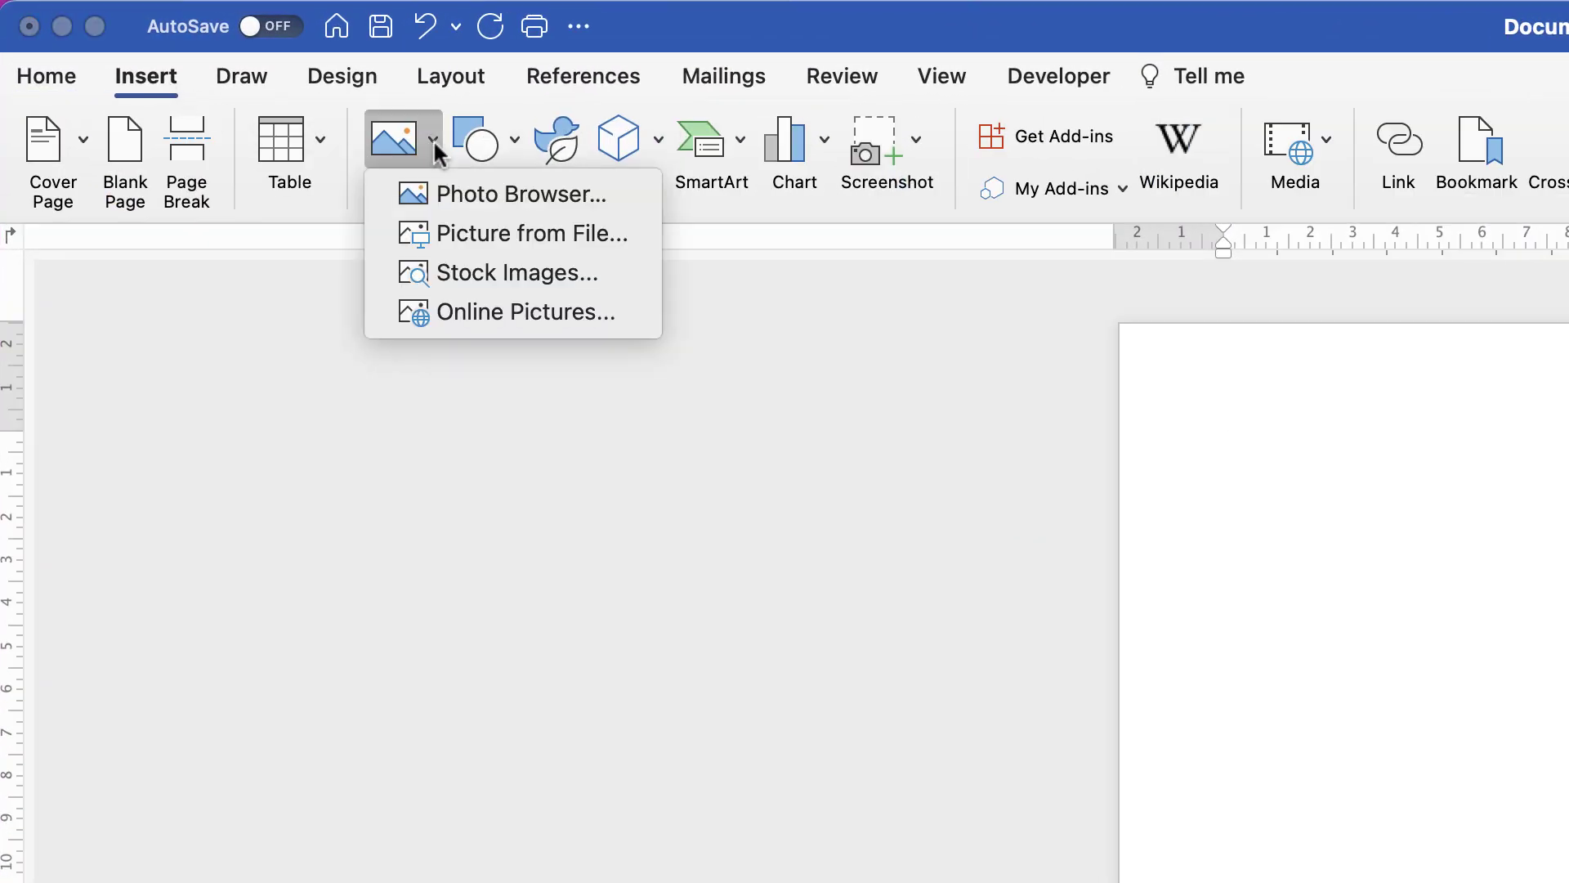
{"action": "left_click", "coordinate": [446, 232]}
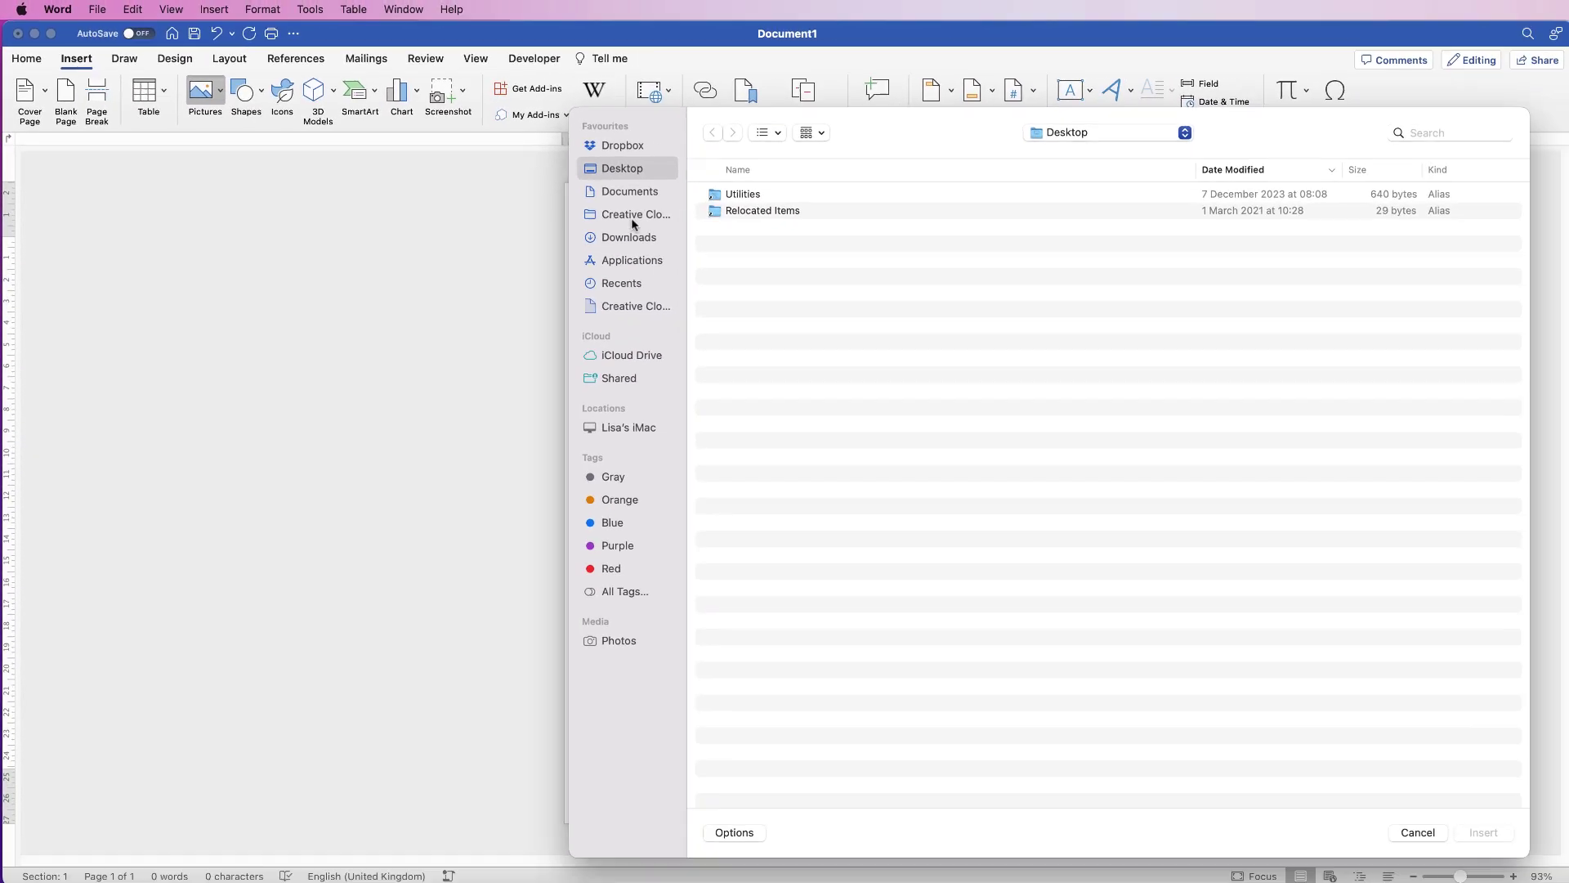
{"action": "left_click", "coordinate": [777, 286]}
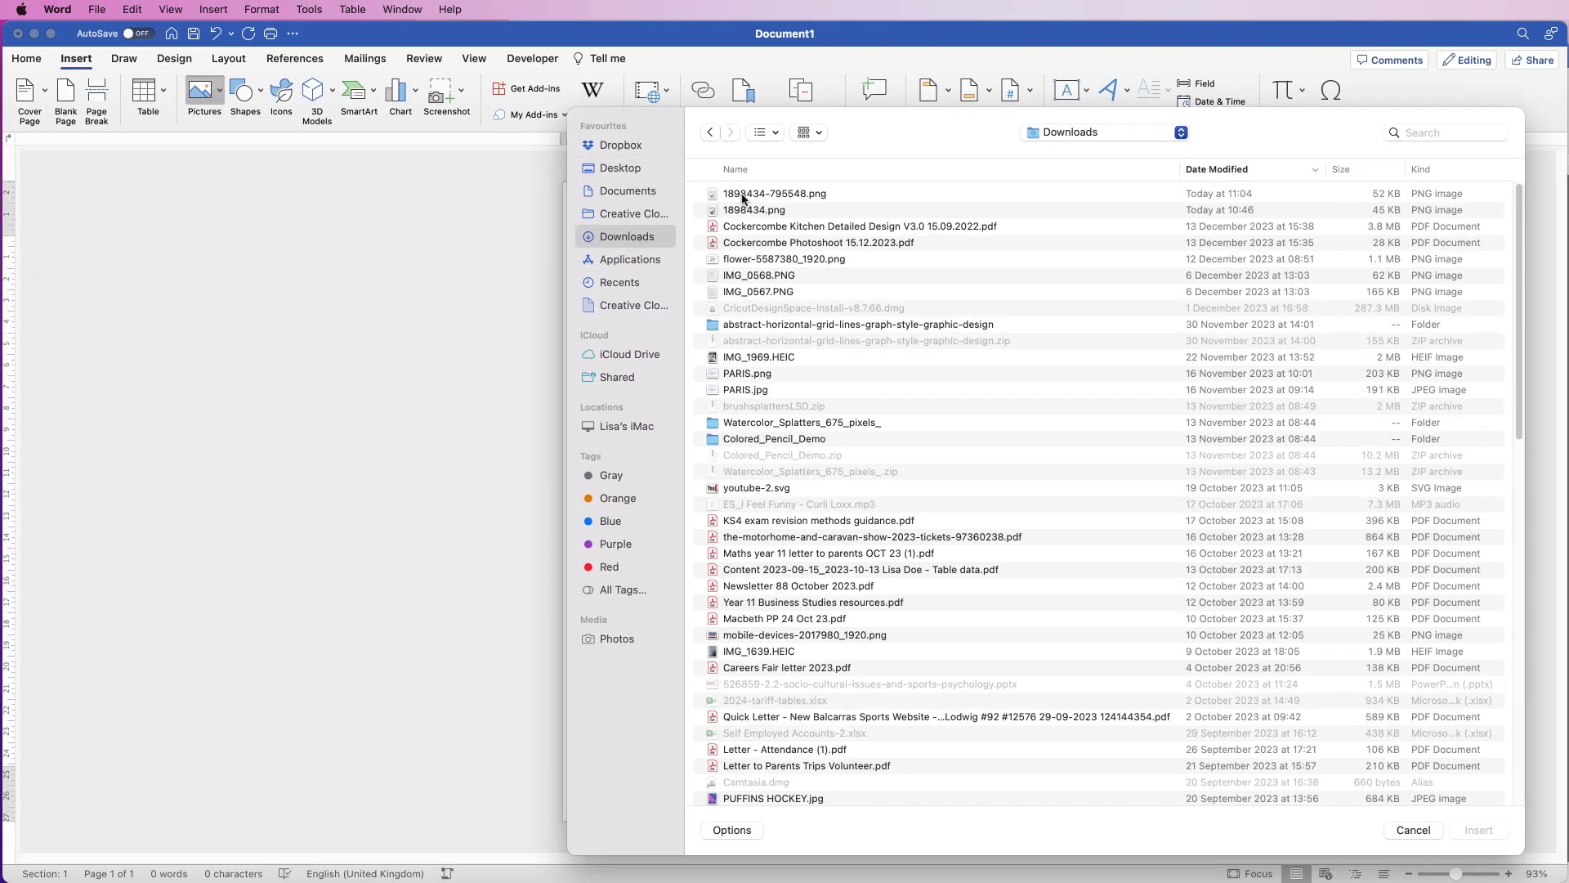
{"action": "left_click", "coordinate": [744, 196]}
{"action": "left_click", "coordinate": [1483, 838]}
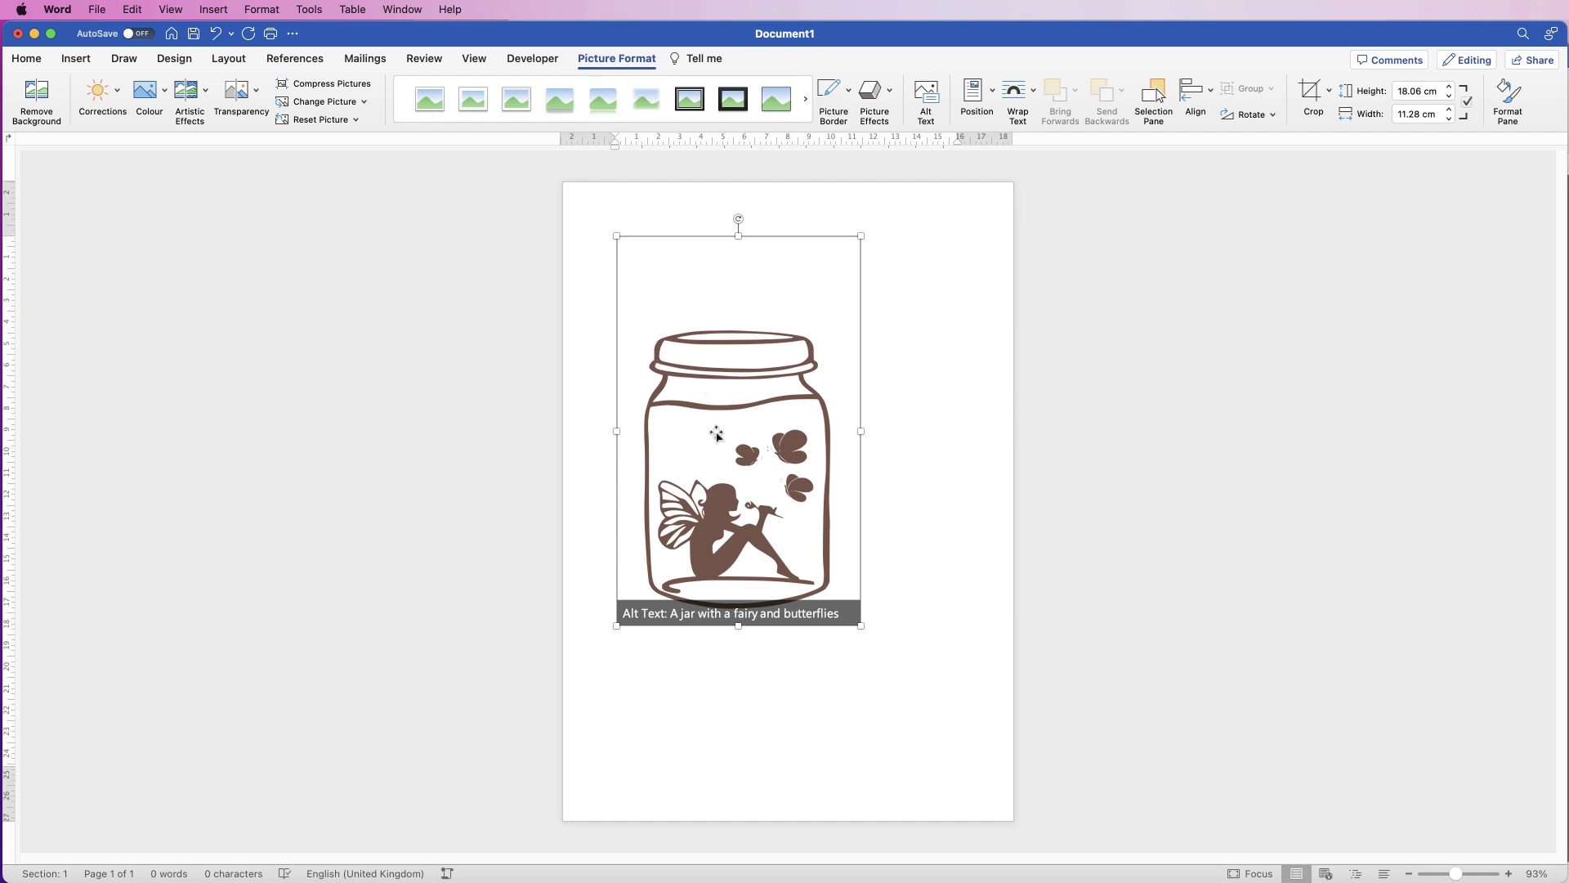
Set the jar picture's text wrapping to In Front of Text and move it to the upper left of the page.
{"action": "right_click", "coordinate": [742, 414]}
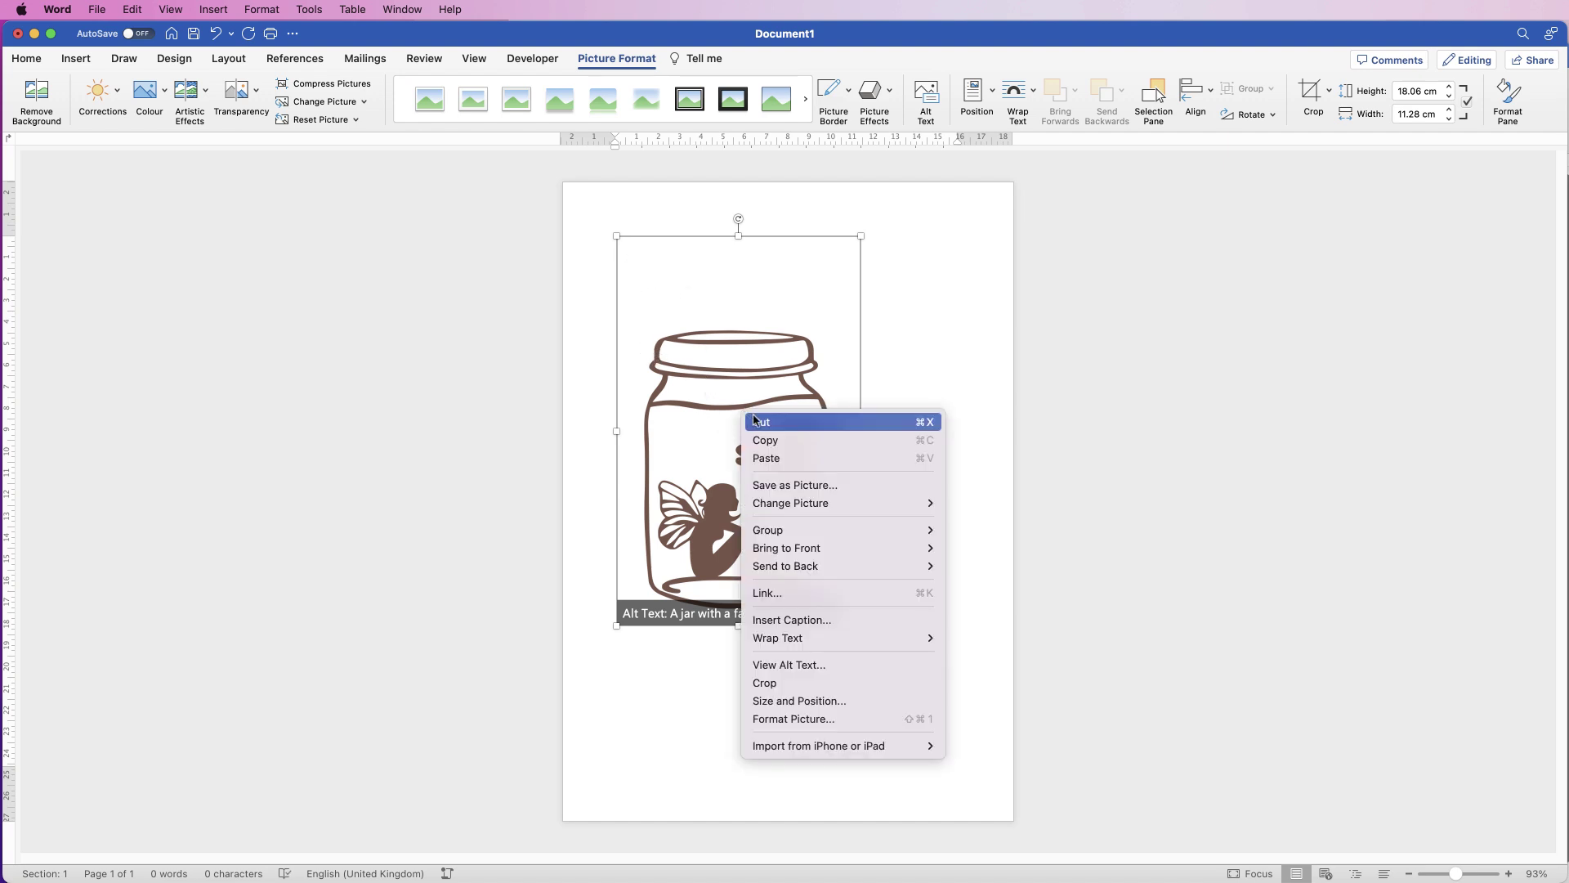
{"action": "mouse_move", "coordinate": [852, 643]}
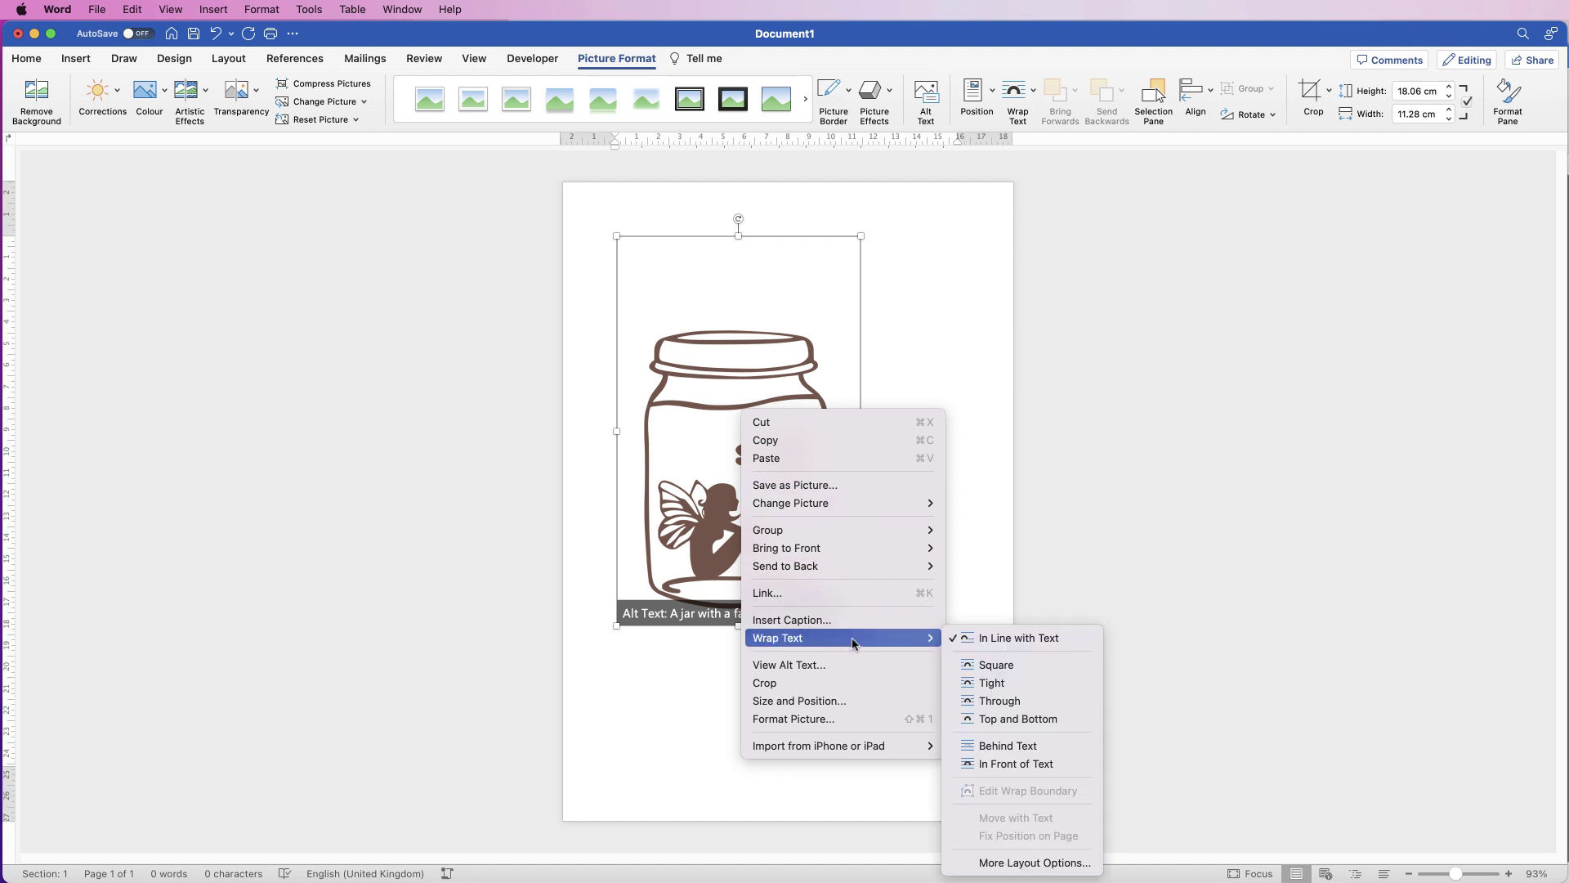
{"action": "left_click", "coordinate": [1009, 763]}
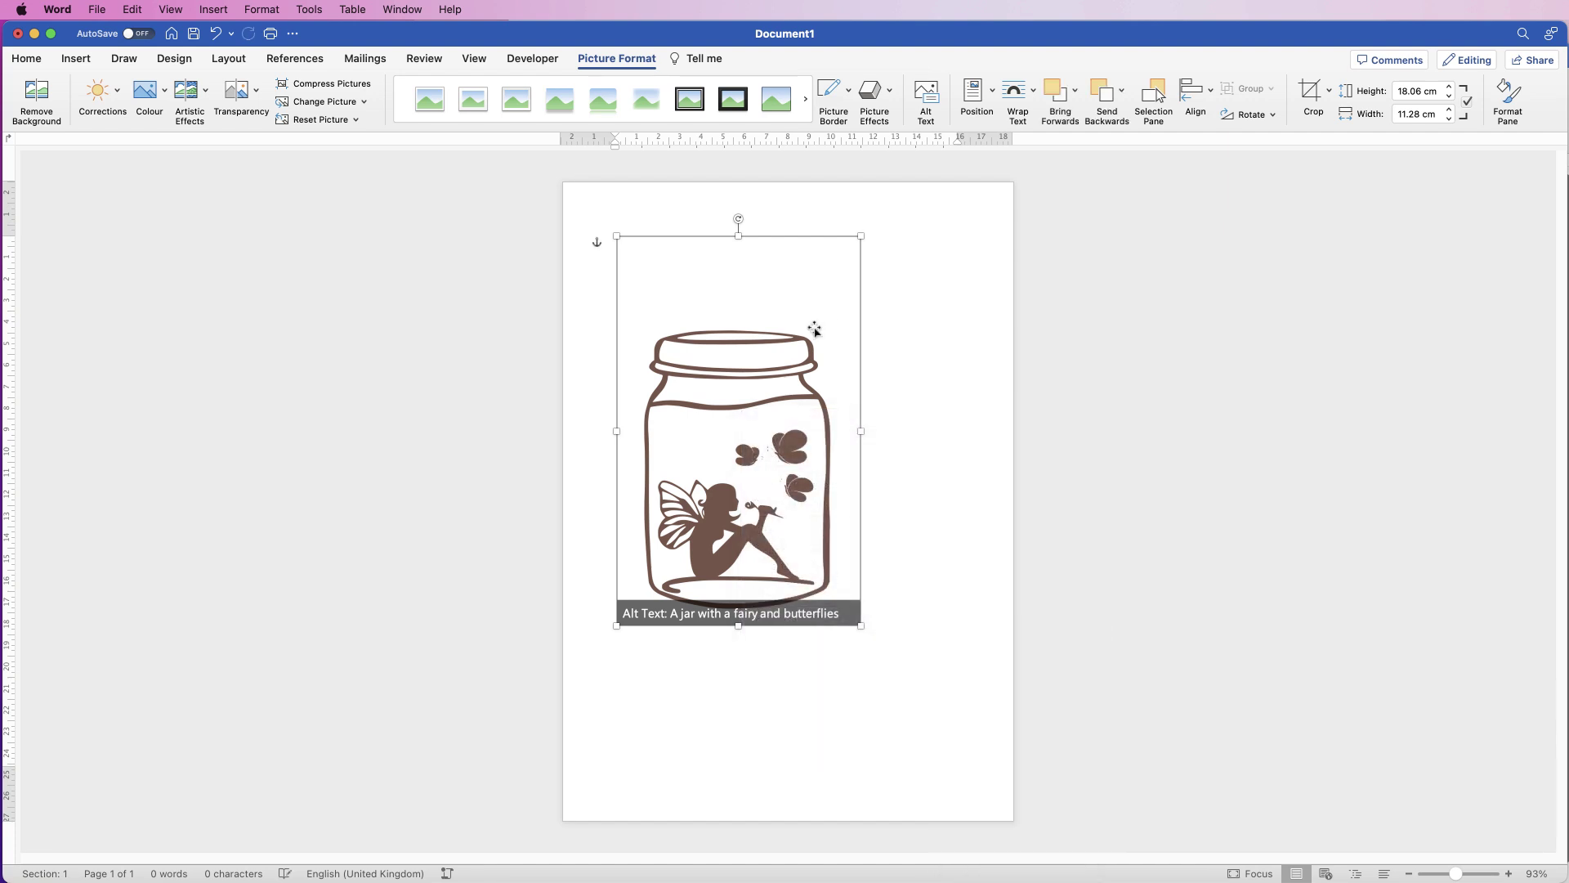
{"action": "left_click_drag", "start_coordinate": [747, 435], "coordinate": [805, 435]}
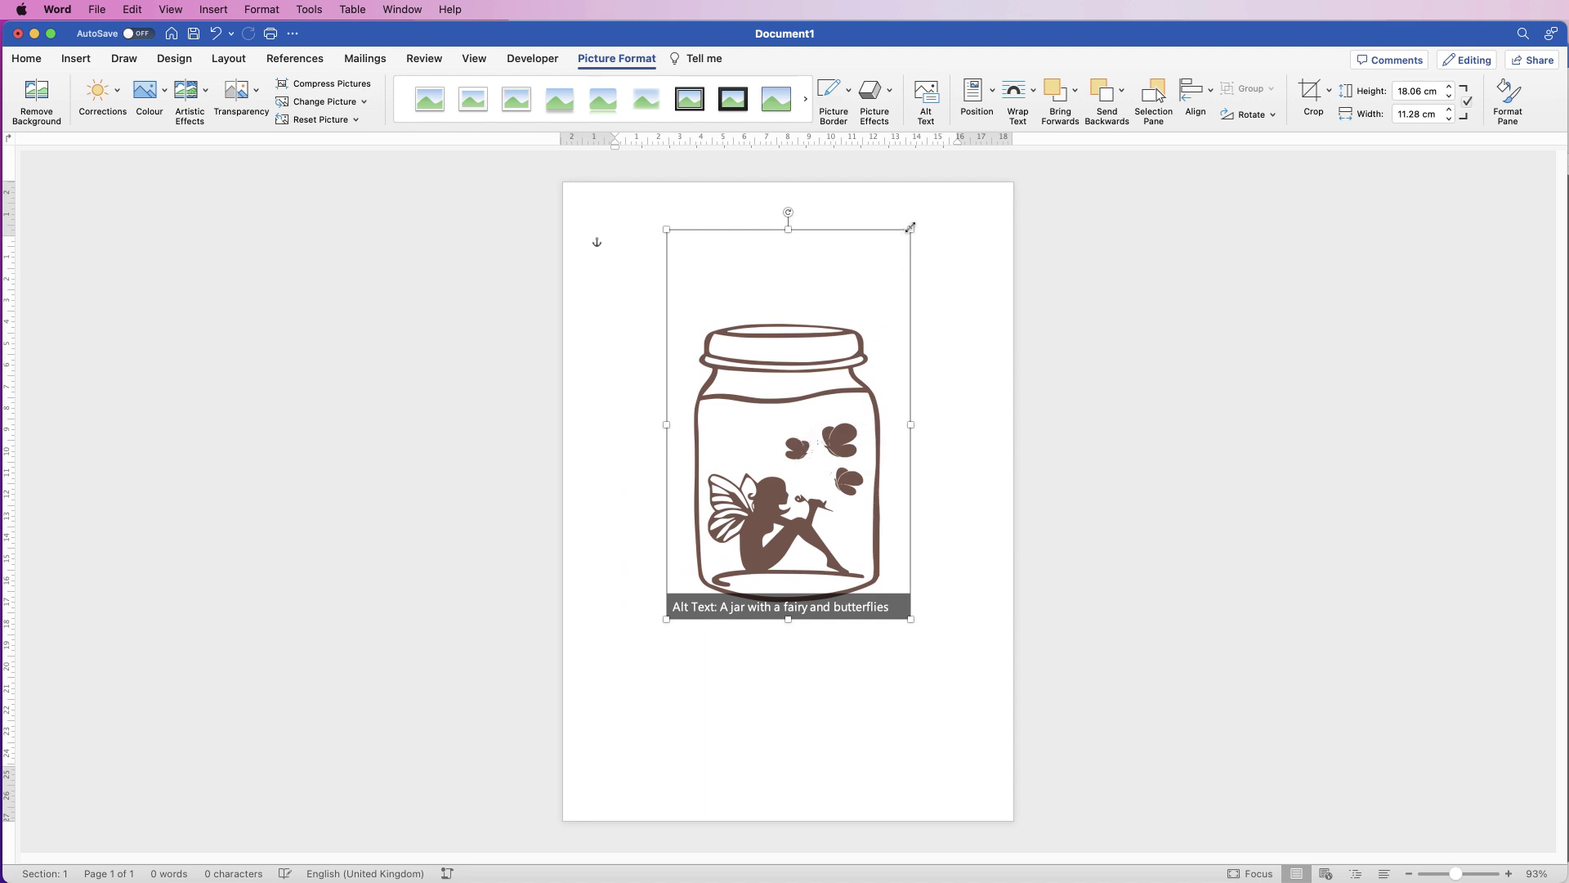
{"action": "left_click_drag", "start_coordinate": [779, 454], "coordinate": [719, 394]}
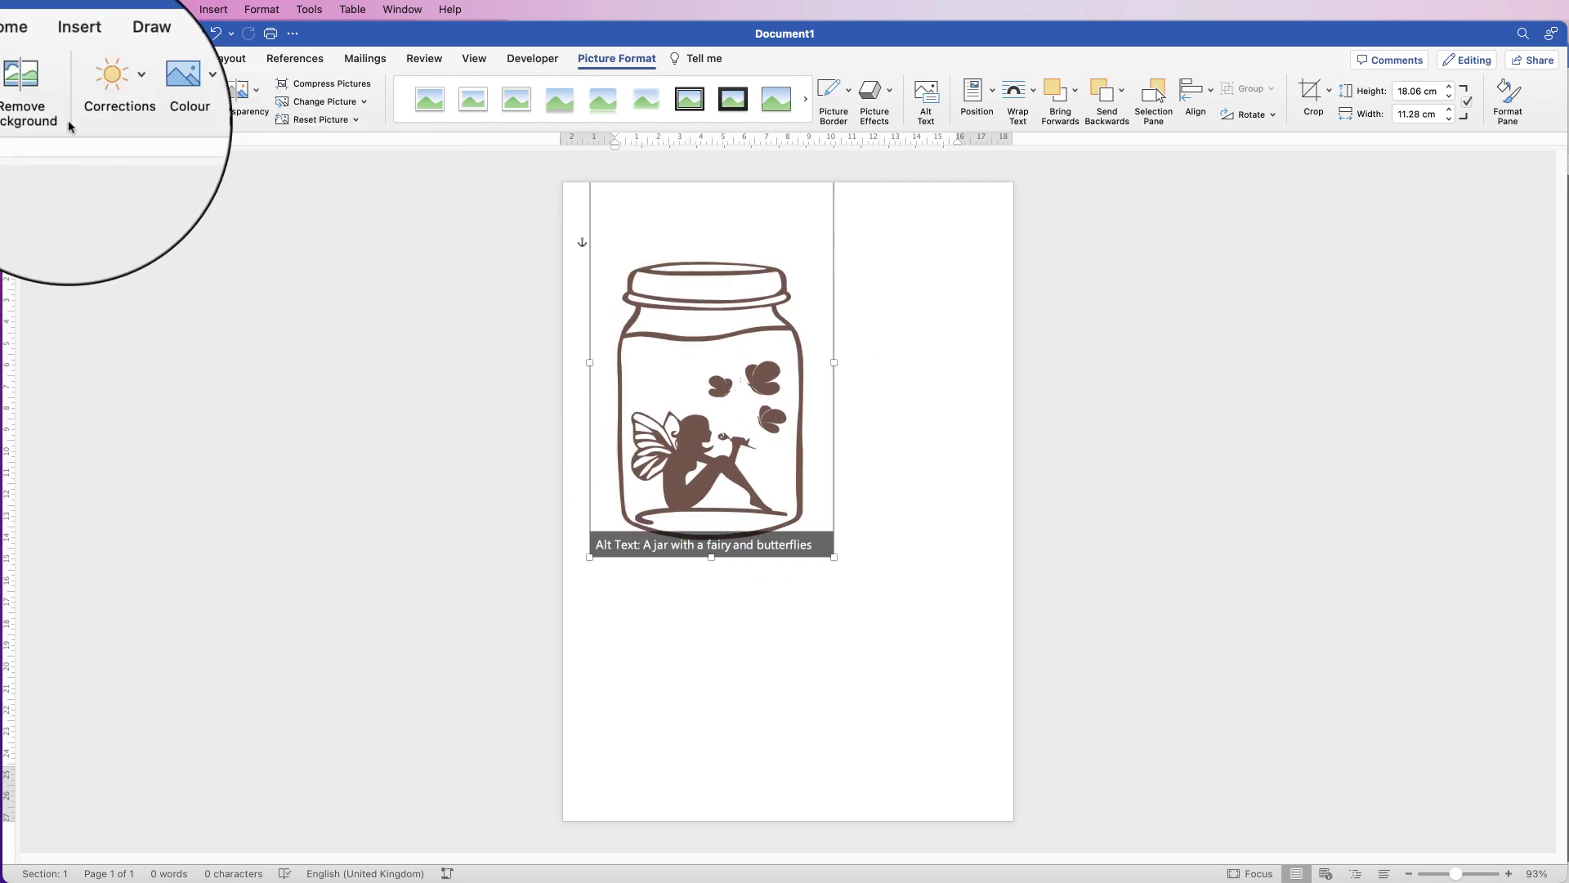
Copy and paste the jar picture, then move the duplicate to the lower right of the page.
{"action": "left_click", "coordinate": [26, 58]}
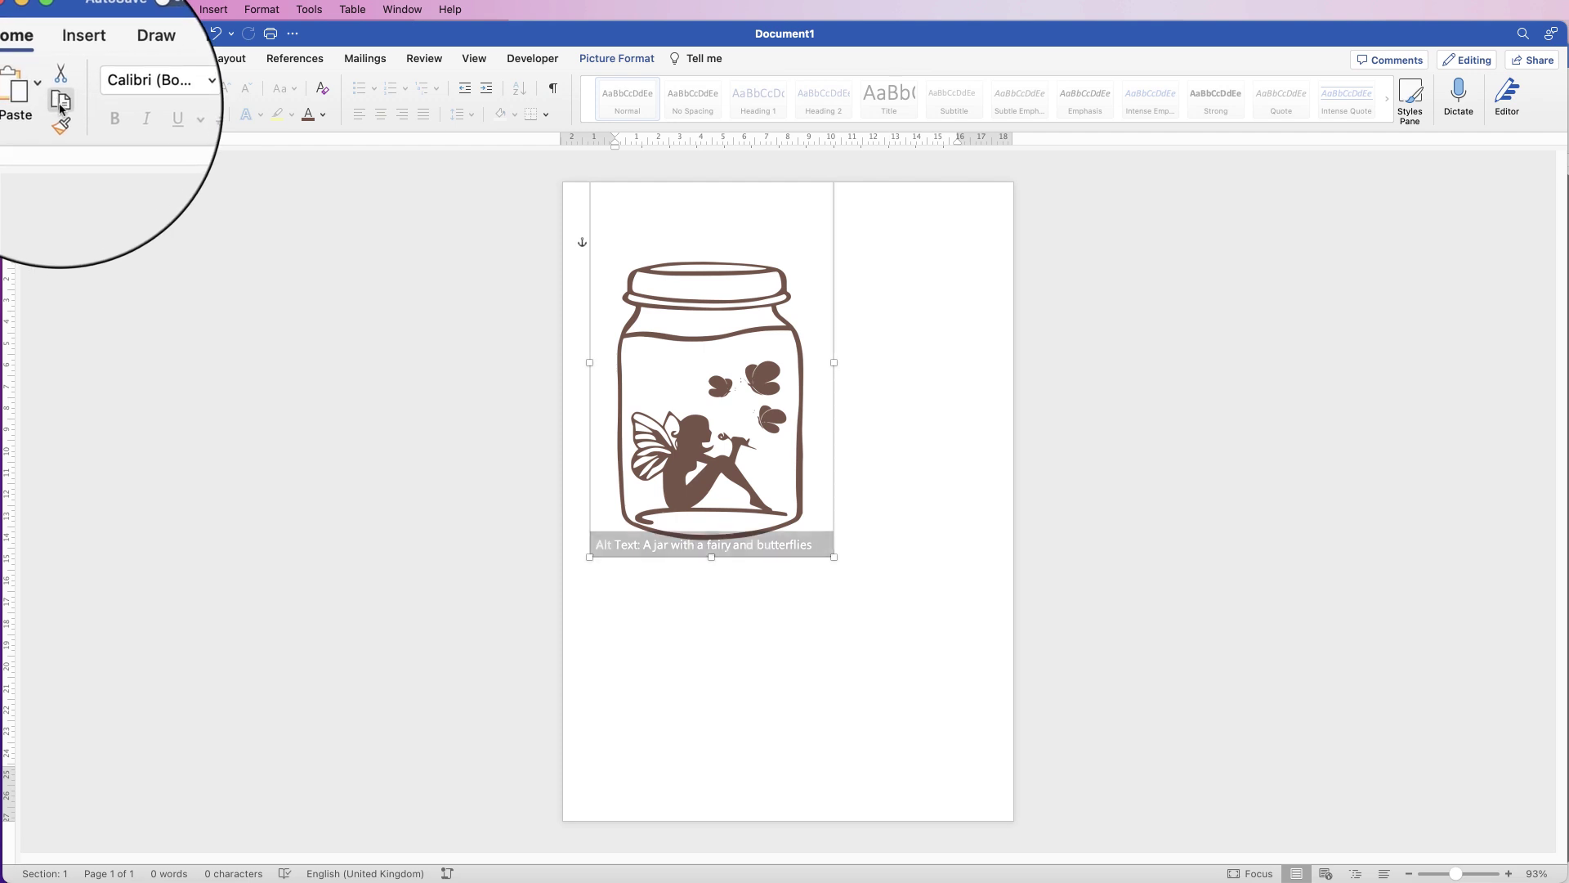
{"action": "left_click", "coordinate": [877, 404]}
{"action": "left_click", "coordinate": [29, 97]}
{"action": "left_click_drag", "start_coordinate": [776, 514], "coordinate": [916, 682]}
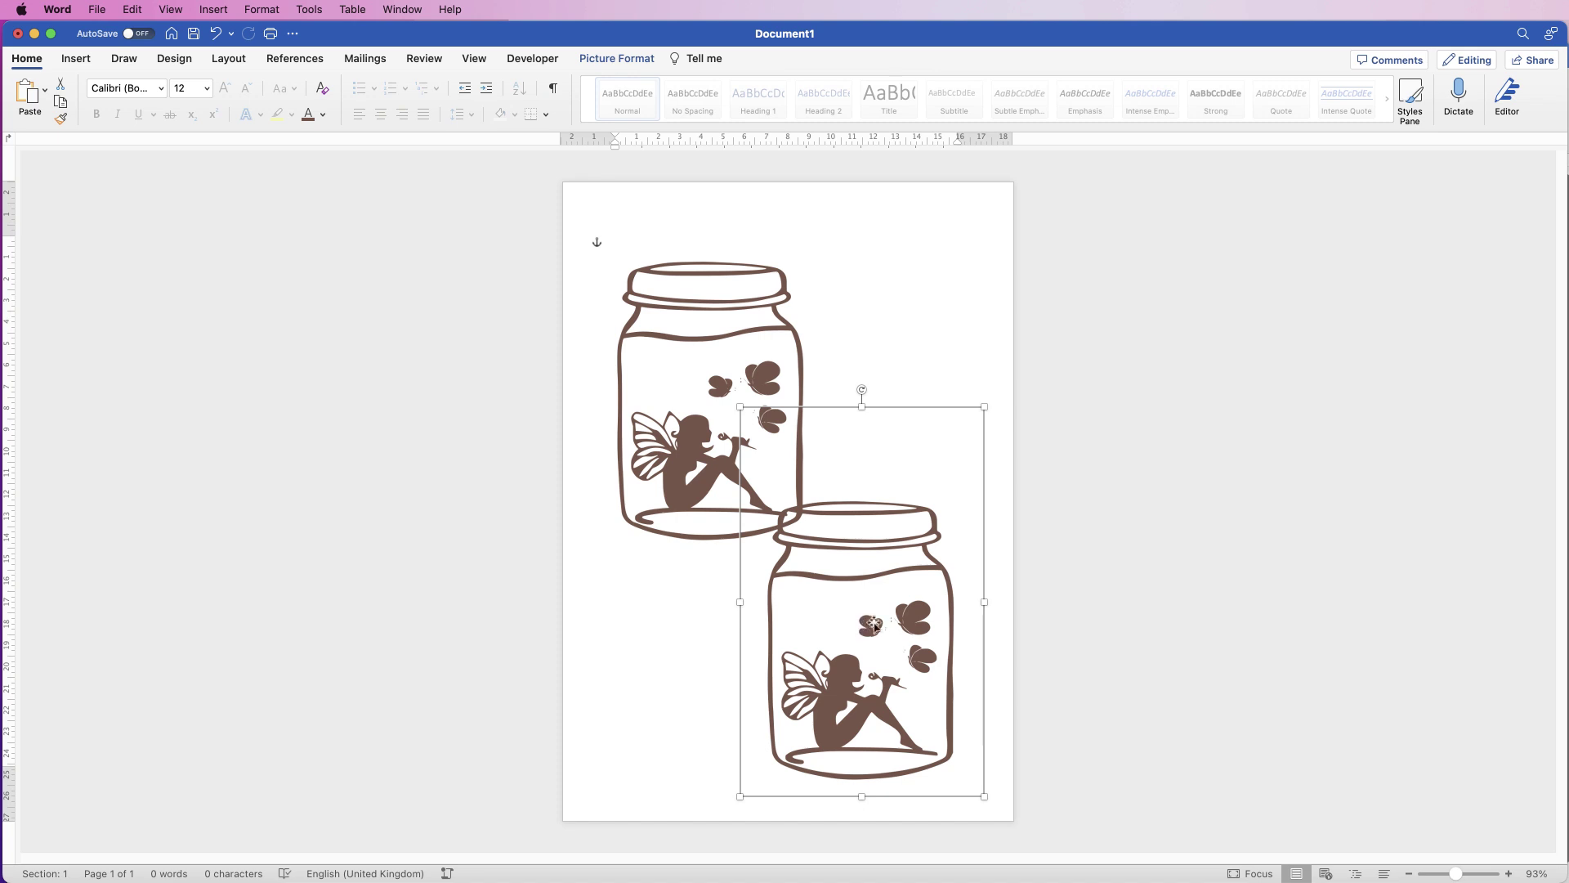
{"action": "left_click_drag", "start_coordinate": [881, 640], "coordinate": [914, 369]}
{"action": "left_click", "coordinate": [698, 619]}
{"action": "key", "text": "super+z"}
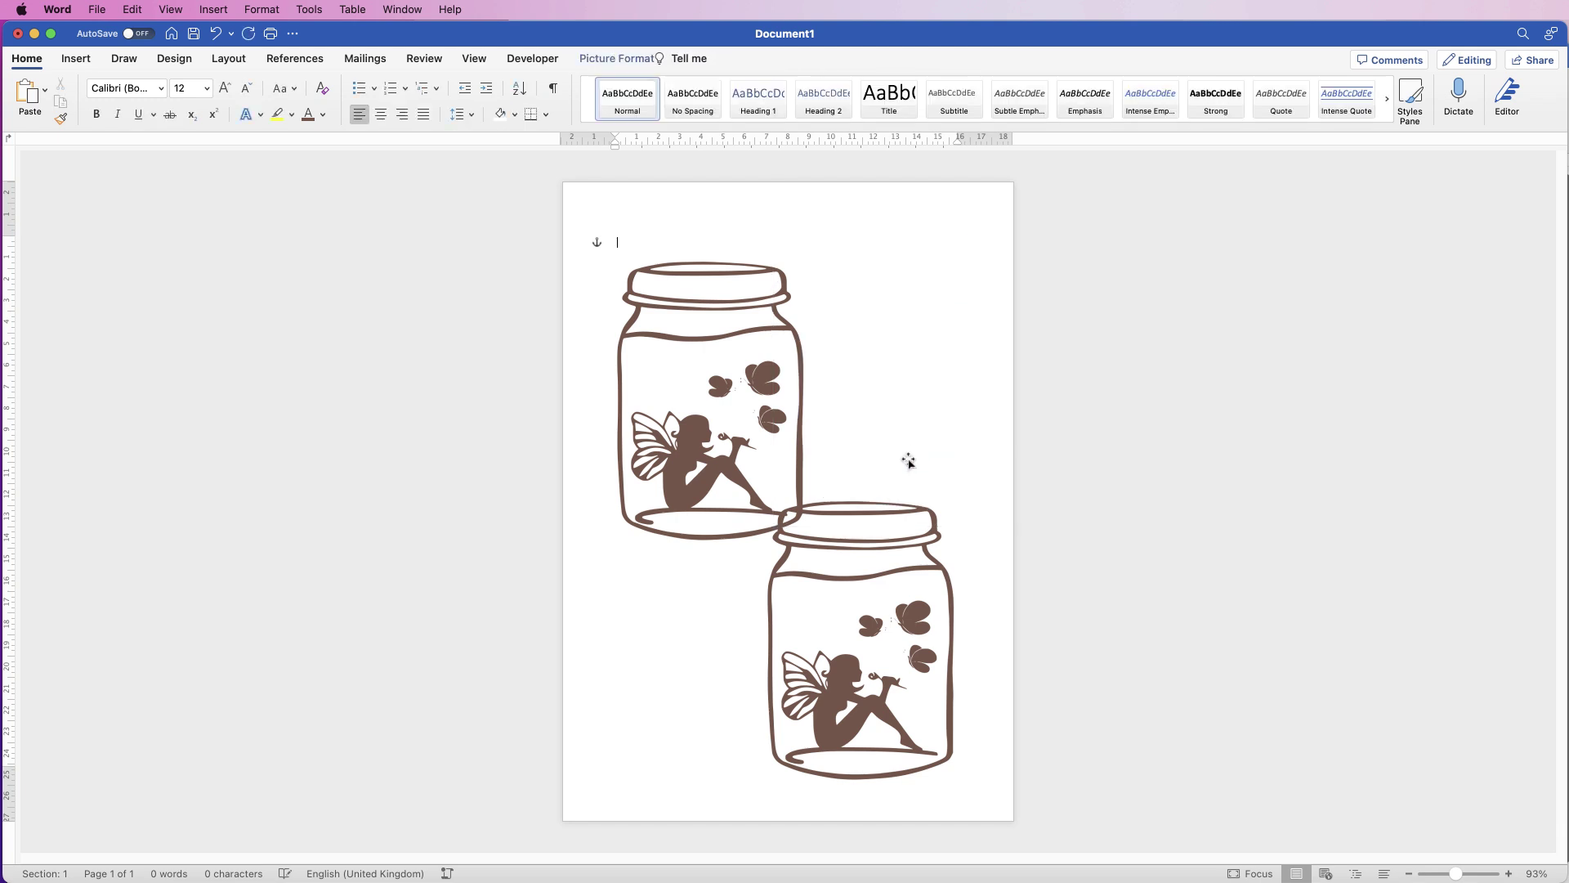
Crop the duplicate jar picture on all four sides down to the single largest butterfly.
{"action": "left_click", "coordinate": [872, 646]}
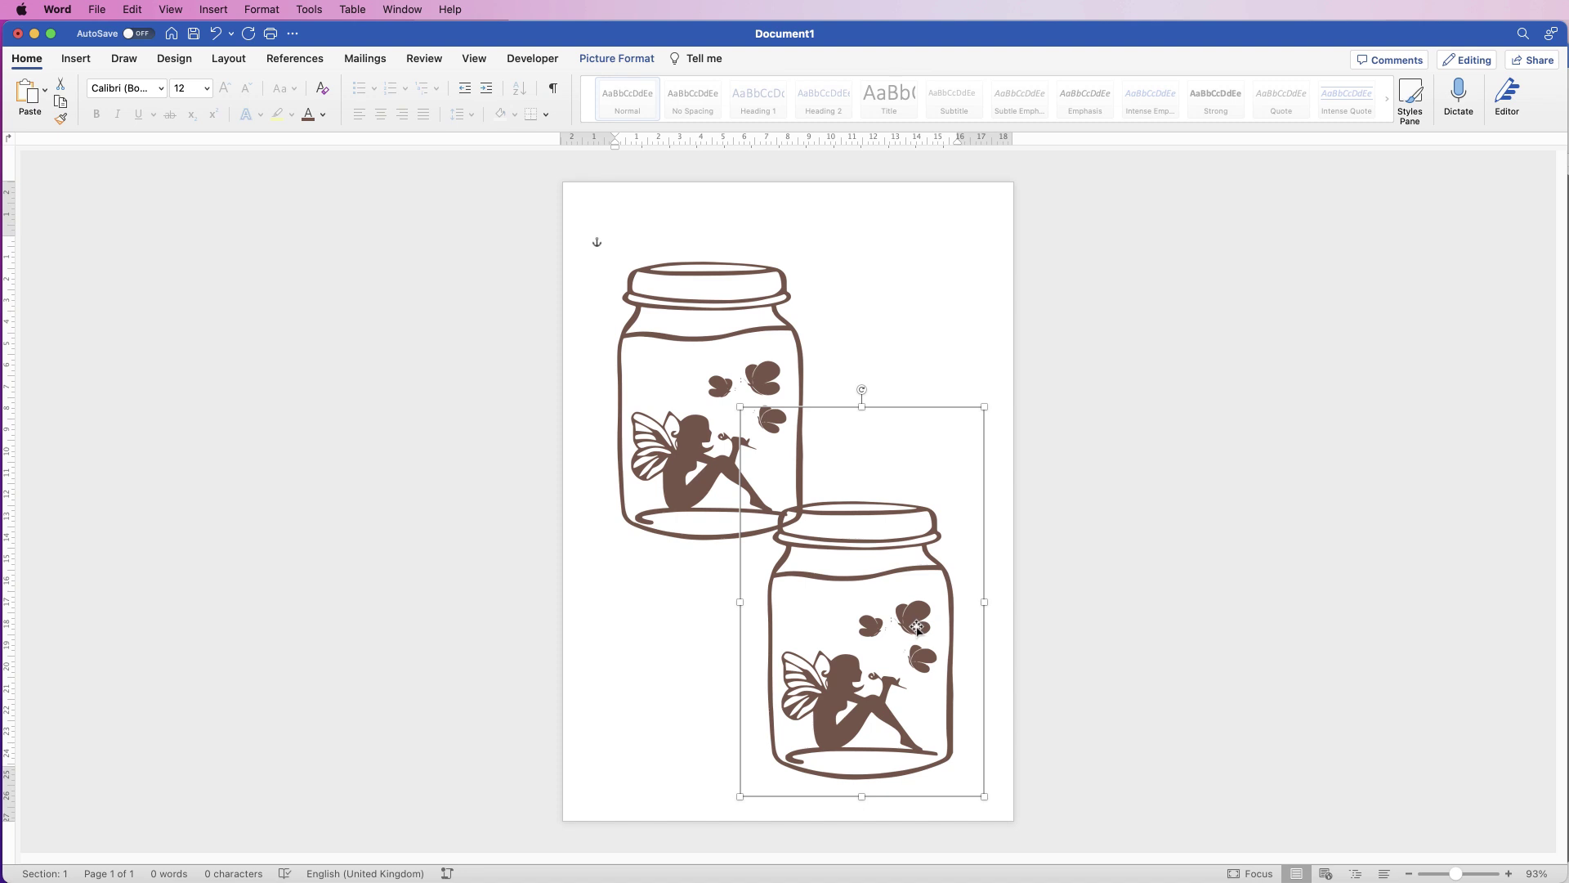
{"action": "left_click", "coordinate": [616, 58]}
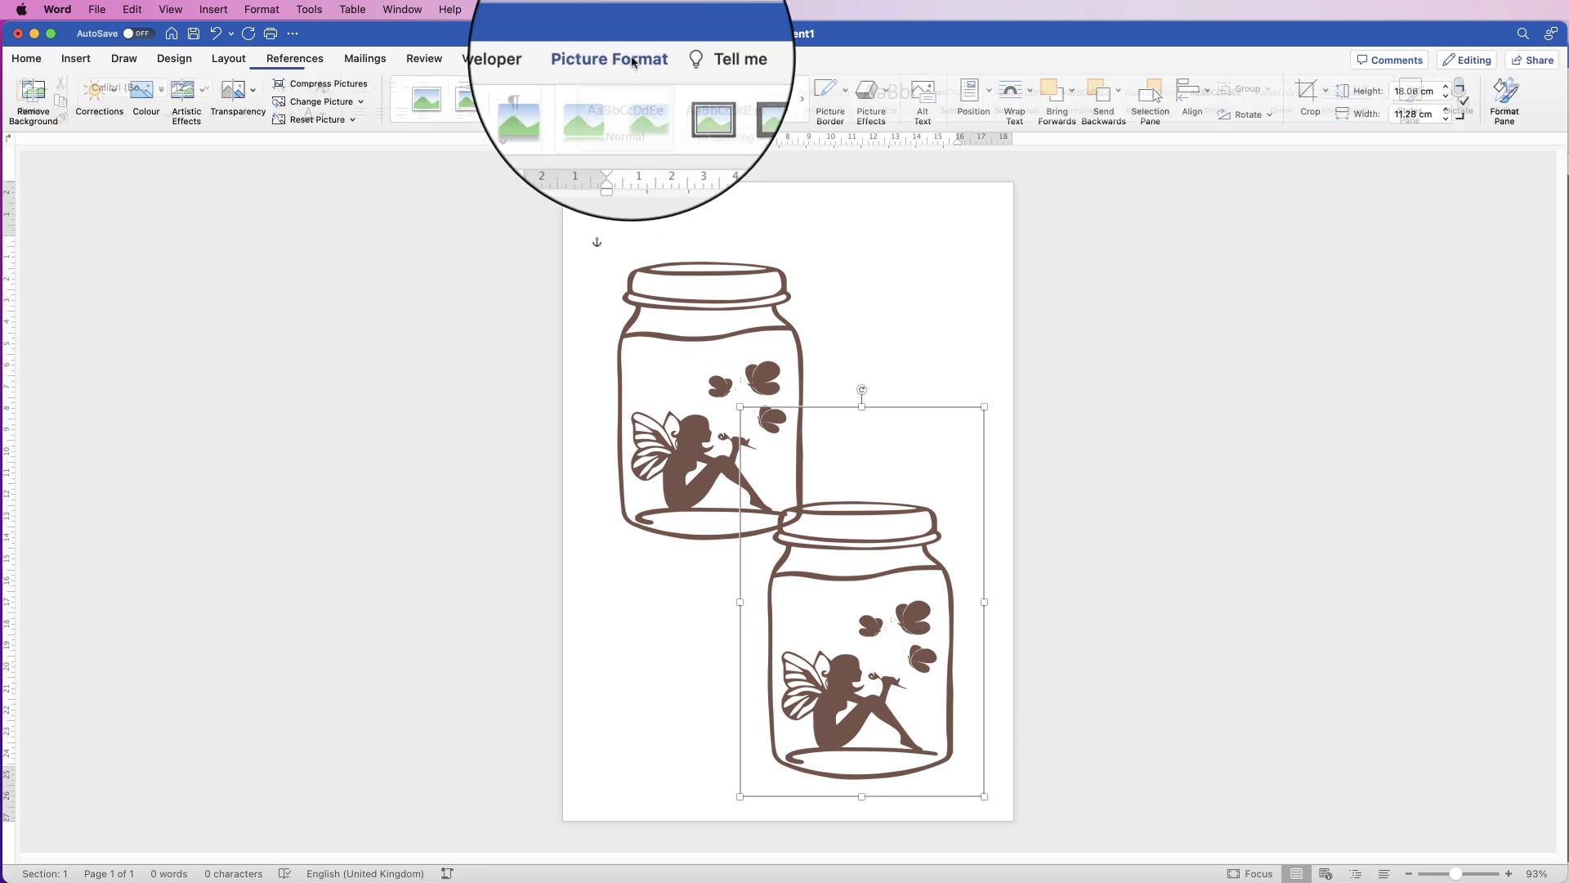
{"action": "left_click", "coordinate": [1311, 90]}
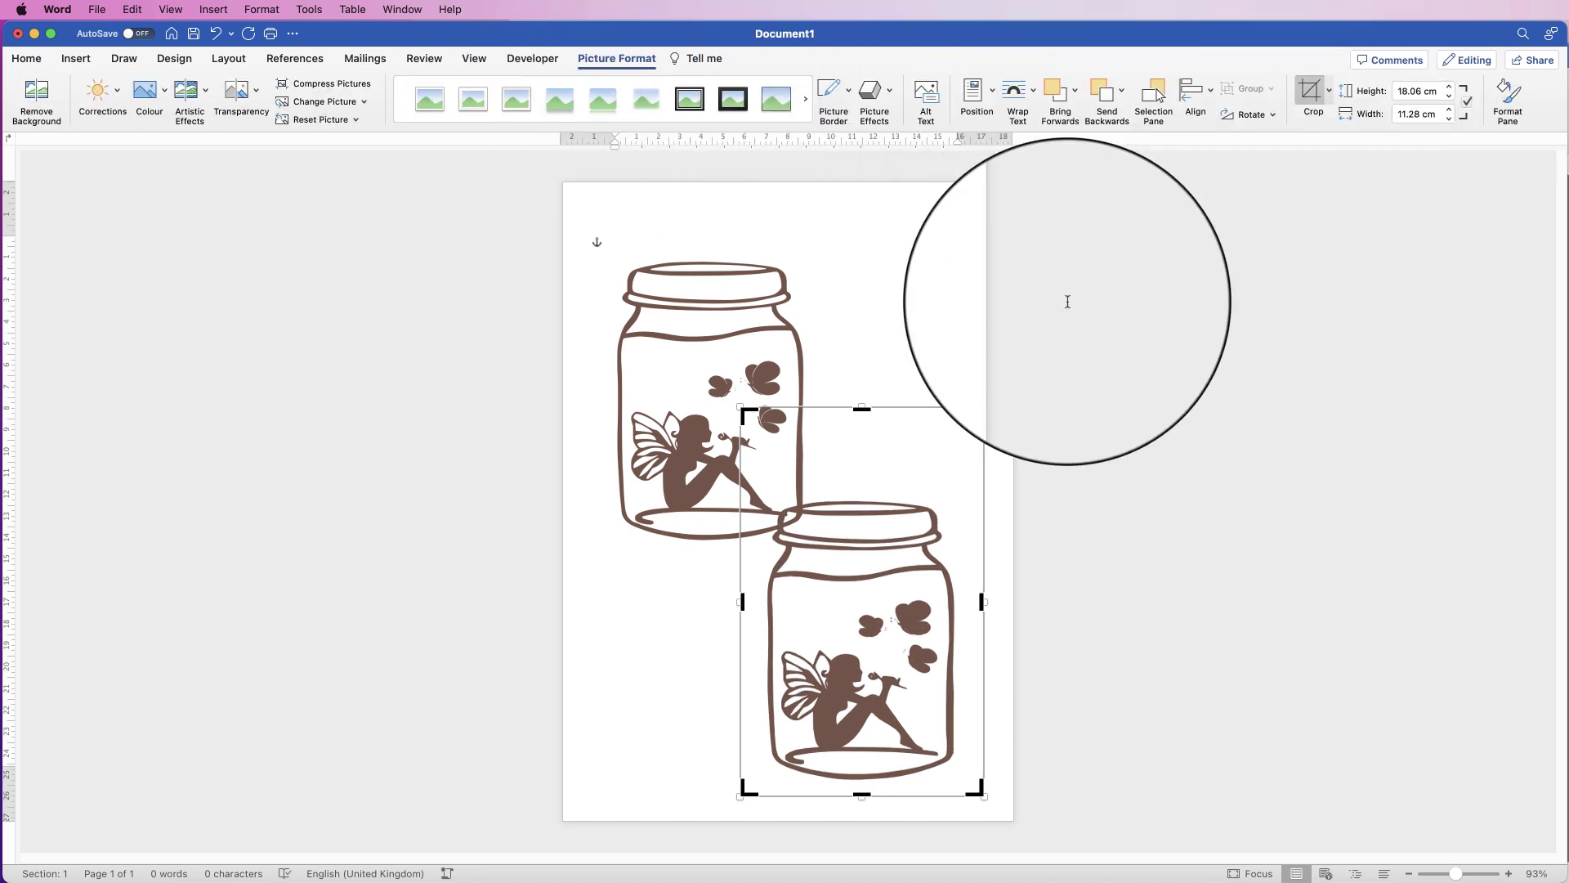
{"action": "left_click_drag", "start_coordinate": [863, 409], "coordinate": [868, 591]}
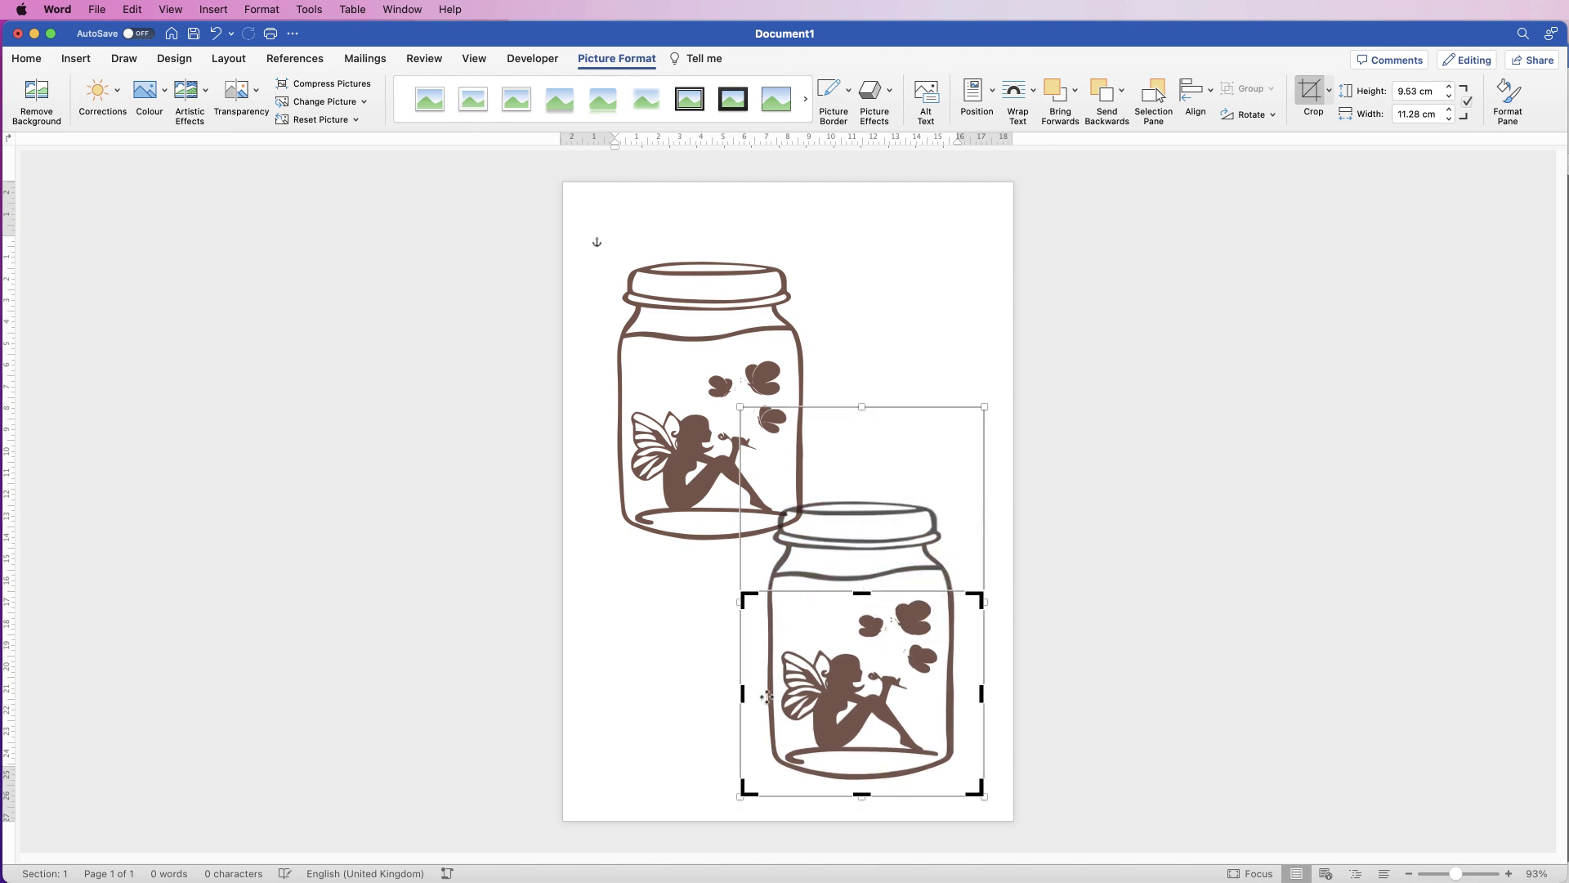
{"action": "left_click_drag", "start_coordinate": [744, 694], "coordinate": [890, 683]}
{"action": "left_click_drag", "start_coordinate": [983, 695], "coordinate": [938, 713]}
{"action": "left_click_drag", "start_coordinate": [913, 794], "coordinate": [896, 711]}
Duplicate the cropped butterfly, placing three copies to the right of the jar and four near the bottom of the page.
{"action": "left_click", "coordinate": [905, 727]}
{"action": "left_click", "coordinate": [902, 333], "text": "shift"}
{"action": "left_click", "coordinate": [907, 600]}
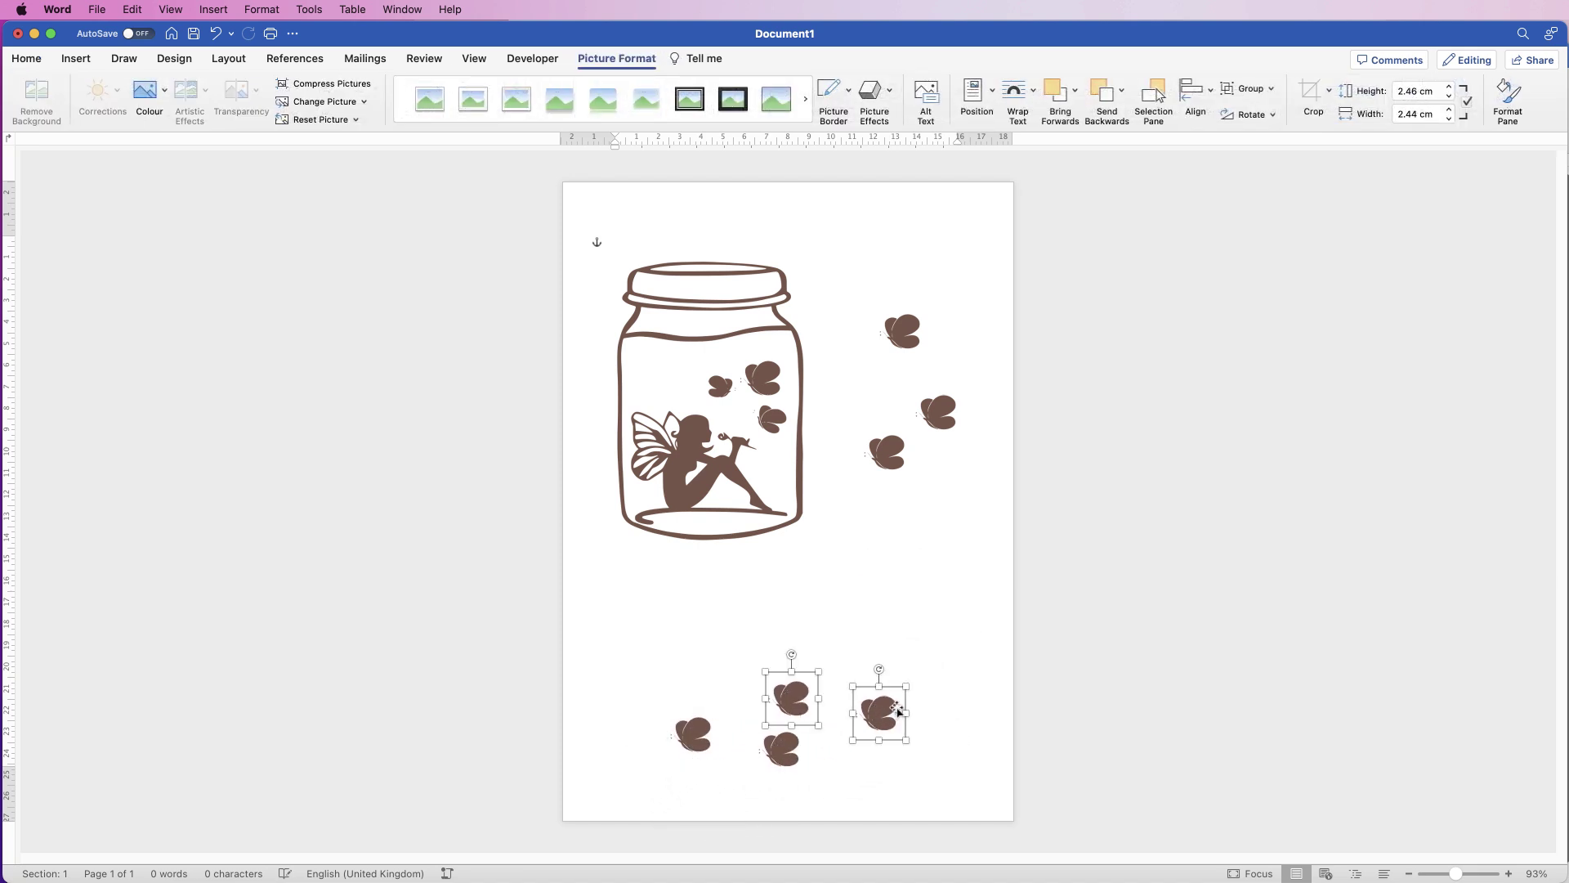
Shrink the jar picture and move it to the upper right of the page, with the topmost butterfly just right of it.
{"action": "left_click", "coordinate": [752, 319]}
{"action": "left_click_drag", "start_coordinate": [833, 556], "coordinate": [707, 371]}
{"action": "left_click_drag", "start_coordinate": [659, 317], "coordinate": [842, 377]}
{"action": "left_click_drag", "start_coordinate": [903, 328], "coordinate": [942, 325]}
{"action": "left_click", "coordinate": [853, 357]}
{"action": "left_click_drag", "start_coordinate": [852, 356], "coordinate": [897, 347]}
Move the lowest of the three upper butterflies to the left side of the jar and flip it horizontally.
{"action": "left_click_drag", "start_coordinate": [886, 448], "coordinate": [794, 378]}
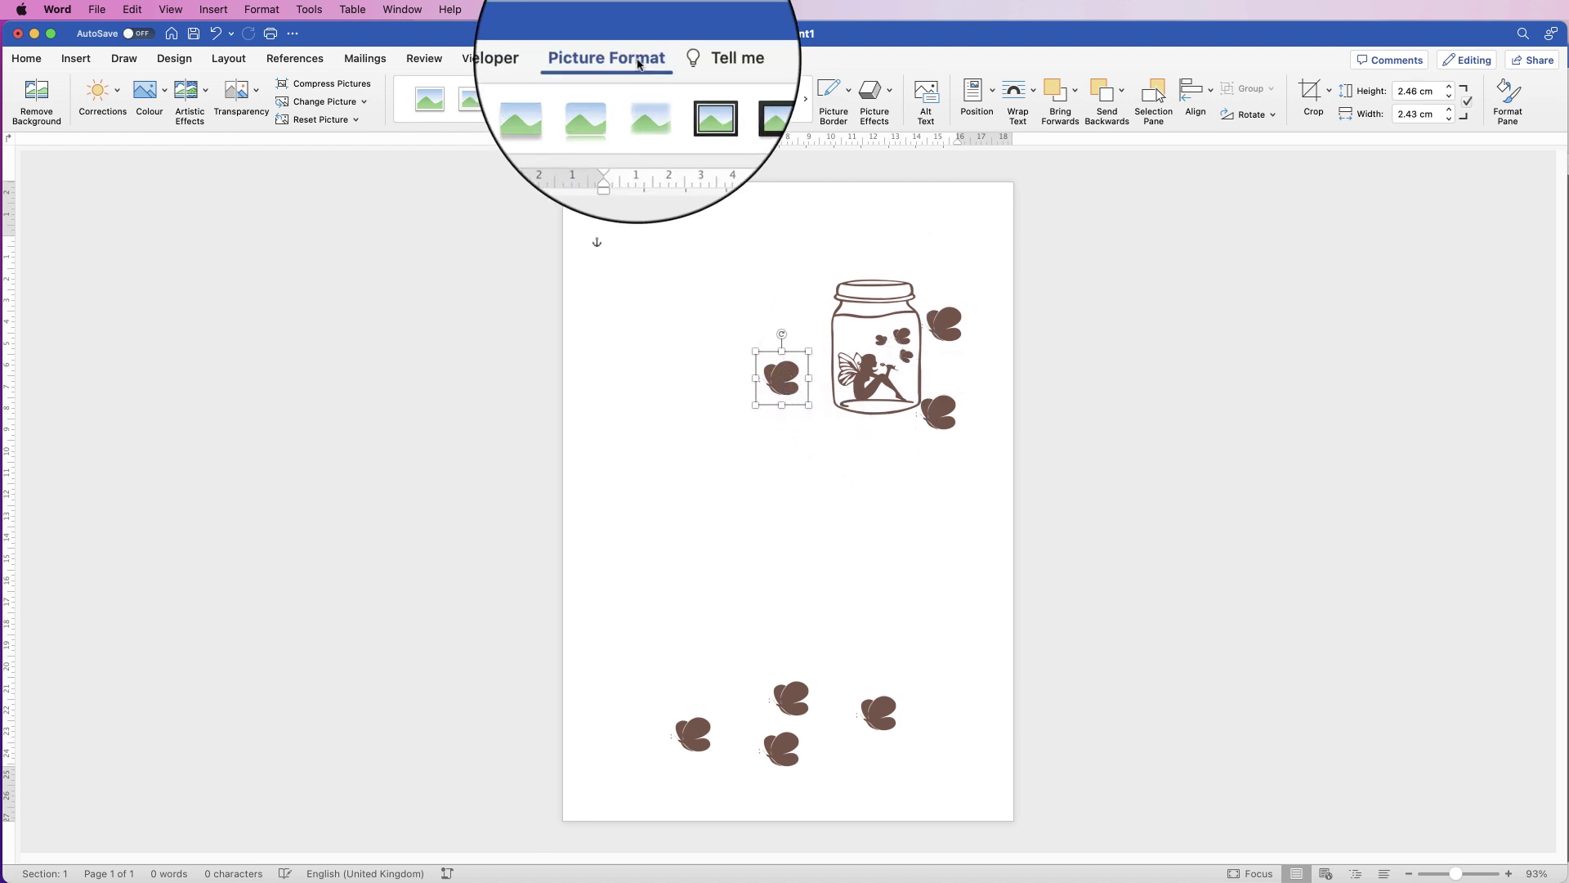
{"action": "left_click", "coordinate": [1269, 119]}
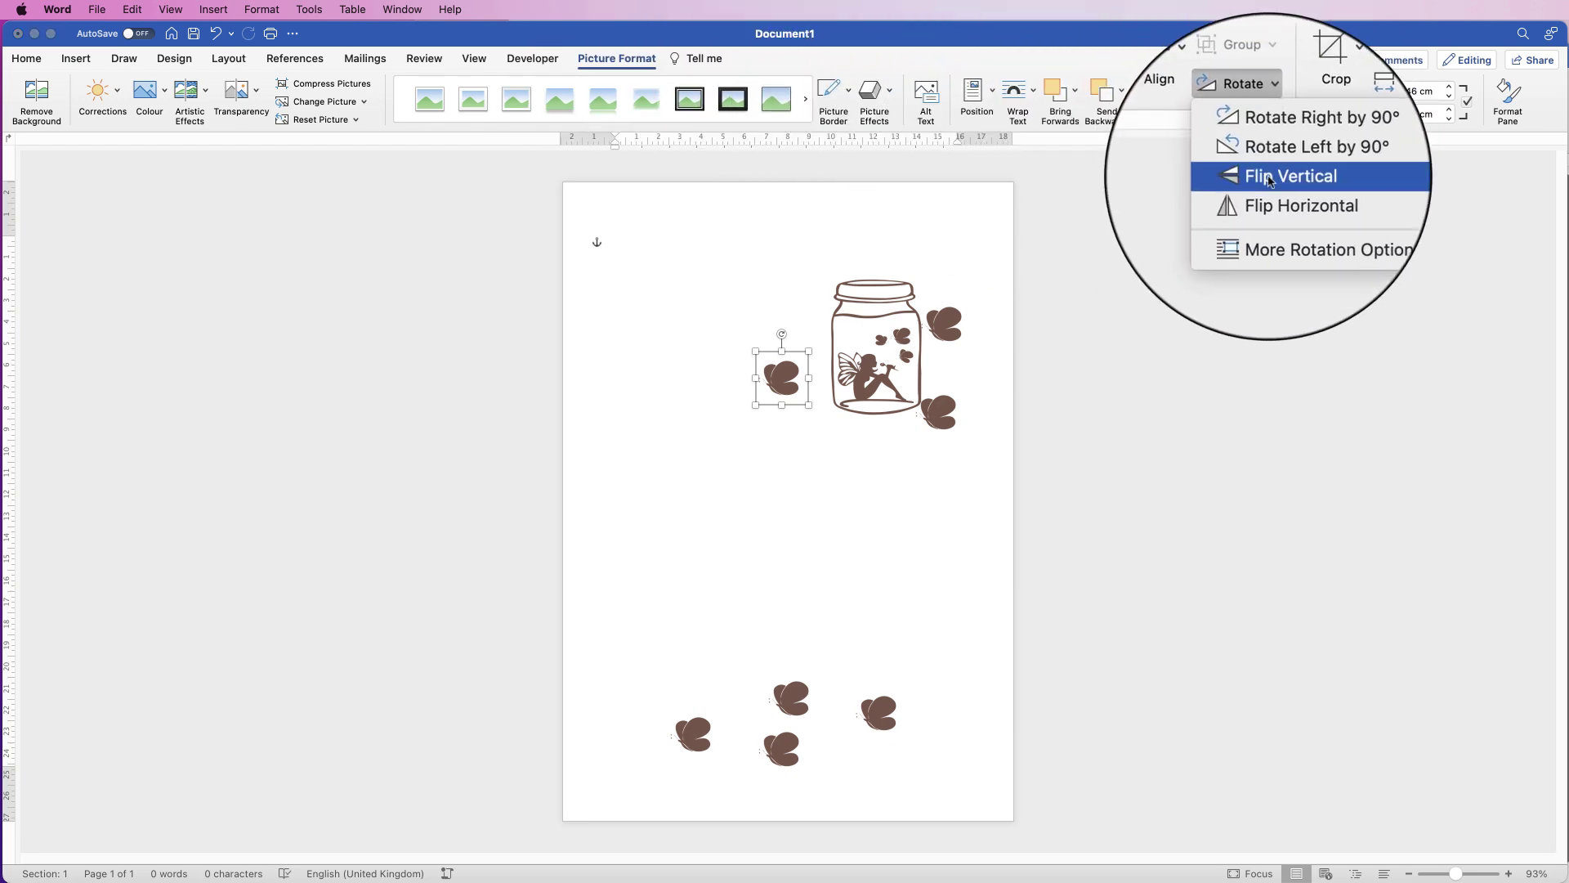
{"action": "left_click", "coordinate": [1261, 200]}
Shrink the flipped butterfly, tilt it slightly anticlockwise and nudge it closer to the jar's lower left side.
{"action": "left_click_drag", "start_coordinate": [756, 351], "coordinate": [762, 357]}
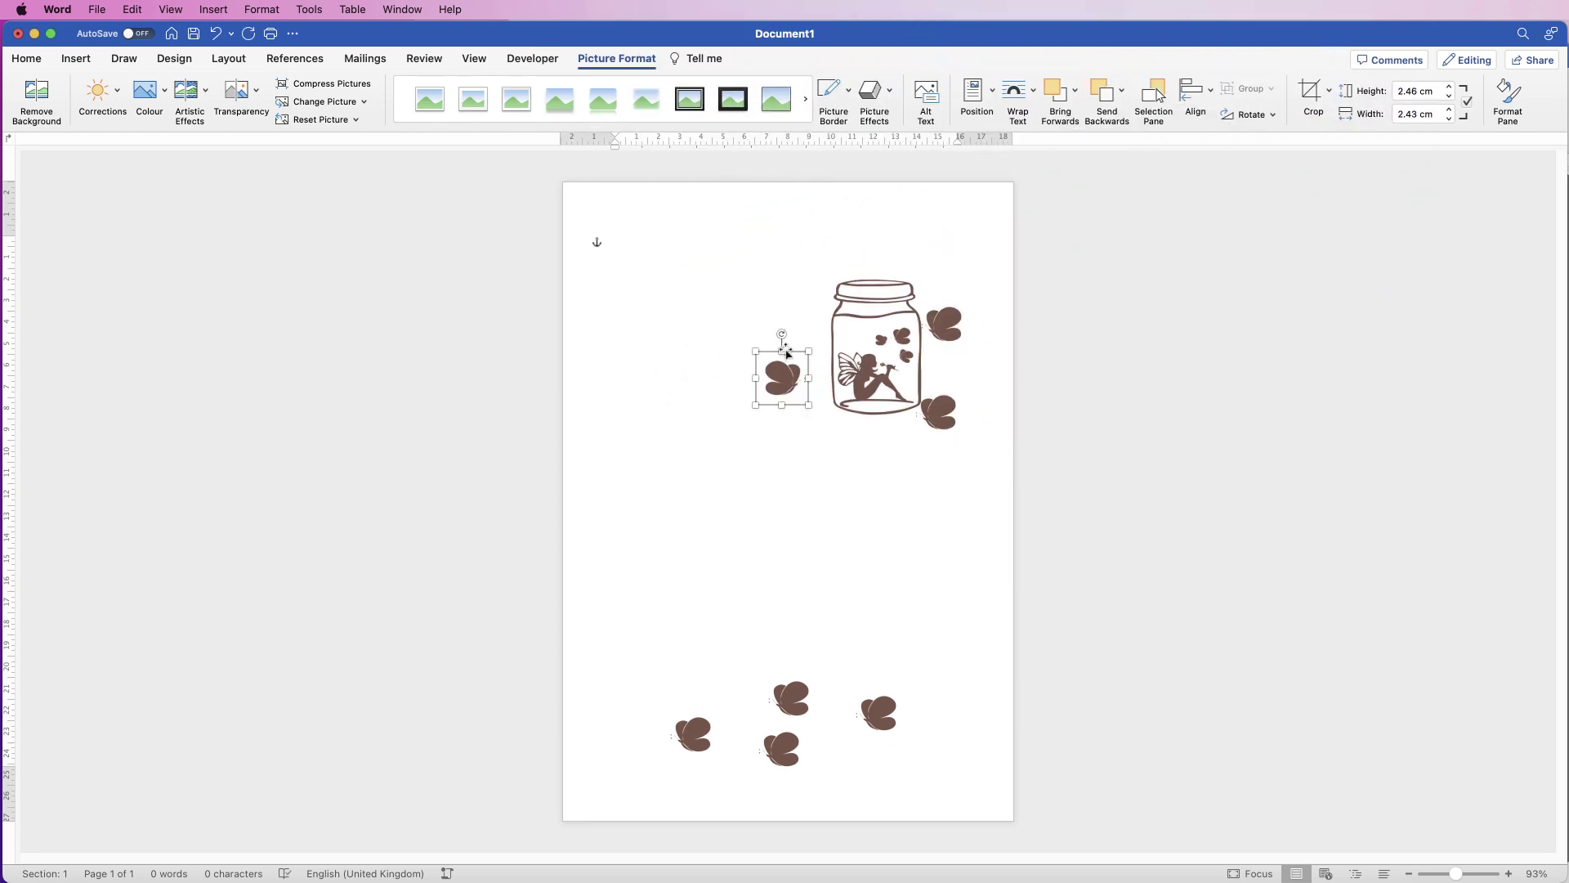
{"action": "left_click_drag", "start_coordinate": [726, 478], "coordinate": [761, 506]}
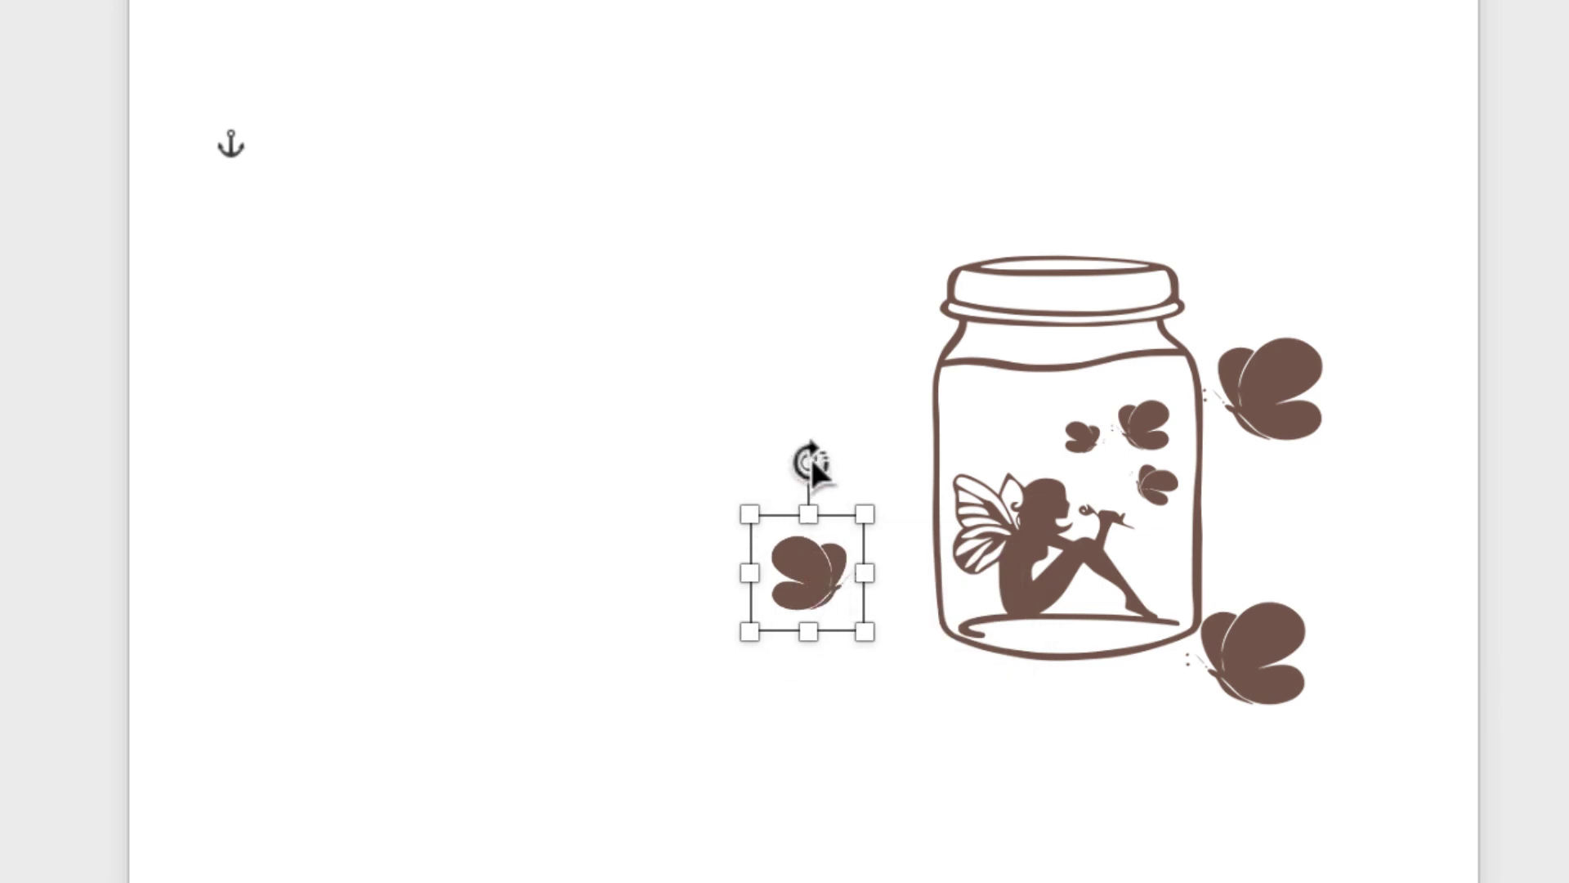
{"action": "left_click_drag", "start_coordinate": [811, 460], "coordinate": [770, 465]}
{"action": "left_click_drag", "start_coordinate": [798, 561], "coordinate": [820, 565]}
Move the butterfly at the jar's lower right to its upper left, rotate it slightly clockwise and shrink it.
{"action": "left_click_drag", "start_coordinate": [1246, 711], "coordinate": [833, 384]}
{"action": "left_click_drag", "start_coordinate": [841, 247], "coordinate": [873, 247]}
{"action": "left_click_drag", "start_coordinate": [774, 276], "coordinate": [806, 308]}
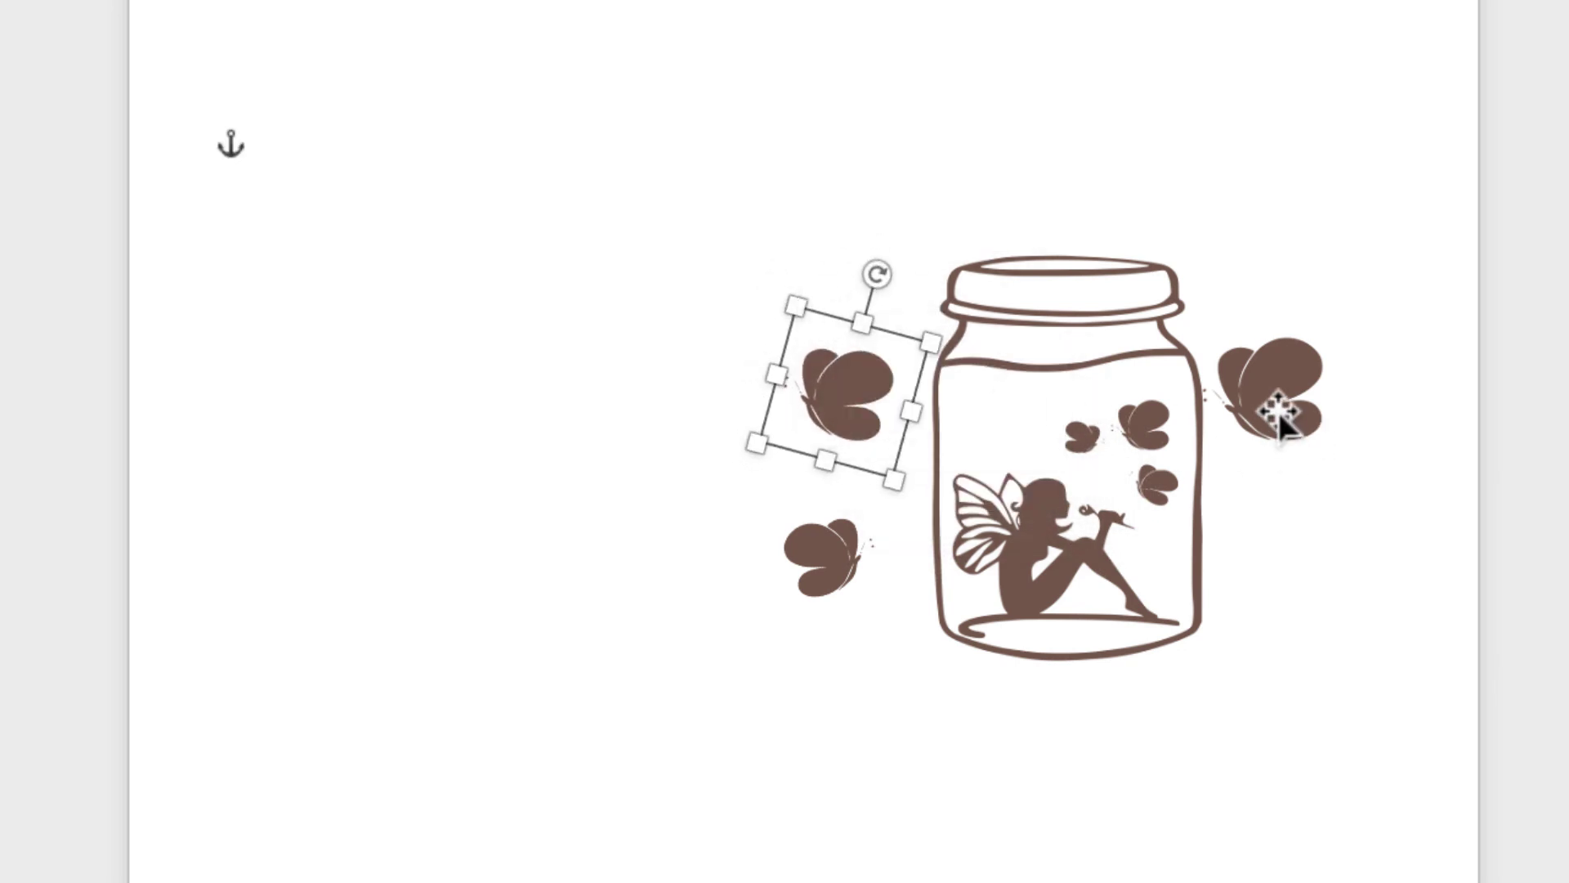
Lower the remaining butterfly on the jar's right side, rotate it clockwise and shrink it to about 1.7 cm high.
{"action": "left_click_drag", "start_coordinate": [1278, 413], "coordinate": [1292, 518]}
{"action": "left_click_drag", "start_coordinate": [1286, 361], "coordinate": [1360, 398]}
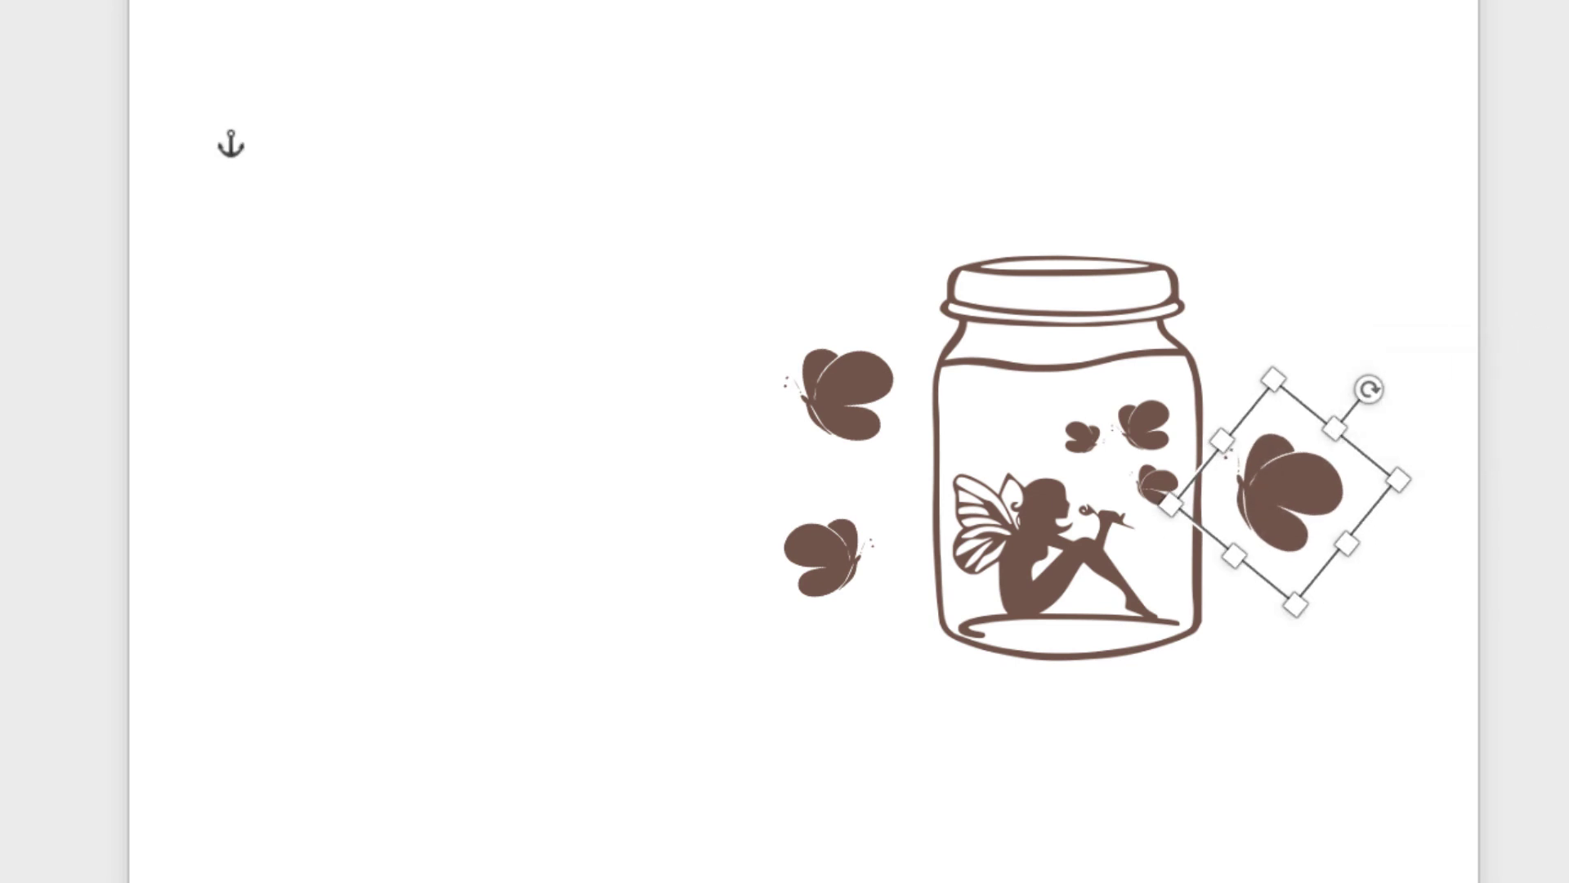
{"action": "left_click_drag", "start_coordinate": [1206, 356], "coordinate": [1244, 344]}
Place four copies of the butterfly near the bottom of the page.
{"action": "left_click_drag", "start_coordinate": [1324, 378], "coordinate": [914, 761]}
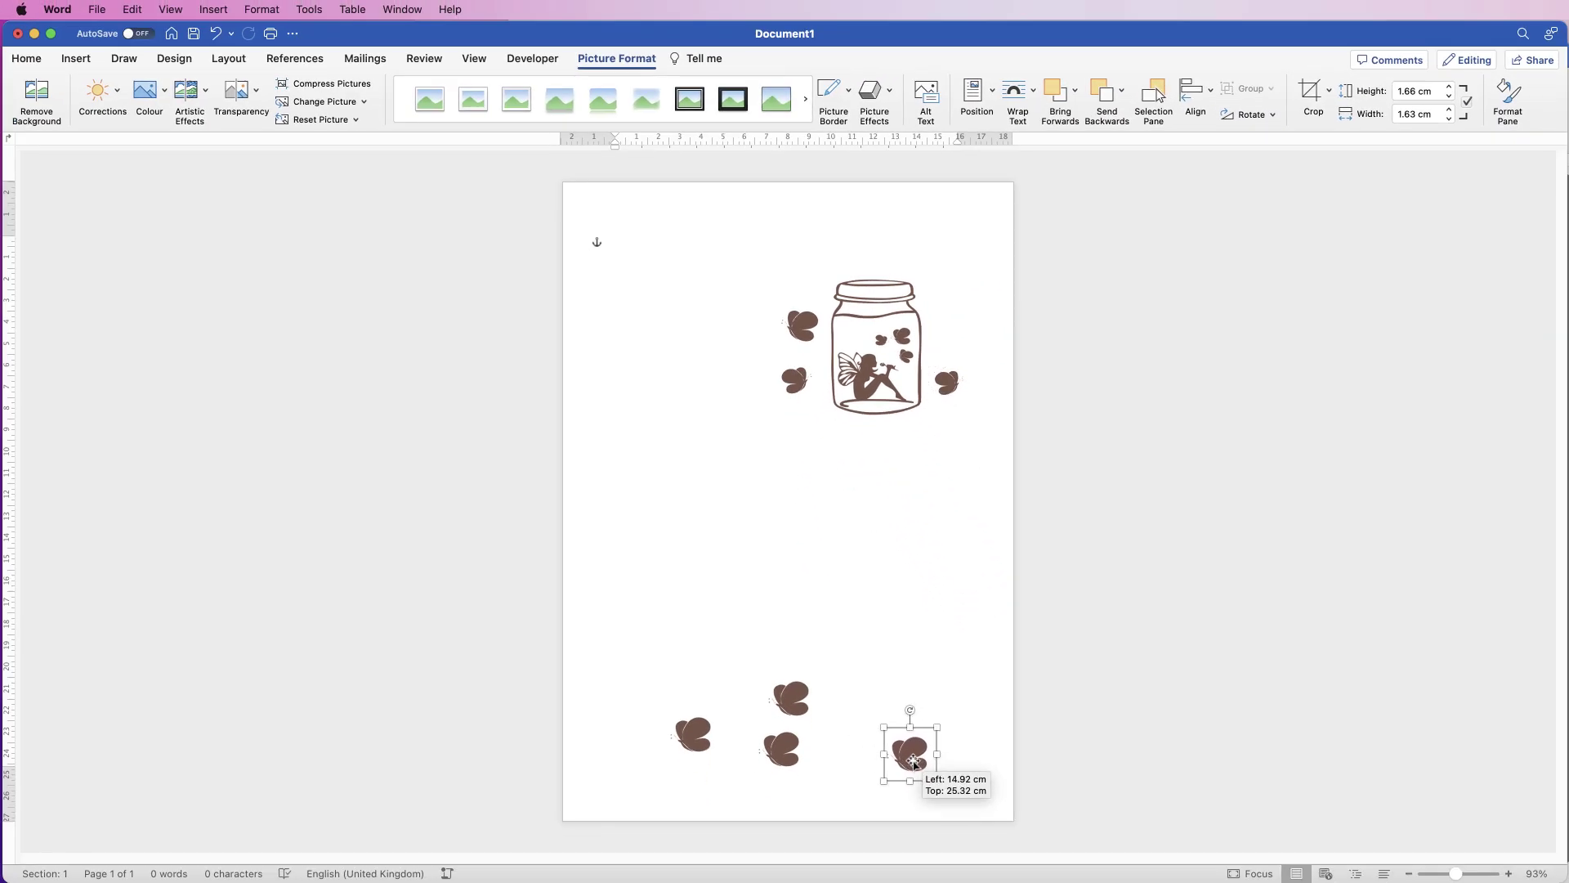
{"action": "key", "text": "super+z"}
{"action": "key", "text": "super+z"}
{"action": "key", "text": "super+z"}
{"action": "key", "text": "super+z"}
Flip, rotate and resize the bottom butterflies, leaving three of them spread in a row across the lower page.
{"action": "left_click", "coordinate": [1248, 114]}
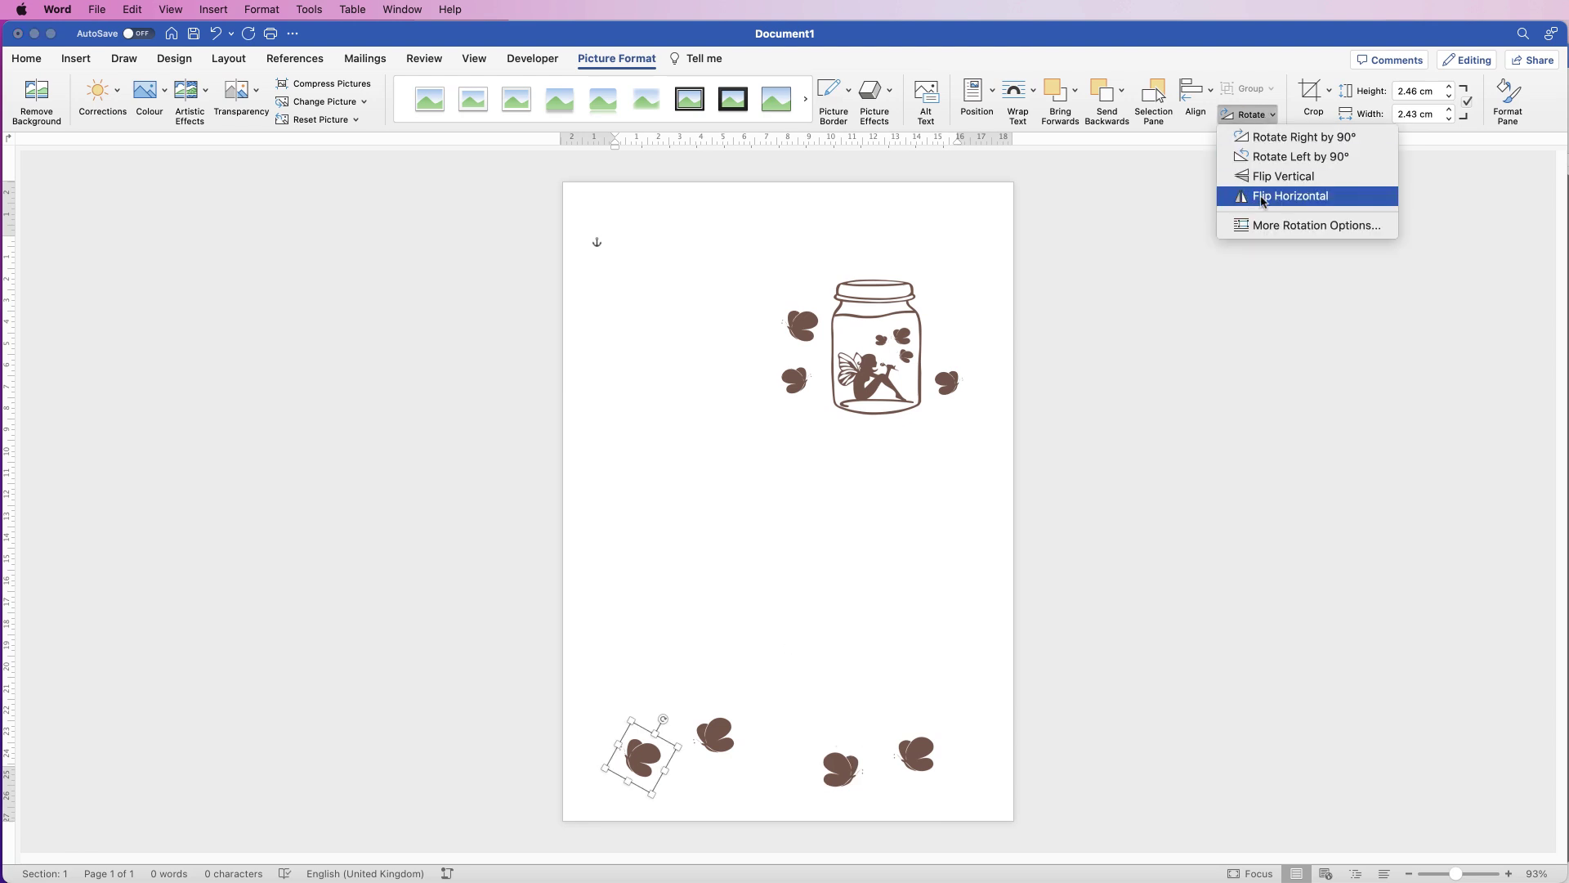
{"action": "key", "text": "super+y"}
{"action": "key", "text": "super+y"}
{"action": "key", "text": "super+y"}
{"action": "key", "text": "super+y"}
{"action": "left_click", "coordinate": [837, 488]}
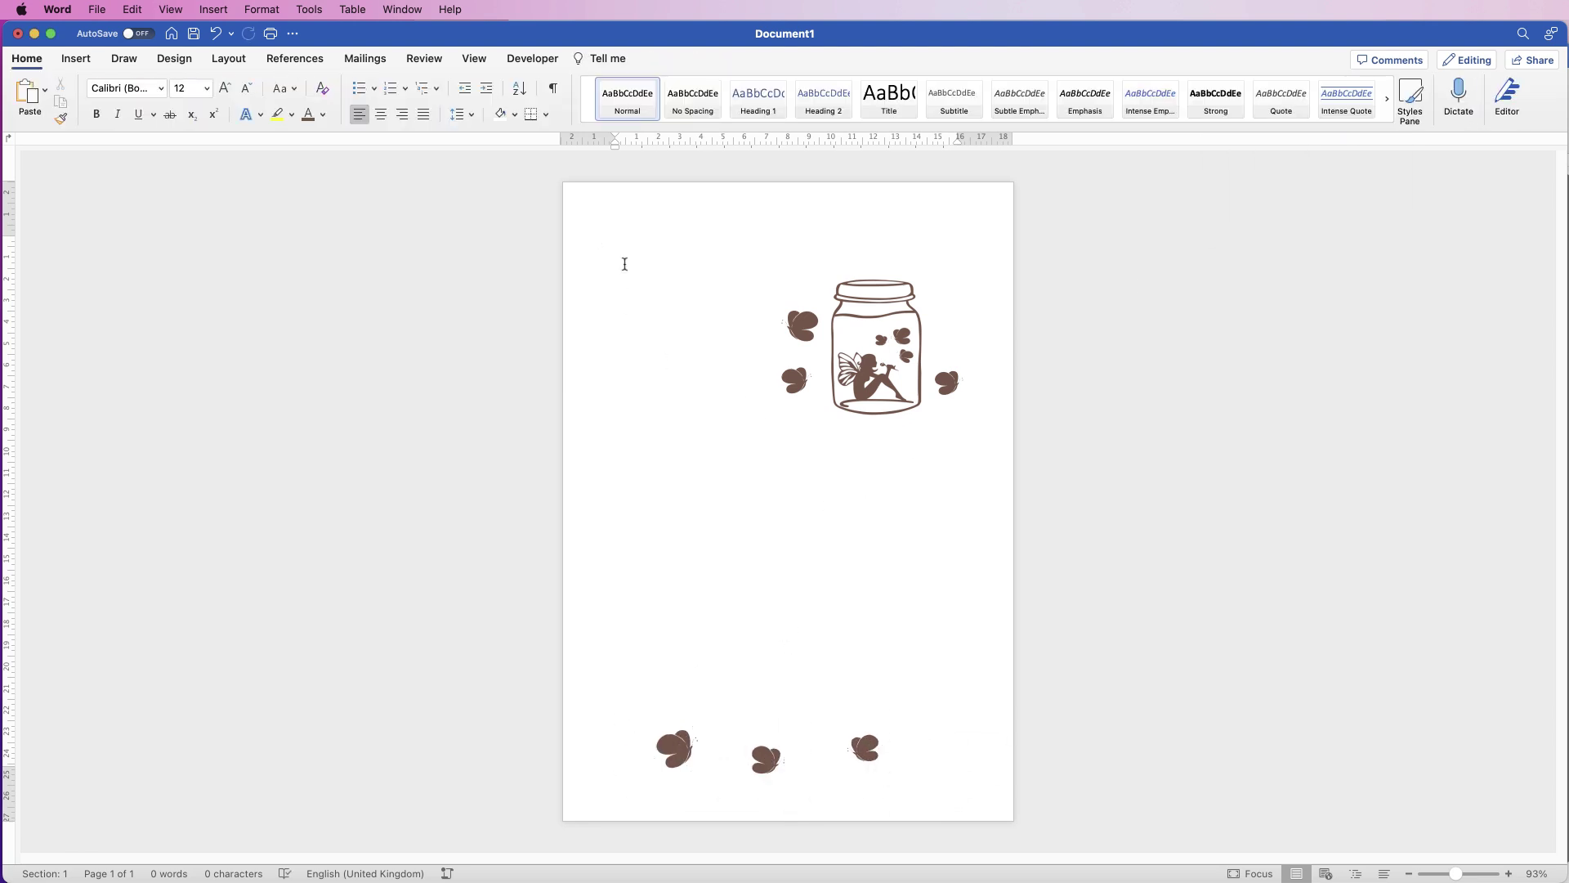
Insert plain black WordArt at the page's upper left reading "To Do" and size its box to about 4.45 × 2.22 cm.
{"action": "left_click", "coordinate": [76, 58]}
{"action": "left_click", "coordinate": [1127, 94]}
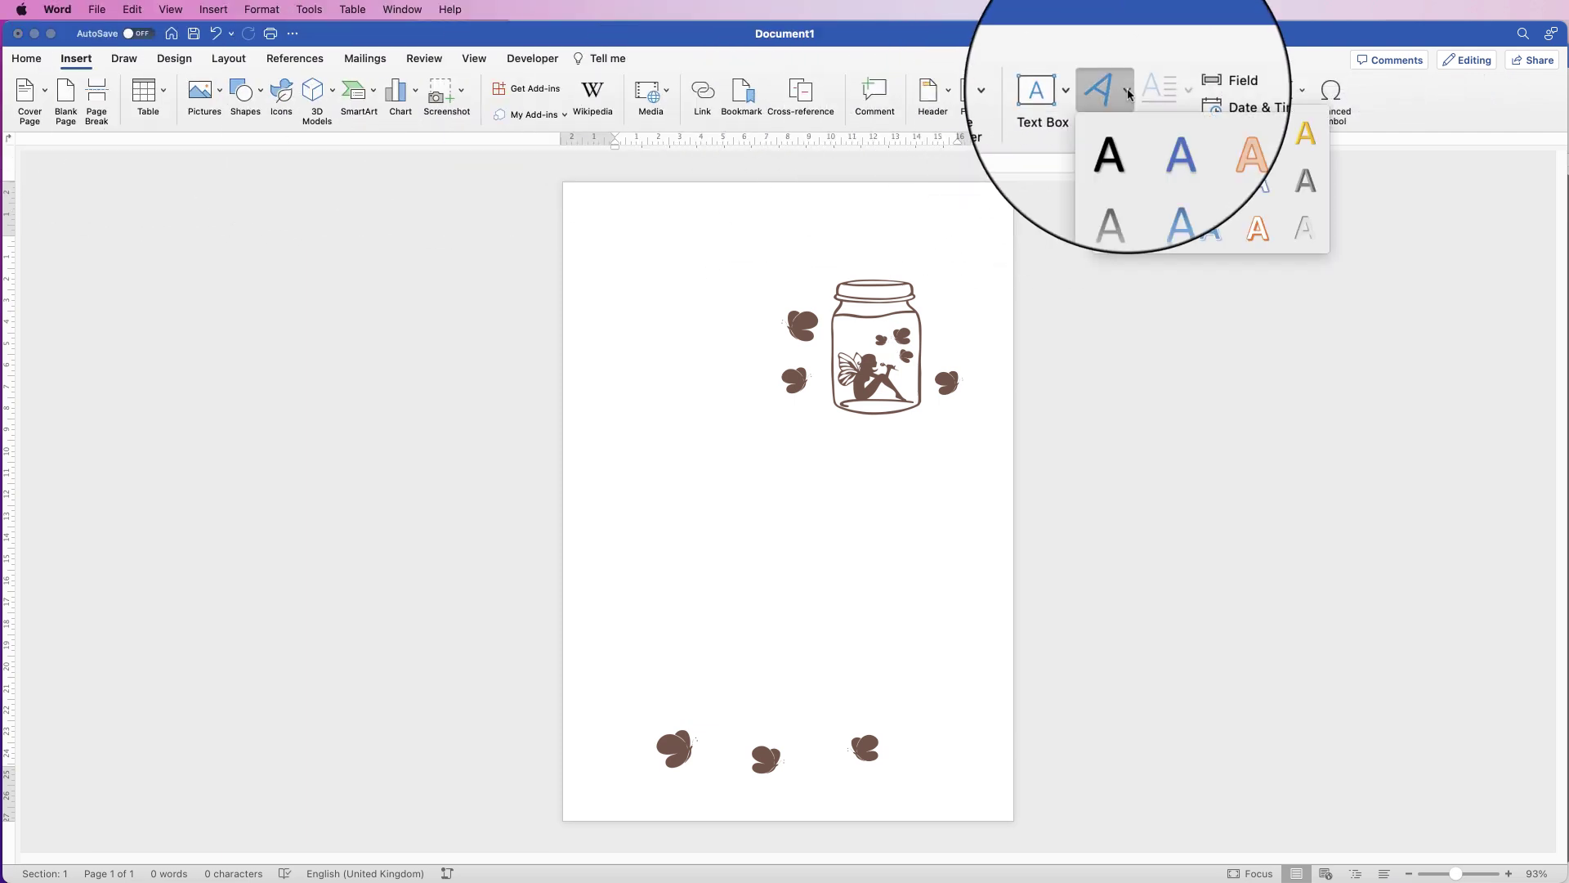
{"action": "left_click", "coordinate": [1115, 138]}
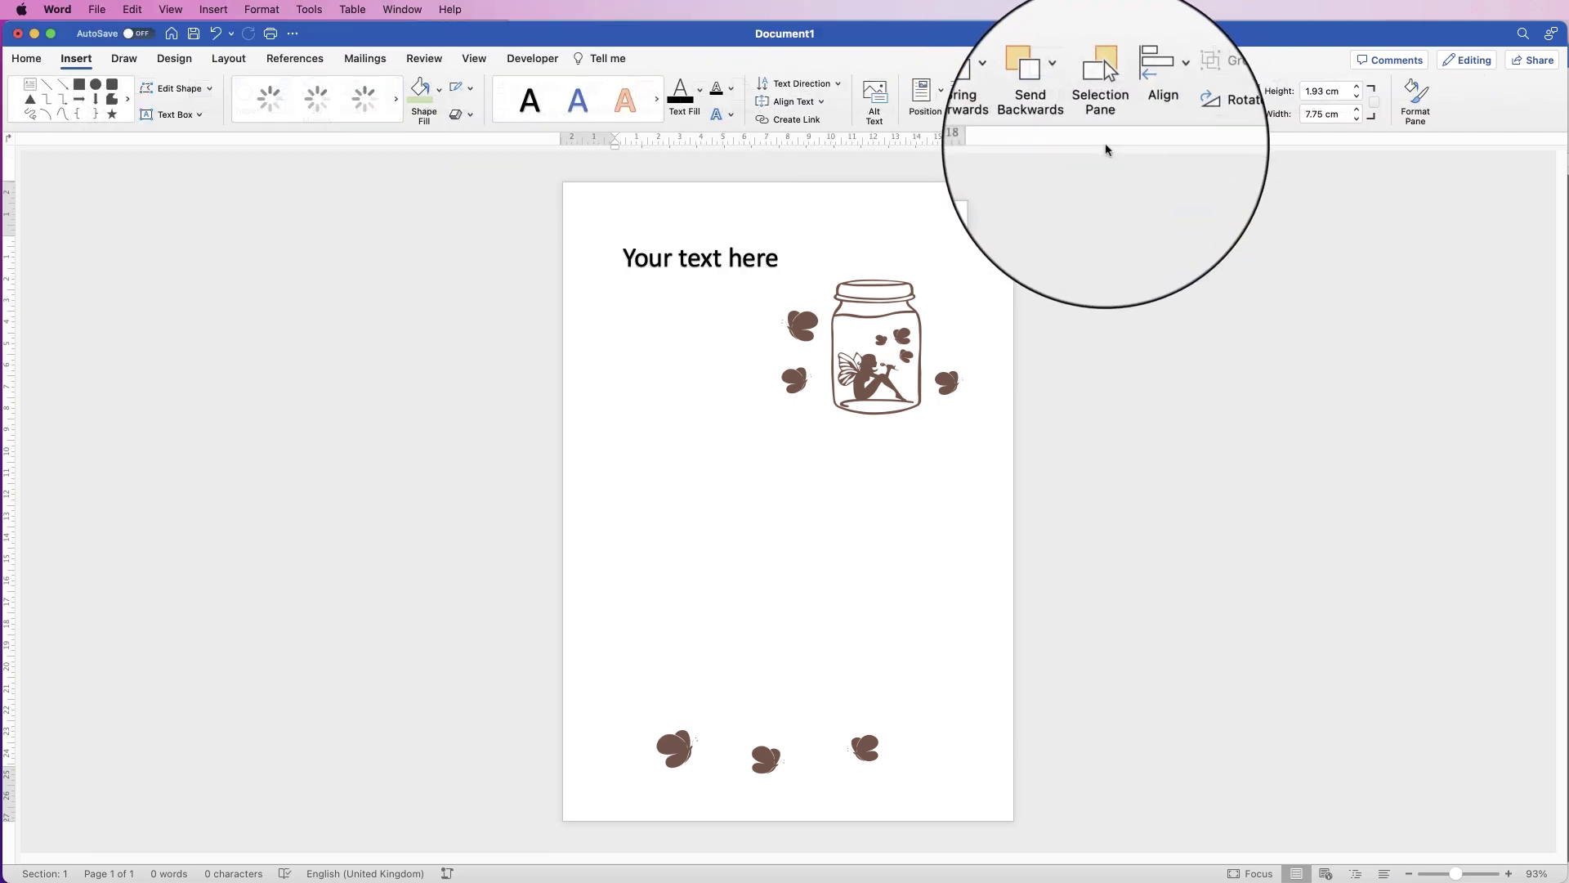
{"action": "left_click", "coordinate": [684, 260]}
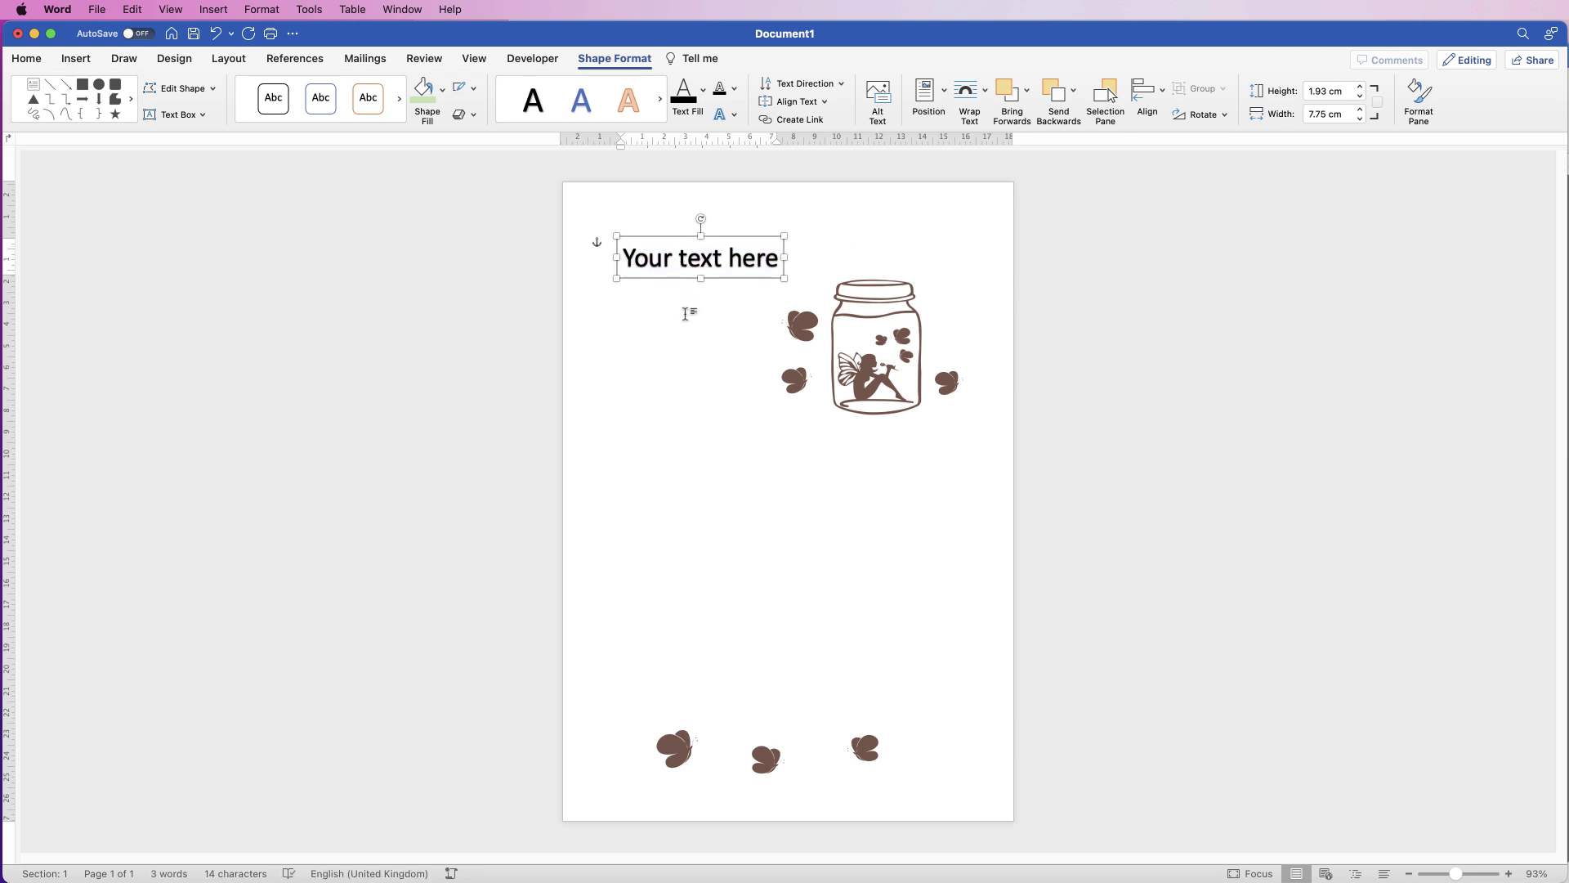
{"action": "key", "text": "super+a"}
{"action": "type", "text": "To Do"}
{"action": "left_click_drag", "start_coordinate": [707, 278], "coordinate": [714, 284]}
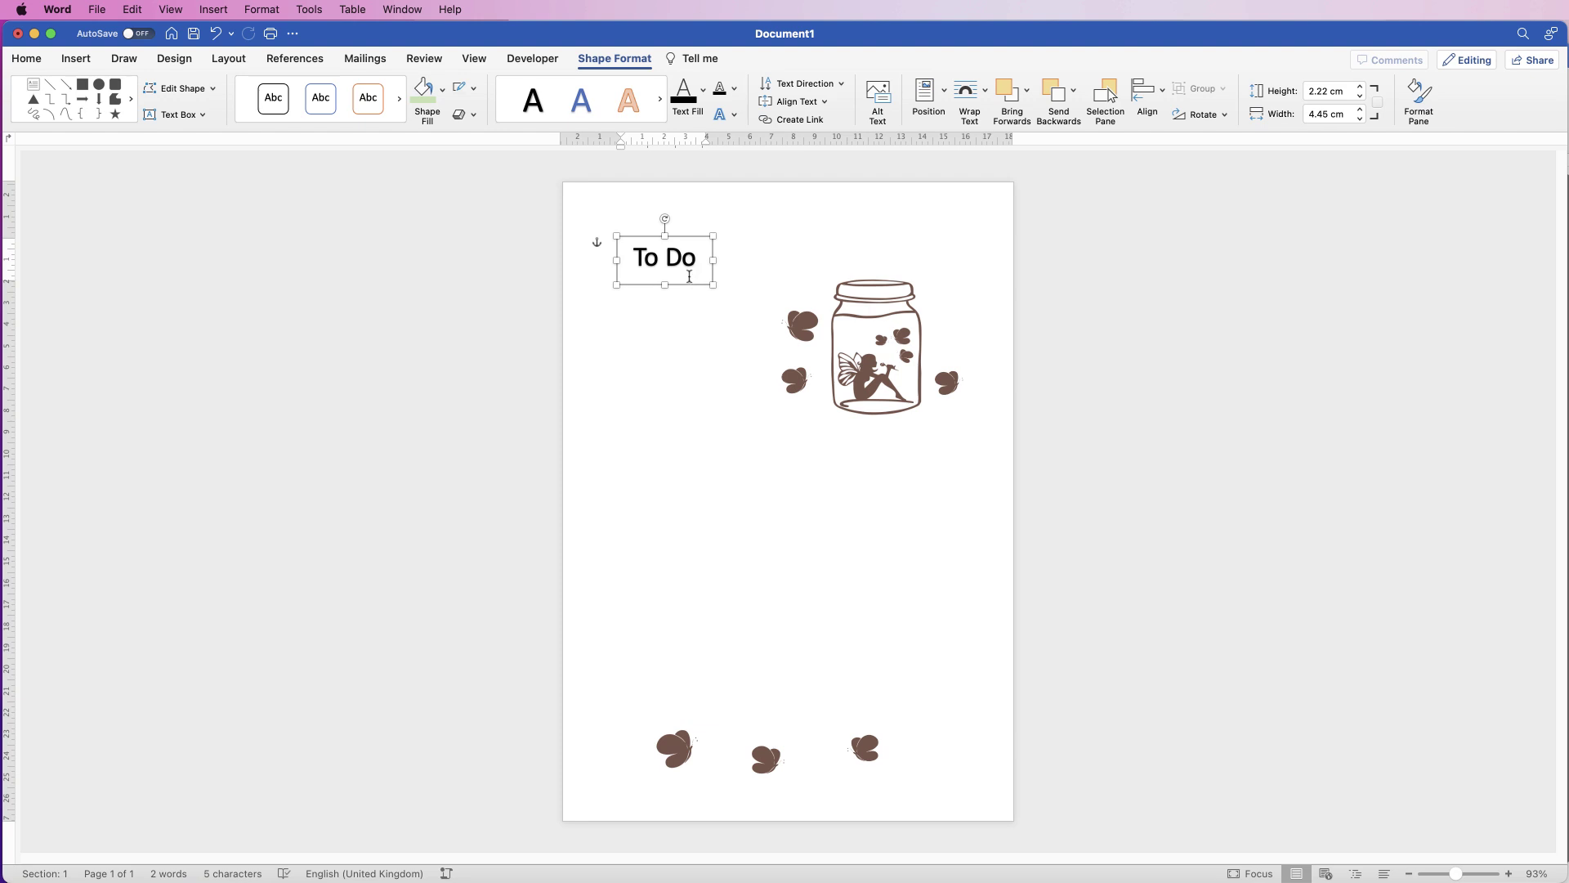
Change the font of the "To Do" heading to Comic Sans MS.
{"action": "triple_click", "coordinate": [689, 277]}
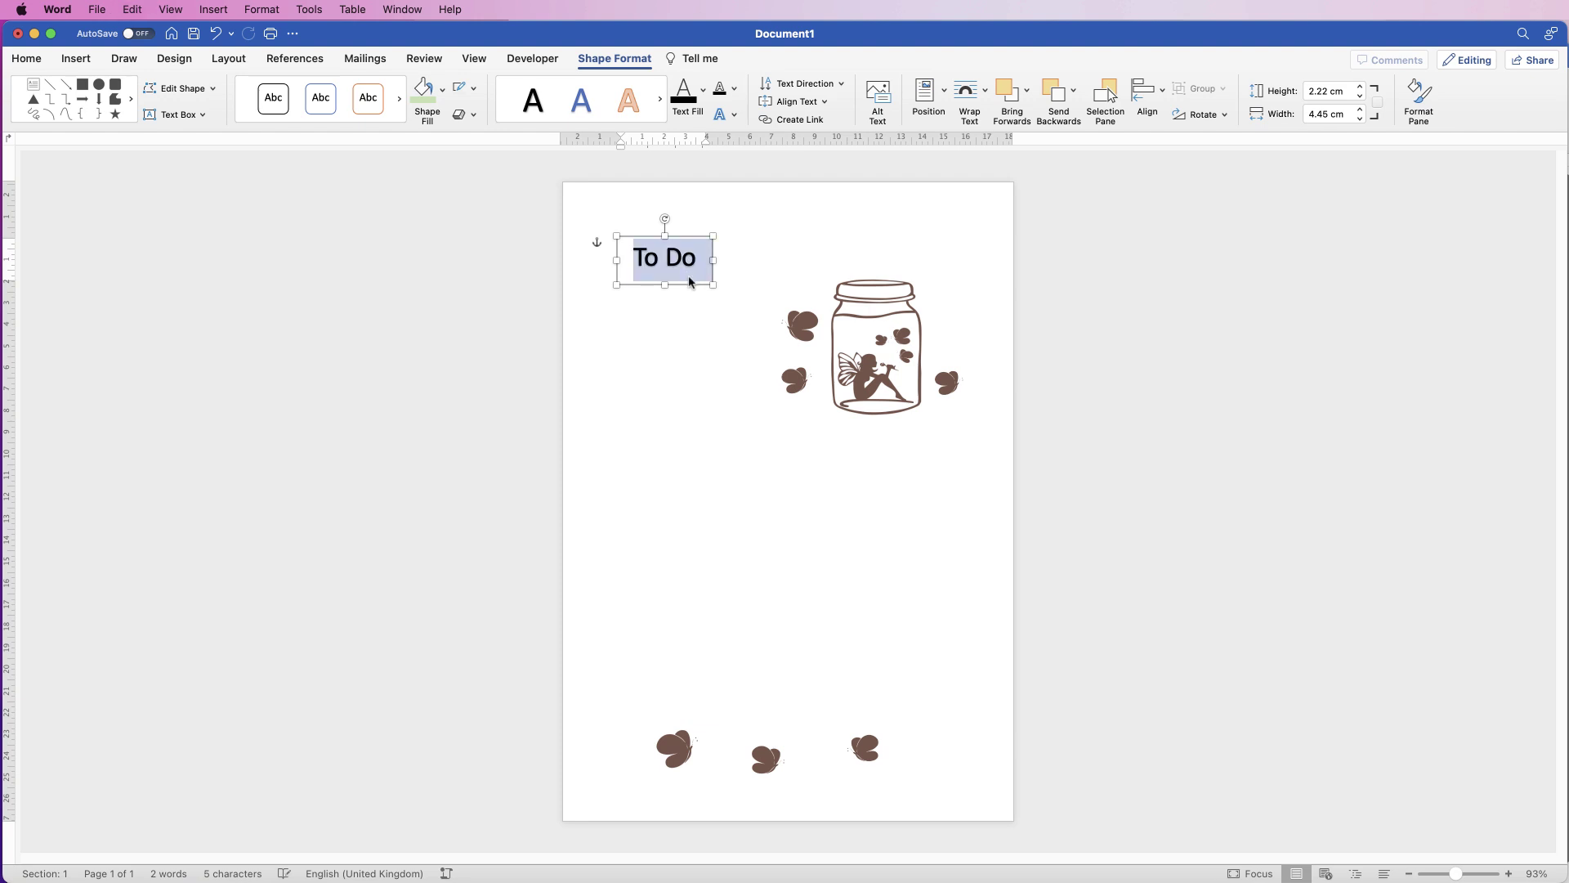
{"action": "left_click", "coordinate": [26, 60]}
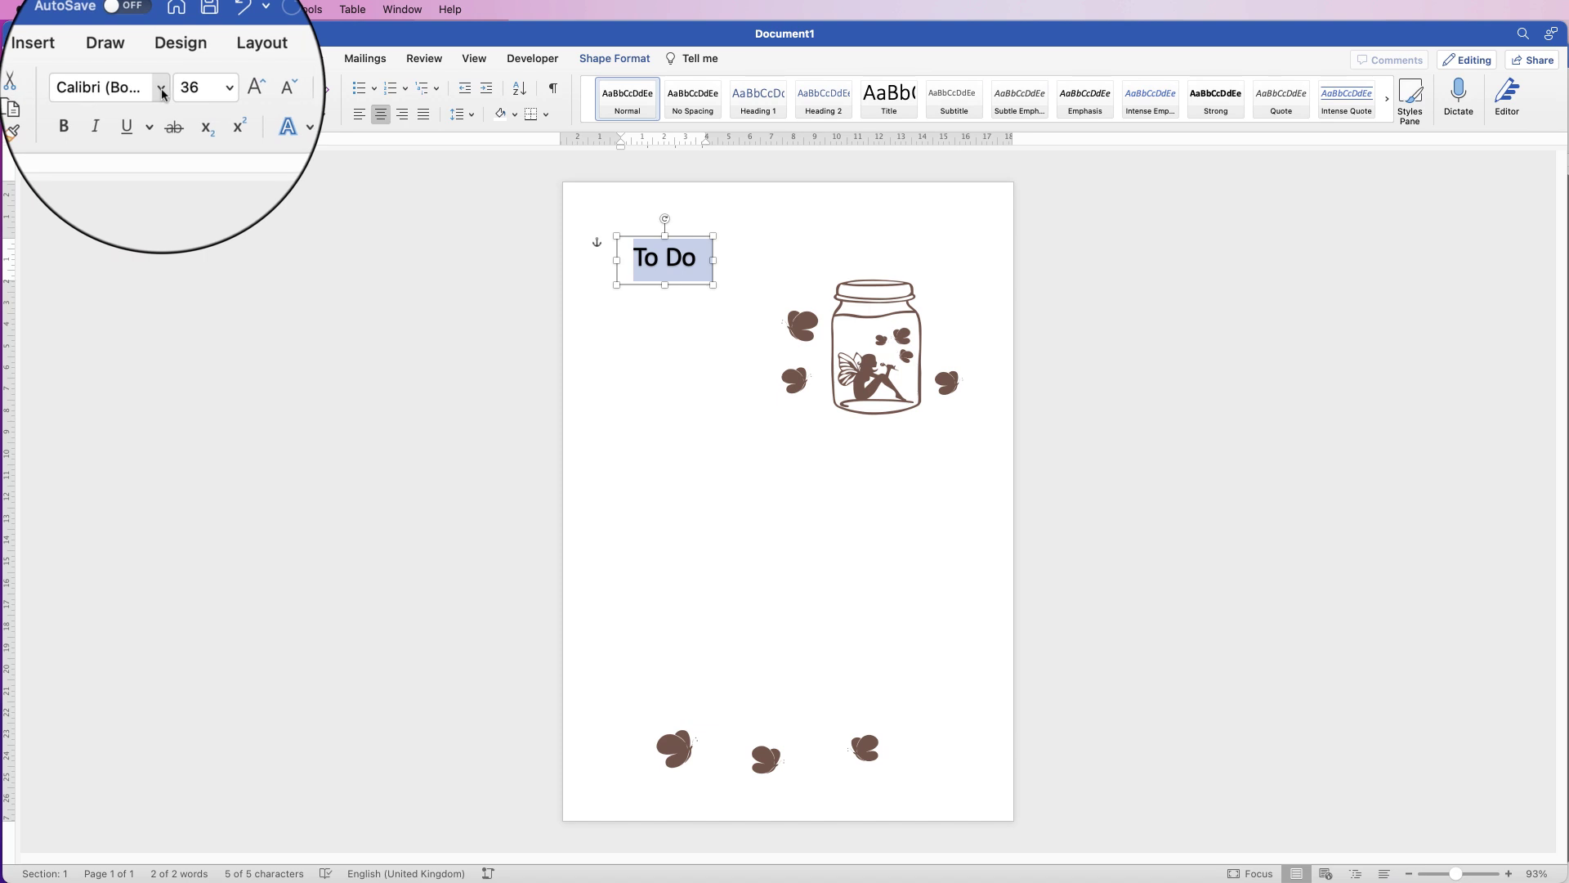
{"action": "left_click", "coordinate": [162, 95]}
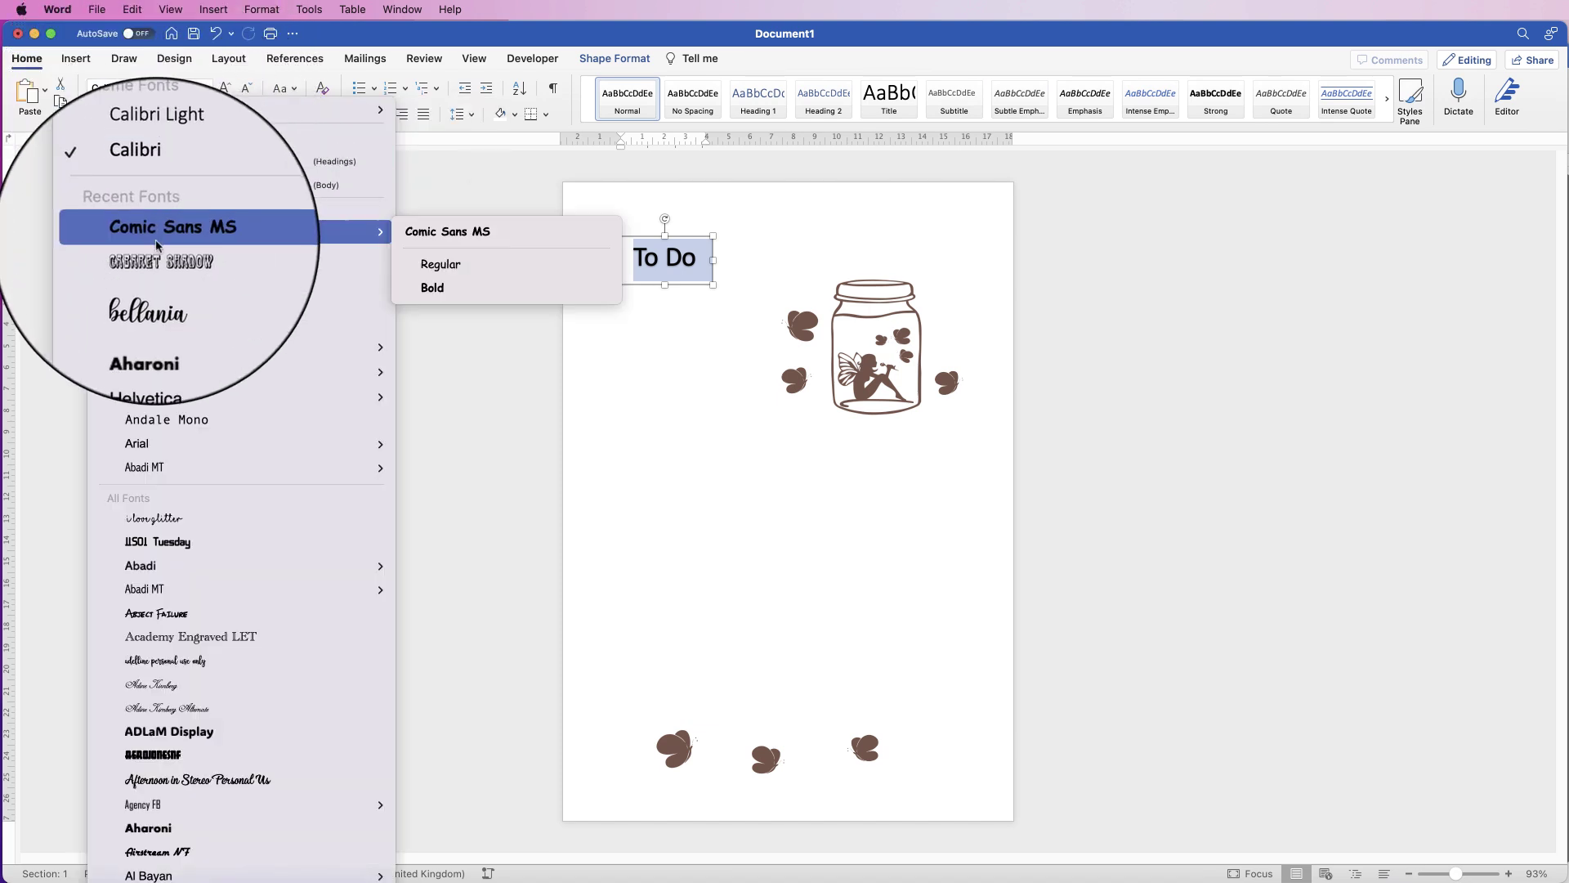
{"action": "left_click", "coordinate": [158, 240]}
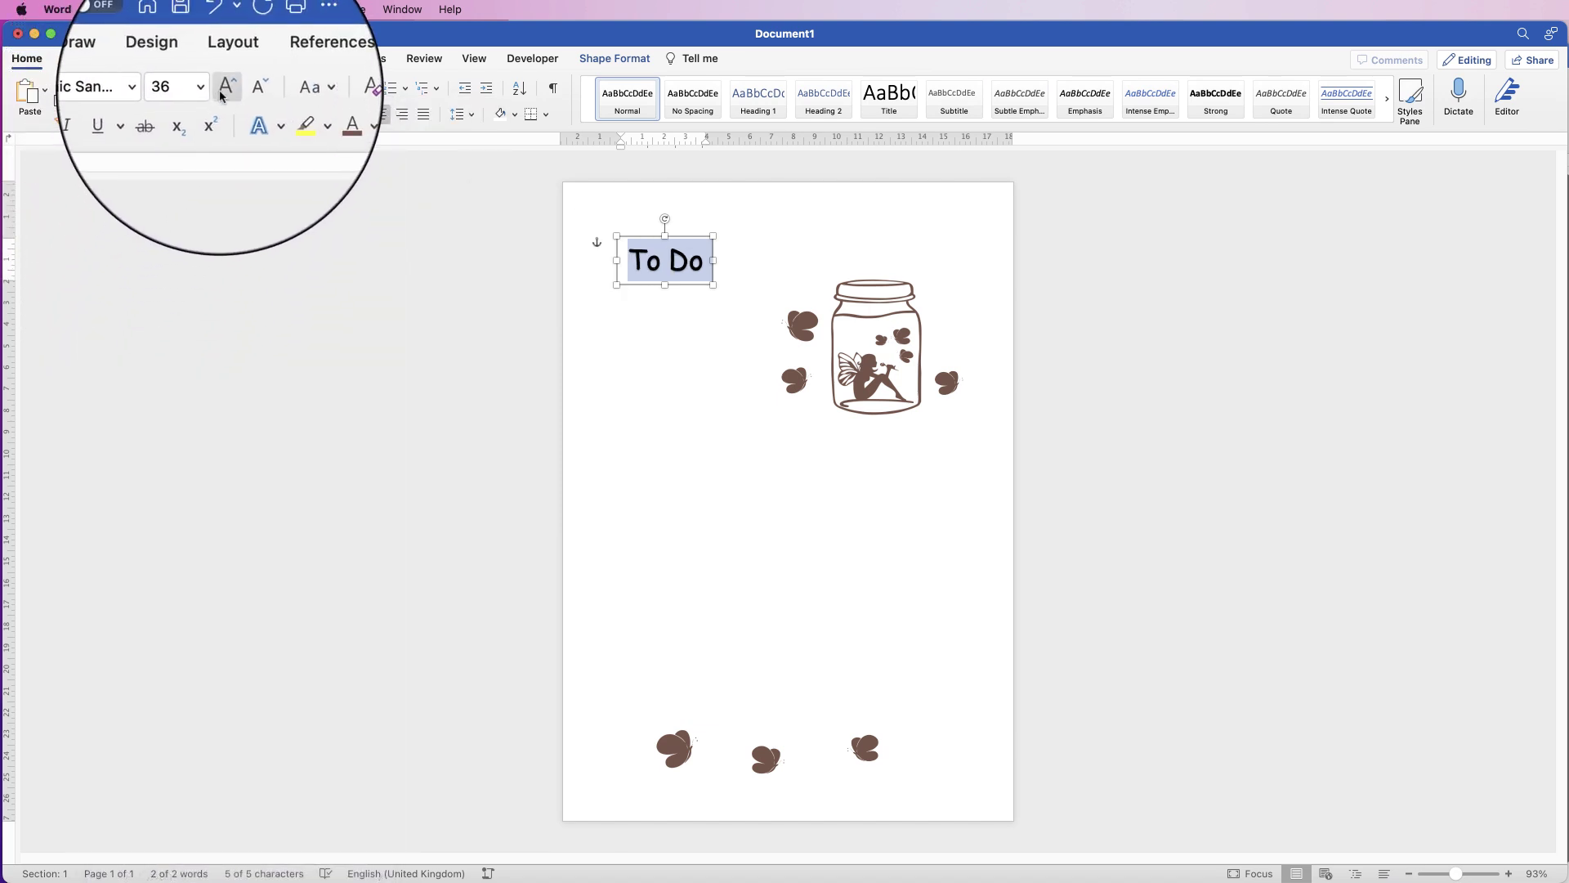
Set the "To Do" heading to 48 pt and enlarge its text box to about 8.5 cm wide.
{"action": "left_click", "coordinate": [225, 97]}
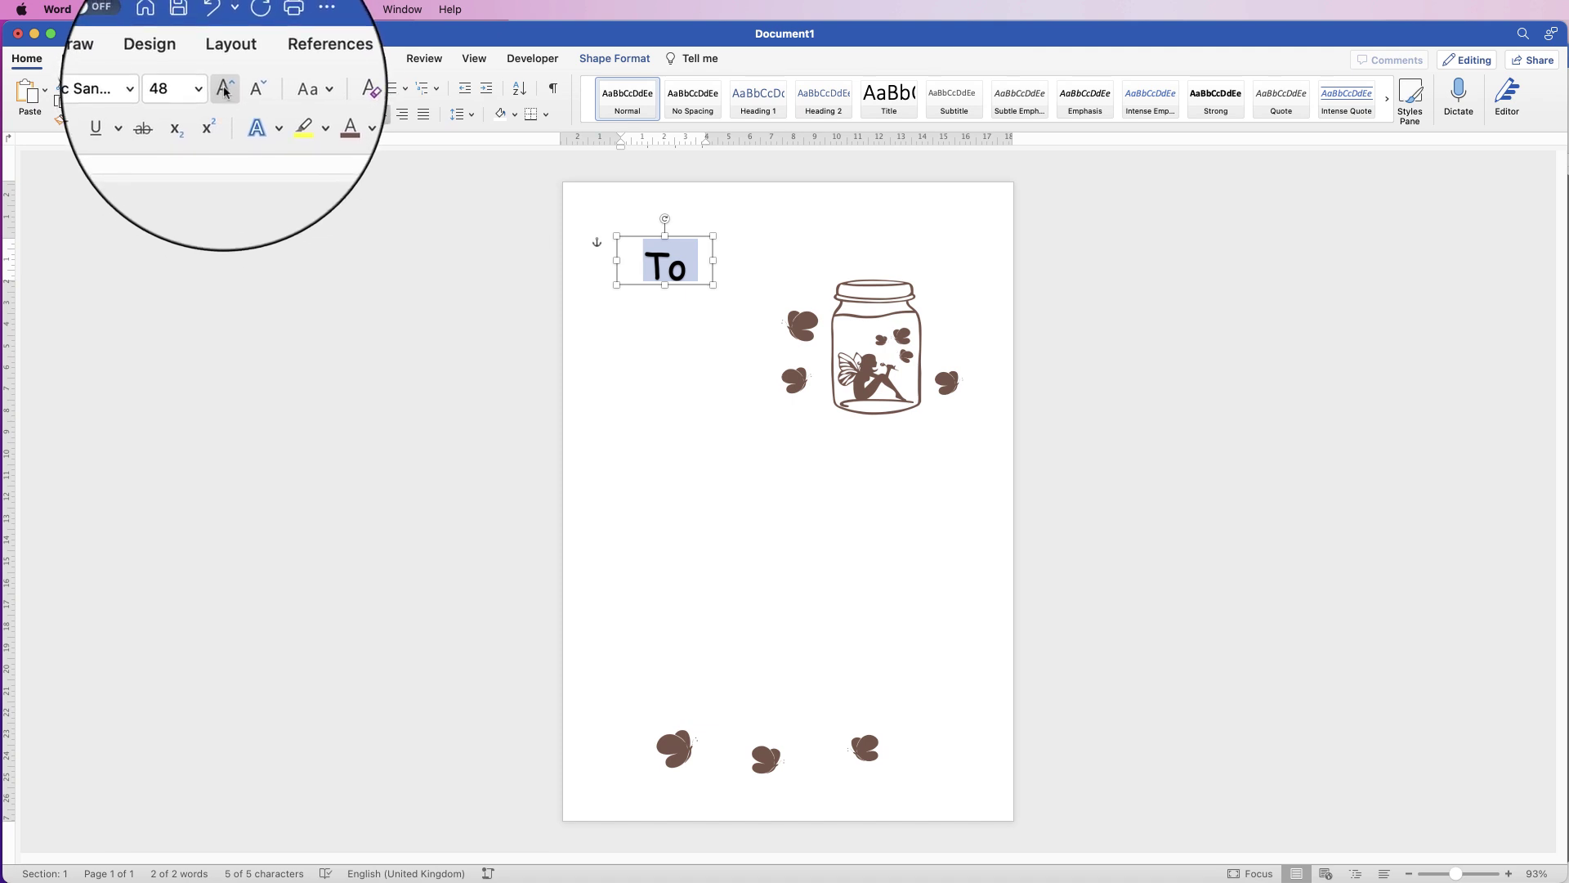
{"action": "left_click", "coordinate": [225, 88]}
{"action": "left_click_drag", "start_coordinate": [713, 260], "coordinate": [687, 301]}
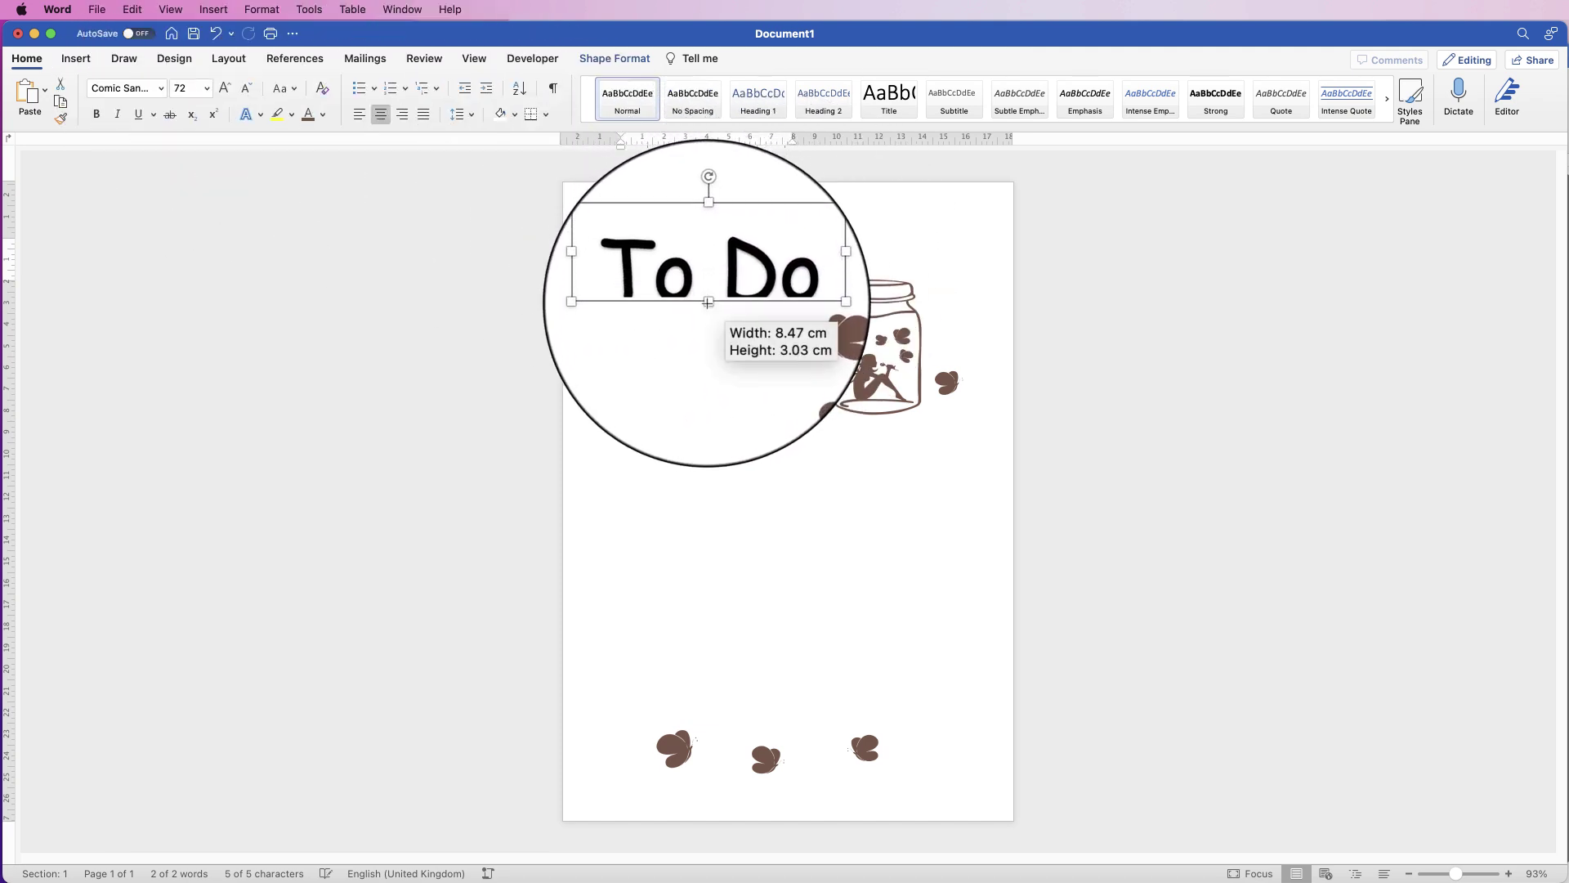
{"action": "left_click", "coordinate": [225, 87]}
{"action": "left_click", "coordinate": [246, 90]}
{"action": "left_click", "coordinate": [246, 89]}
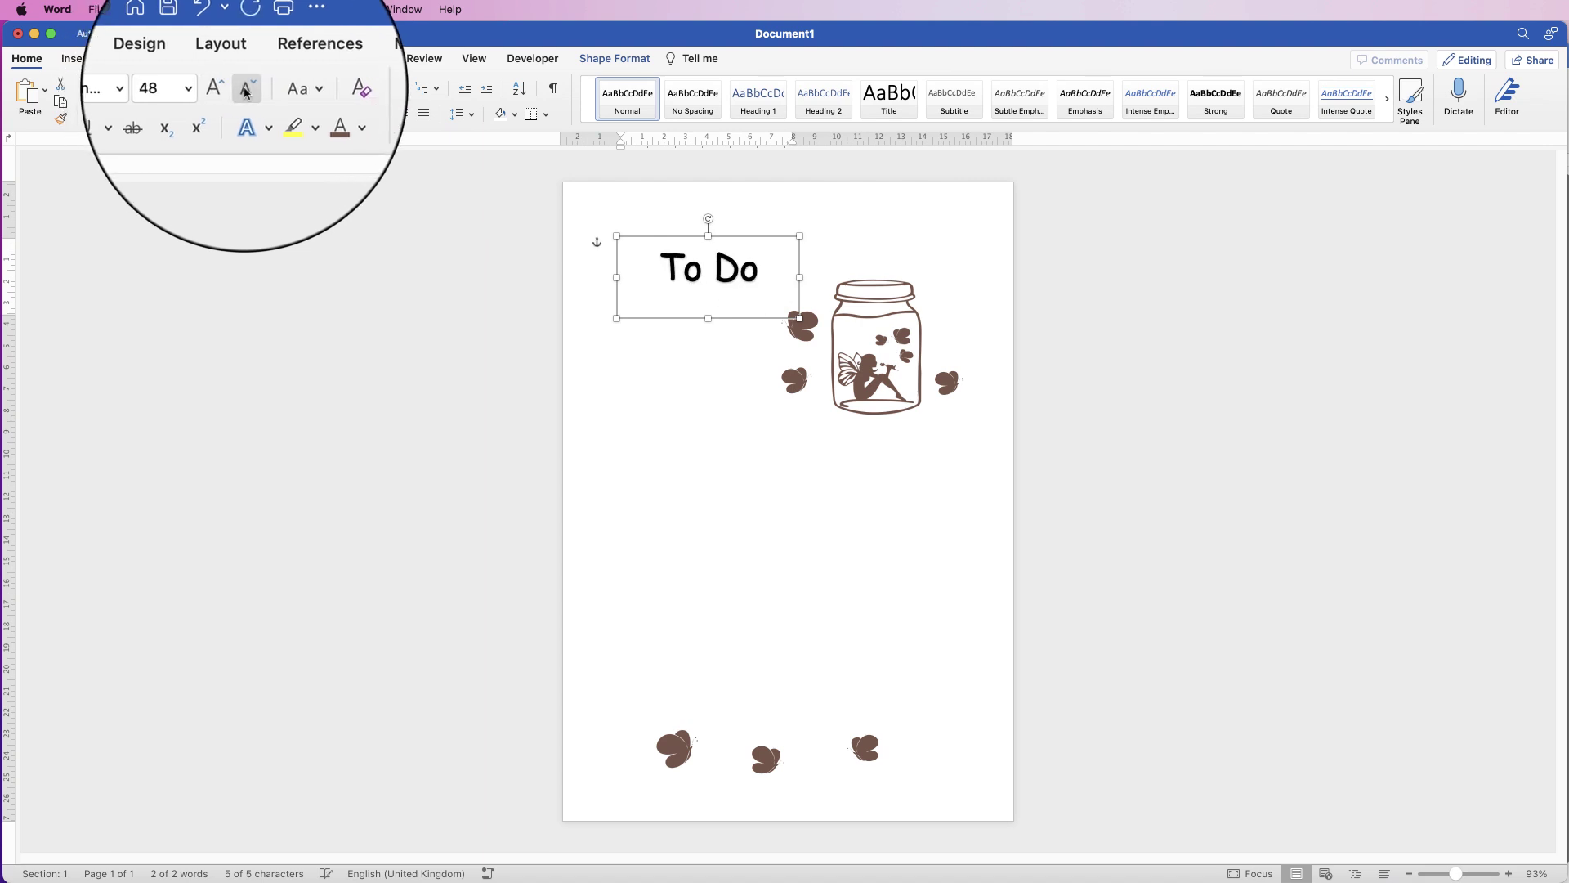
Colour the "To Do" heading with the recently used brown and shrink its text box closely around the words.
{"action": "left_click", "coordinate": [325, 120]}
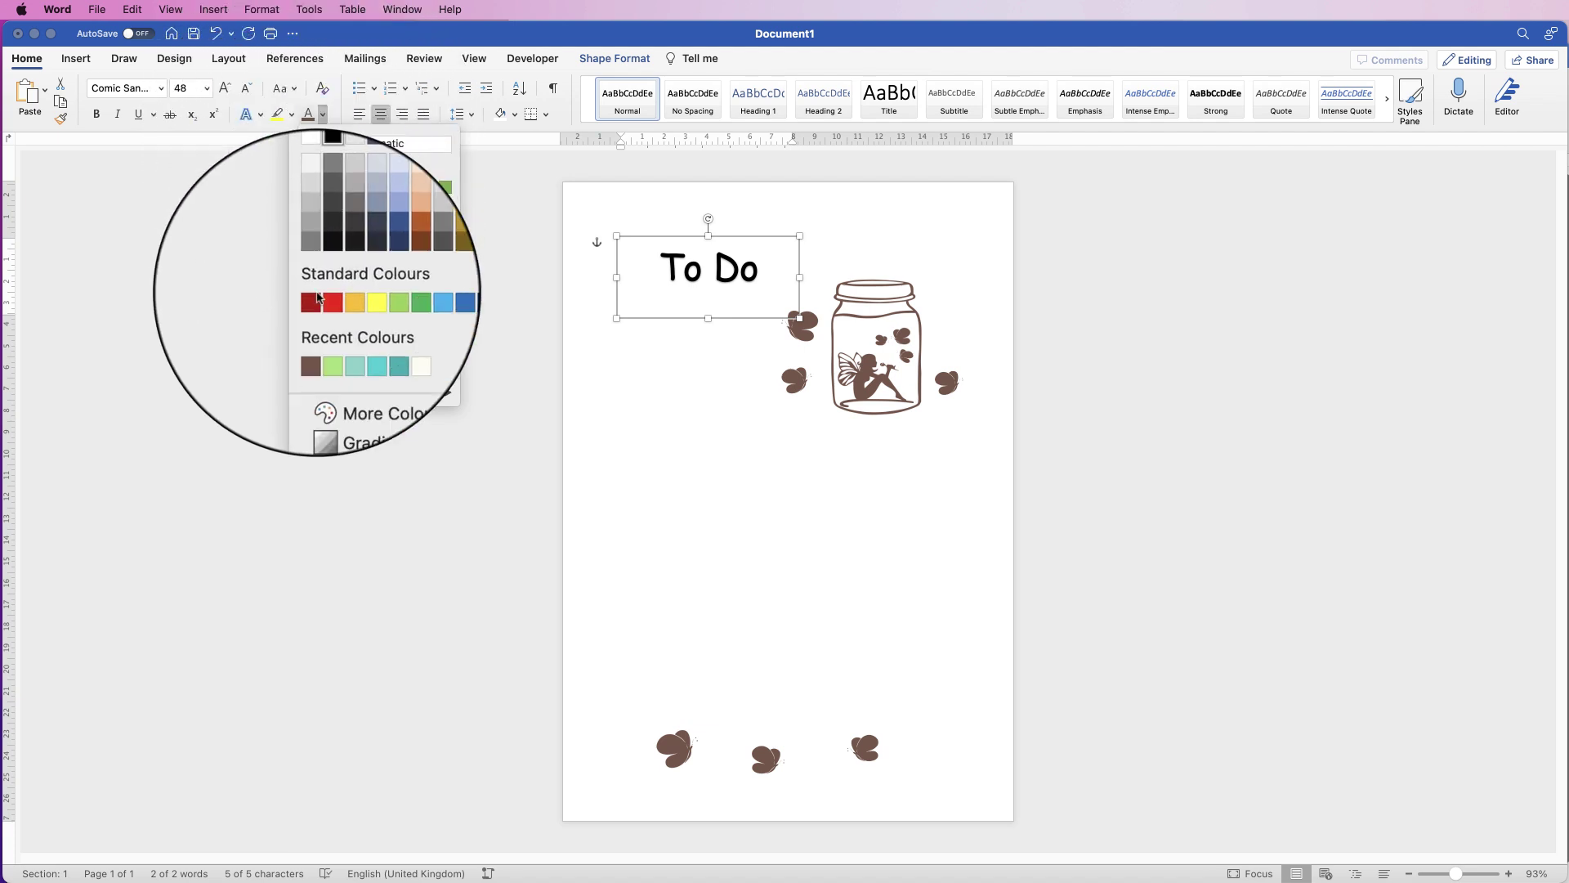
{"action": "left_click", "coordinate": [313, 341]}
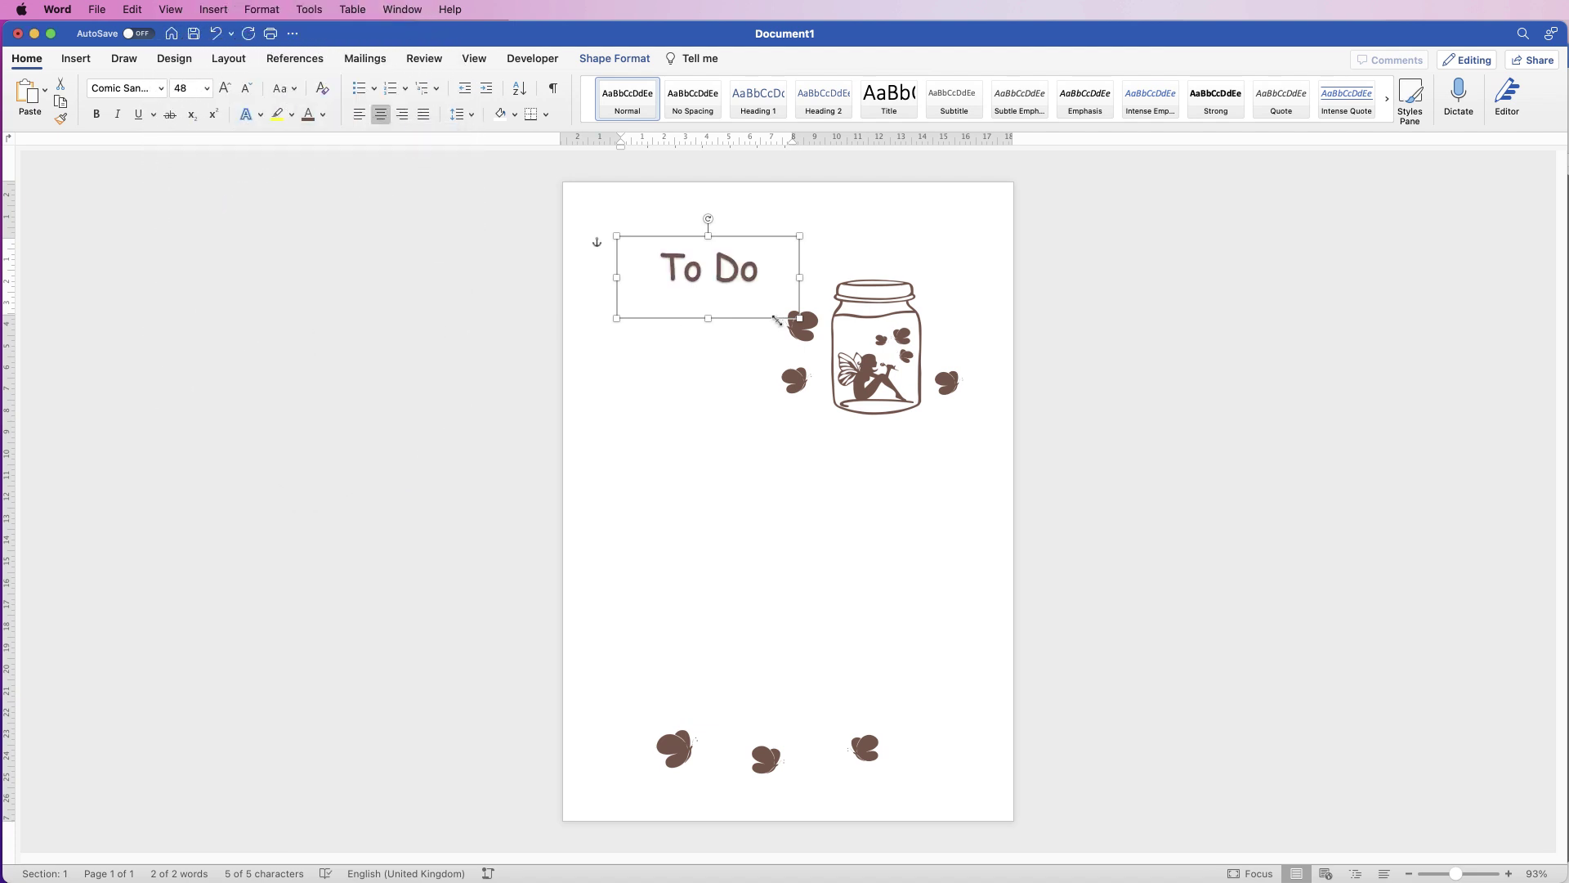
{"action": "left_click_drag", "start_coordinate": [800, 319], "coordinate": [744, 292]}
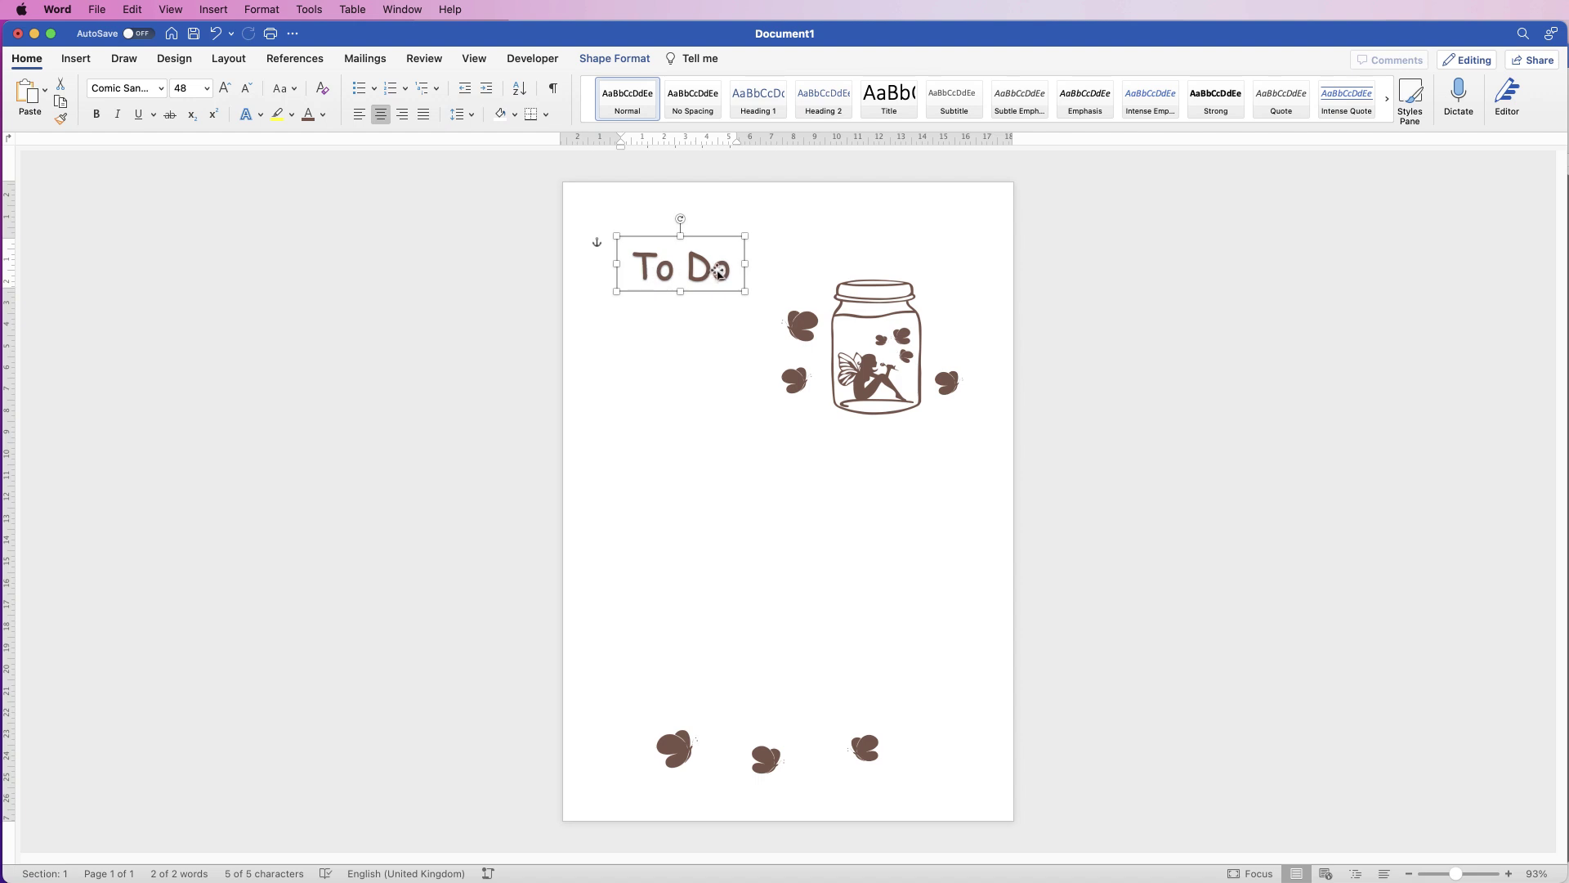
{"action": "left_click", "coordinate": [323, 114]}
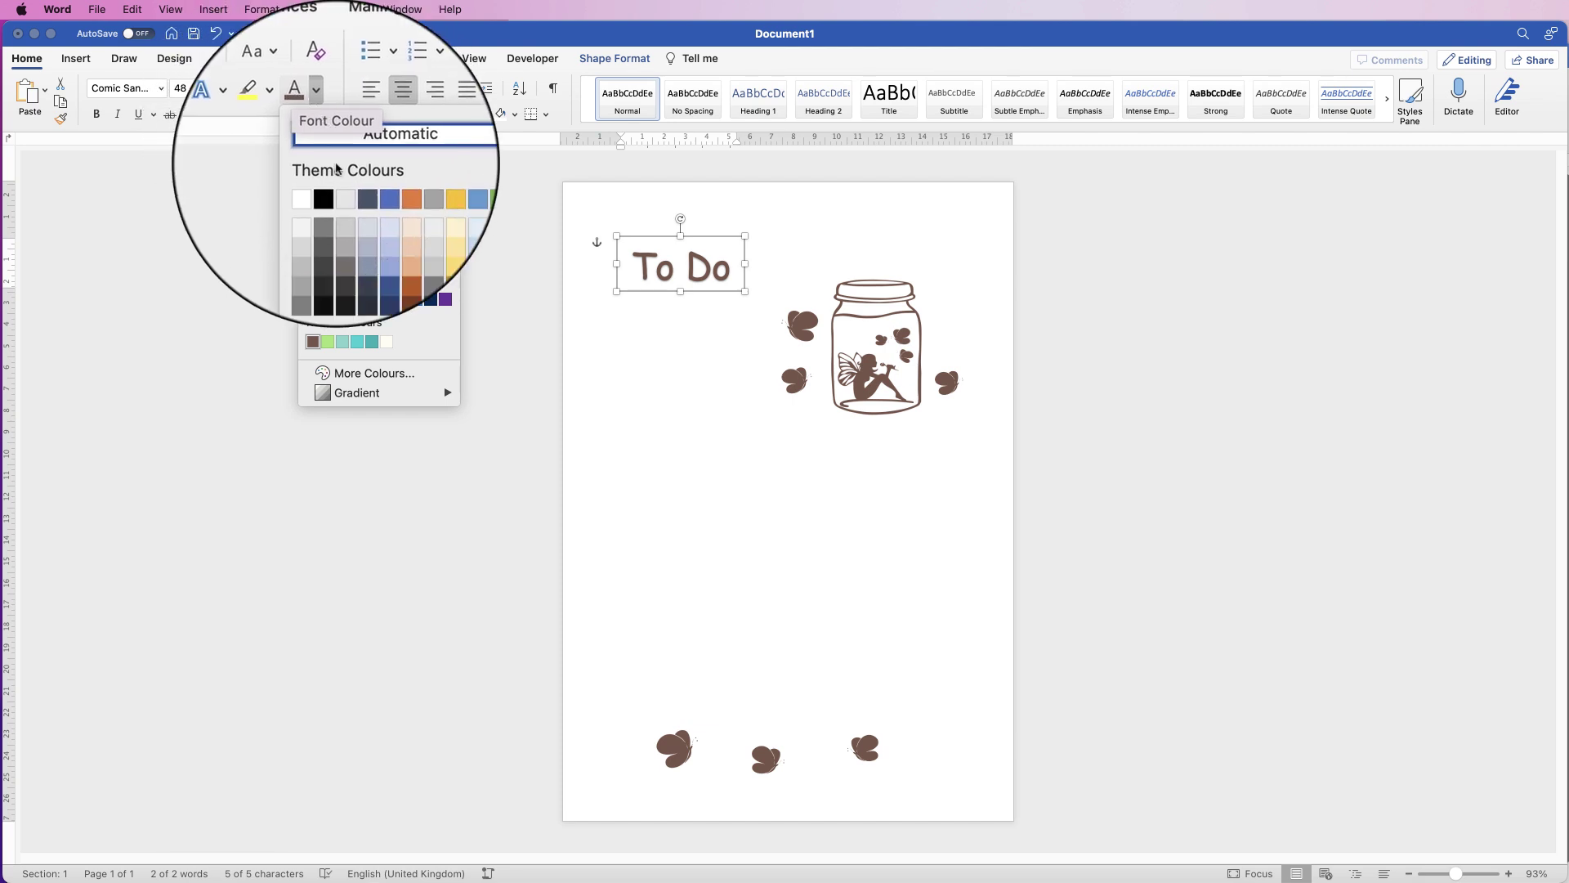
{"action": "left_click", "coordinate": [374, 373]}
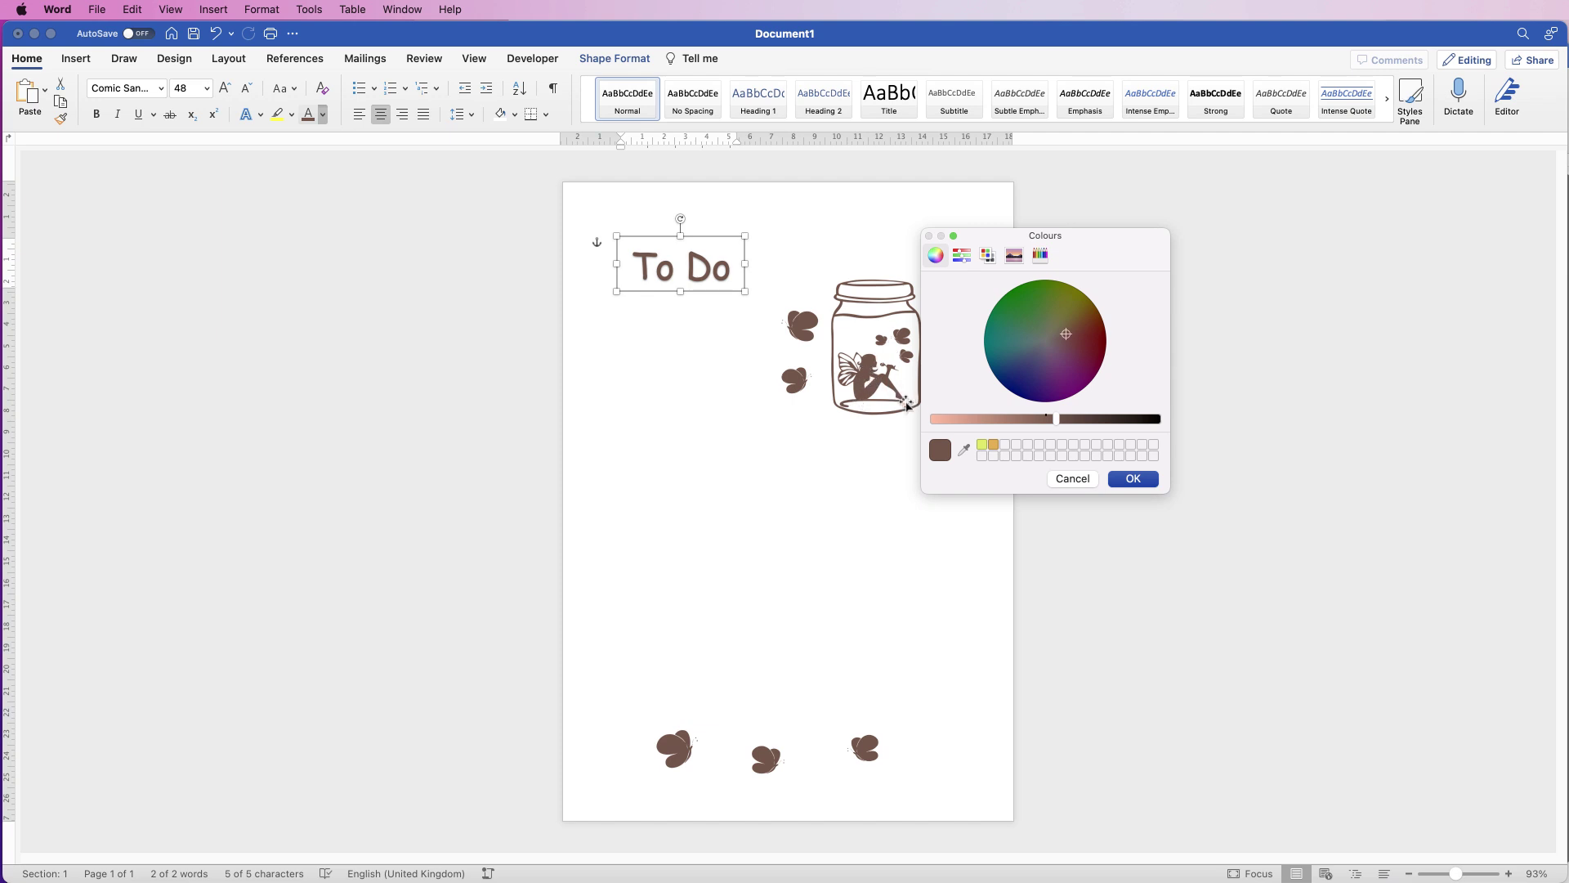
{"action": "left_click", "coordinate": [965, 452]}
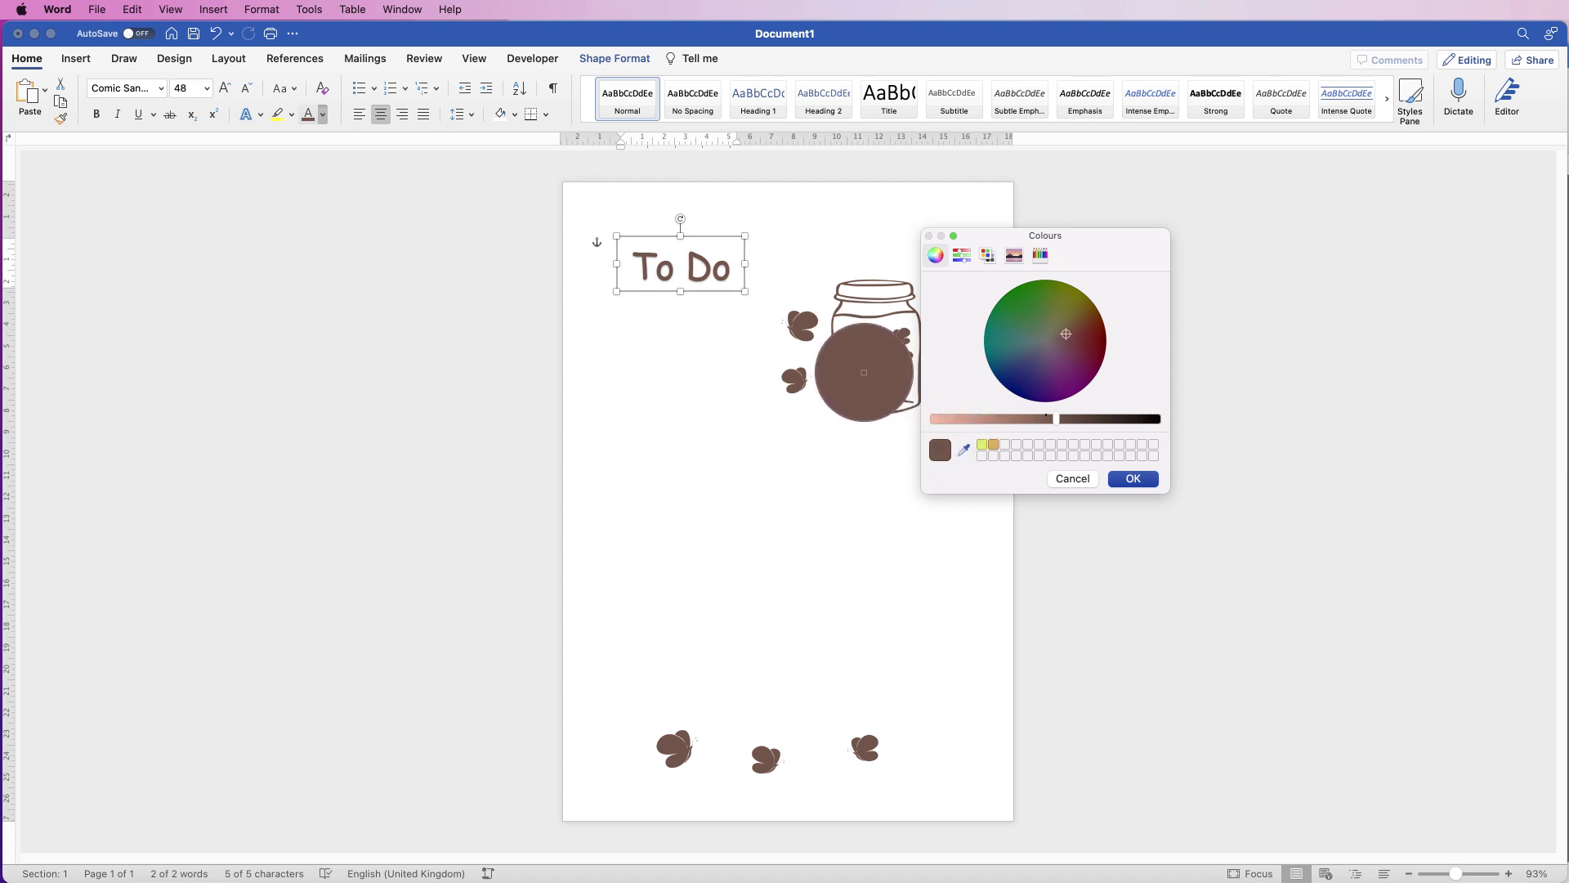
{"action": "left_click", "coordinate": [864, 373]}
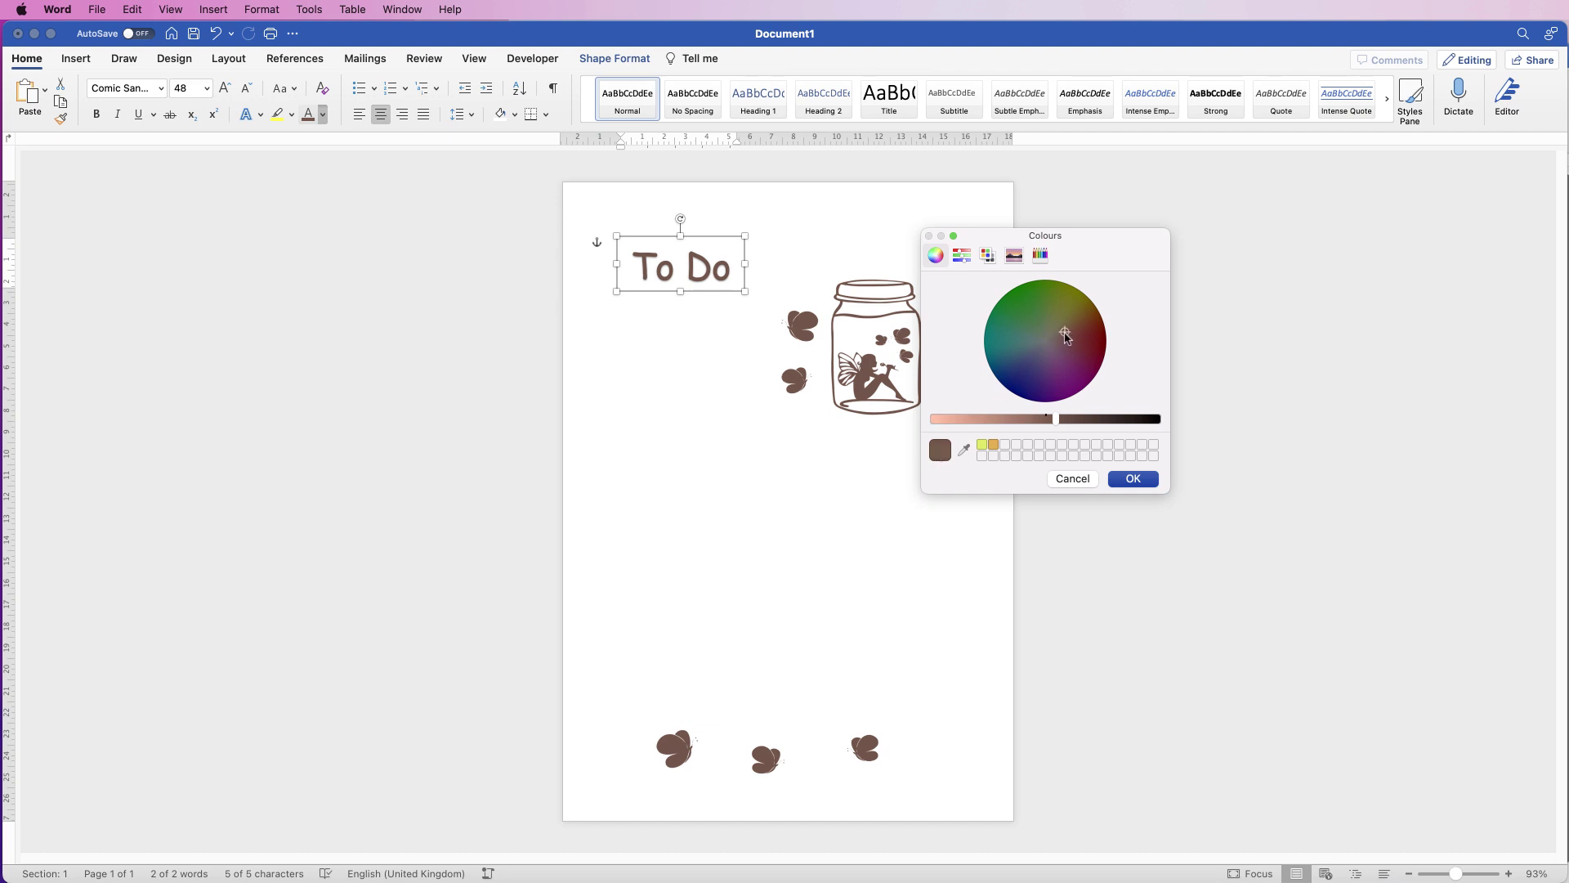
{"action": "mouse_move", "coordinate": [1054, 421]}
{"action": "left_mouse_down"}
{"action": "mouse_move", "coordinate": [965, 421]}
{"action": "mouse_move", "coordinate": [1065, 424]}
{"action": "mouse_move", "coordinate": [1006, 423]}
{"action": "mouse_move", "coordinate": [1051, 425]}
{"action": "left_mouse_up"}
{"action": "left_click", "coordinate": [1082, 482]}
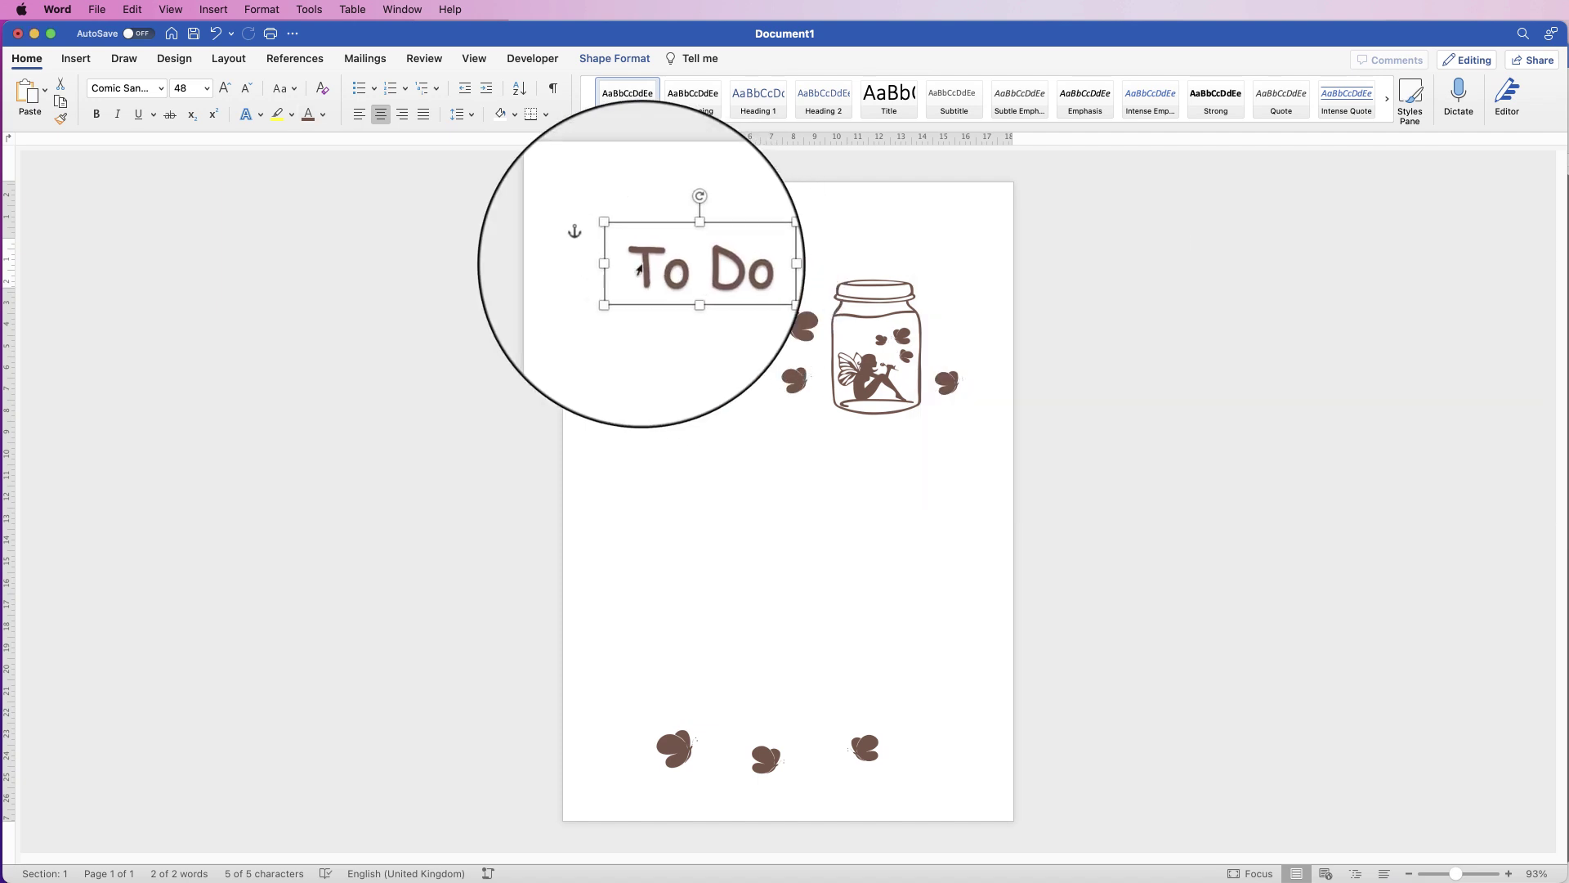
Draw a rounded rectangle about 7.4 × 4.1 cm over the "To Do" heading.
{"action": "left_click", "coordinate": [74, 60]}
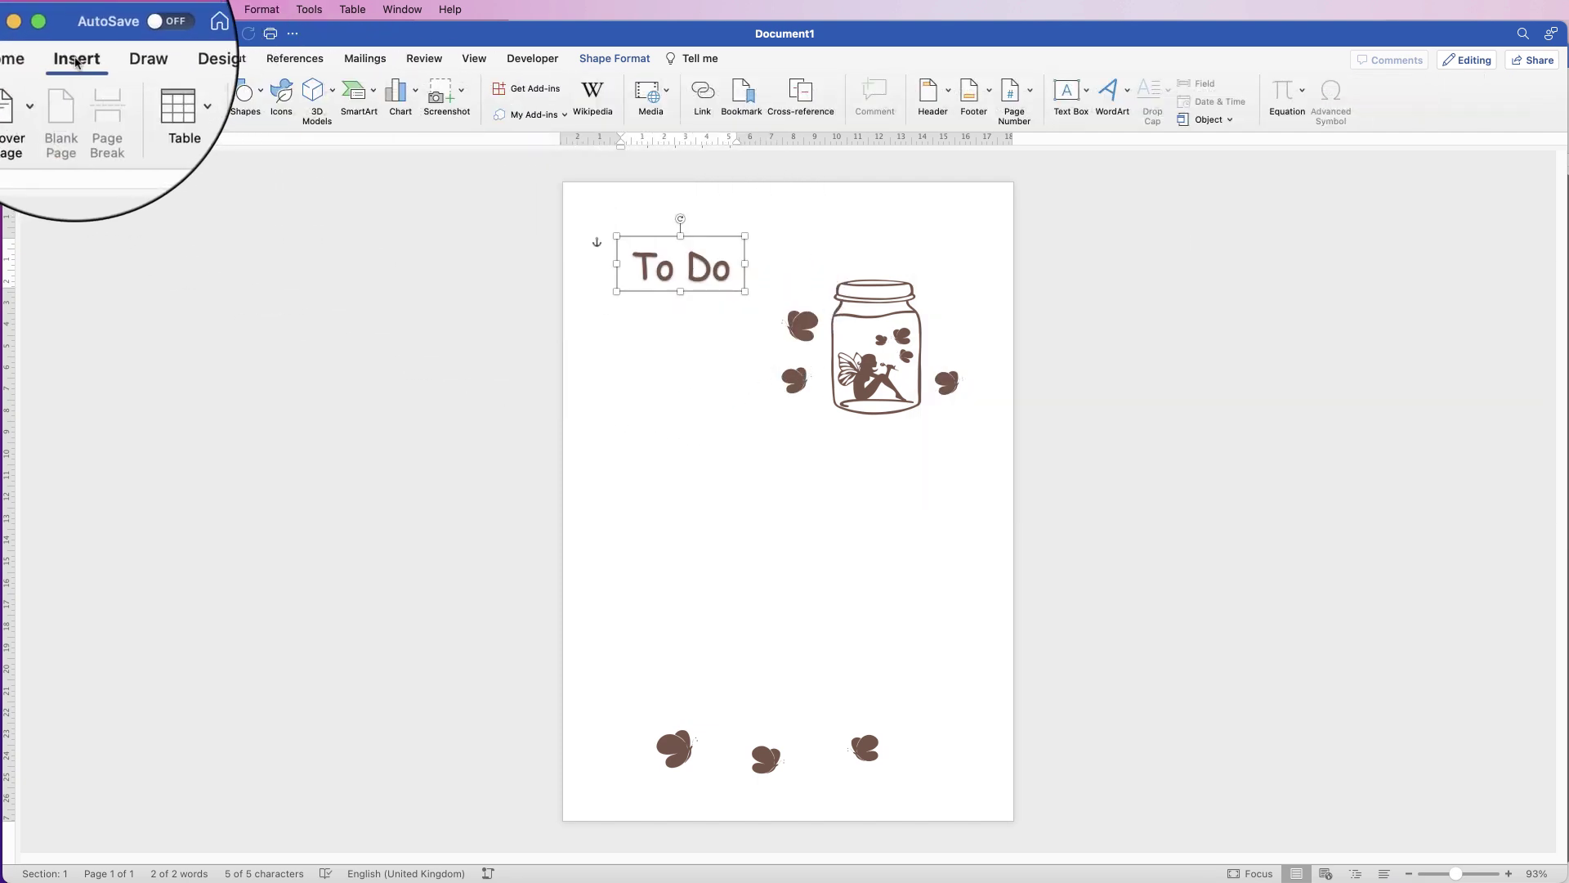
{"action": "left_click", "coordinate": [261, 95]}
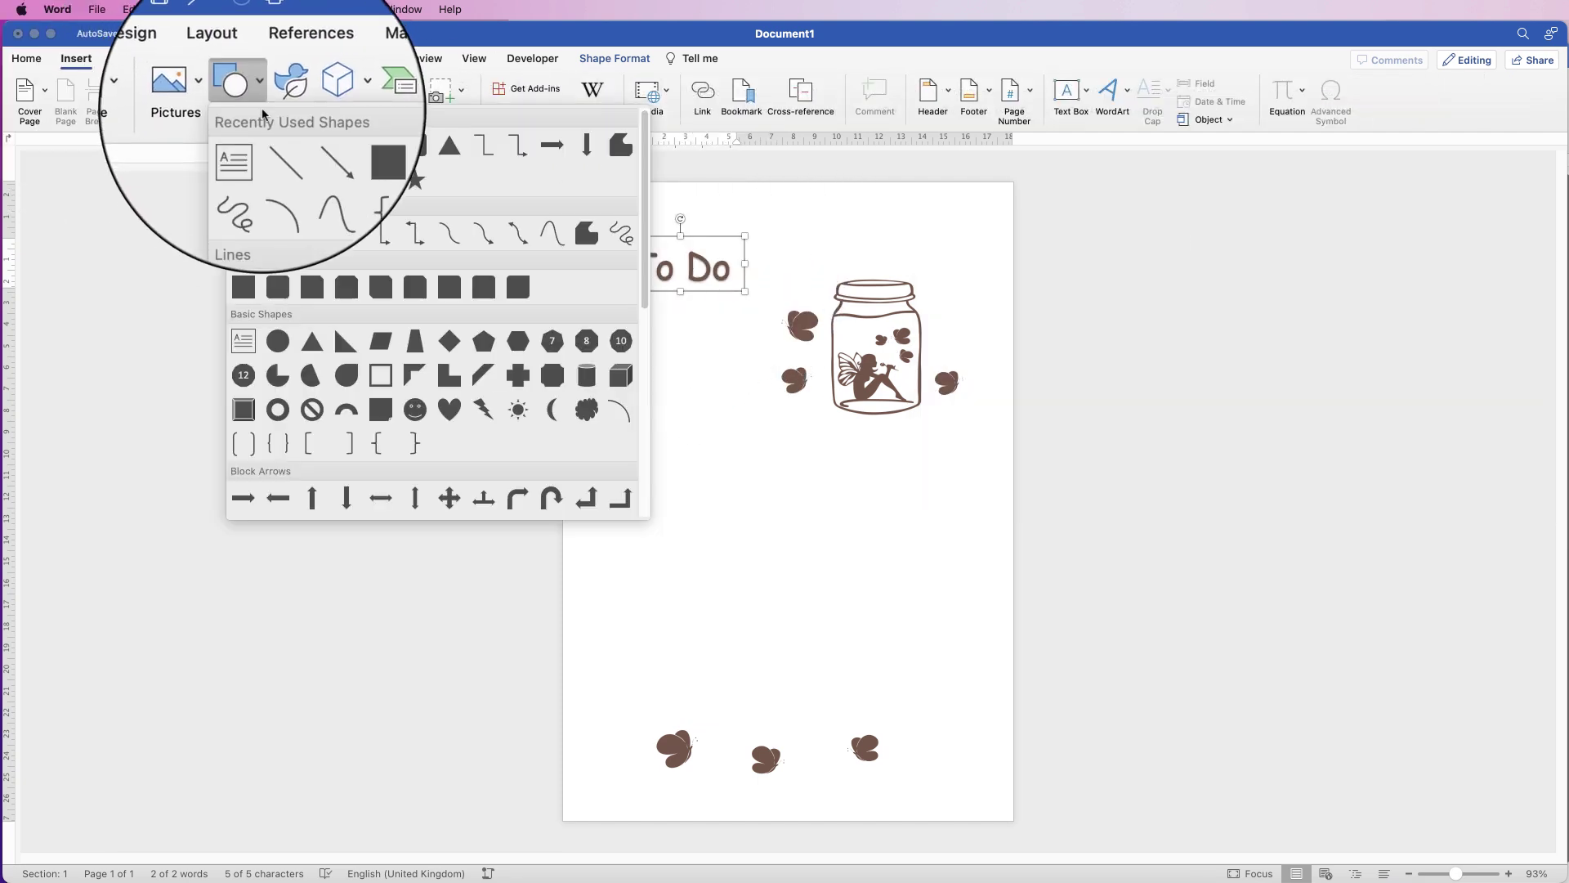
{"action": "left_click", "coordinate": [278, 286]}
{"action": "left_click_drag", "start_coordinate": [602, 221], "coordinate": [768, 316]}
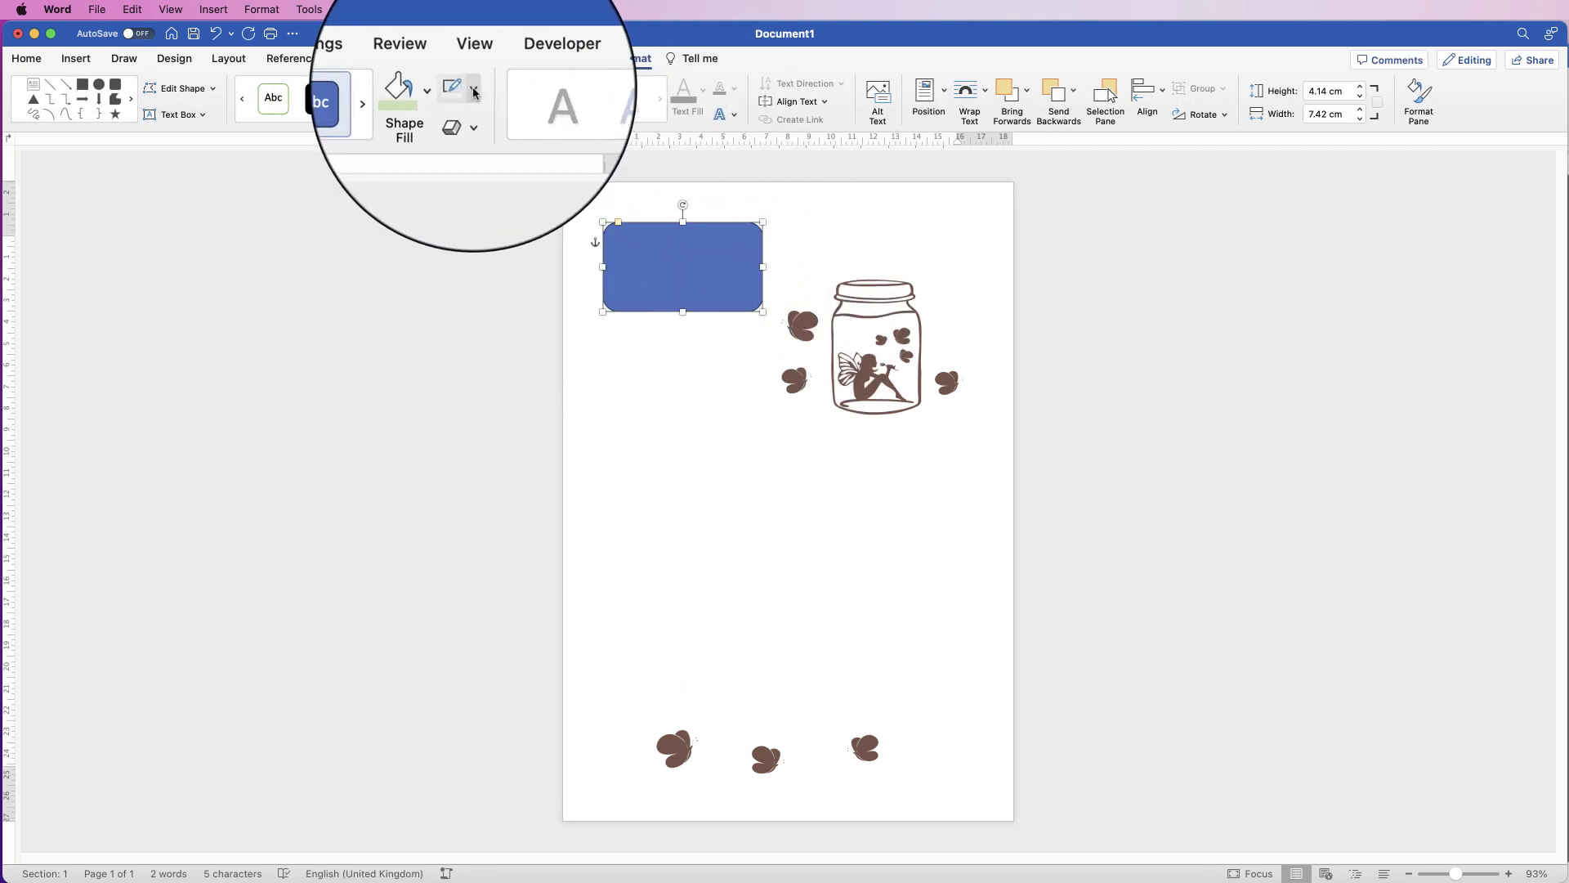
Give the rounded rectangle a brown 2¼ pt outline in a wavy sketched style.
{"action": "left_click", "coordinate": [474, 93]}
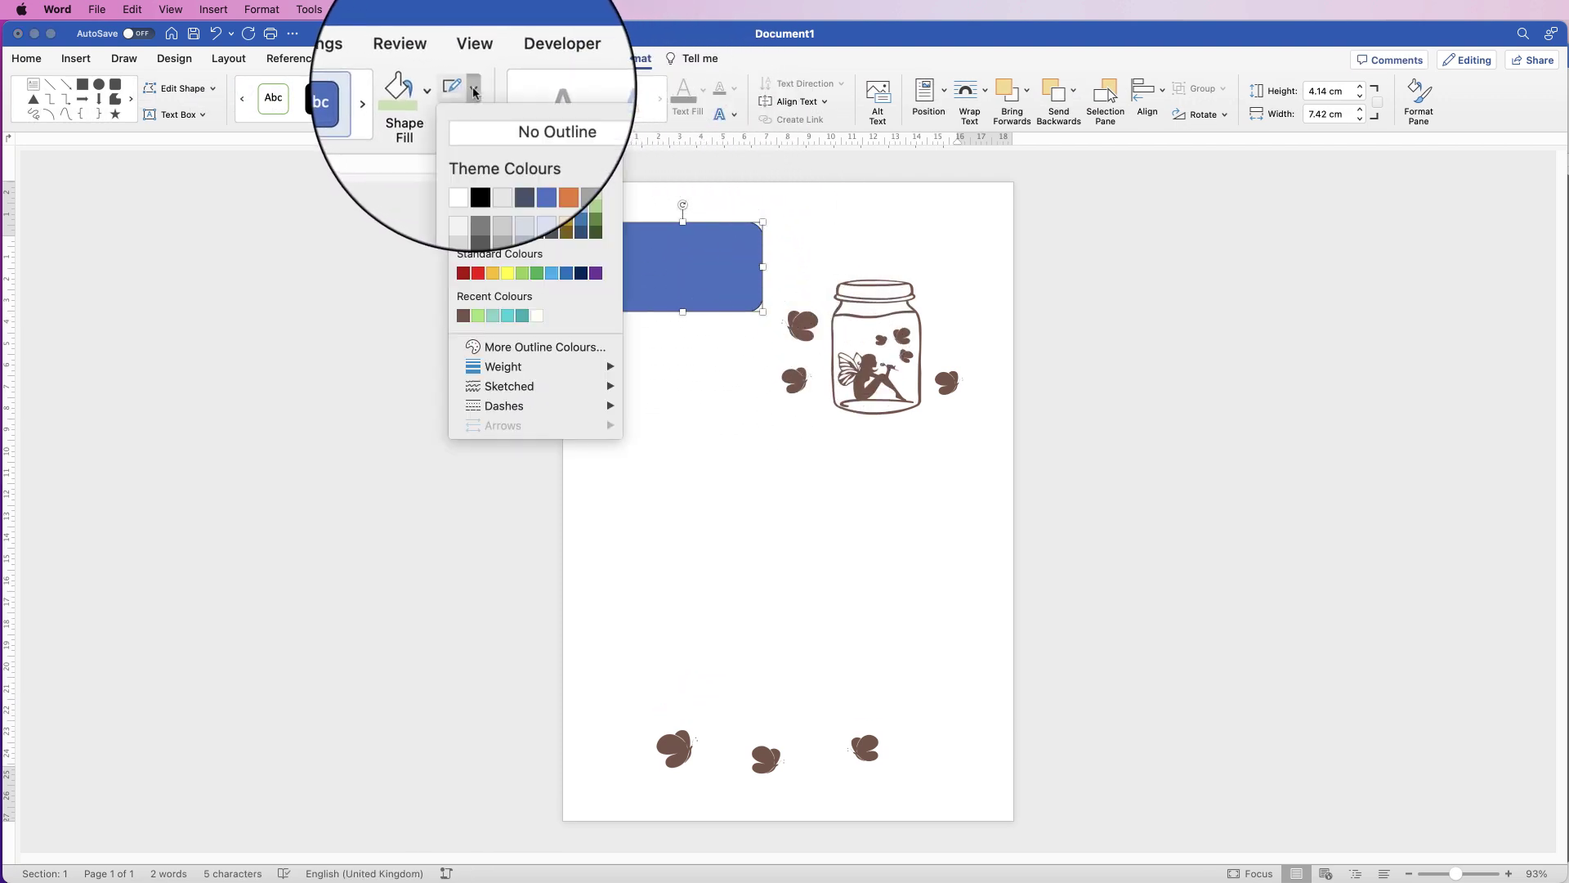
{"action": "left_click", "coordinate": [462, 316]}
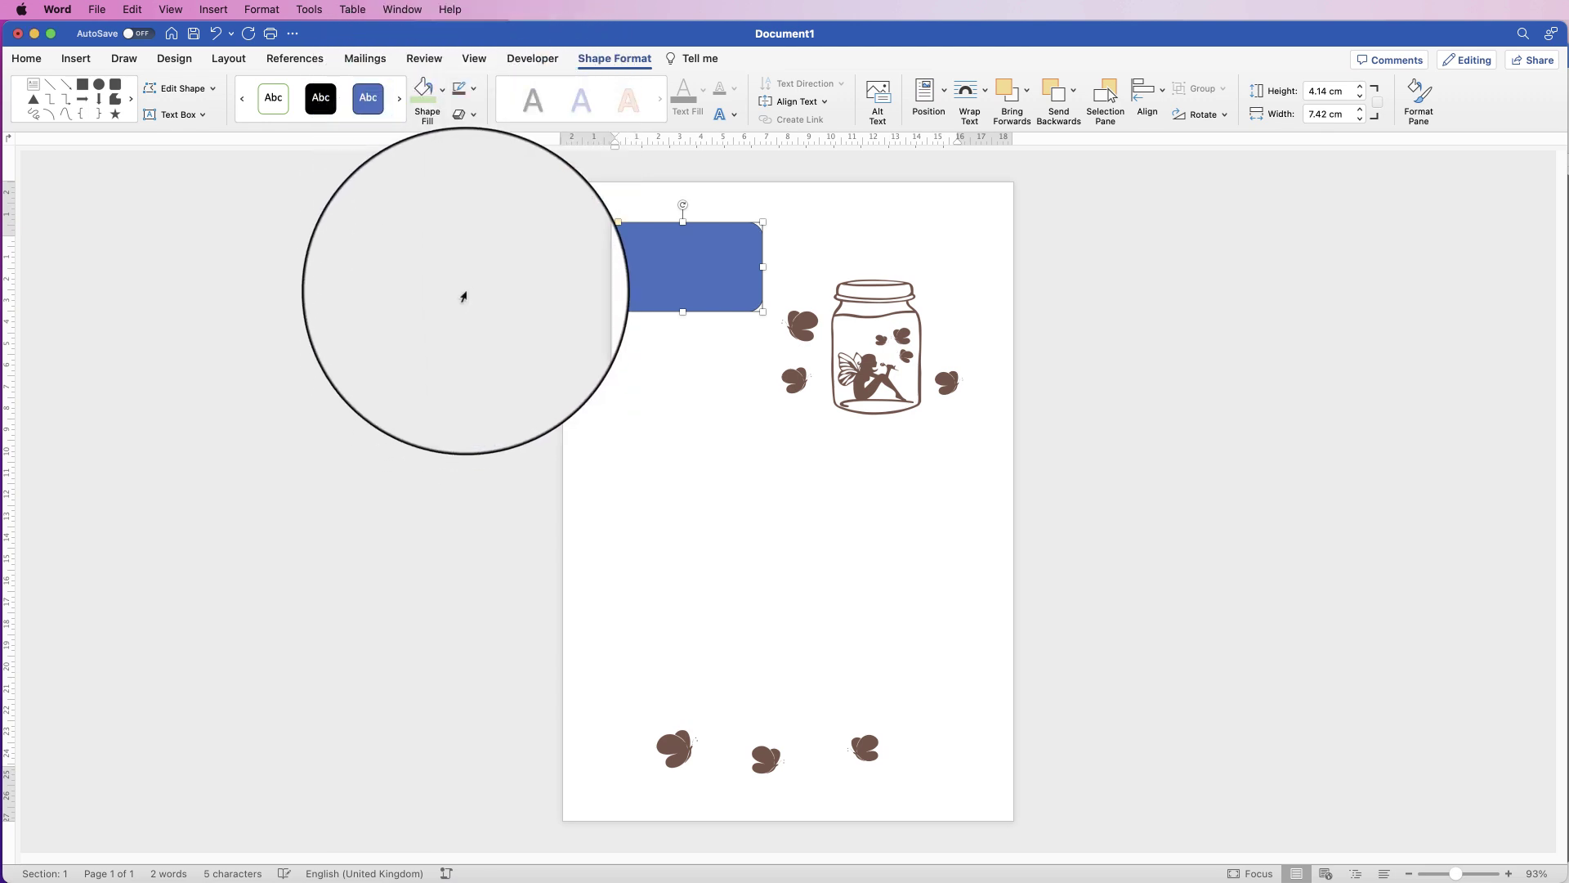
{"action": "left_click", "coordinate": [474, 90]}
{"action": "mouse_move", "coordinate": [568, 367]}
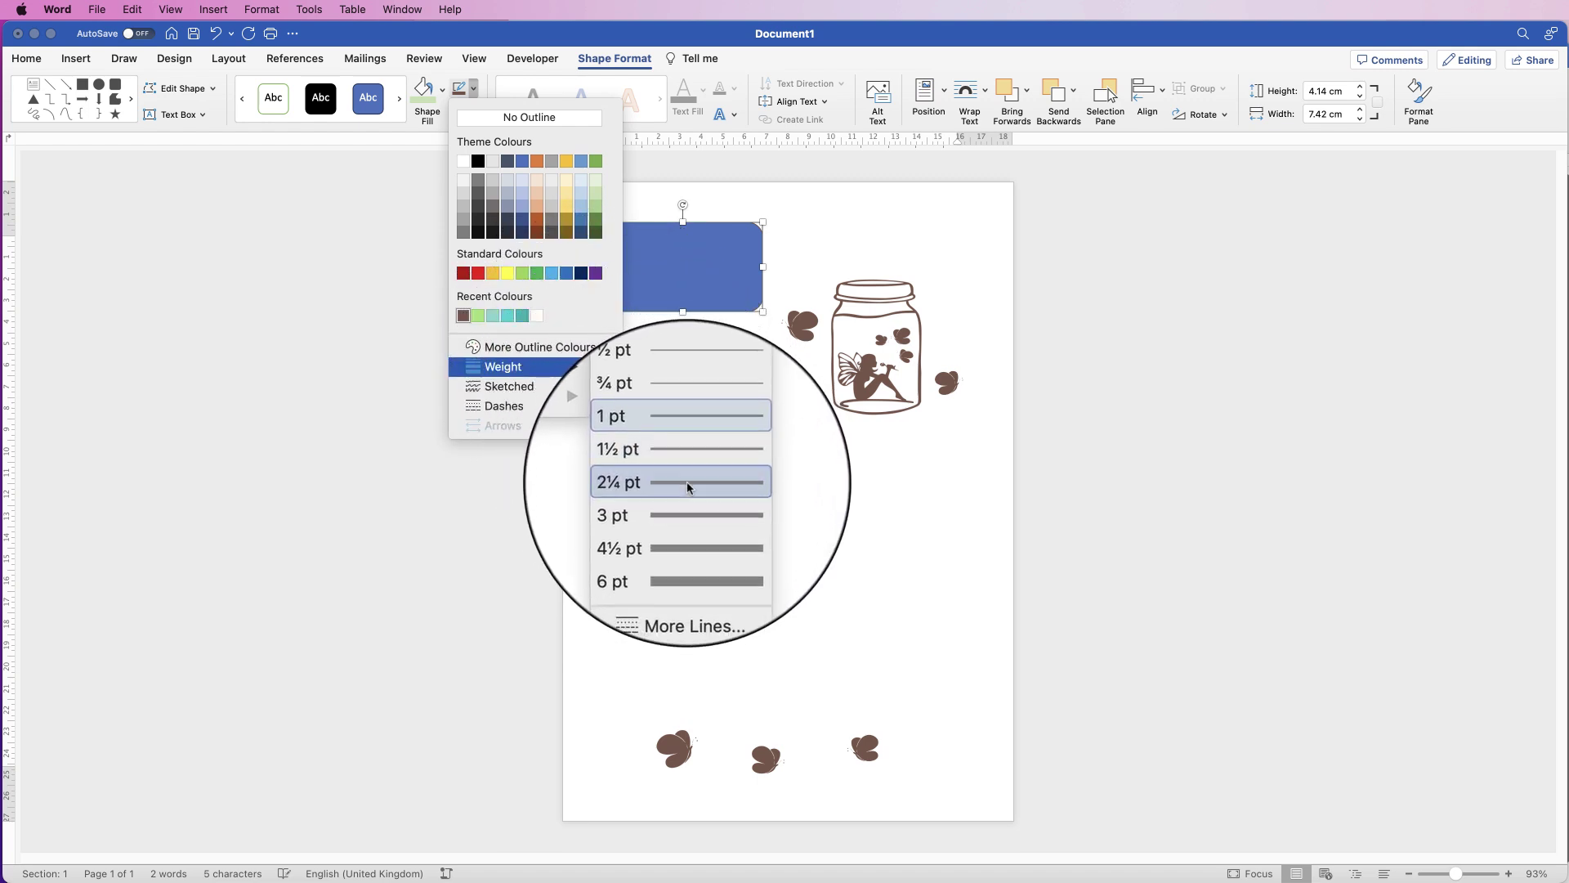
{"action": "left_click", "coordinate": [687, 482]}
{"action": "left_click", "coordinate": [474, 90]}
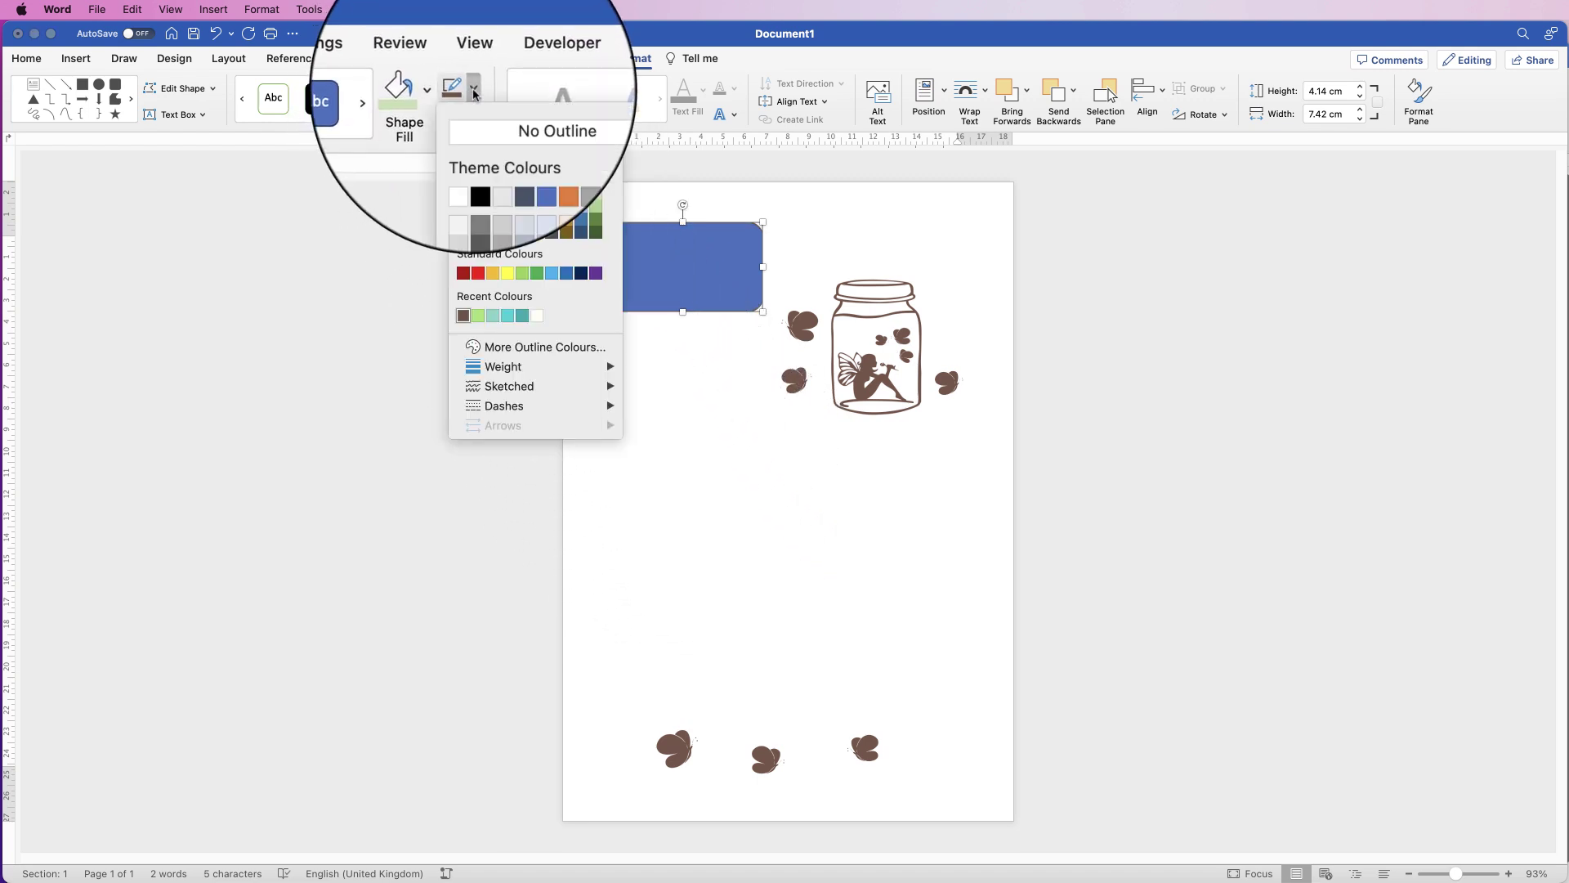
{"action": "mouse_move", "coordinate": [567, 392]}
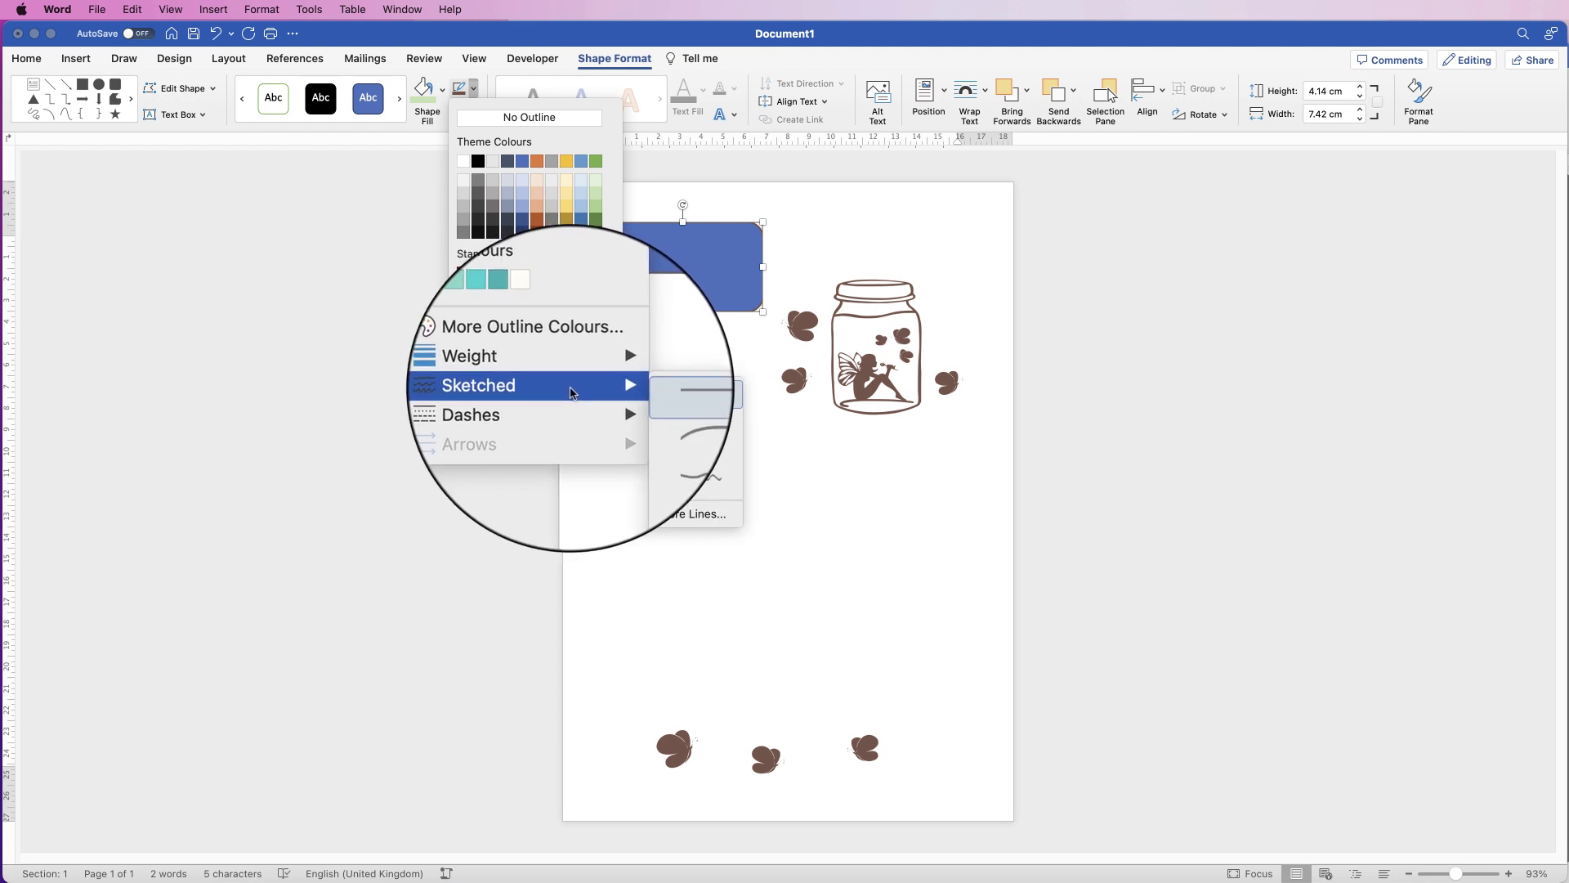
{"action": "left_click", "coordinate": [694, 482]}
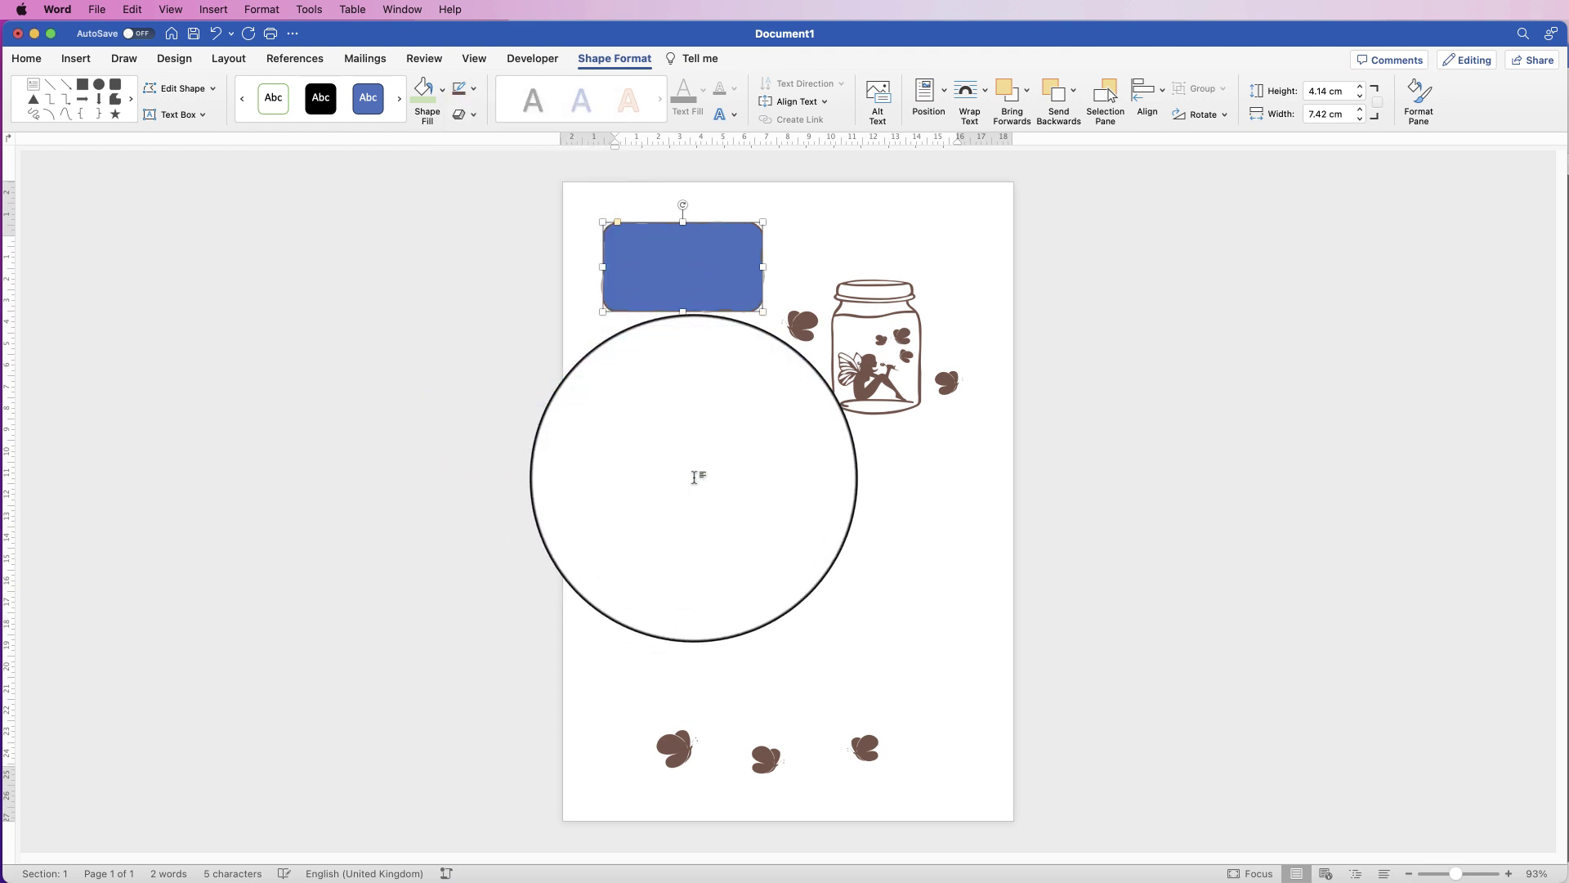
Remove the rounded rectangle's fill and shrink it to about 6.6 × 3.6 cm around the "To Do" heading.
{"action": "left_click", "coordinate": [430, 88]}
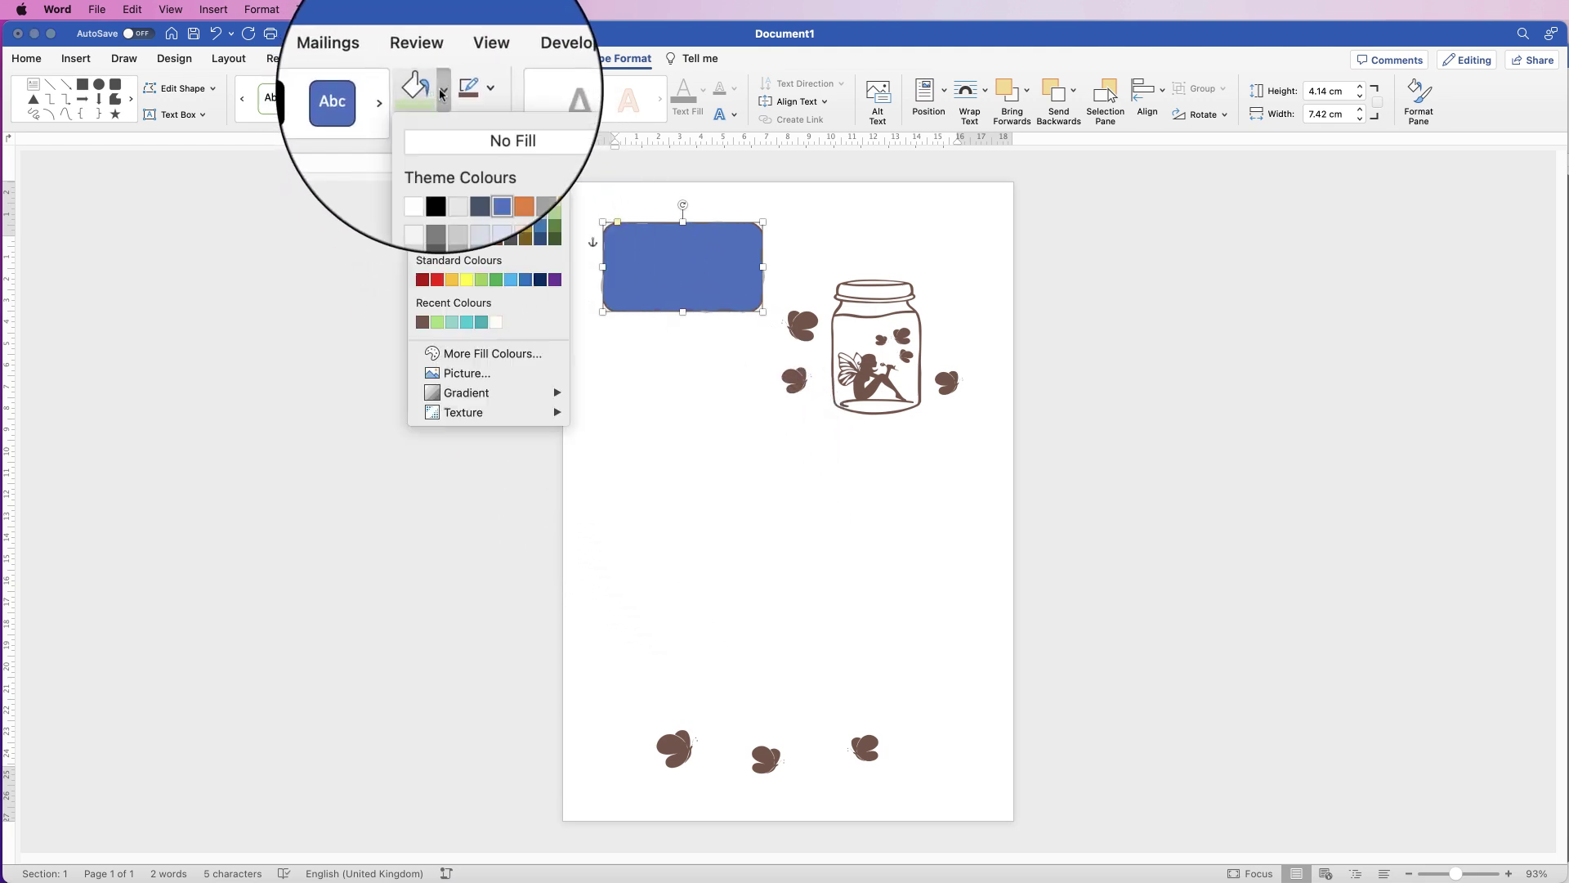
{"action": "left_click", "coordinate": [444, 130]}
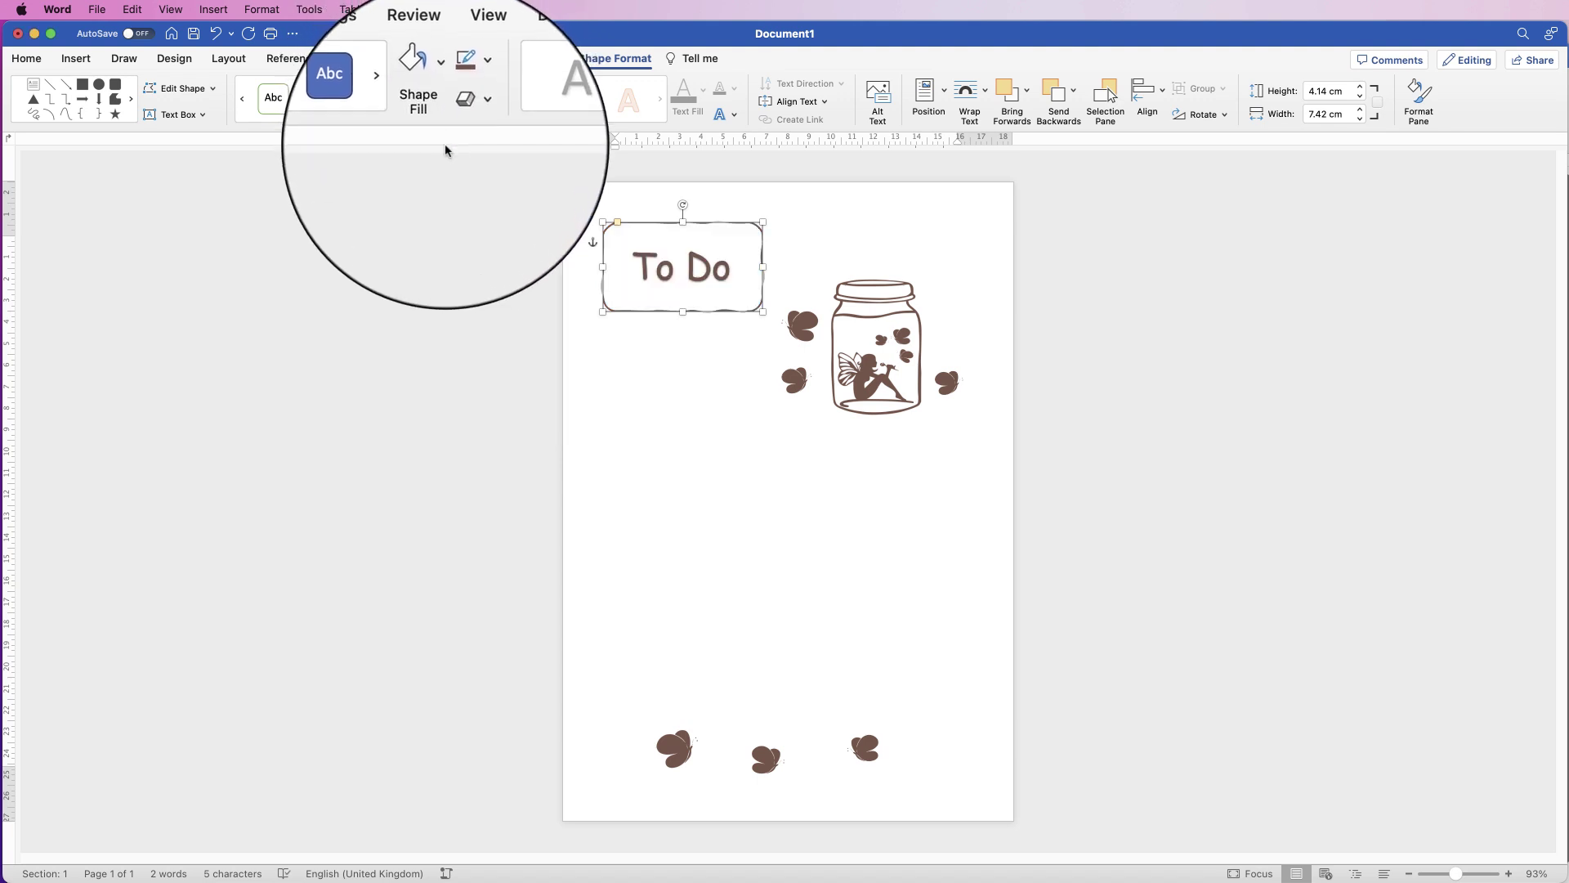
{"action": "left_click_drag", "start_coordinate": [759, 223], "coordinate": [706, 266]}
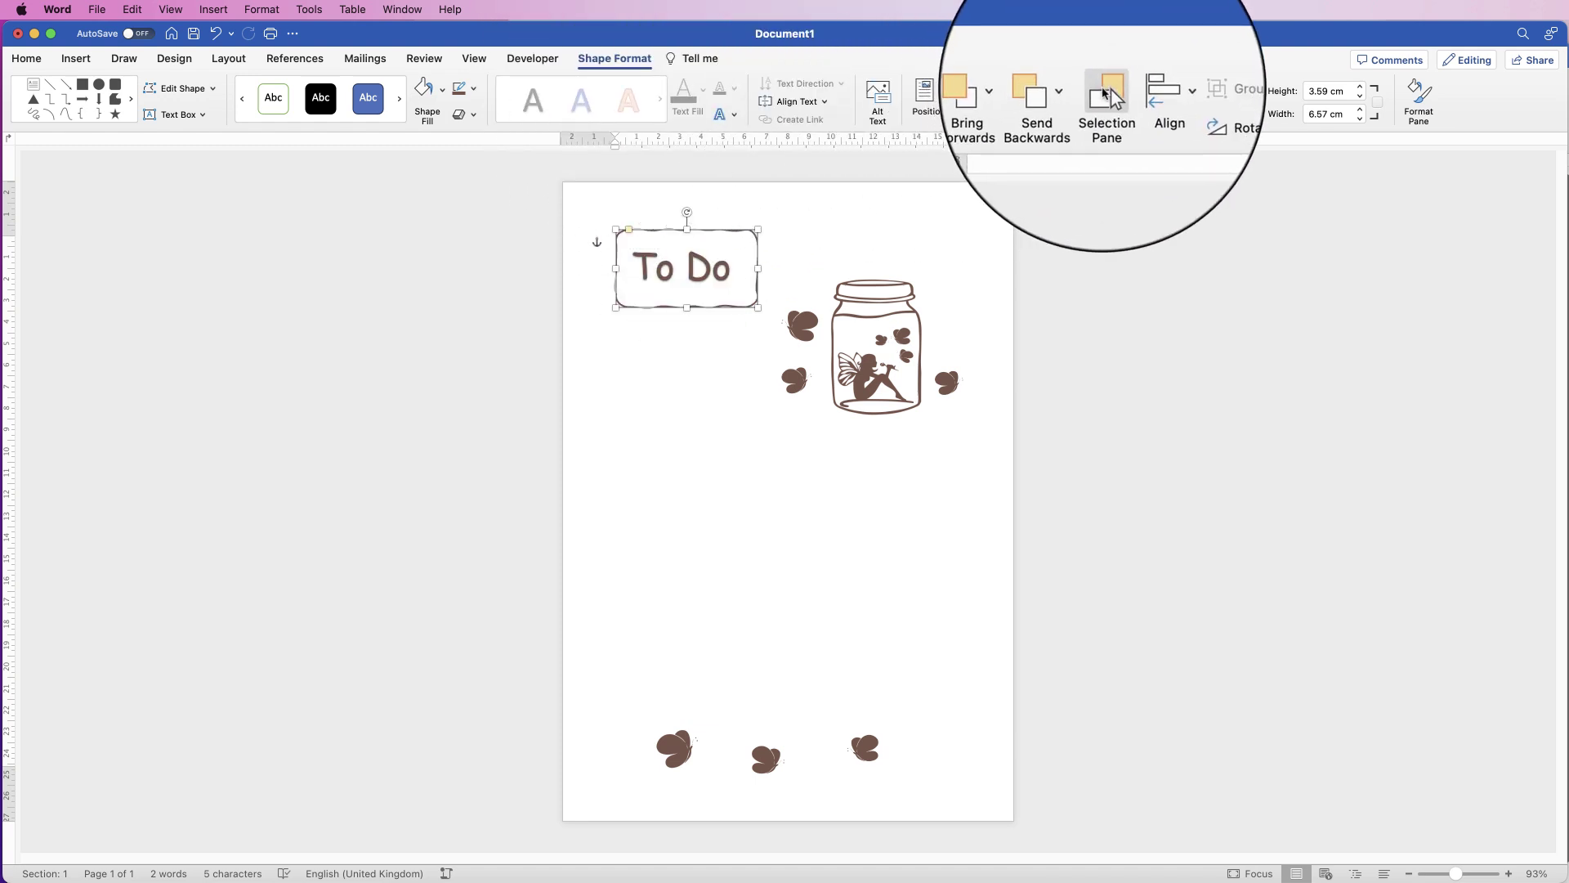
Show the list of objects and identify the heading's text box and rounded rectangle by hiding and reshowing each one.
{"action": "left_click", "coordinate": [1105, 96]}
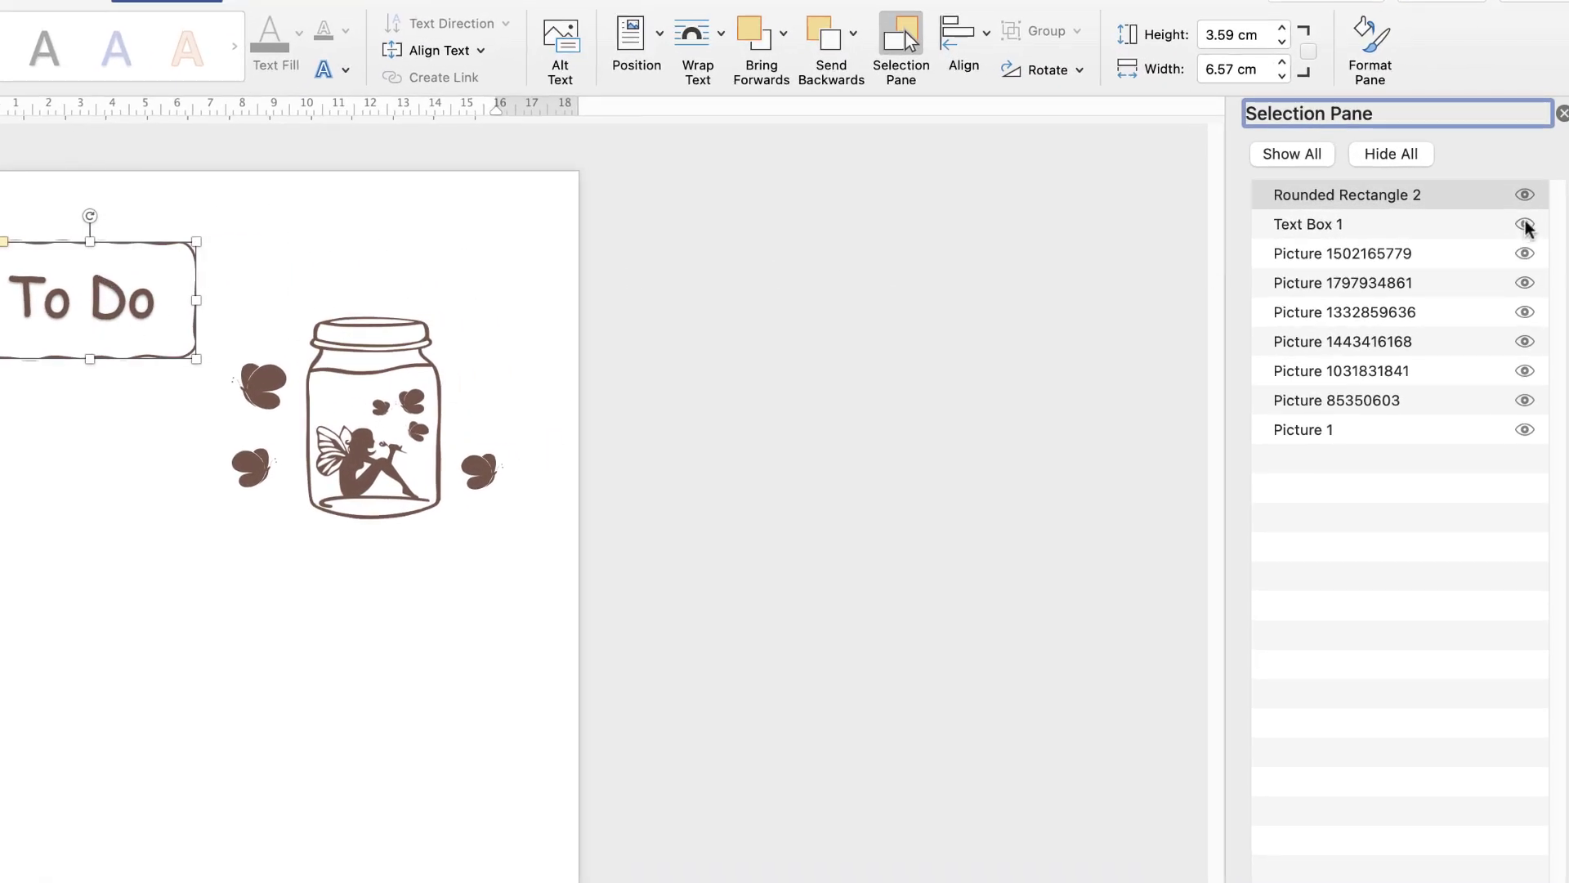
{"action": "left_click", "coordinate": [1525, 225]}
{"action": "left_click", "coordinate": [1525, 226]}
{"action": "left_click", "coordinate": [1525, 196]}
{"action": "left_click", "coordinate": [1525, 196]}
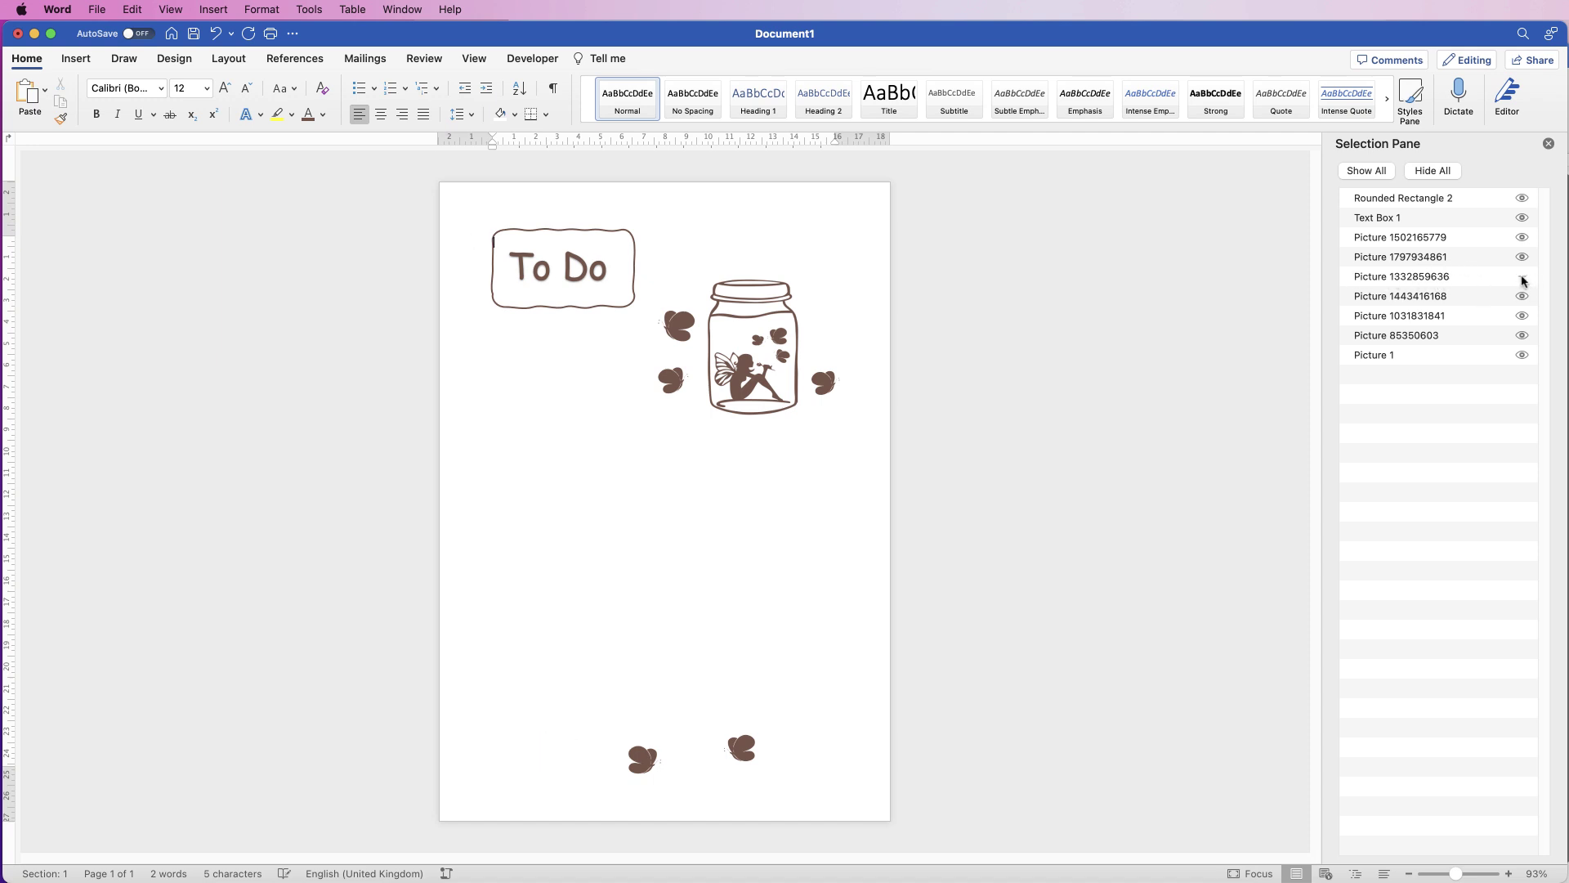
Align the "To Do" text box and the rounded rectangle to each other's centre horizontally and middle vertically.
{"action": "left_click", "coordinate": [1408, 199]}
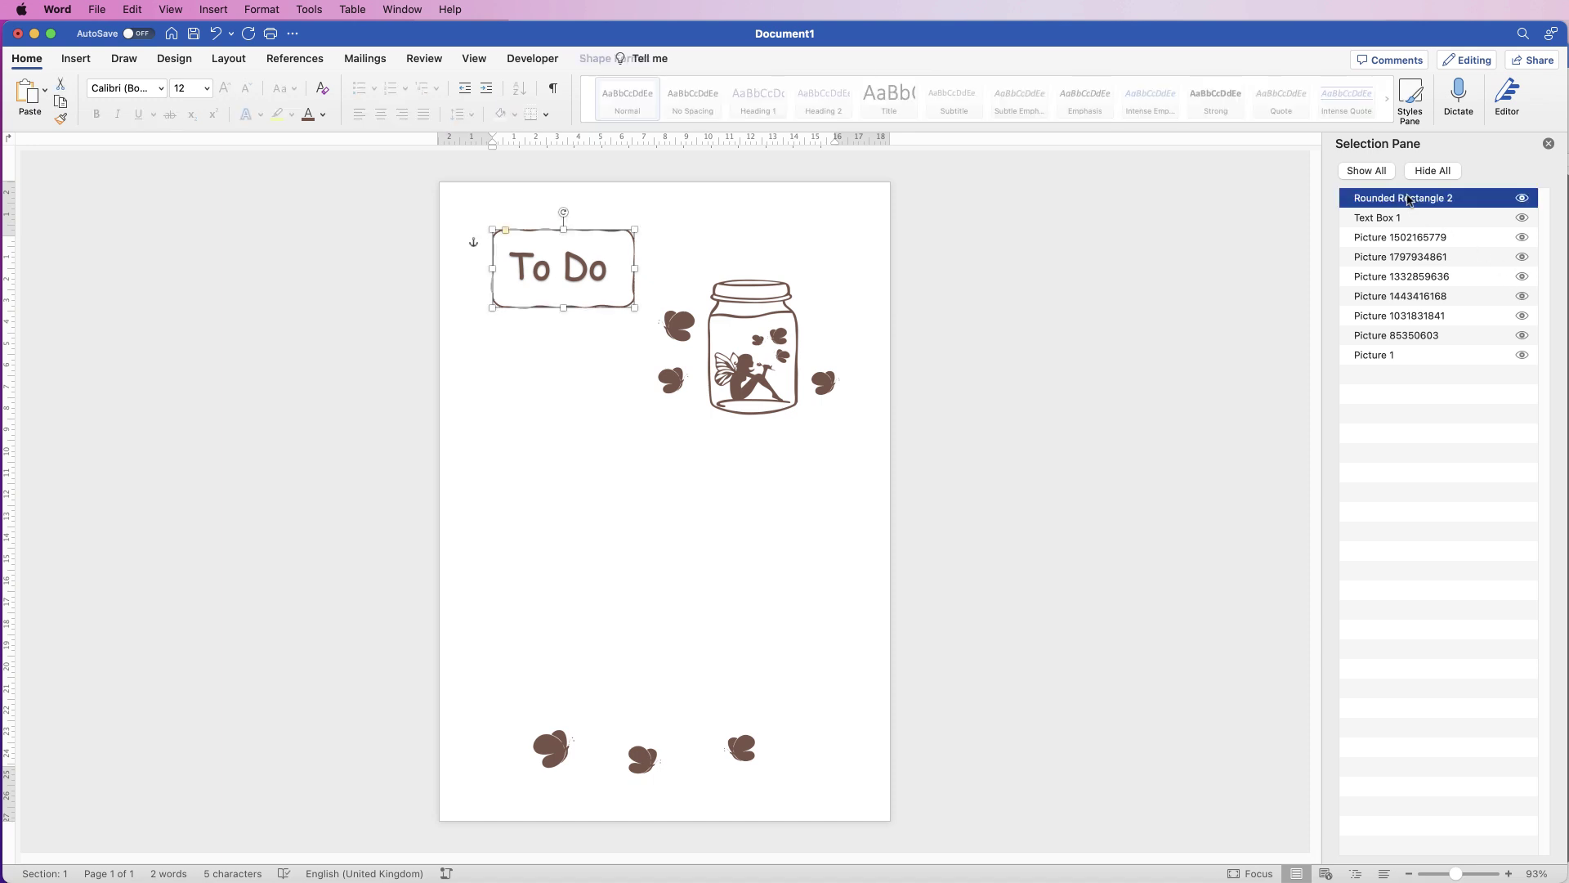
{"action": "left_click", "coordinate": [1363, 218], "text": "super"}
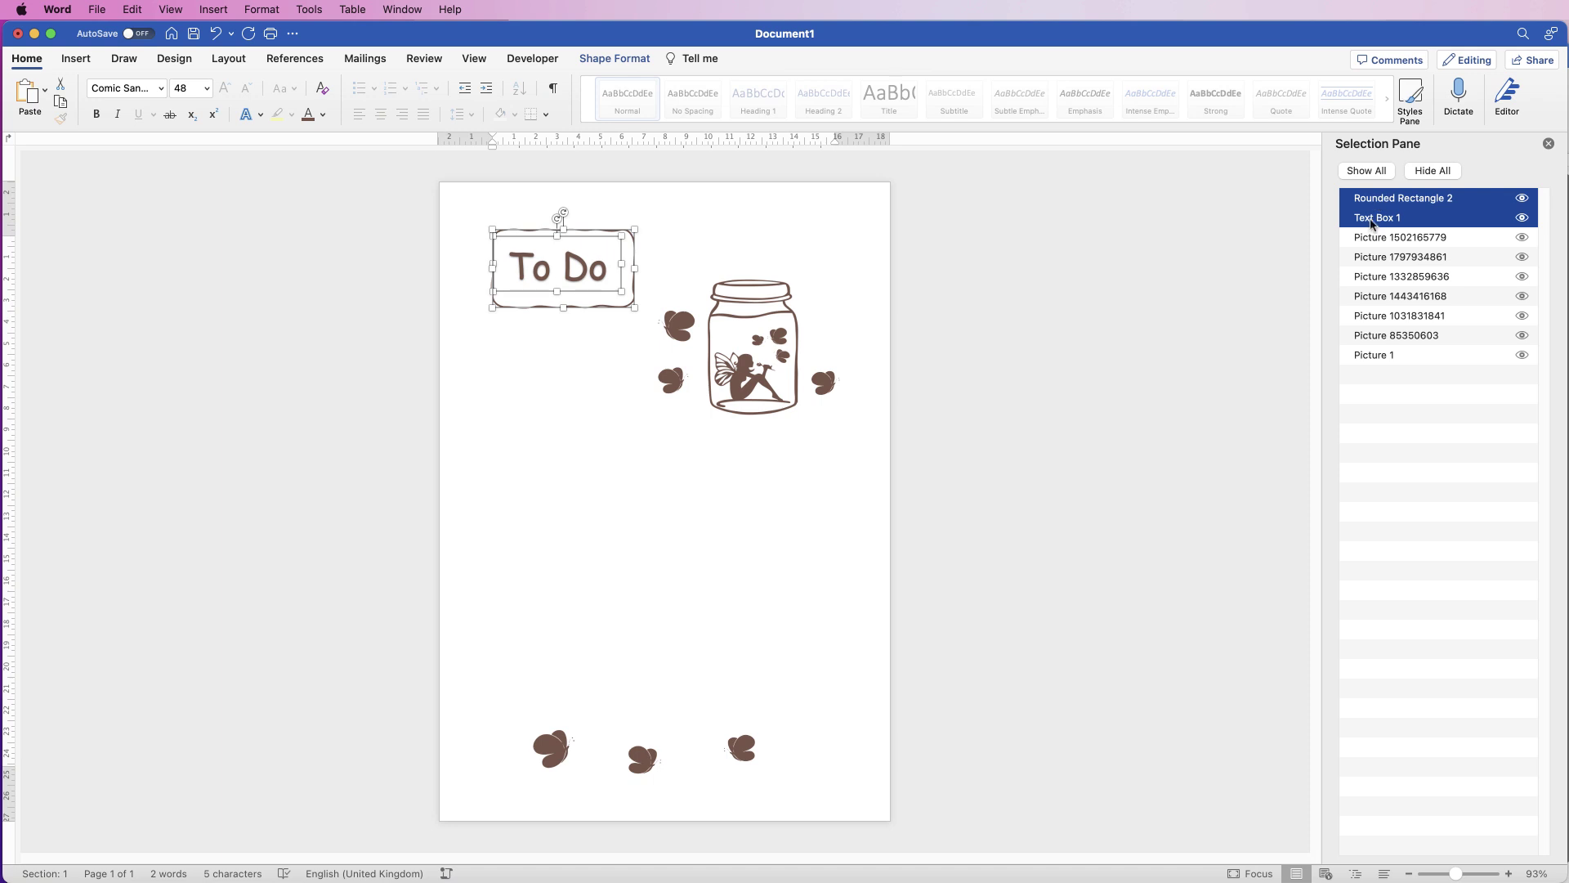
{"action": "left_click", "coordinate": [623, 62]}
{"action": "left_click", "coordinate": [1143, 91]}
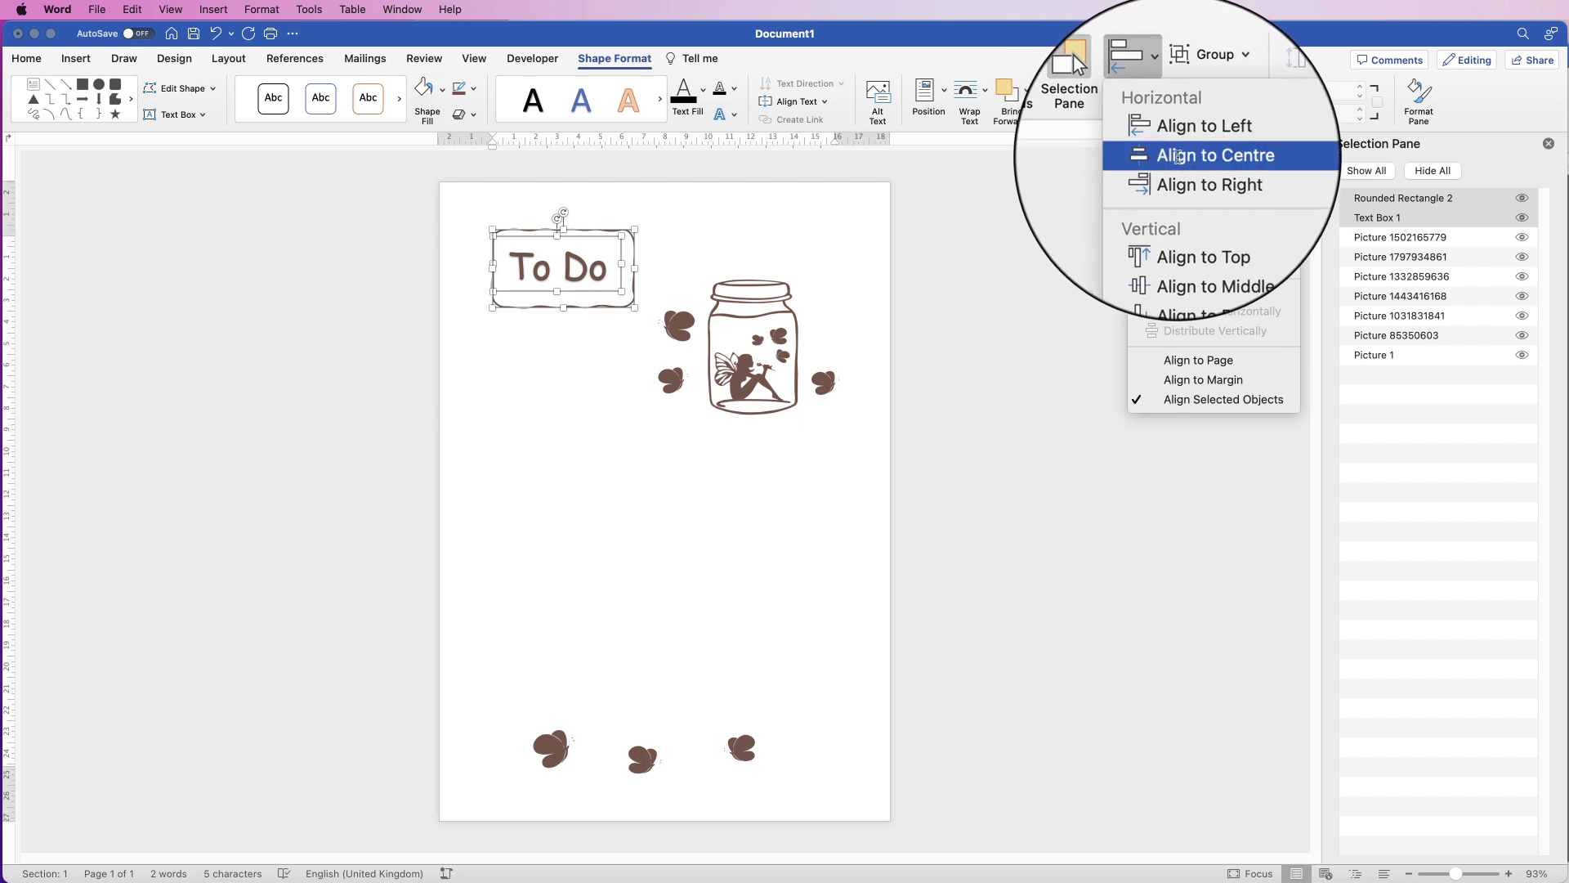
{"action": "left_click", "coordinate": [1146, 158]}
{"action": "left_click", "coordinate": [1161, 94]}
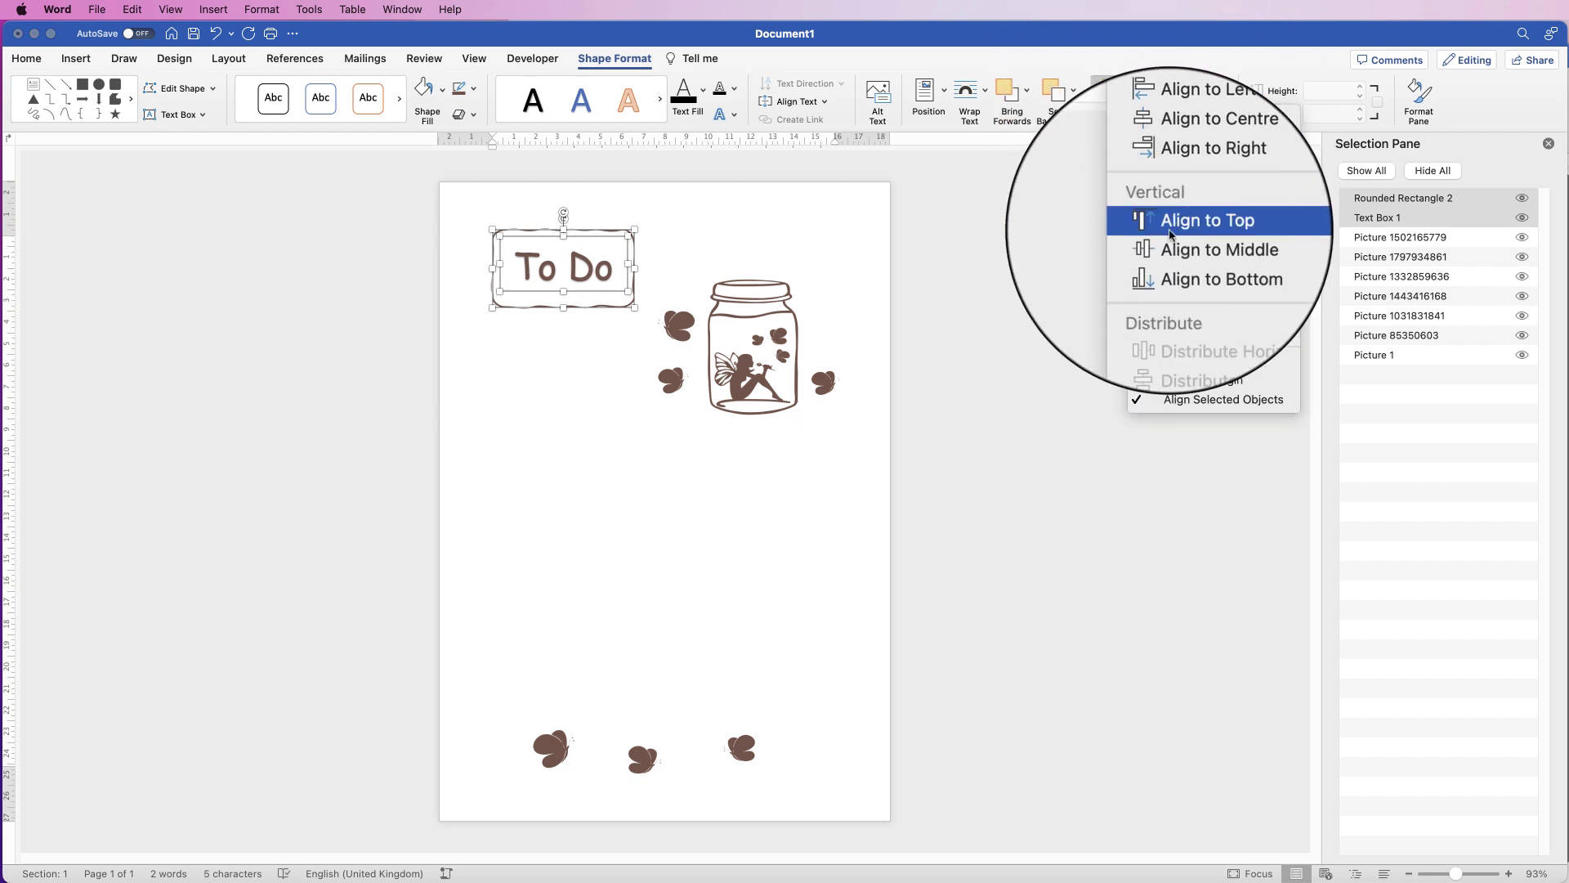
{"action": "left_click", "coordinate": [1175, 245]}
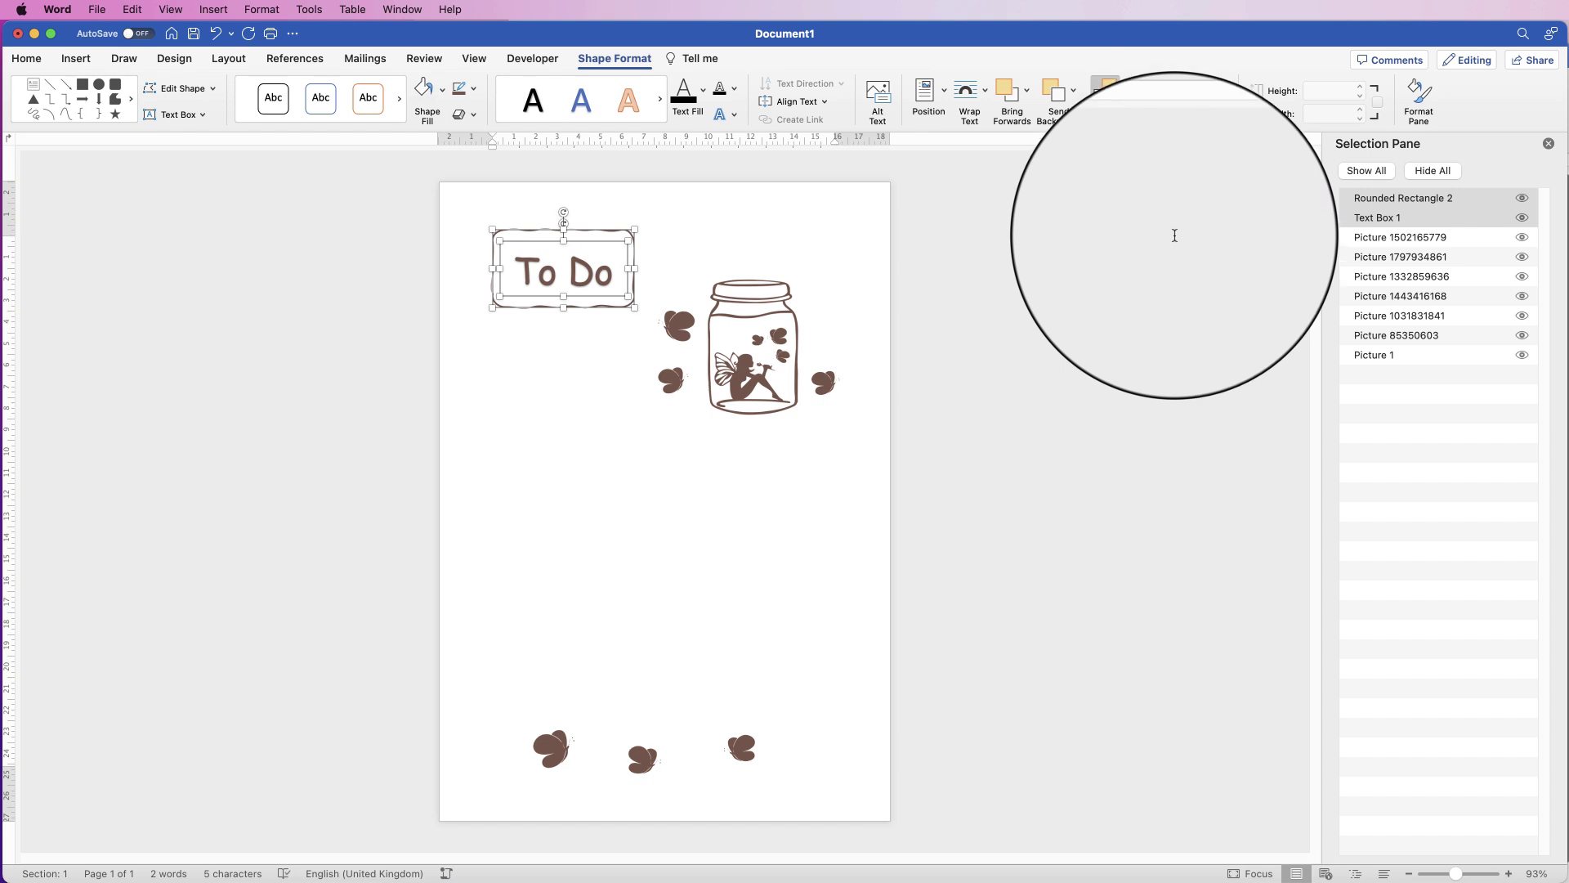
Group the "To Do" text box with its rounded frame and move the group slightly down and to the right.
{"action": "left_click", "coordinate": [1224, 90]}
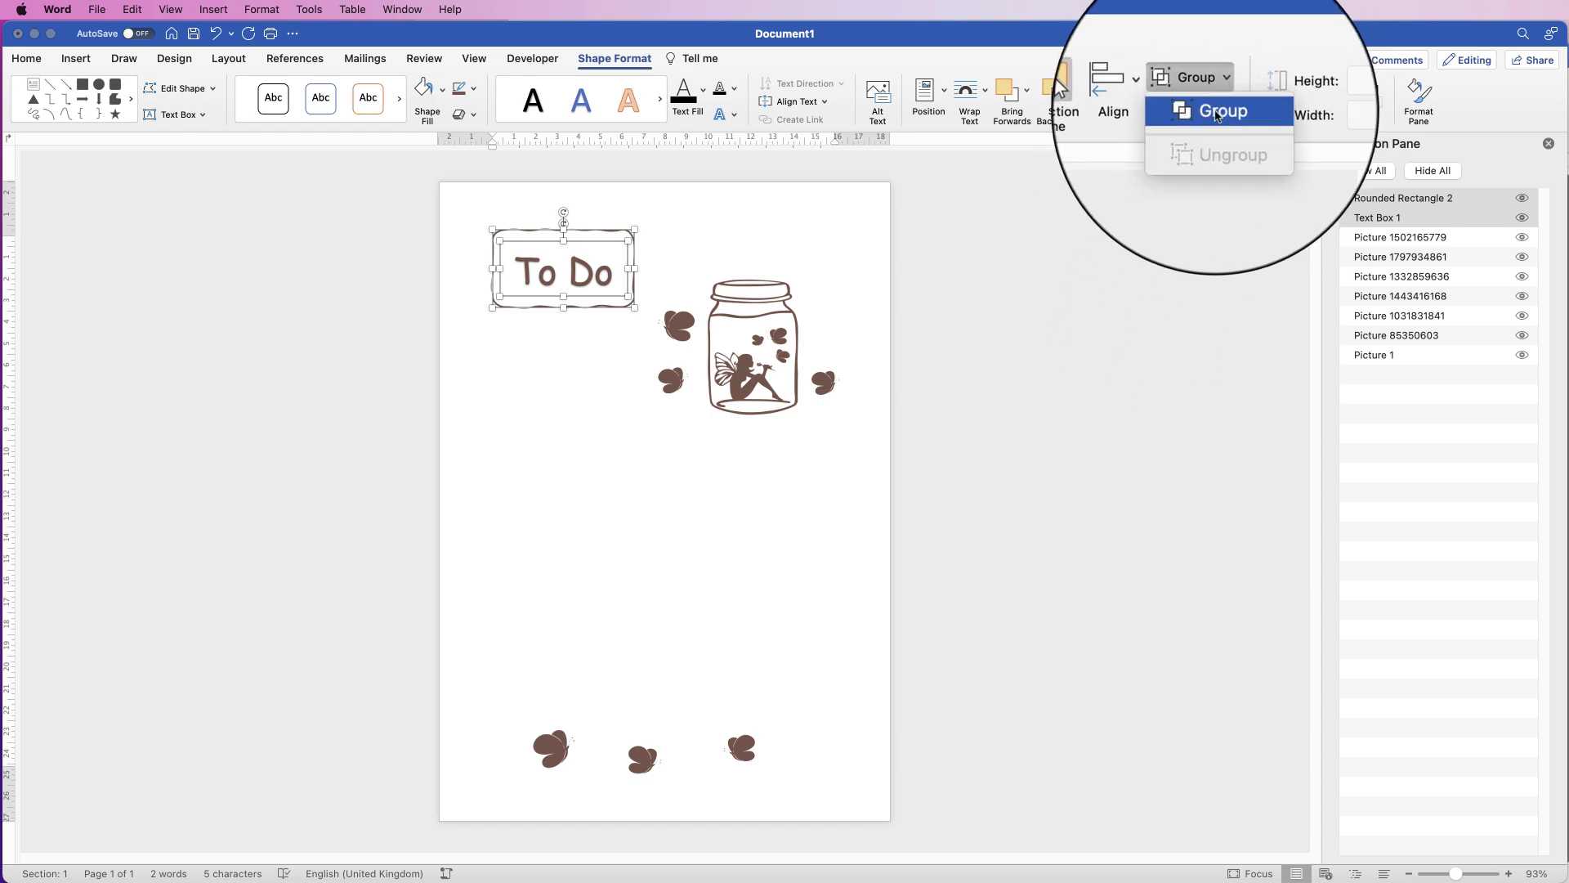
{"action": "left_click", "coordinate": [1203, 107]}
{"action": "left_click_drag", "start_coordinate": [575, 273], "coordinate": [594, 308]}
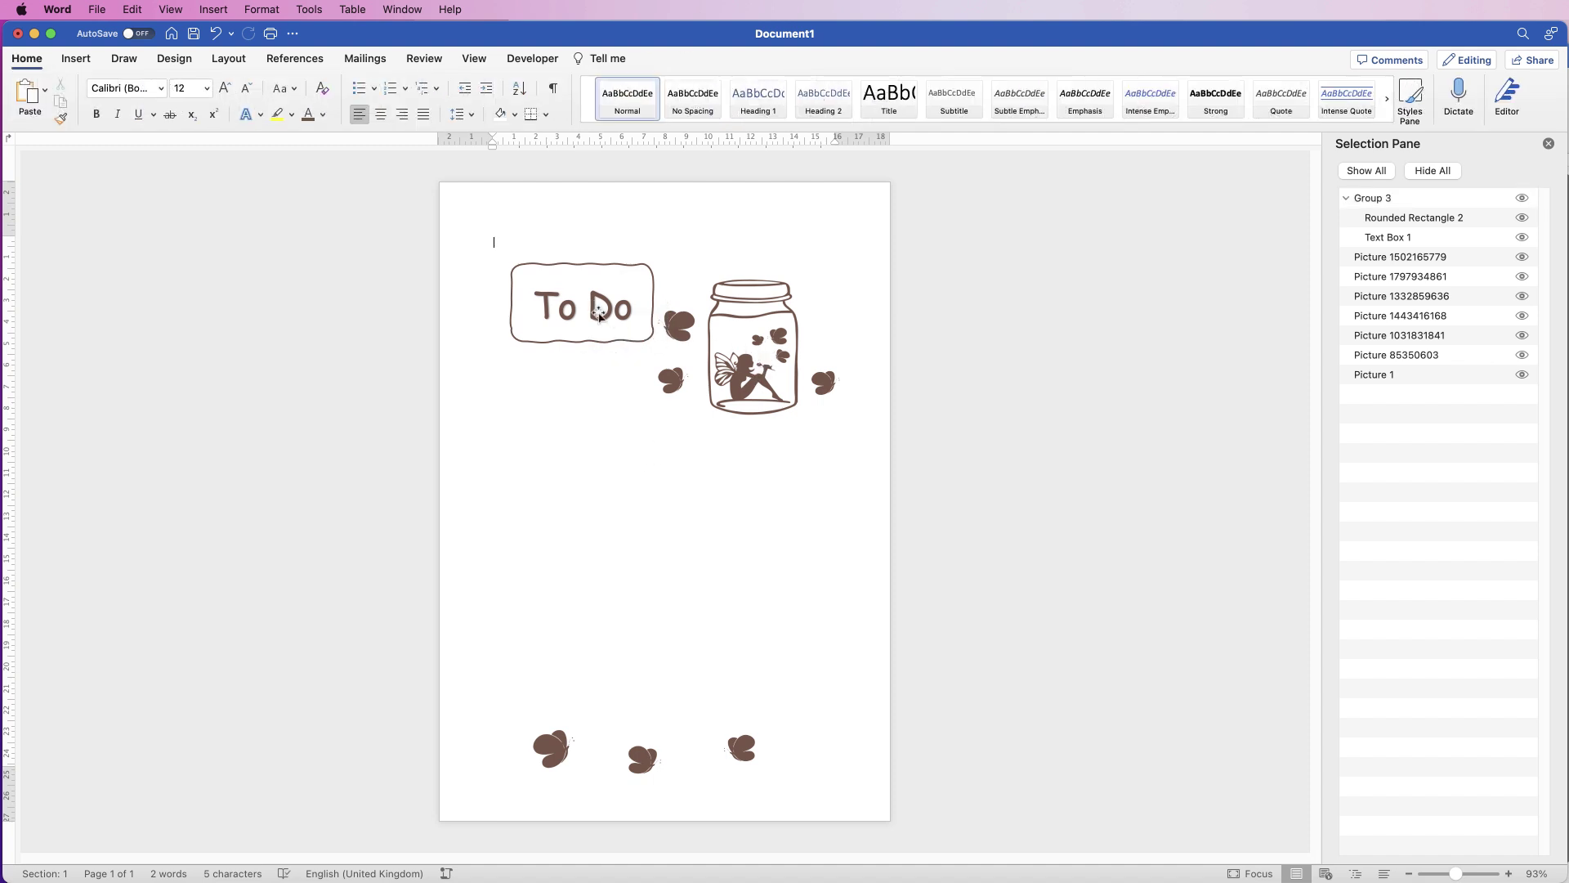
Group the fairy jar with the three butterflies around it and move the group slightly up beside the "To Do" heading.
{"action": "left_click", "coordinate": [750, 339]}
{"action": "left_click", "coordinate": [682, 327], "text": "shift"}
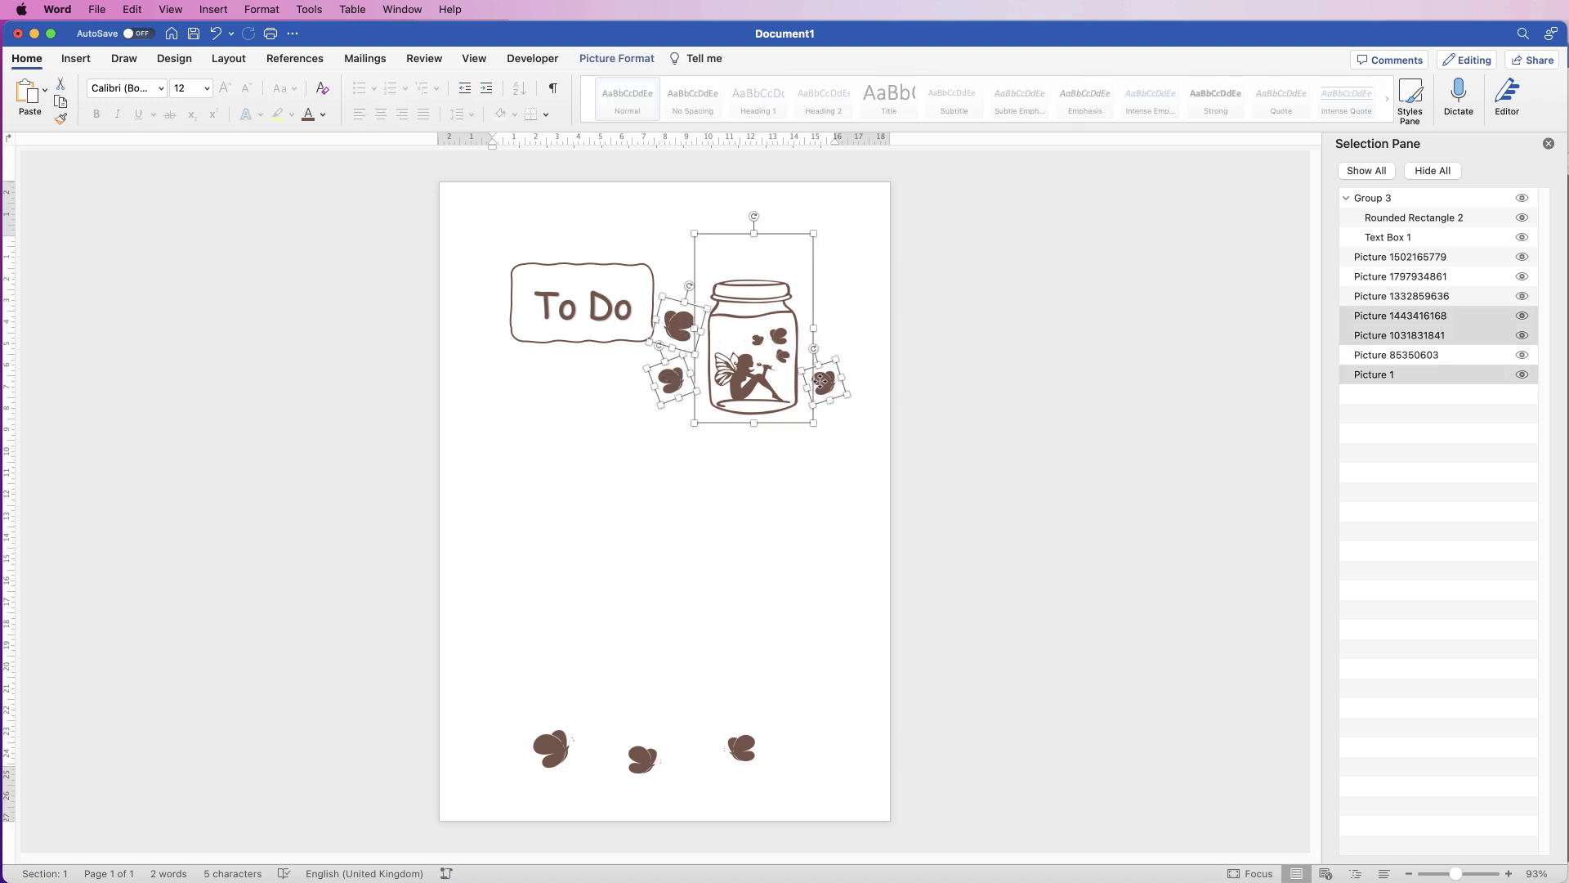
{"action": "left_click", "coordinate": [617, 58]}
{"action": "left_click", "coordinate": [1268, 99]}
{"action": "left_click", "coordinate": [1254, 115]}
{"action": "left_click_drag", "start_coordinate": [802, 365], "coordinate": [779, 339]}
{"action": "left_click", "coordinate": [623, 488]}
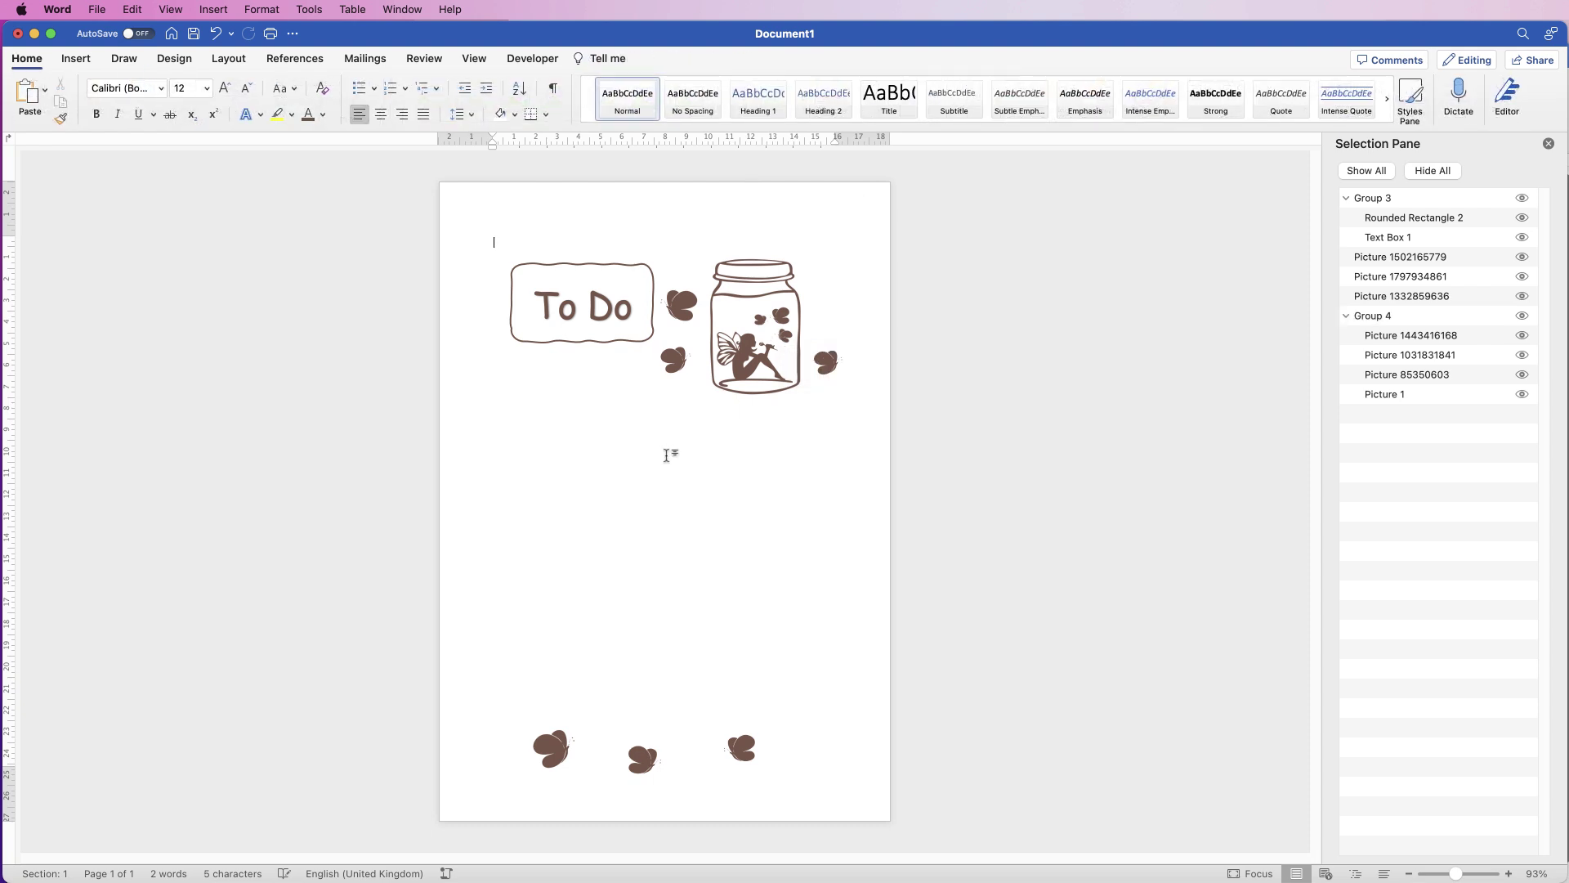
Add a small brown-outlined rounded square as a checkbox below the "To Do" heading and set its height to 1 cm.
{"action": "left_click", "coordinate": [75, 58]}
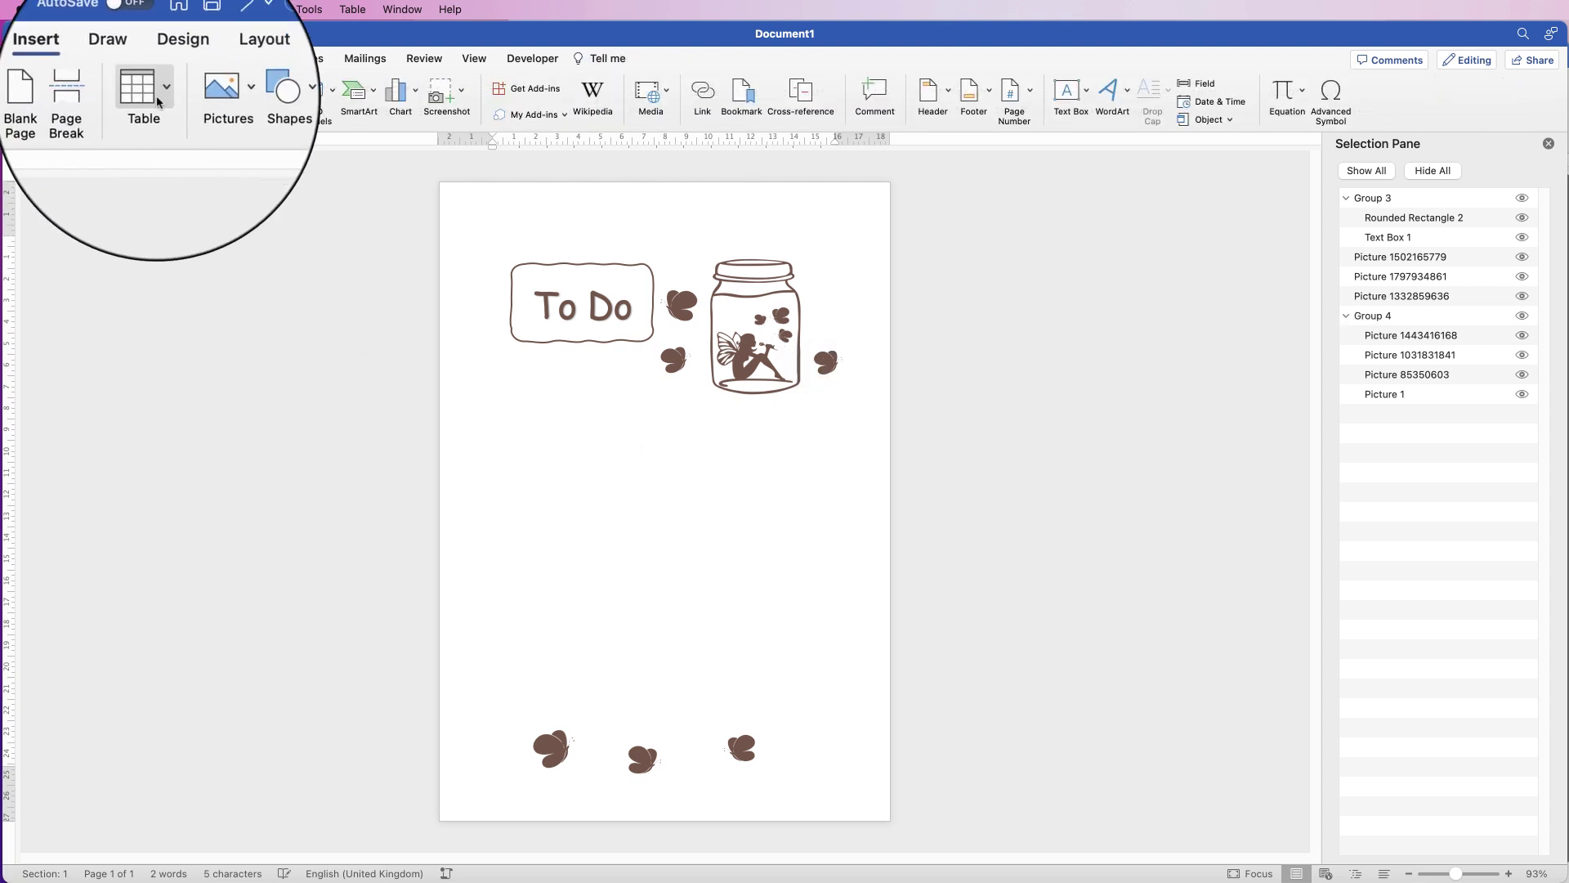
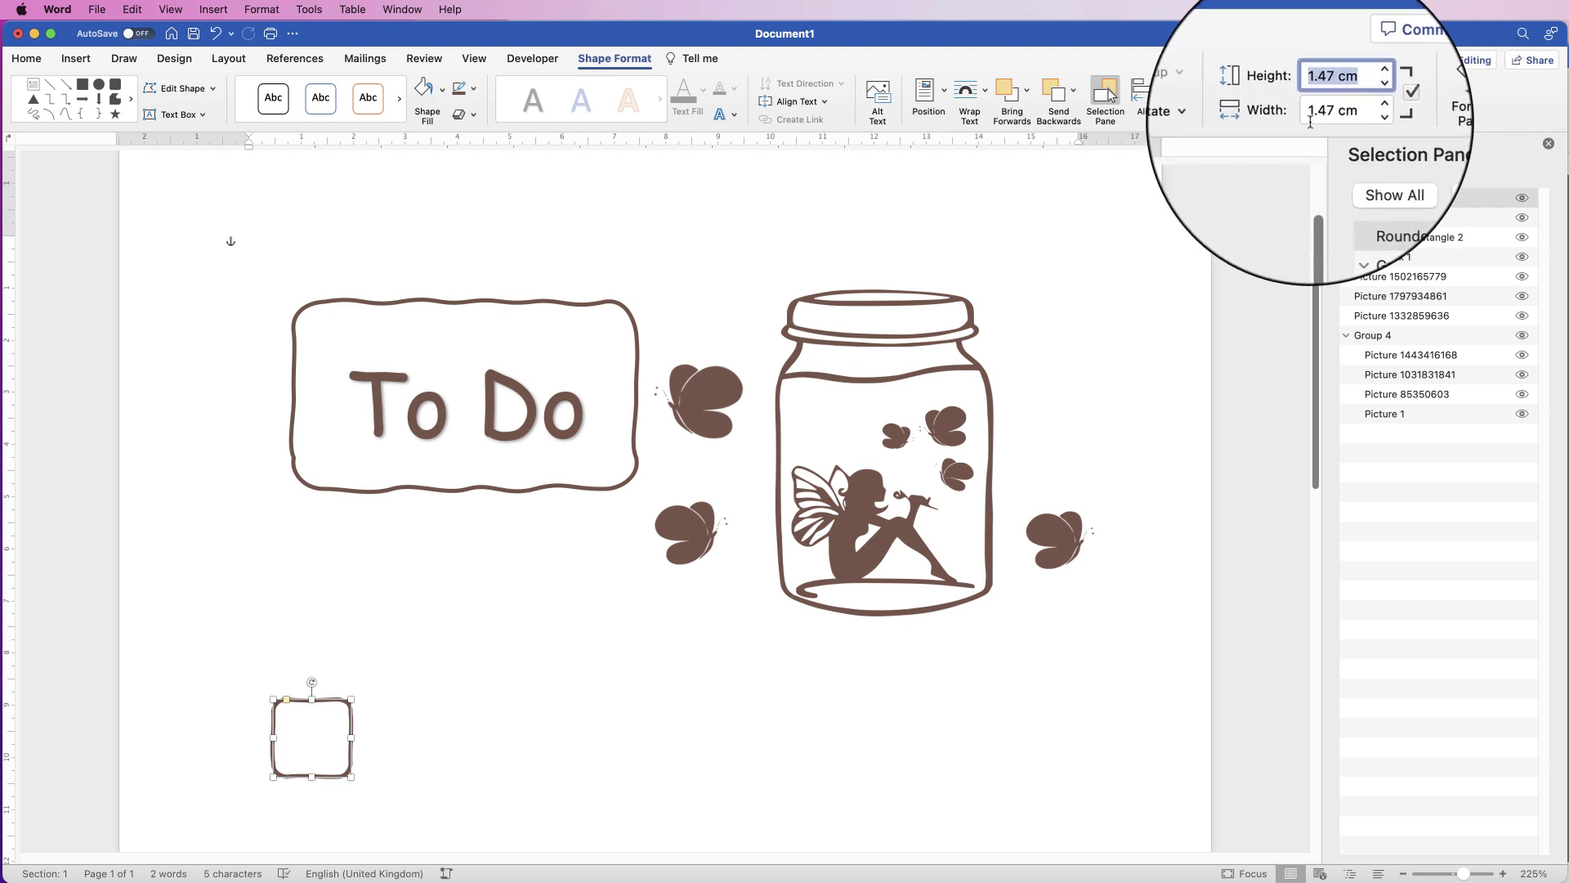
{"action": "type", "text": "1"}
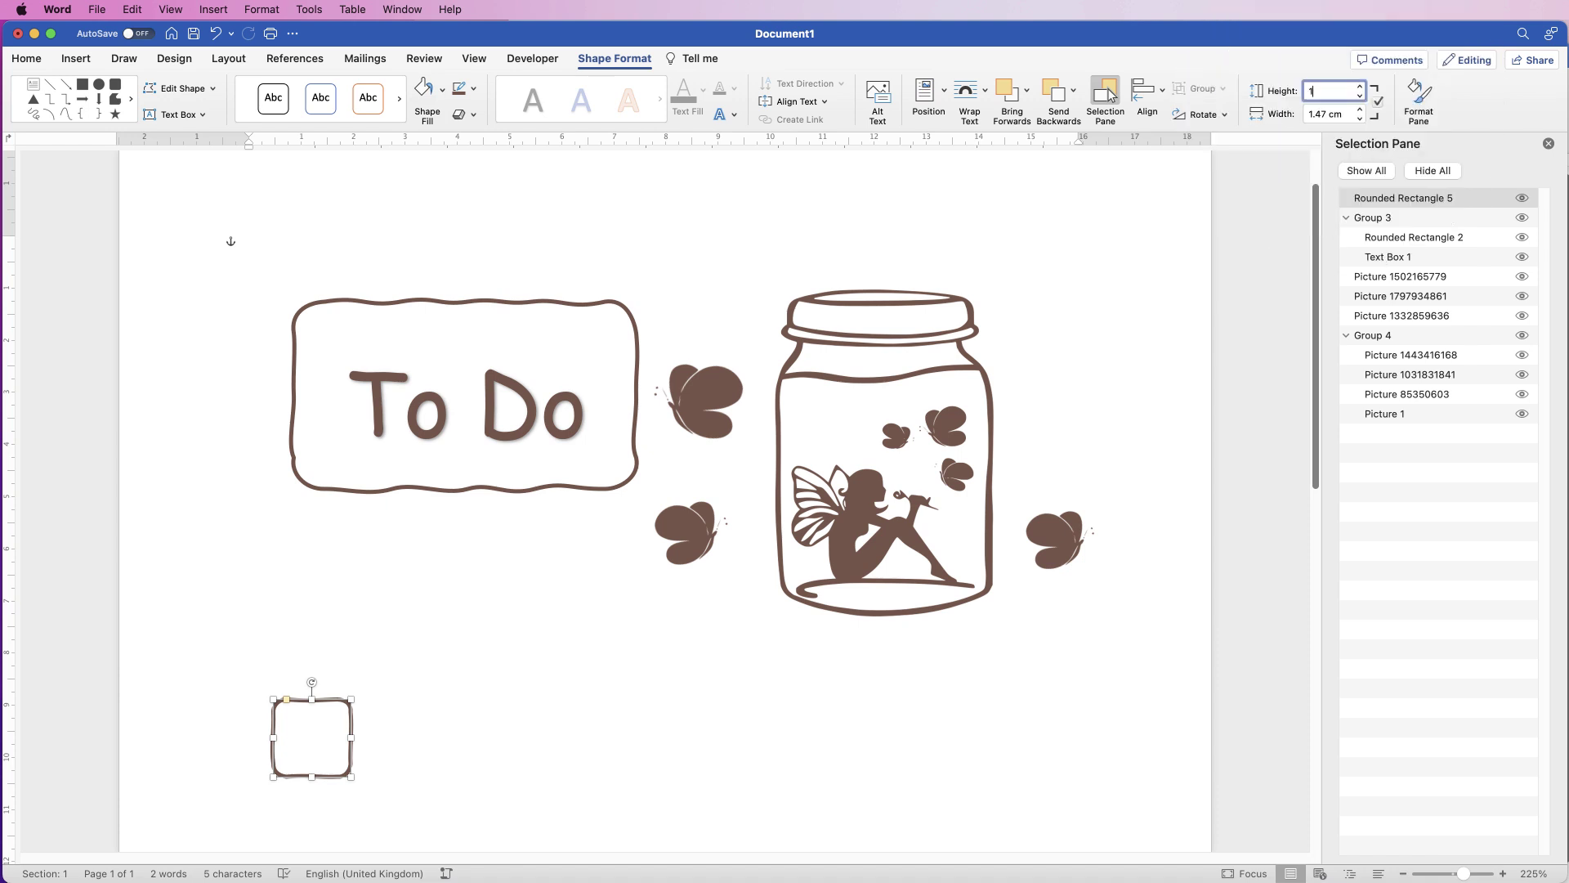
{"action": "key", "text": "Return"}
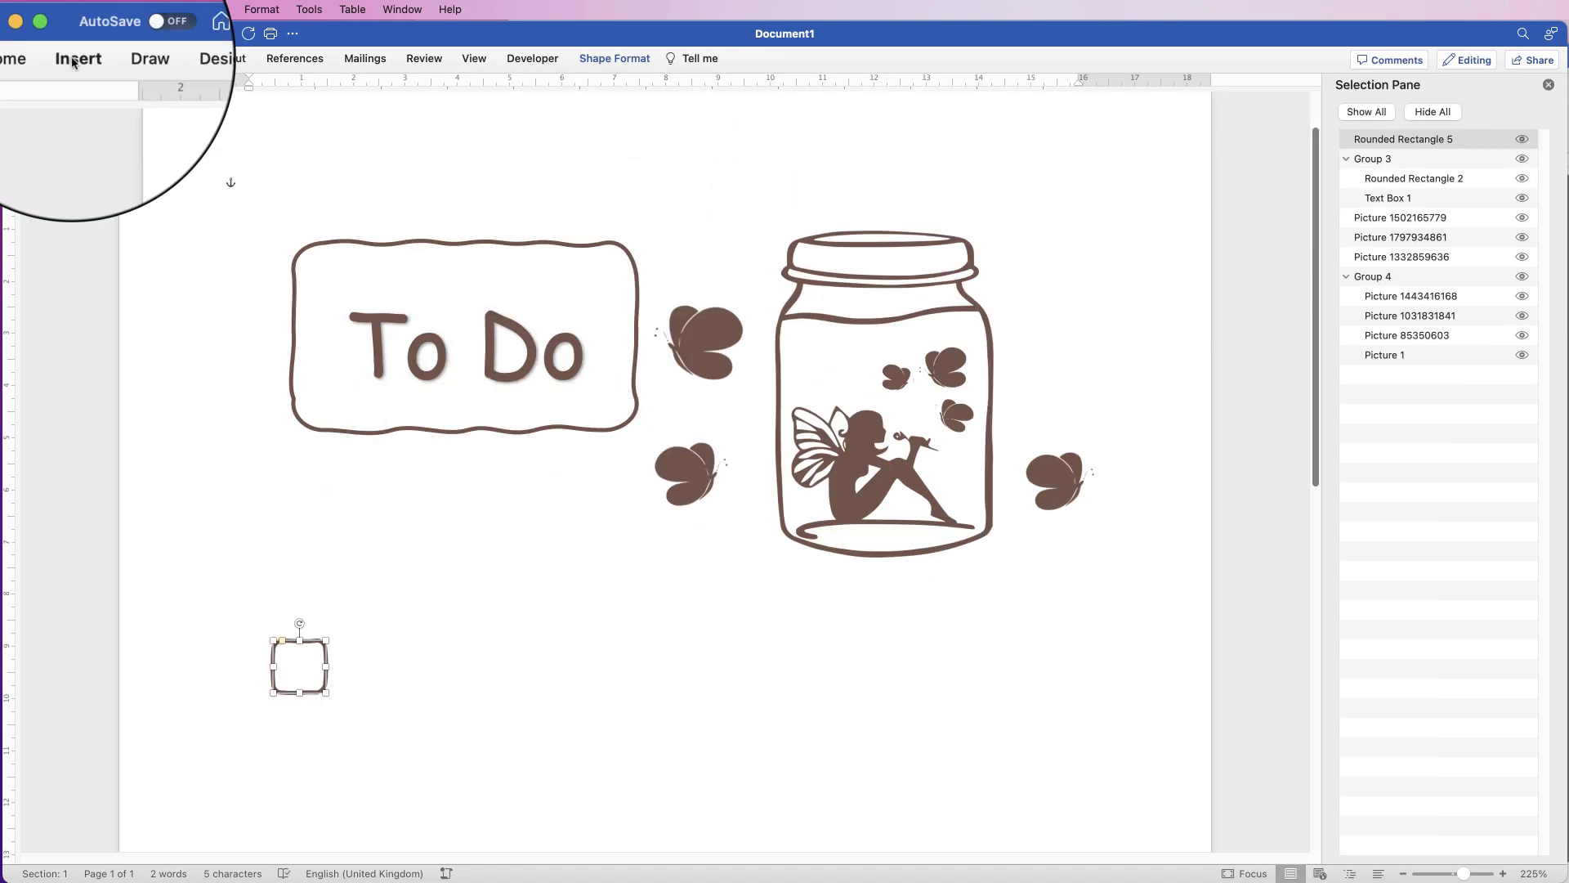
Draw a horizontal straight line about 12.07 cm long to the right of the checkbox, level with its bottom edge.
{"action": "left_click", "coordinate": [75, 58]}
{"action": "left_click", "coordinate": [242, 91]}
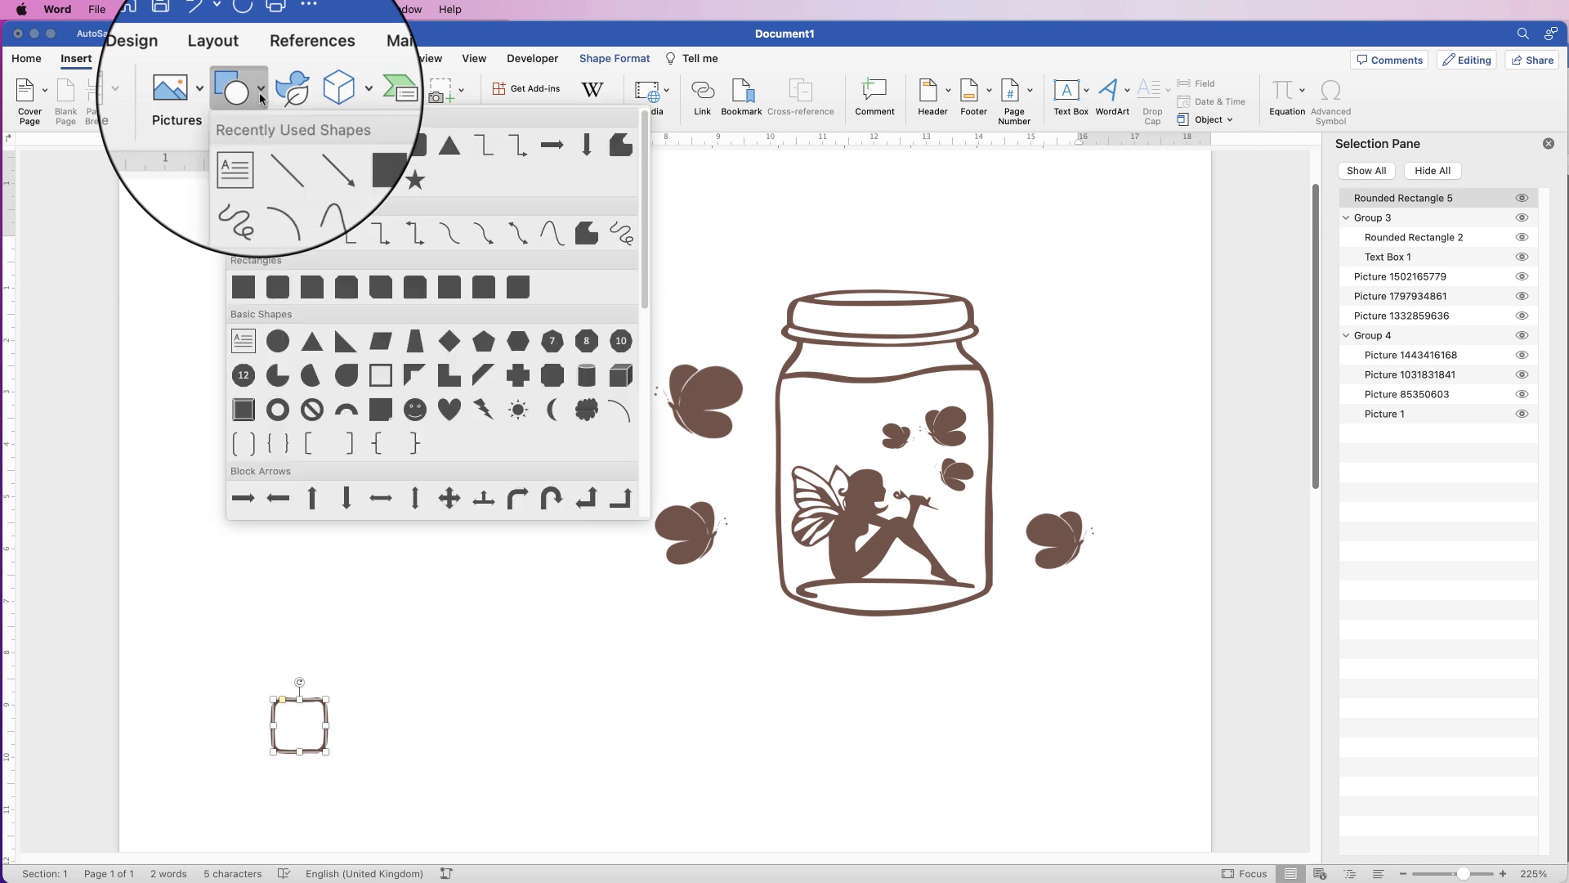
{"action": "left_click", "coordinate": [261, 159]}
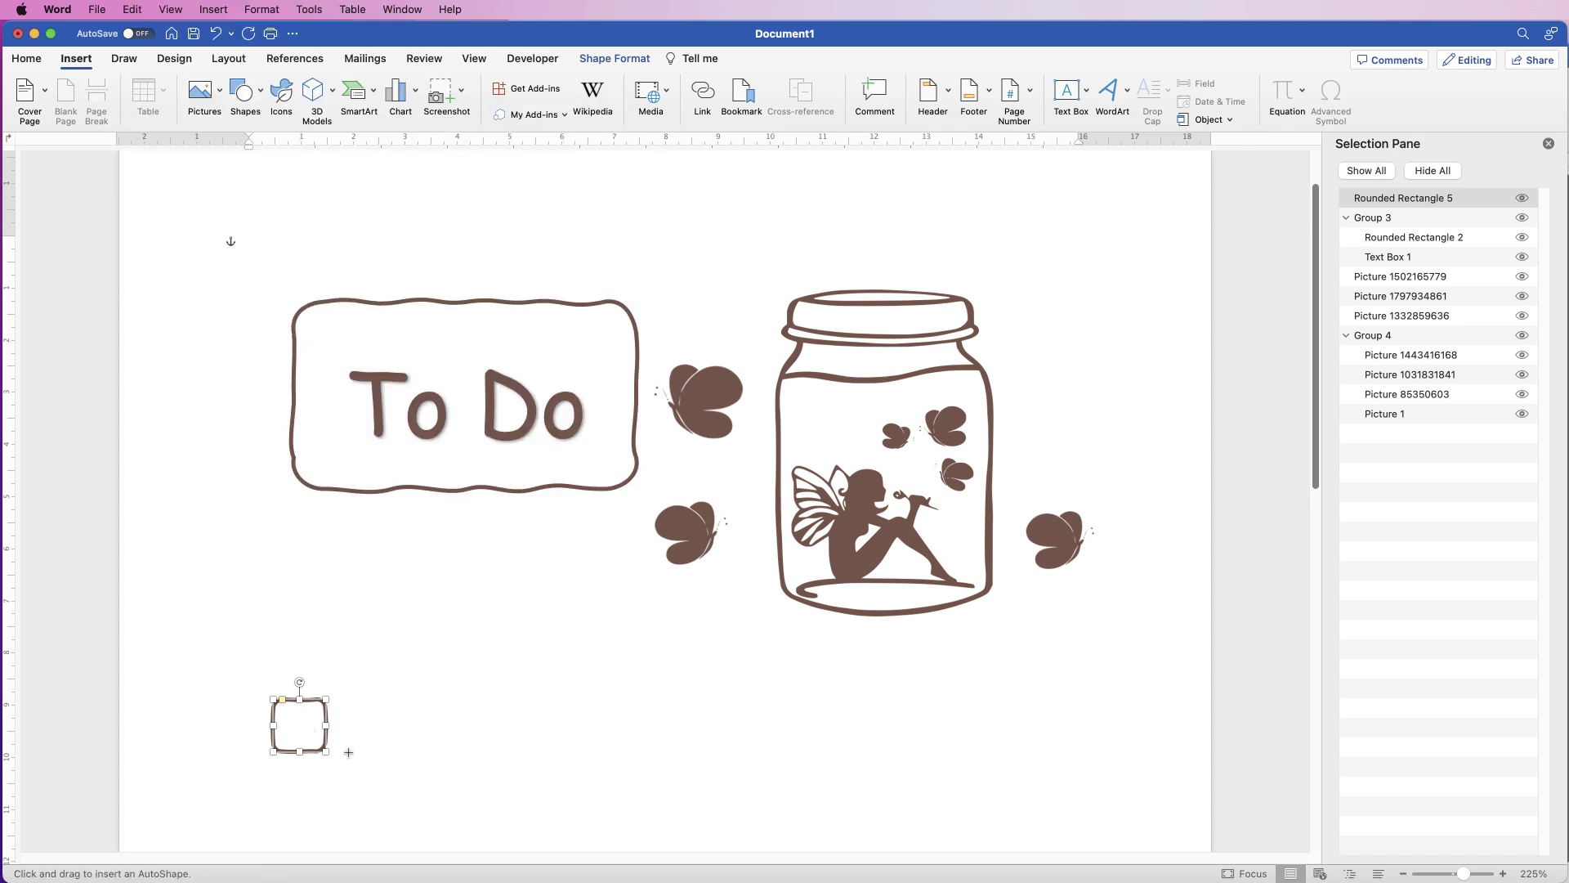
{"action": "left_click_drag", "start_coordinate": [536, 766], "coordinate": [973, 743]}
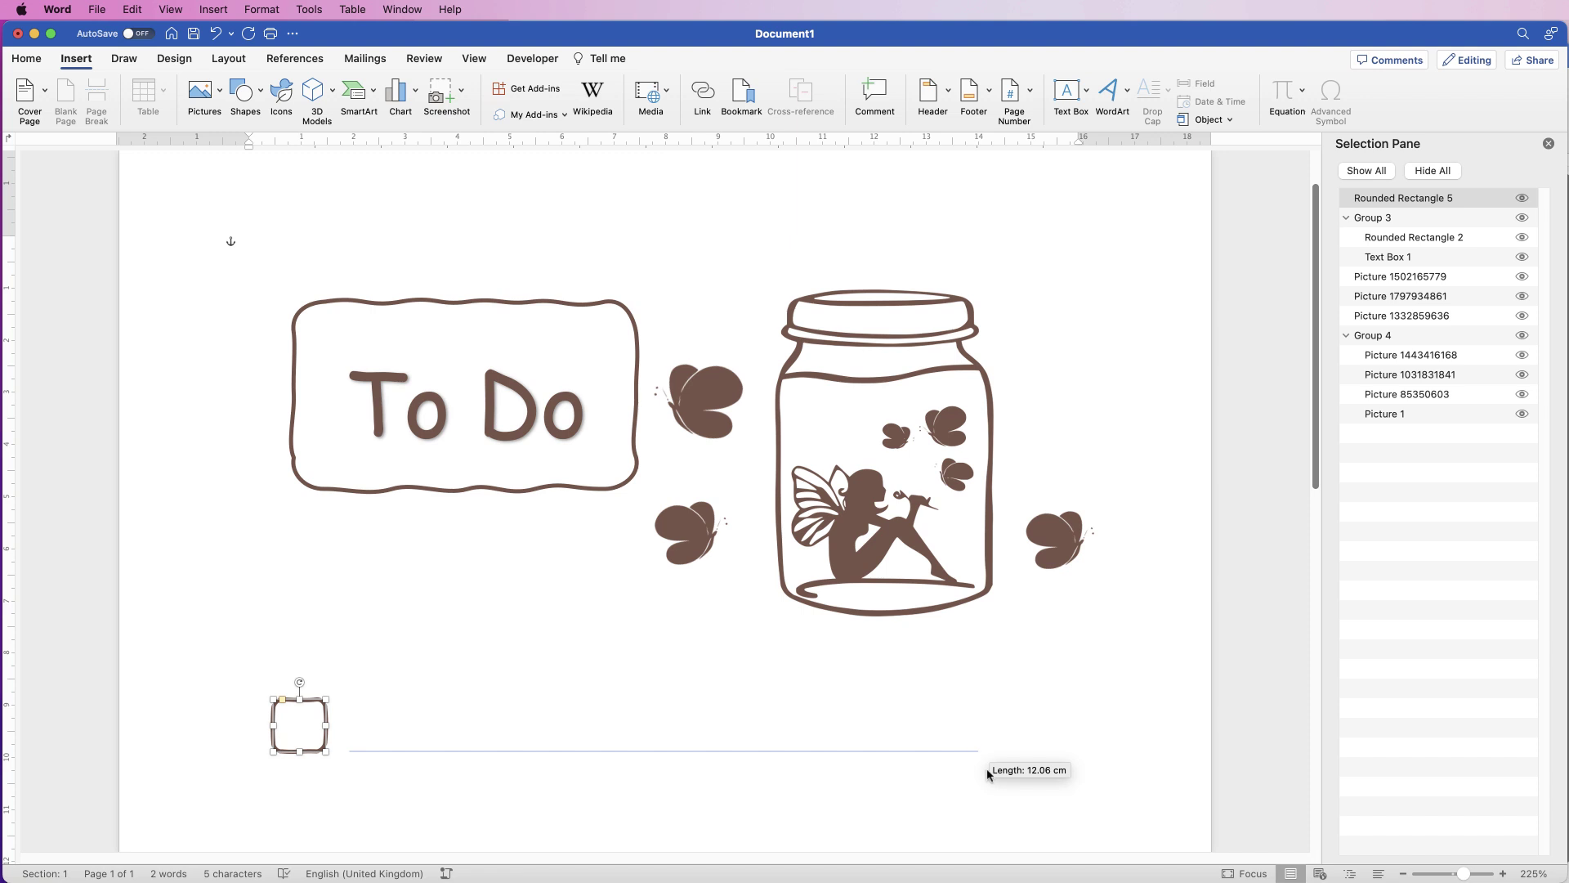
{"action": "left_click_drag", "start_coordinate": [987, 773], "coordinate": [987, 774]}
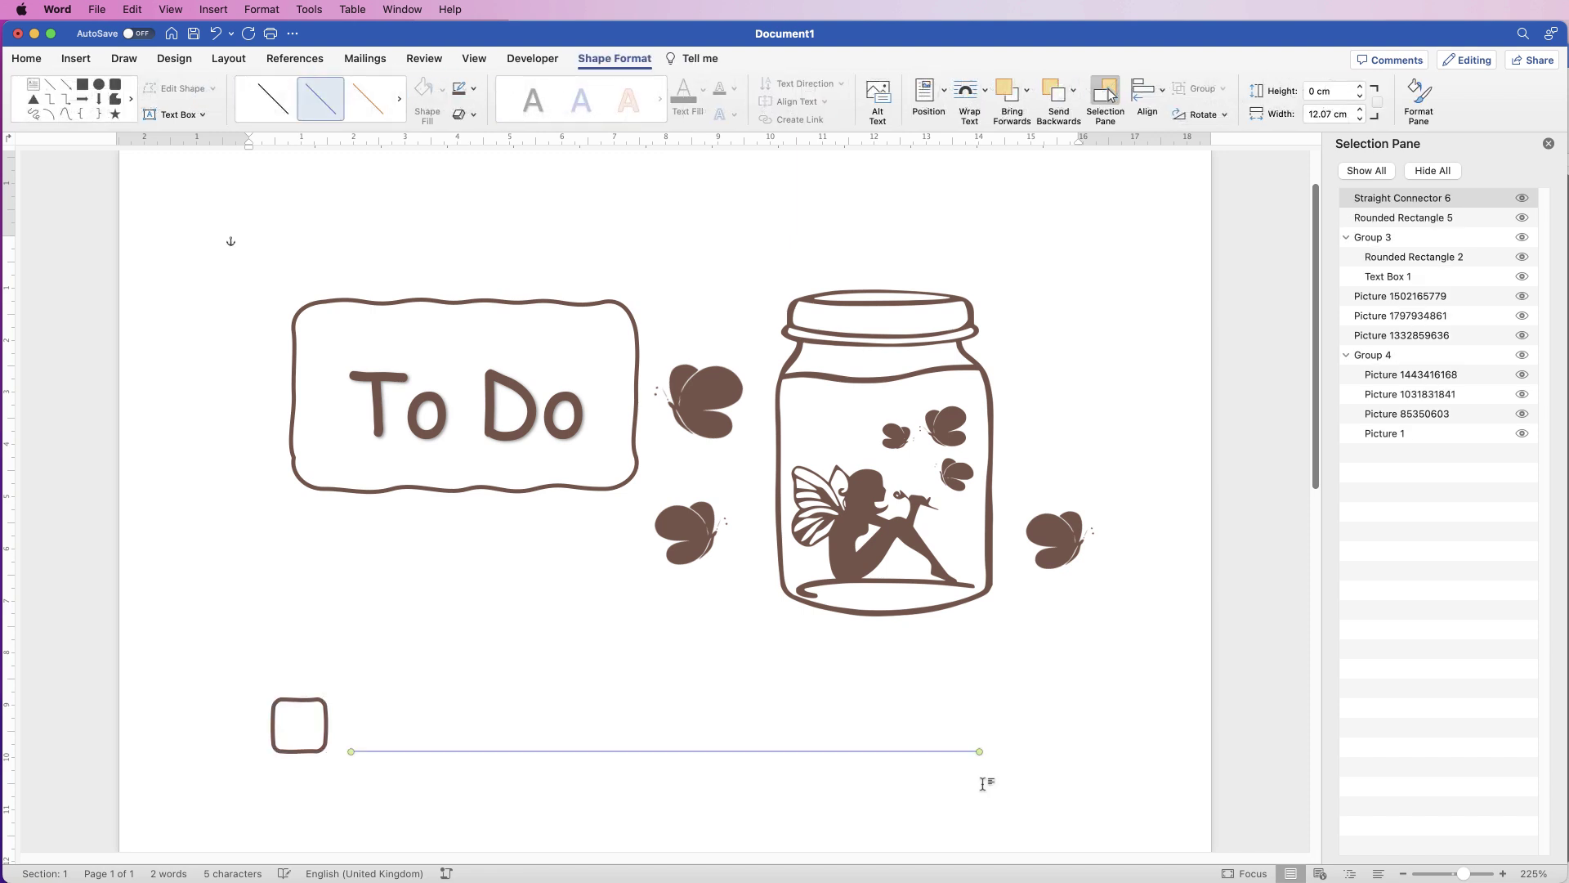
Give the line beside the checkbox the recently used brown colour and a 2¼ pt weight.
{"action": "left_click", "coordinate": [474, 90]}
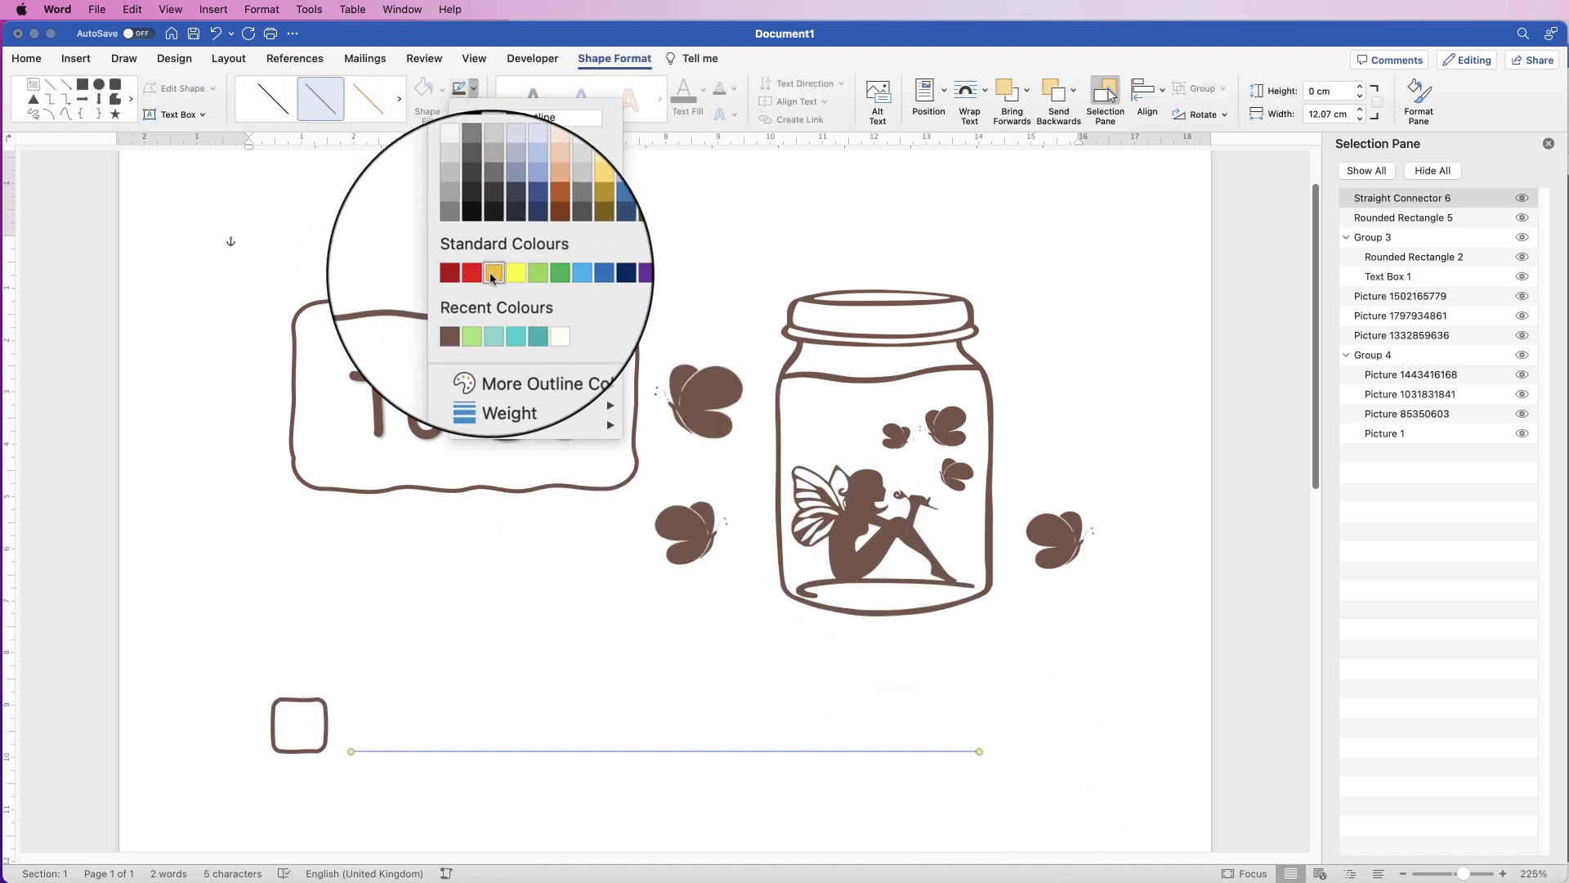
{"action": "left_click", "coordinate": [474, 91]}
{"action": "left_click", "coordinate": [474, 91]}
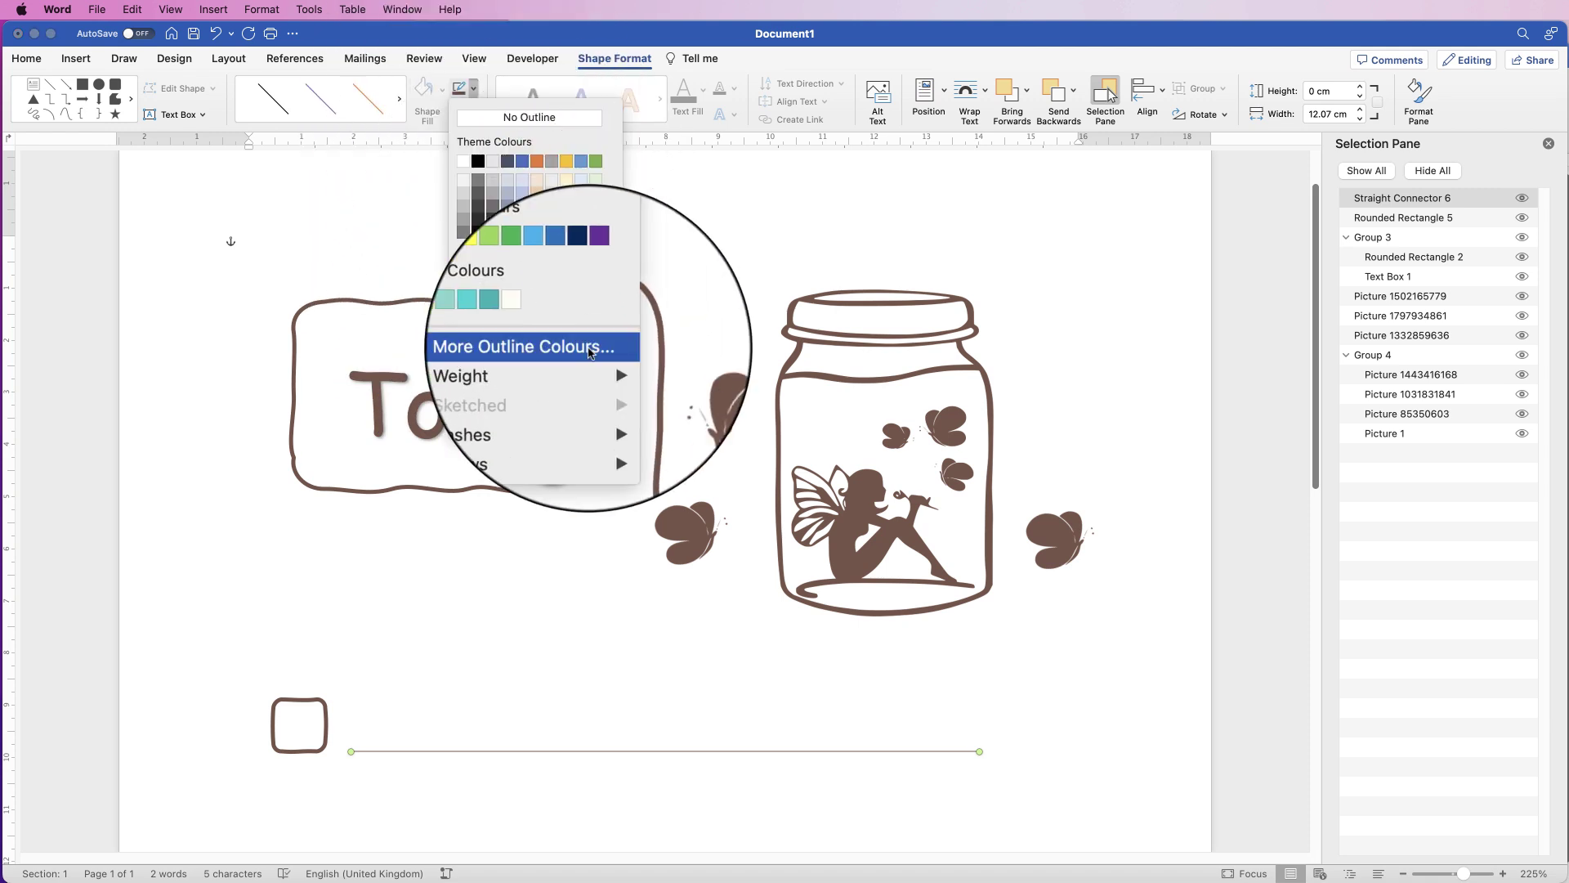
{"action": "mouse_move", "coordinate": [572, 366]}
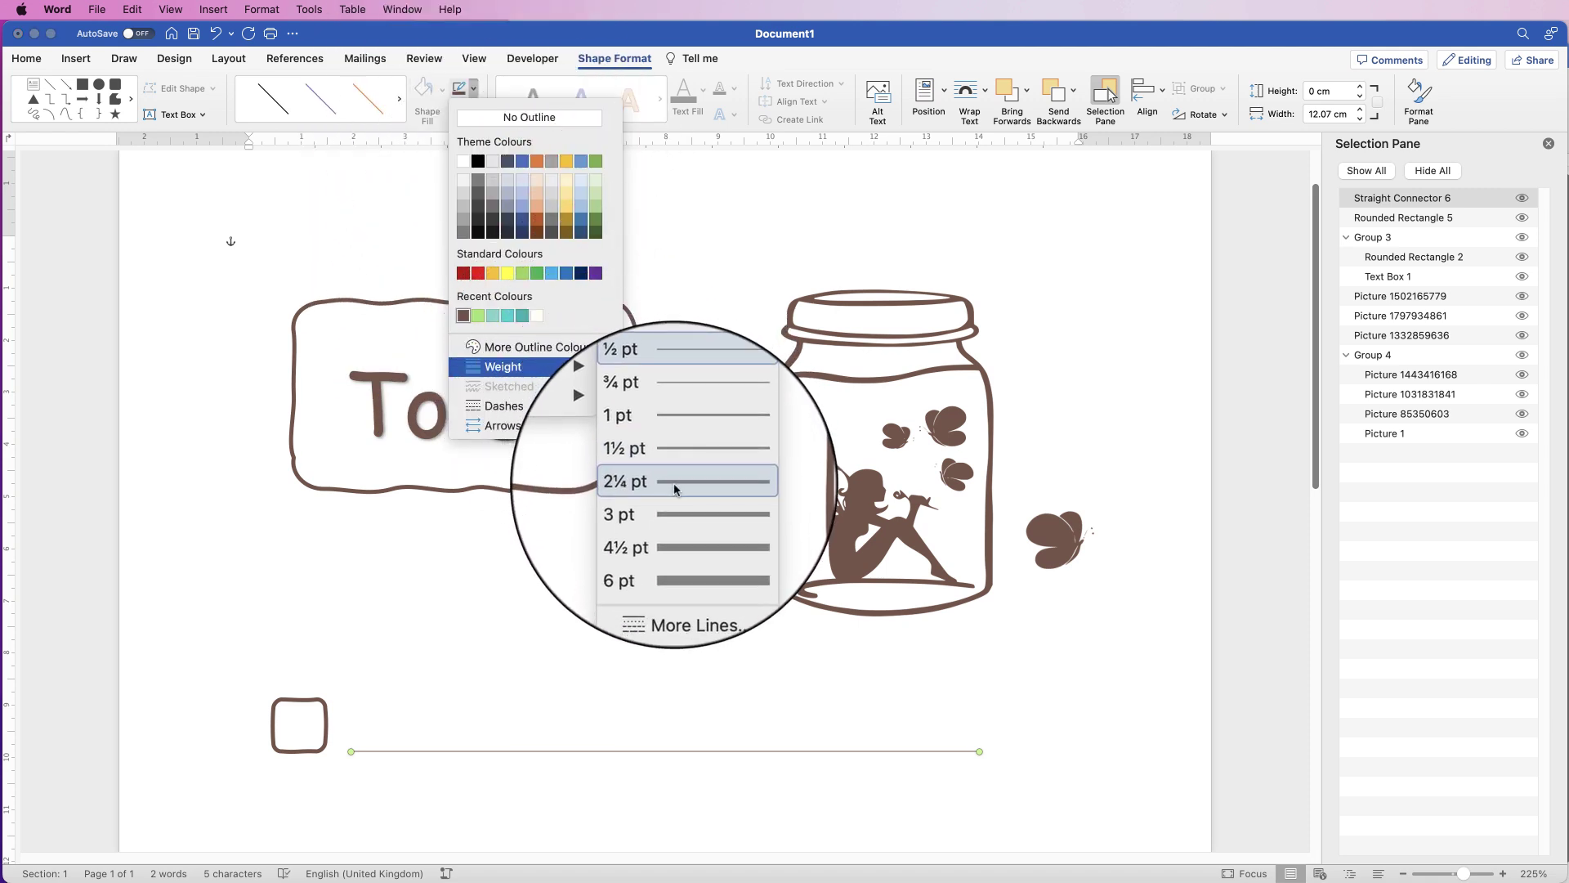
{"action": "left_click", "coordinate": [674, 488]}
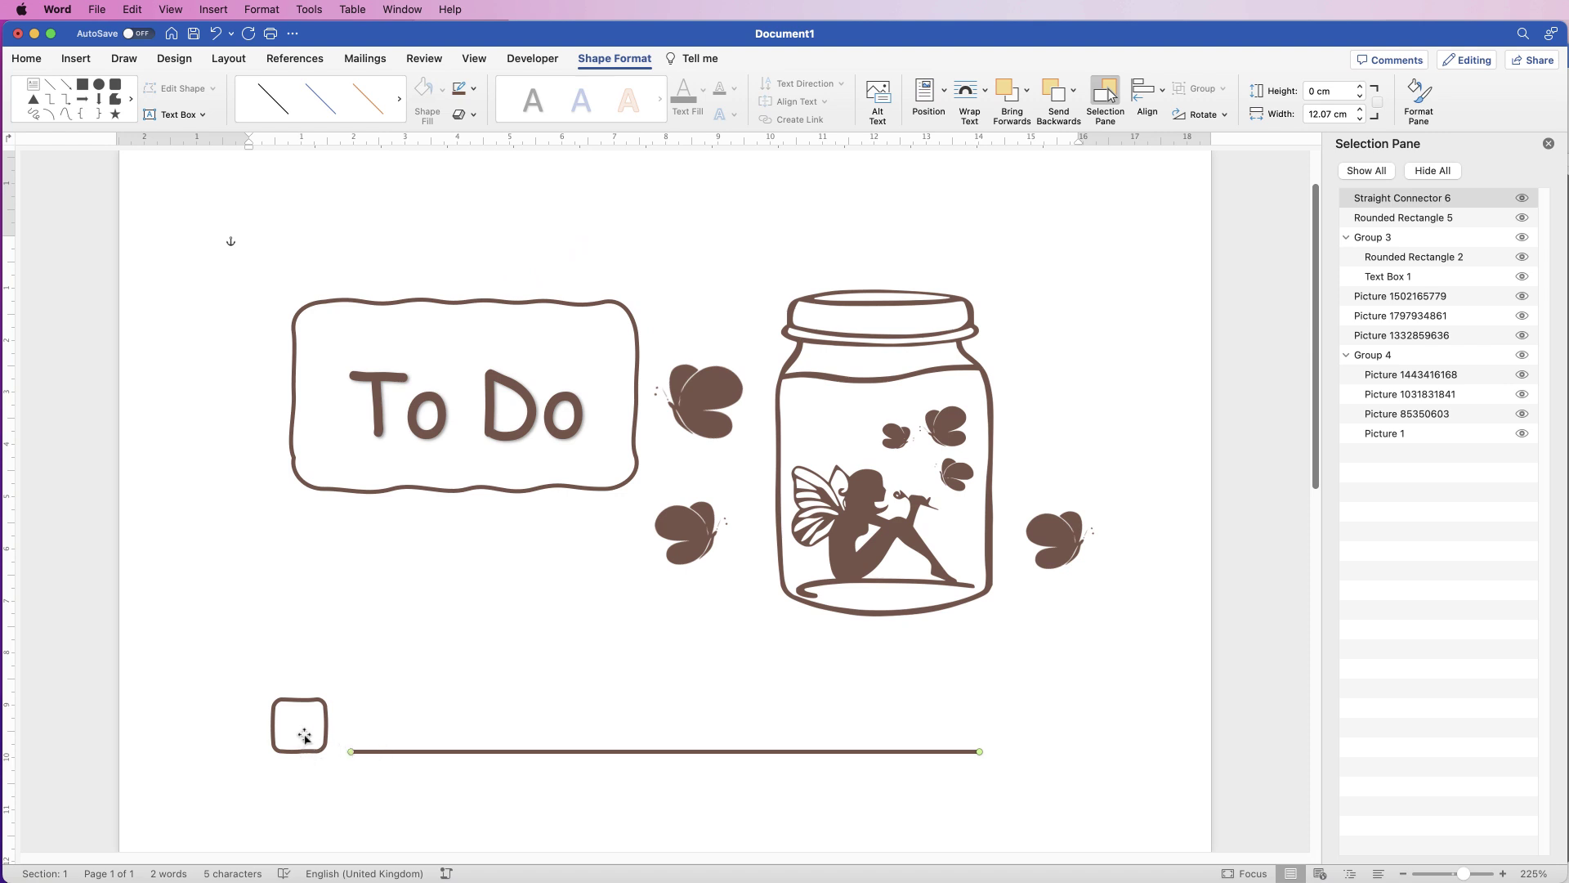
{"action": "left_click", "coordinate": [369, 785]}
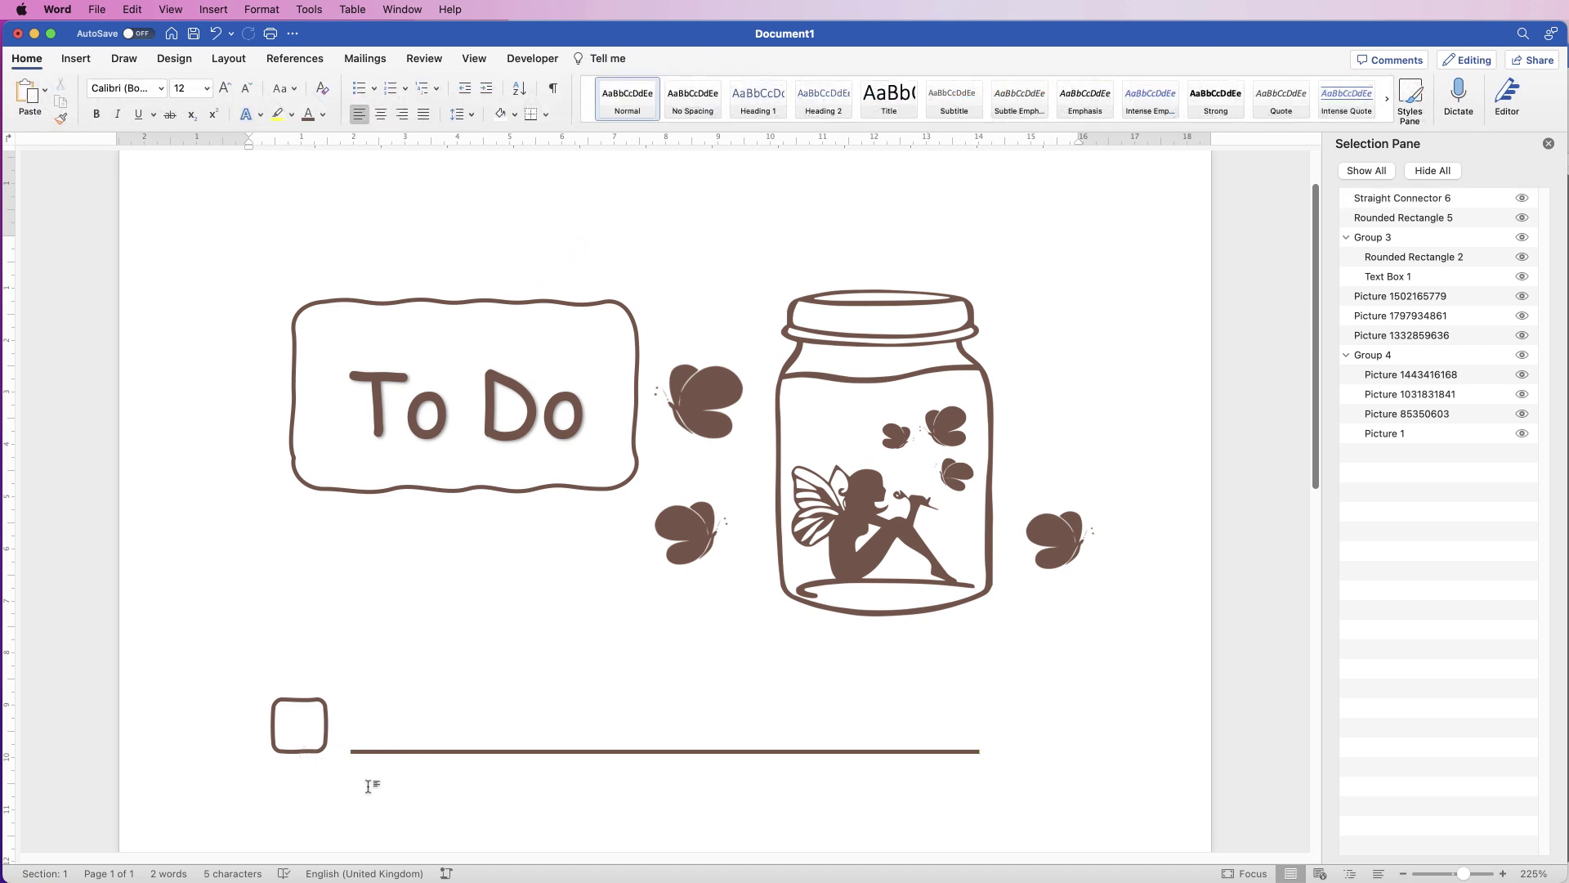
Group the checkbox with its line and duplicate the group down the page to make six rows.
{"action": "left_click", "coordinate": [300, 732]}
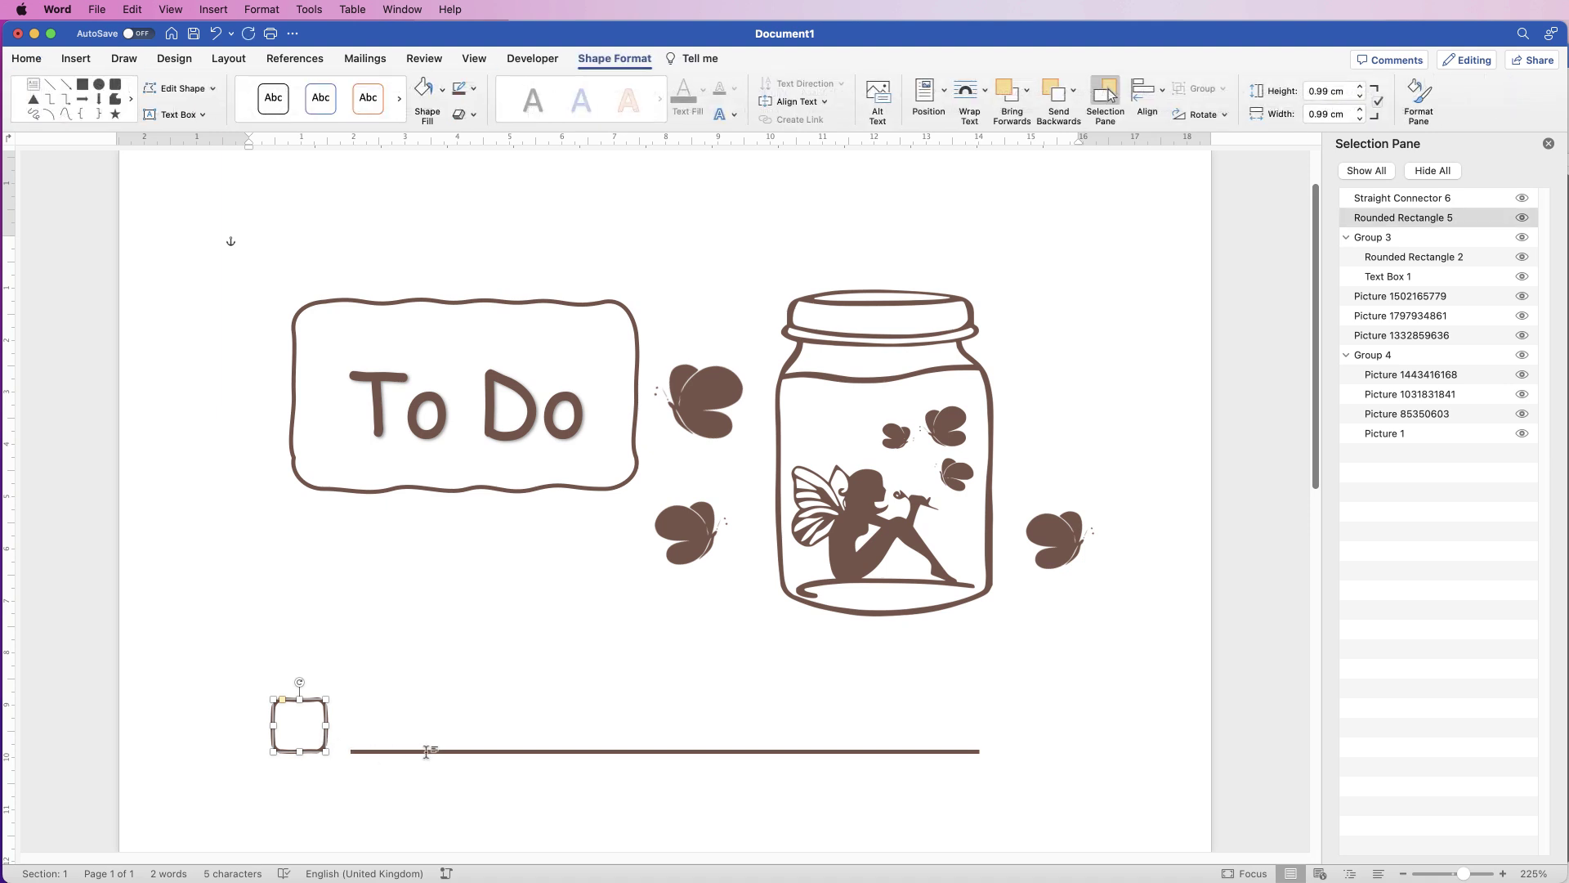
{"action": "left_click", "coordinate": [422, 749], "text": "shift"}
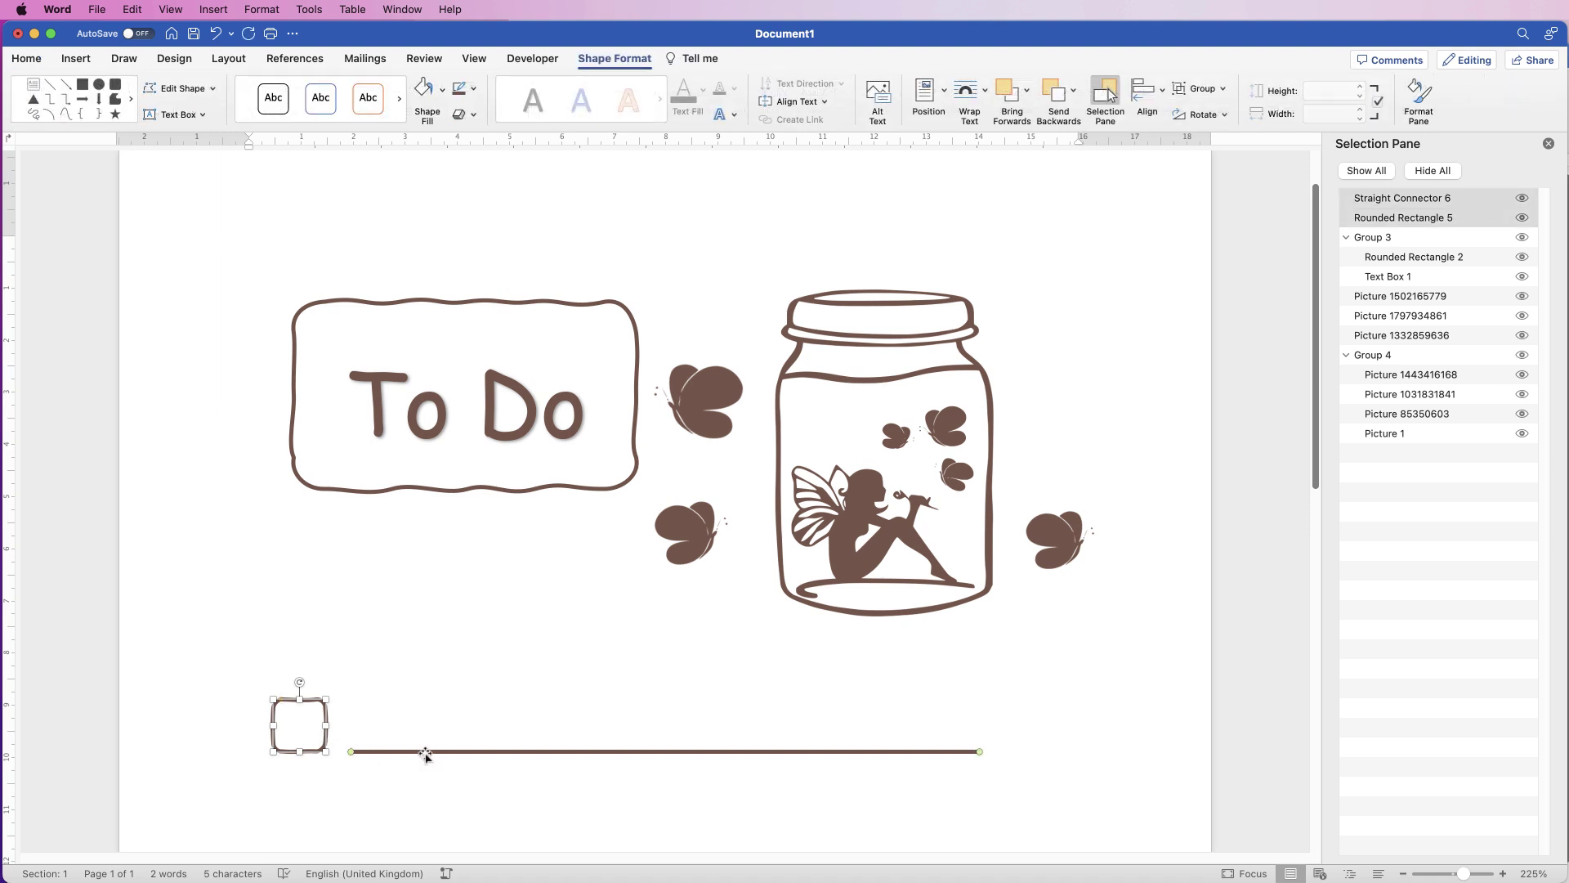
{"action": "left_click", "coordinate": [1202, 89]}
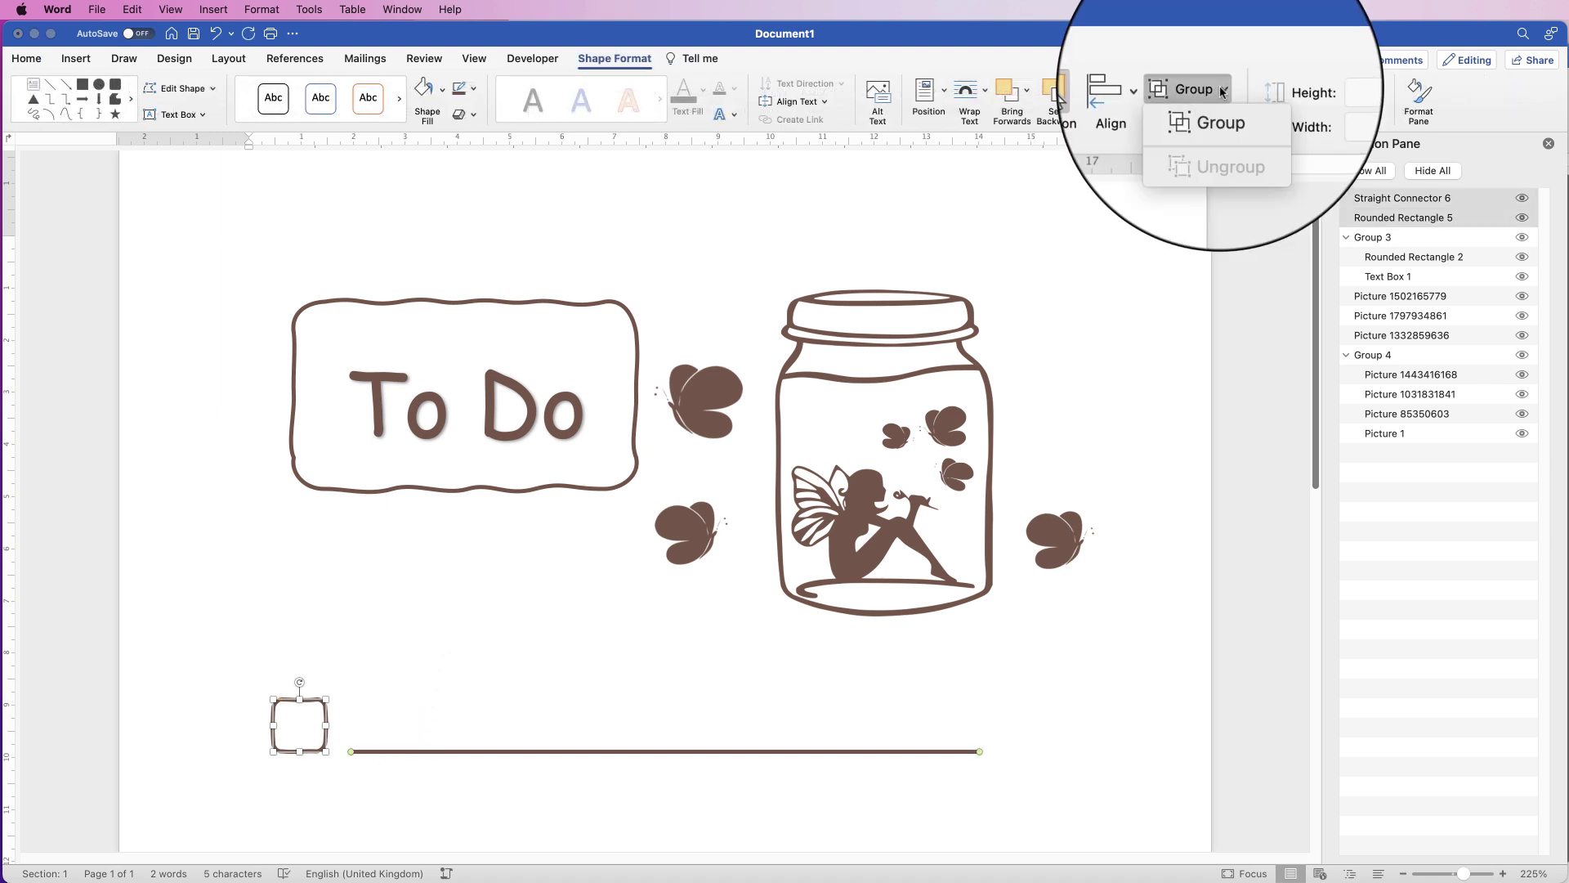
{"action": "left_click", "coordinate": [1206, 110]}
{"action": "scroll", "coordinate": [604, 443], "scroll_direction": "down", "scroll_amount": 5}
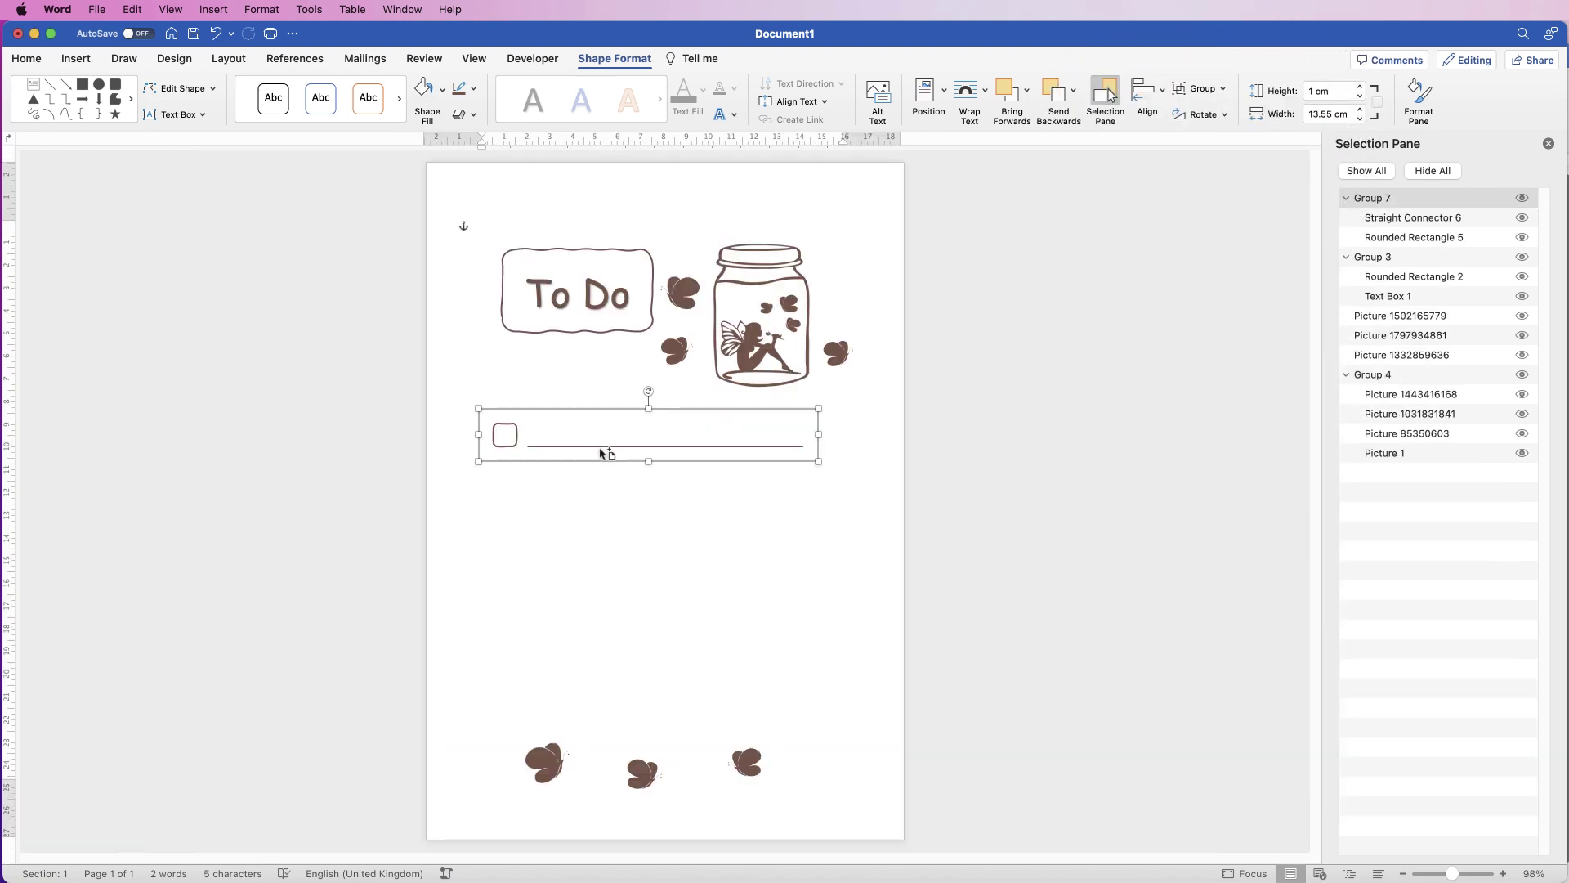
{"action": "left_click_drag", "start_coordinate": [605, 452], "coordinate": [616, 650]}
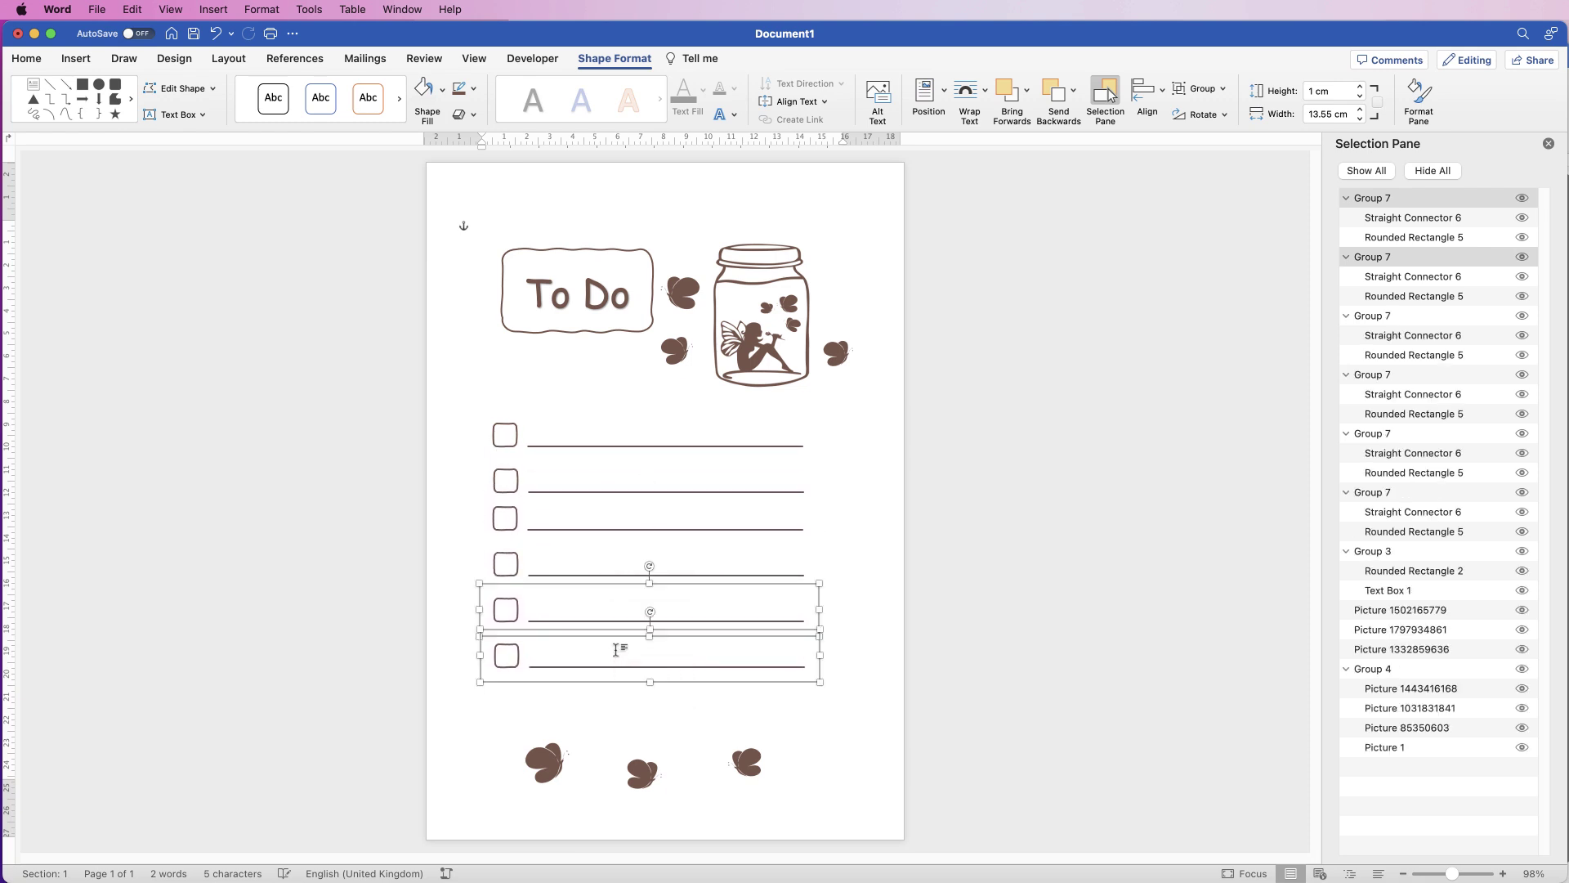
Select all six checkbox rows to collapse their groups in the object list, and leave only the first listed group selected.
{"action": "left_click", "coordinate": [523, 434]}
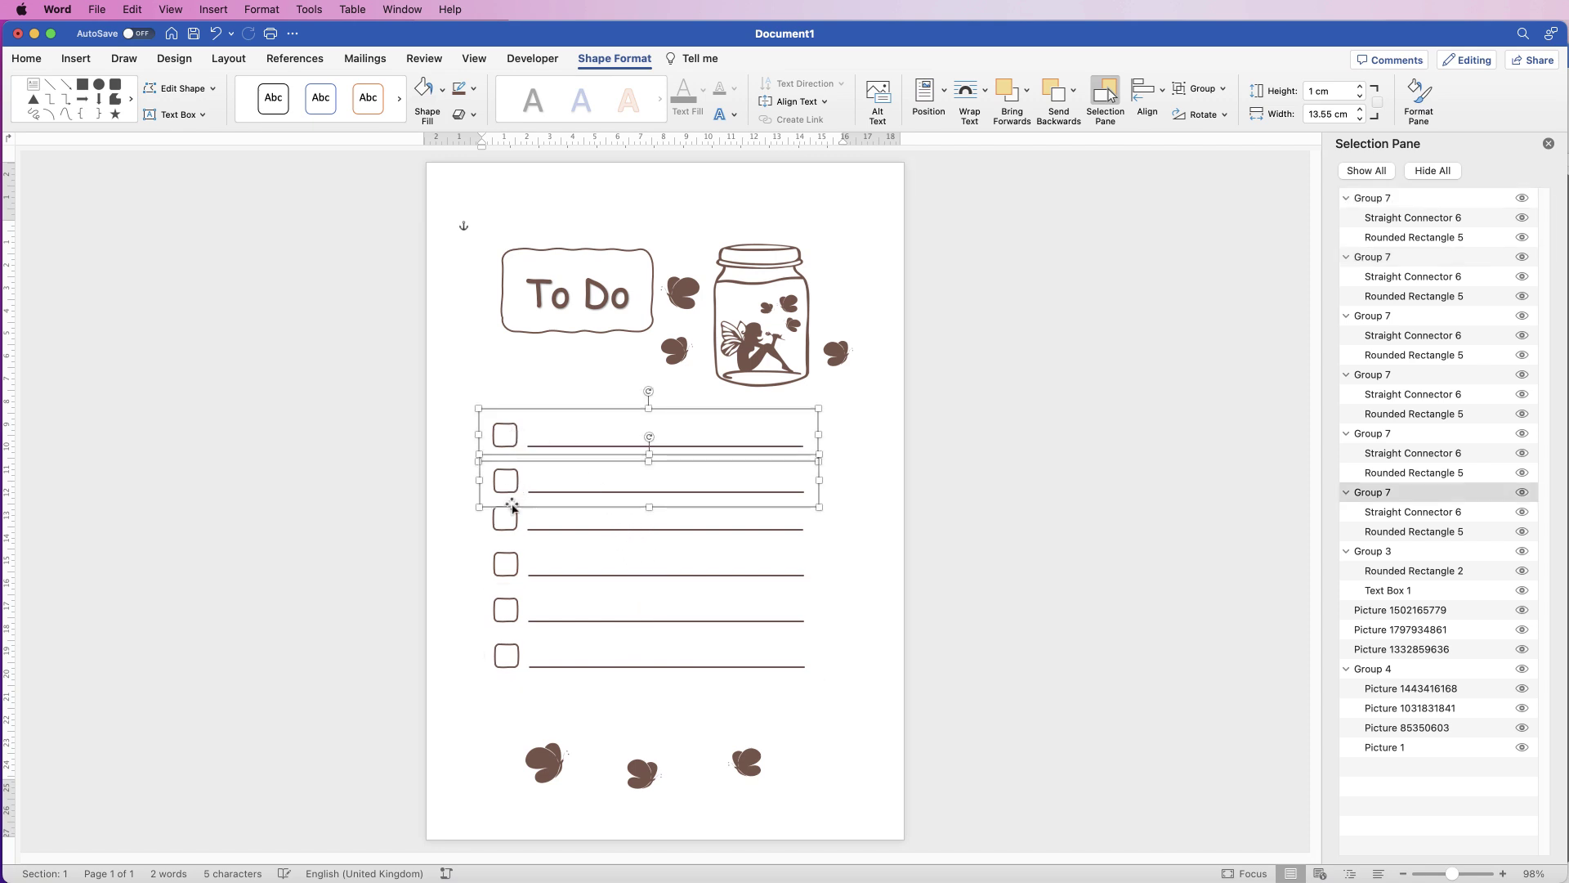
{"action": "left_click", "coordinate": [505, 564], "text": "shift"}
{"action": "left_click", "coordinate": [504, 609], "text": "shift"}
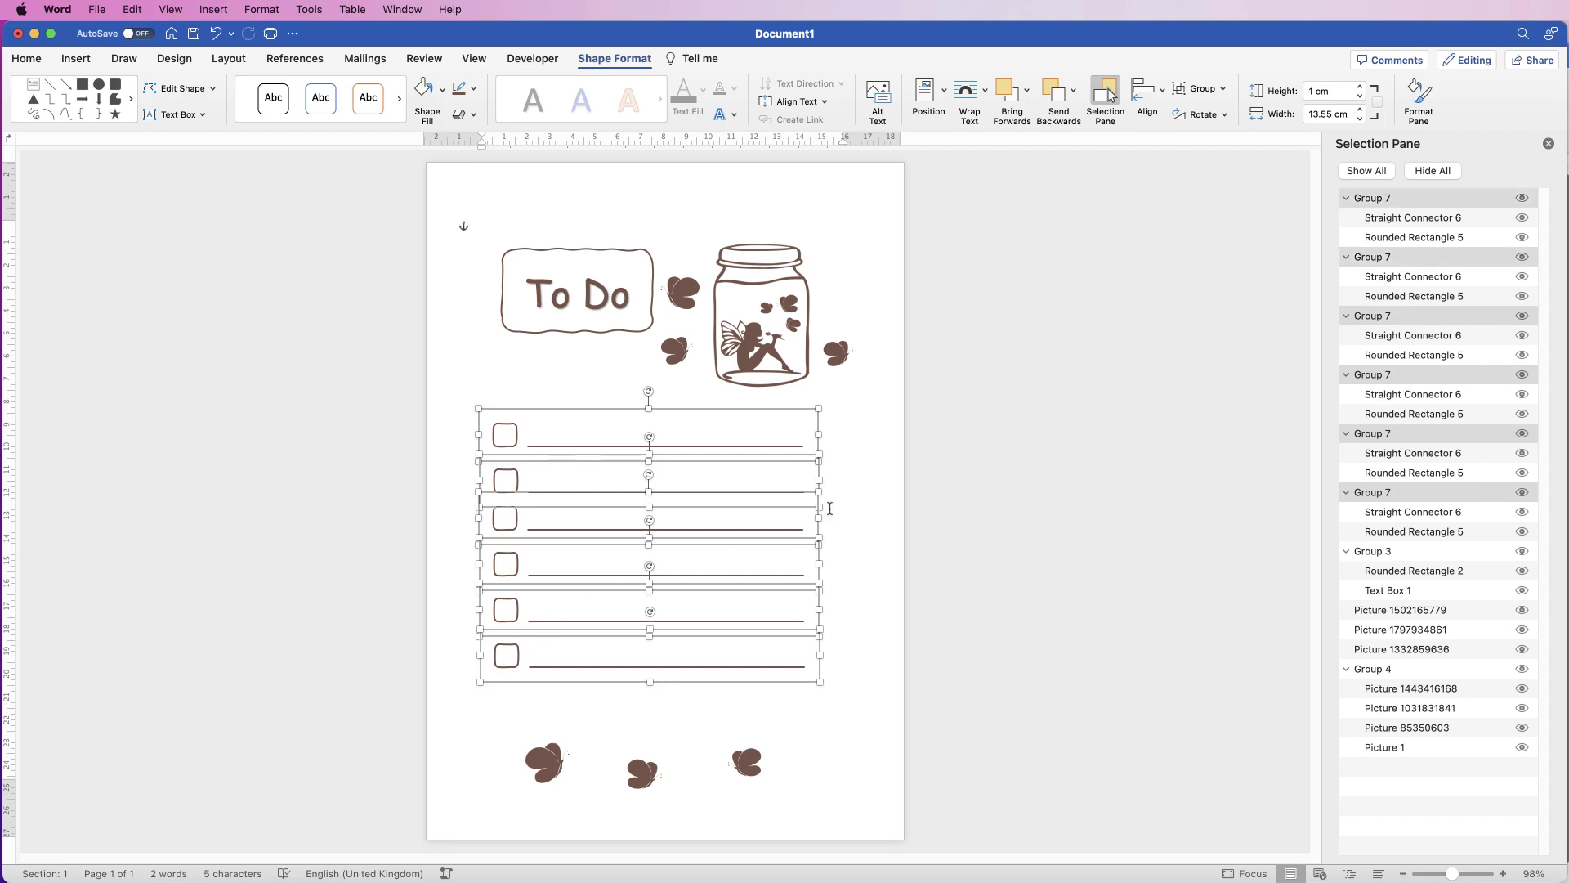
{"action": "left_click", "coordinate": [1346, 197]}
{"action": "left_click", "coordinate": [1347, 217]}
{"action": "left_click", "coordinate": [1347, 237]}
{"action": "left_click", "coordinate": [1347, 257]}
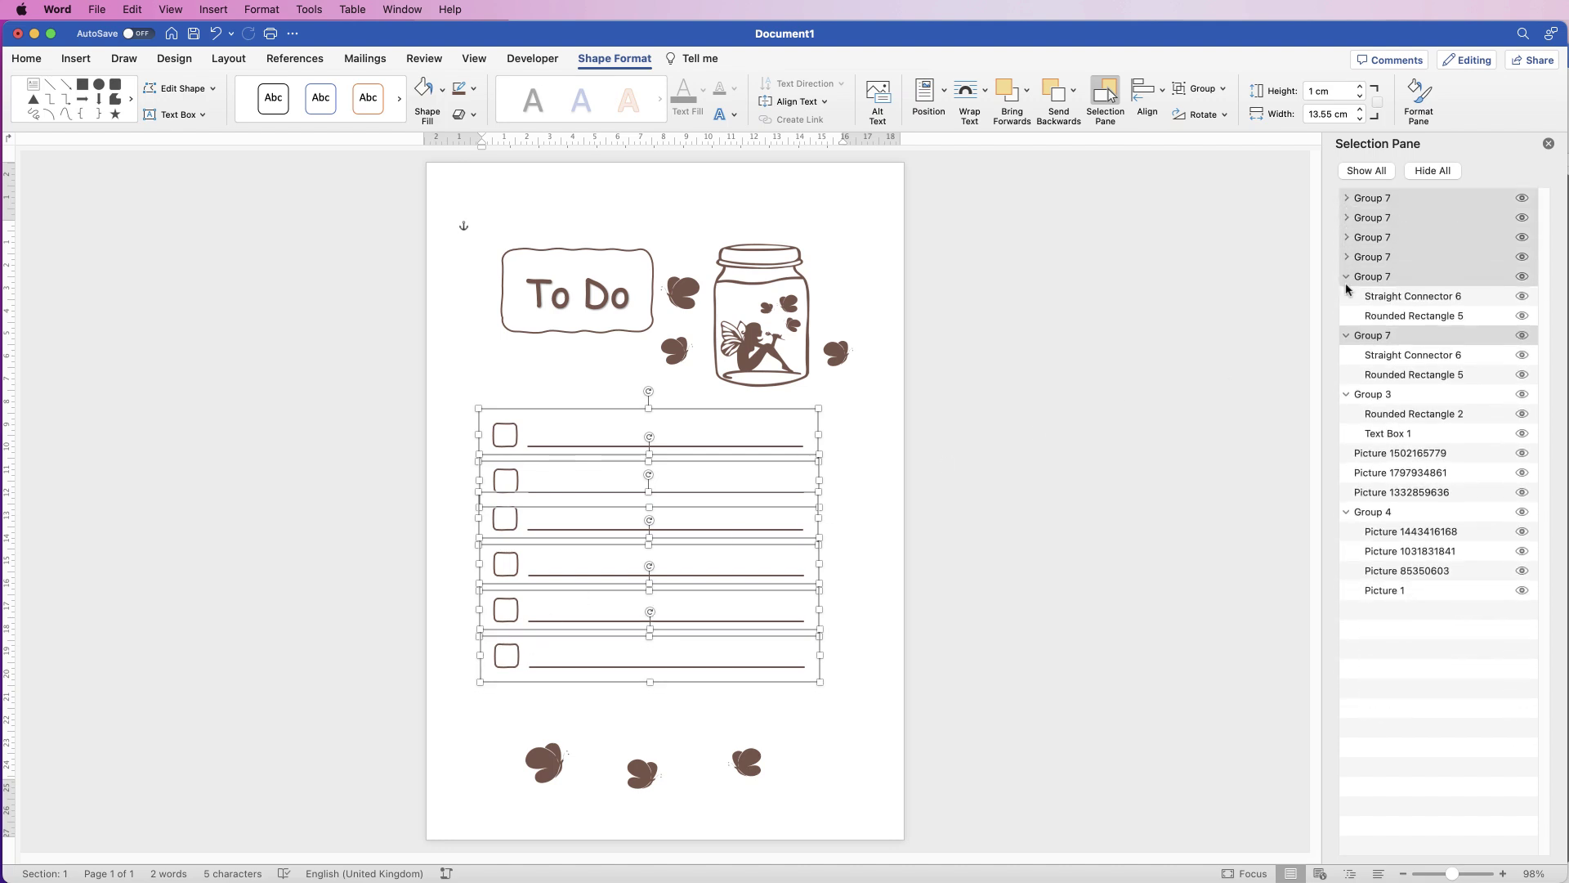
{"action": "left_click", "coordinate": [1347, 276]}
{"action": "left_click", "coordinate": [1347, 297]}
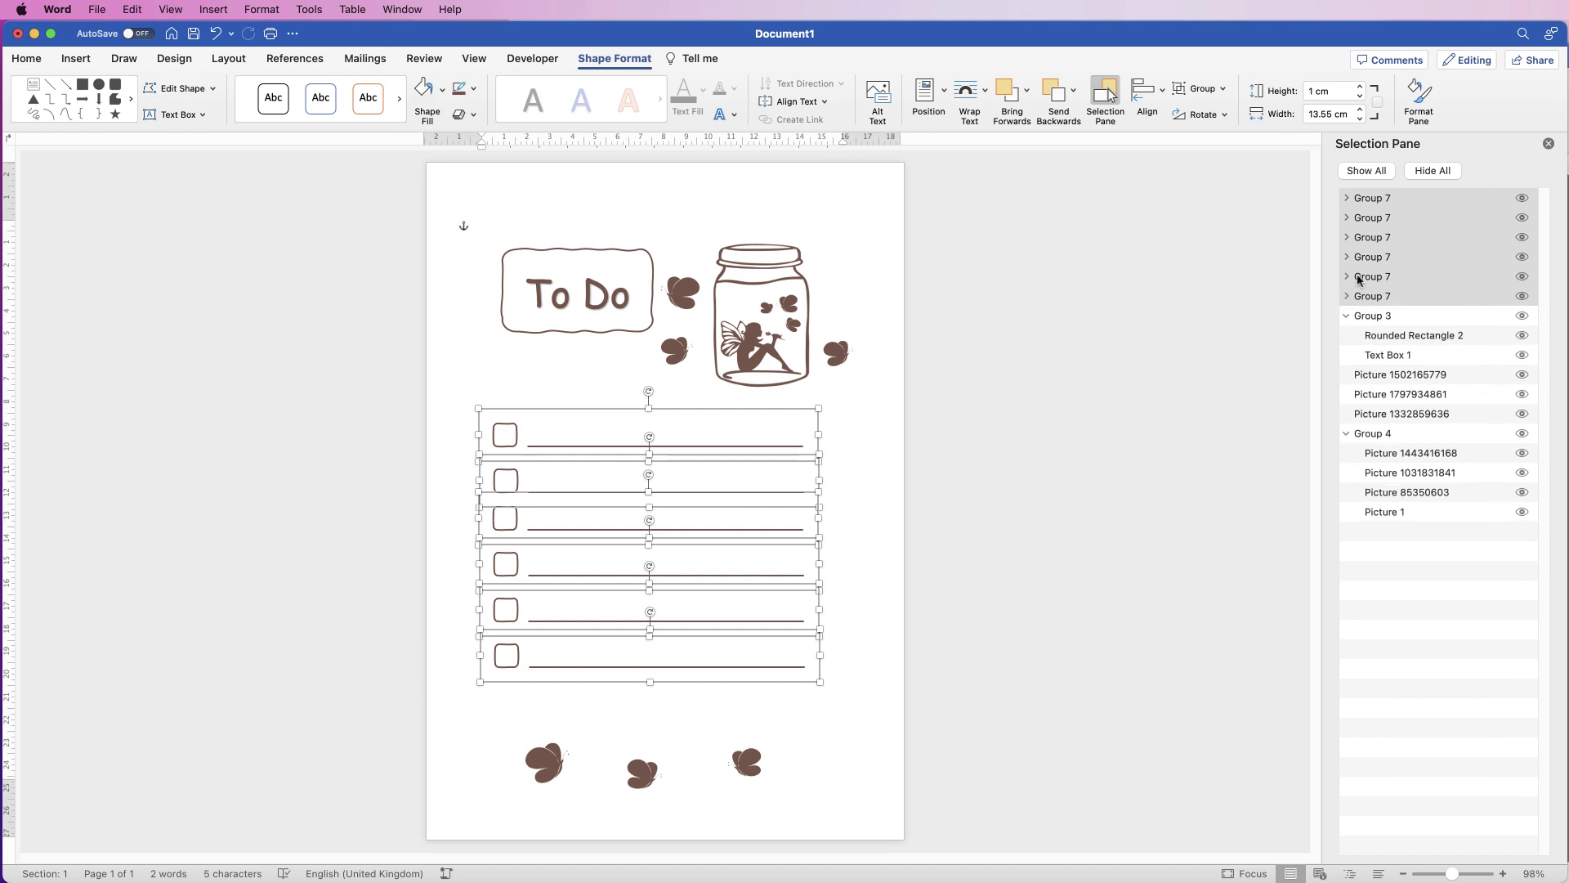
{"action": "left_click", "coordinate": [1406, 199]}
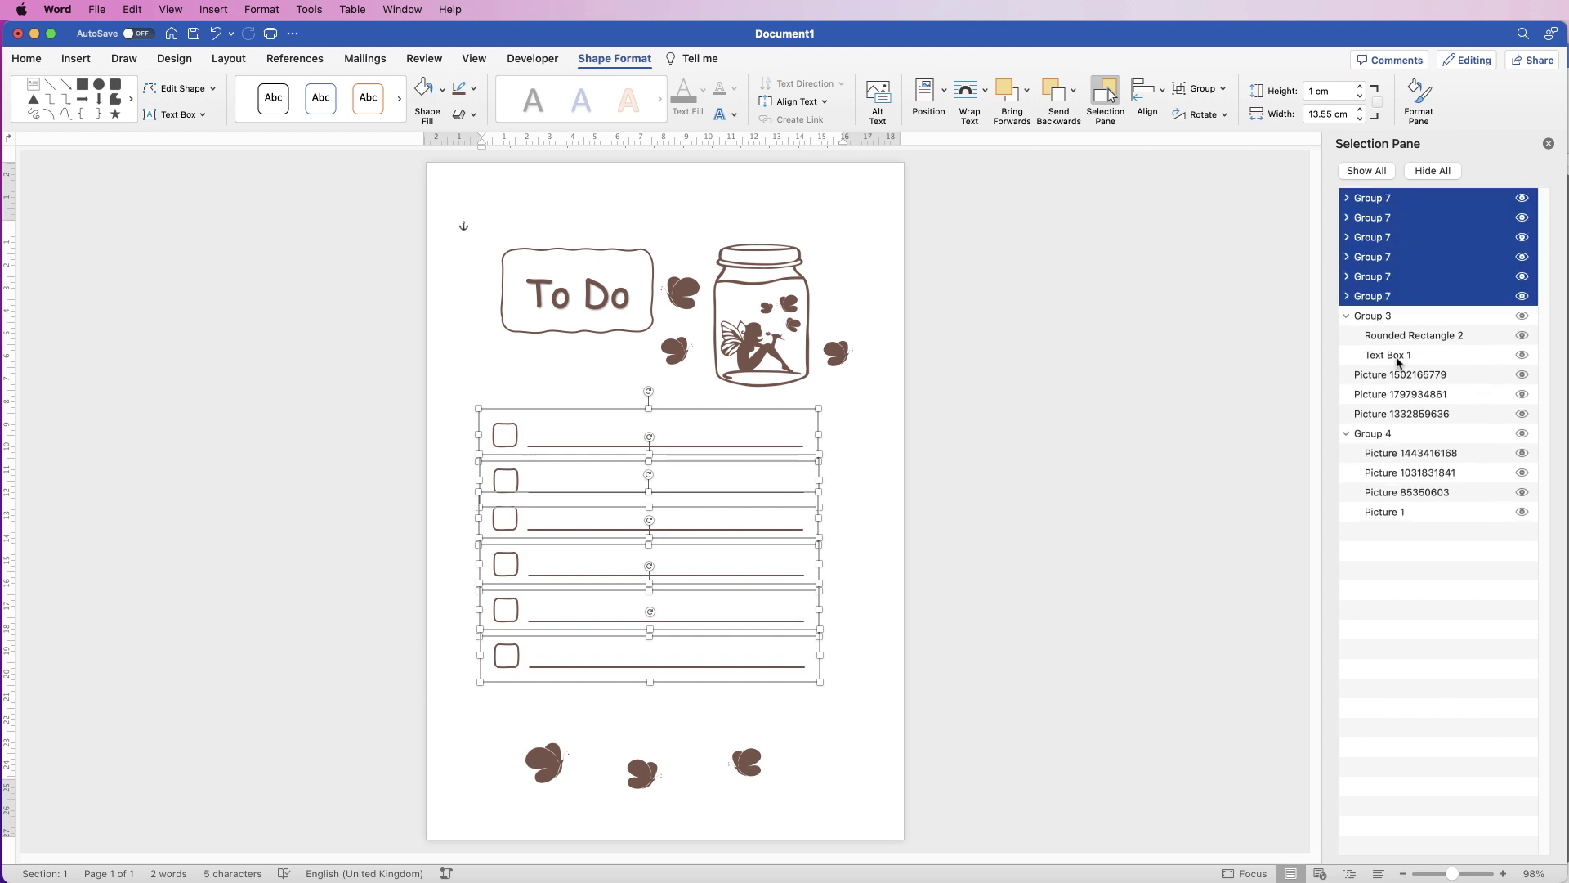
{"action": "left_click", "coordinate": [1164, 380]}
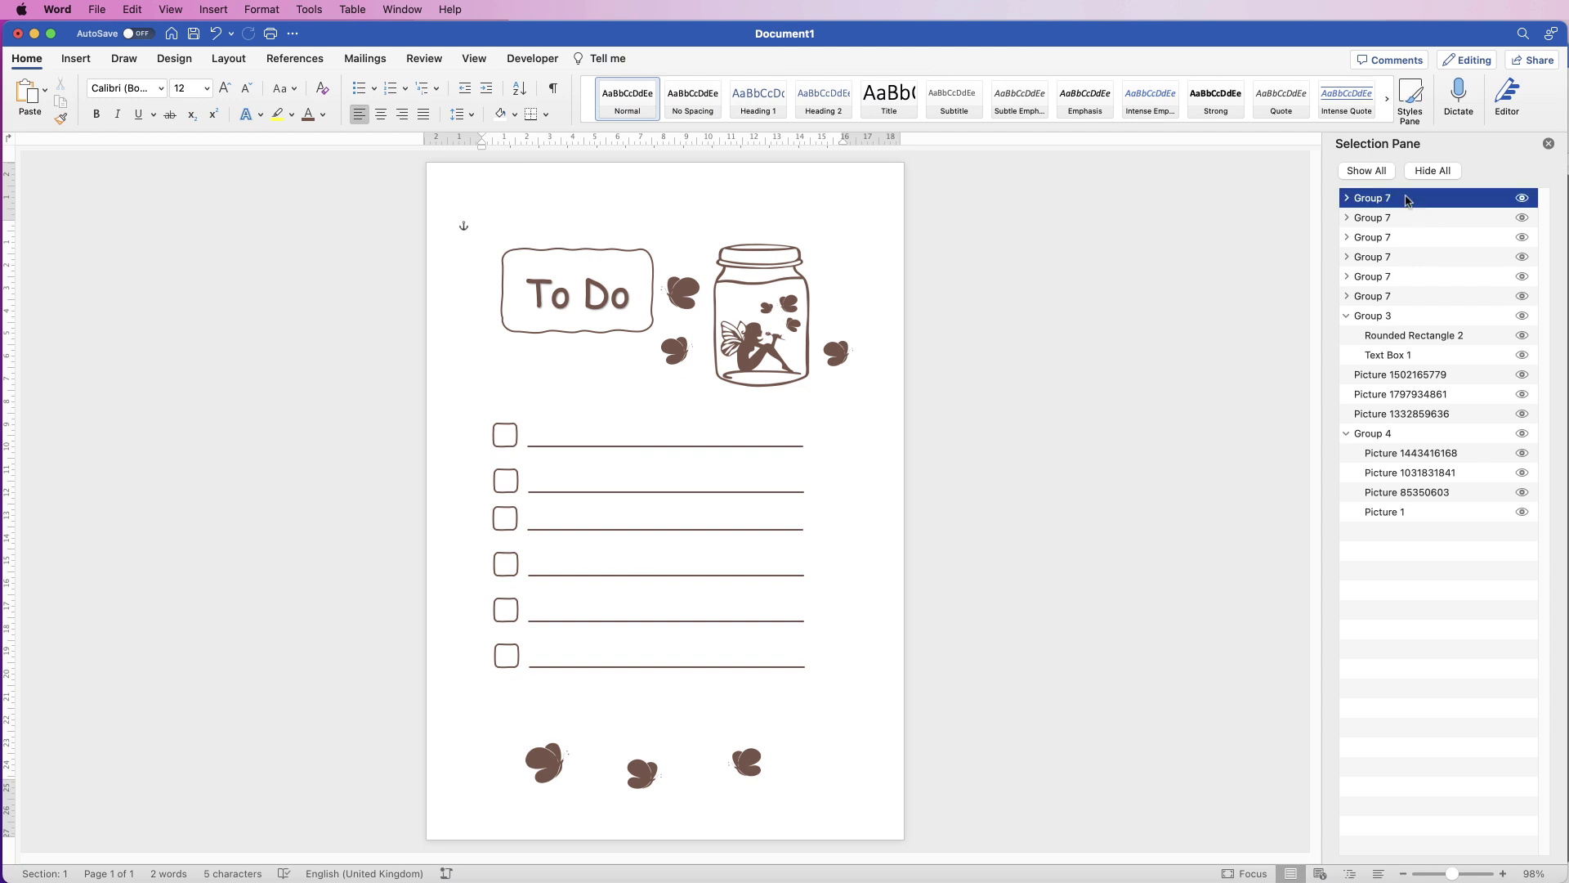
Distribute the "To Do" heading group and the six checkbox rows vertically as one selection, and align them all to the left.
{"action": "left_click", "coordinate": [1410, 317], "text": "shift"}
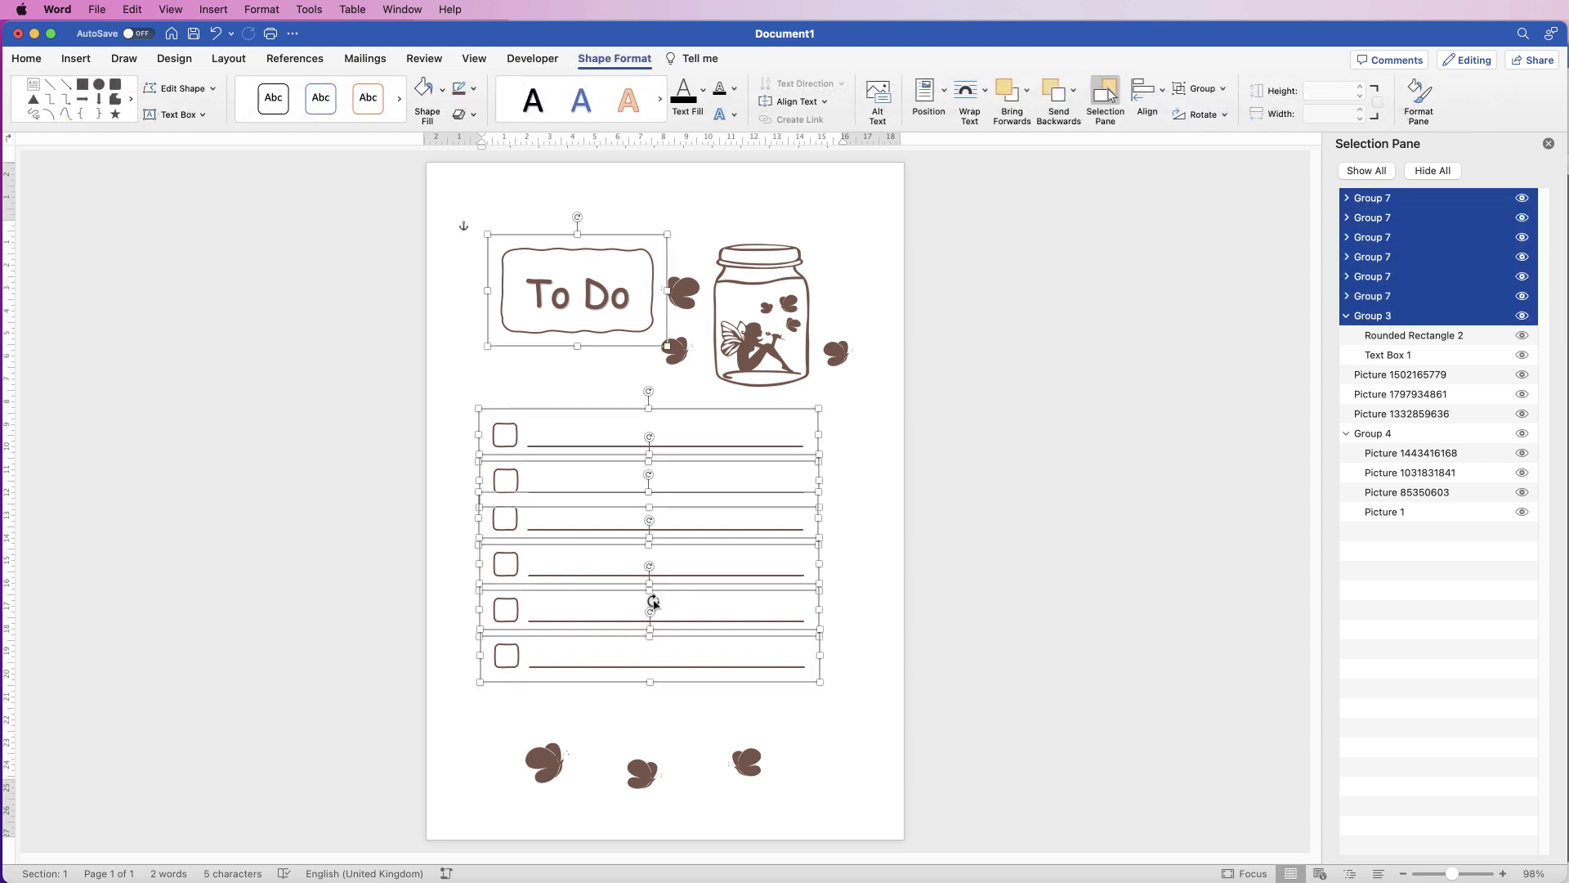
{"action": "left_click", "coordinate": [1147, 92]}
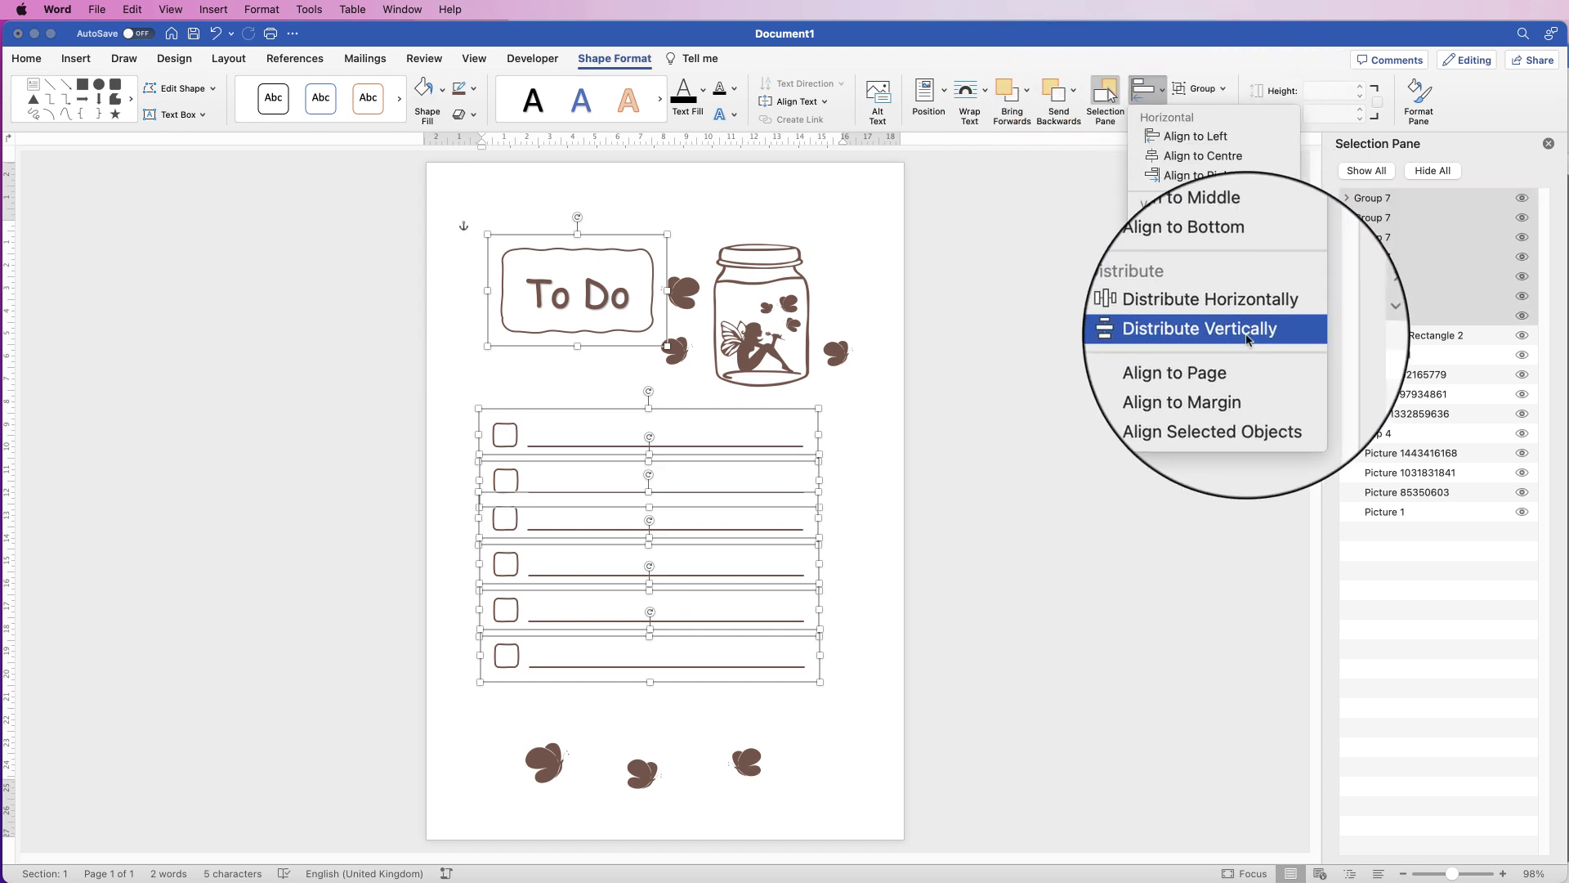
{"action": "left_click", "coordinate": [1183, 338]}
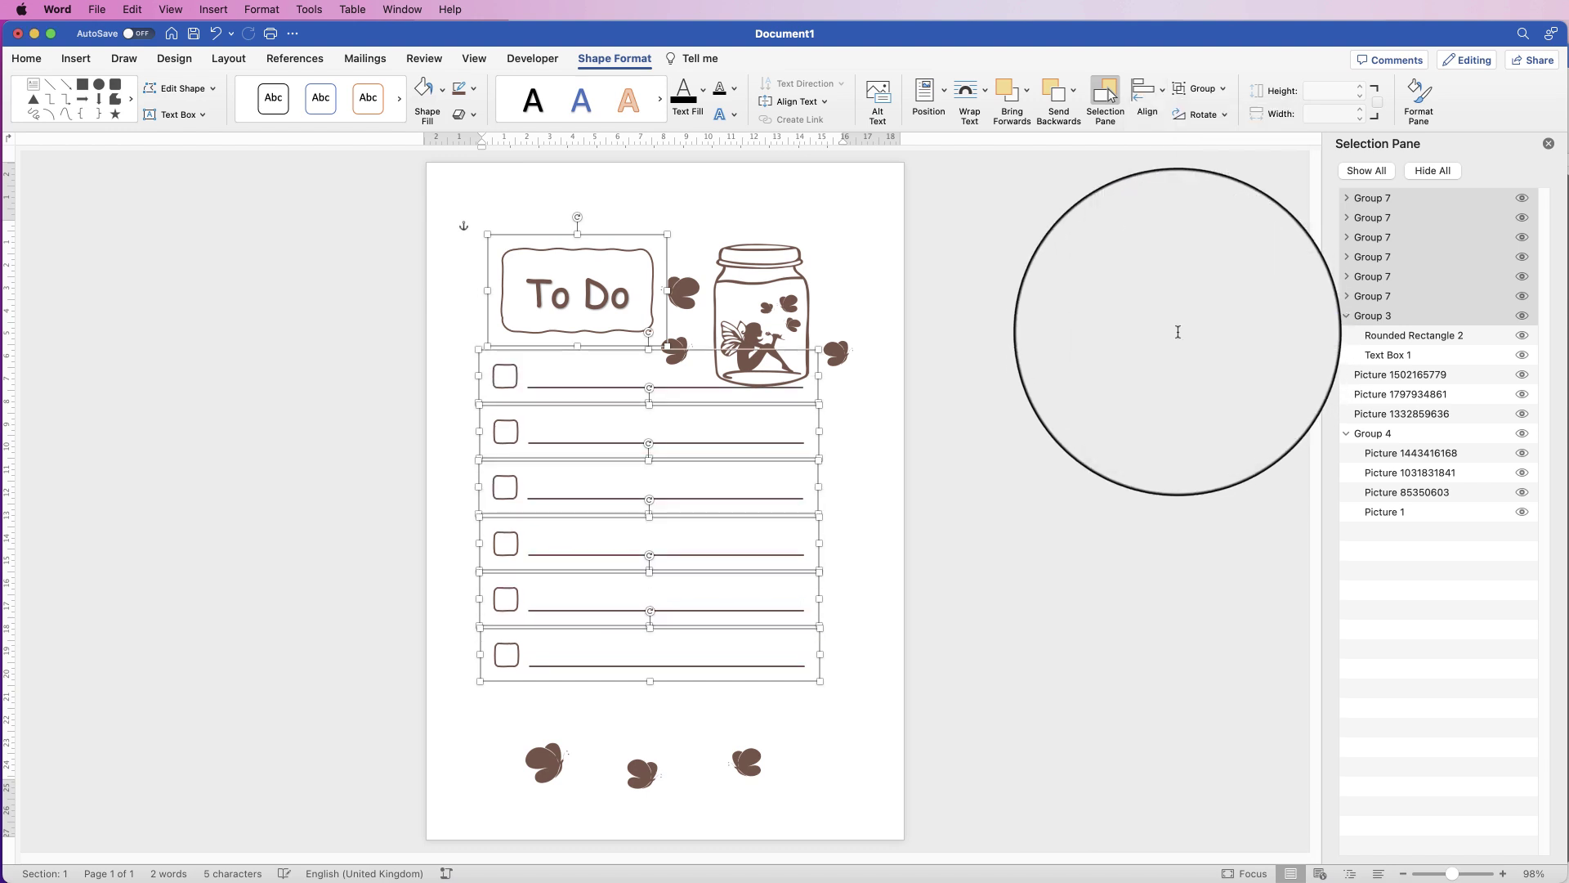
{"action": "left_click", "coordinate": [1161, 90]}
{"action": "left_click", "coordinate": [1193, 142]}
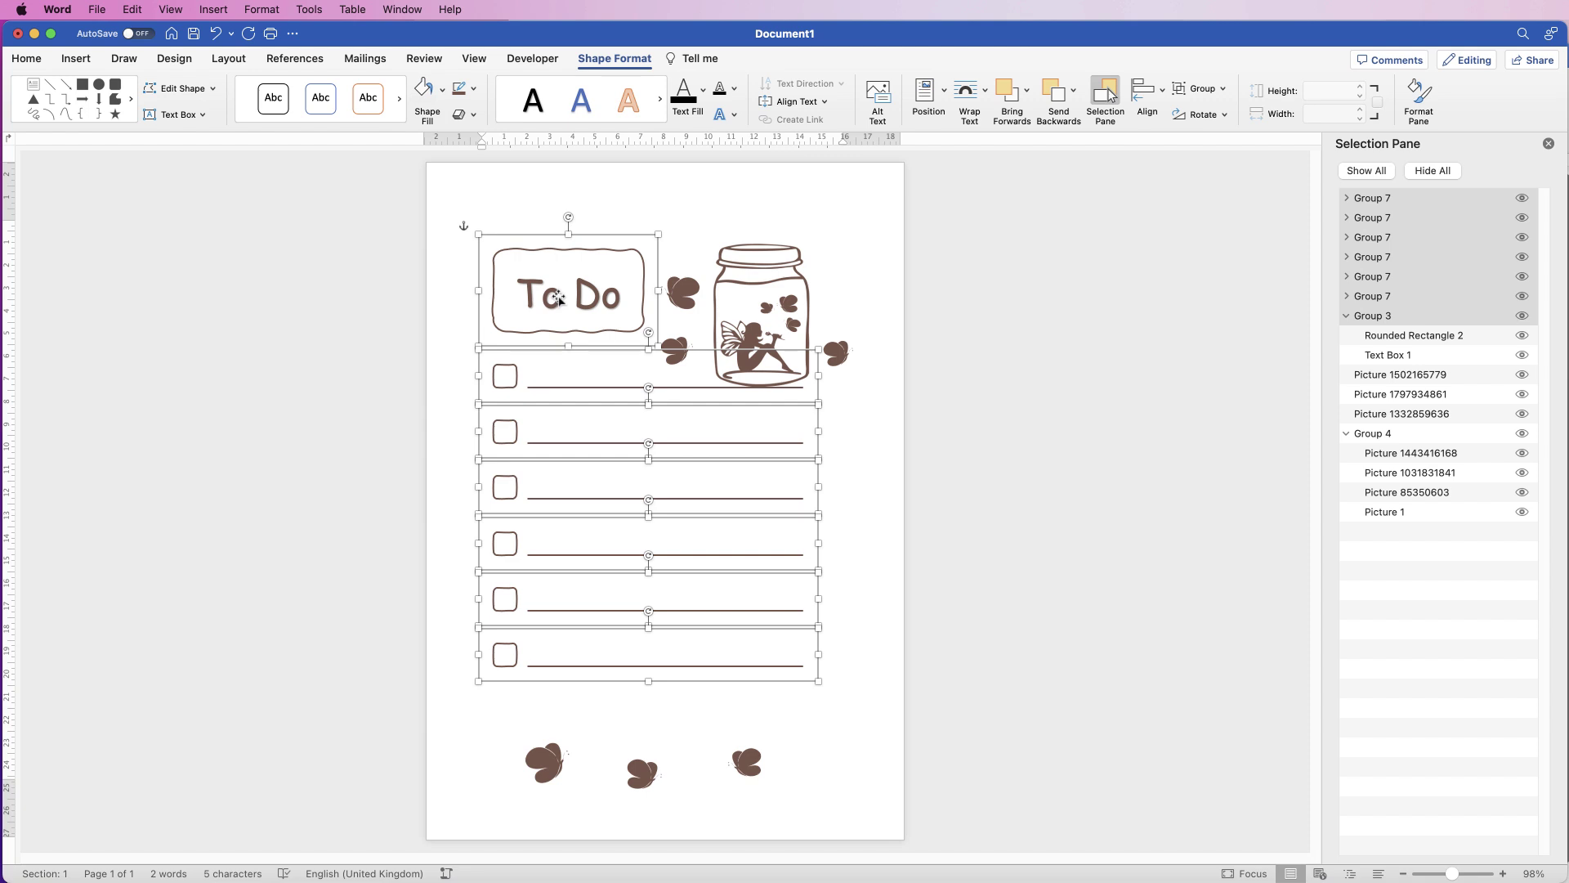
{"action": "left_click", "coordinate": [862, 316]}
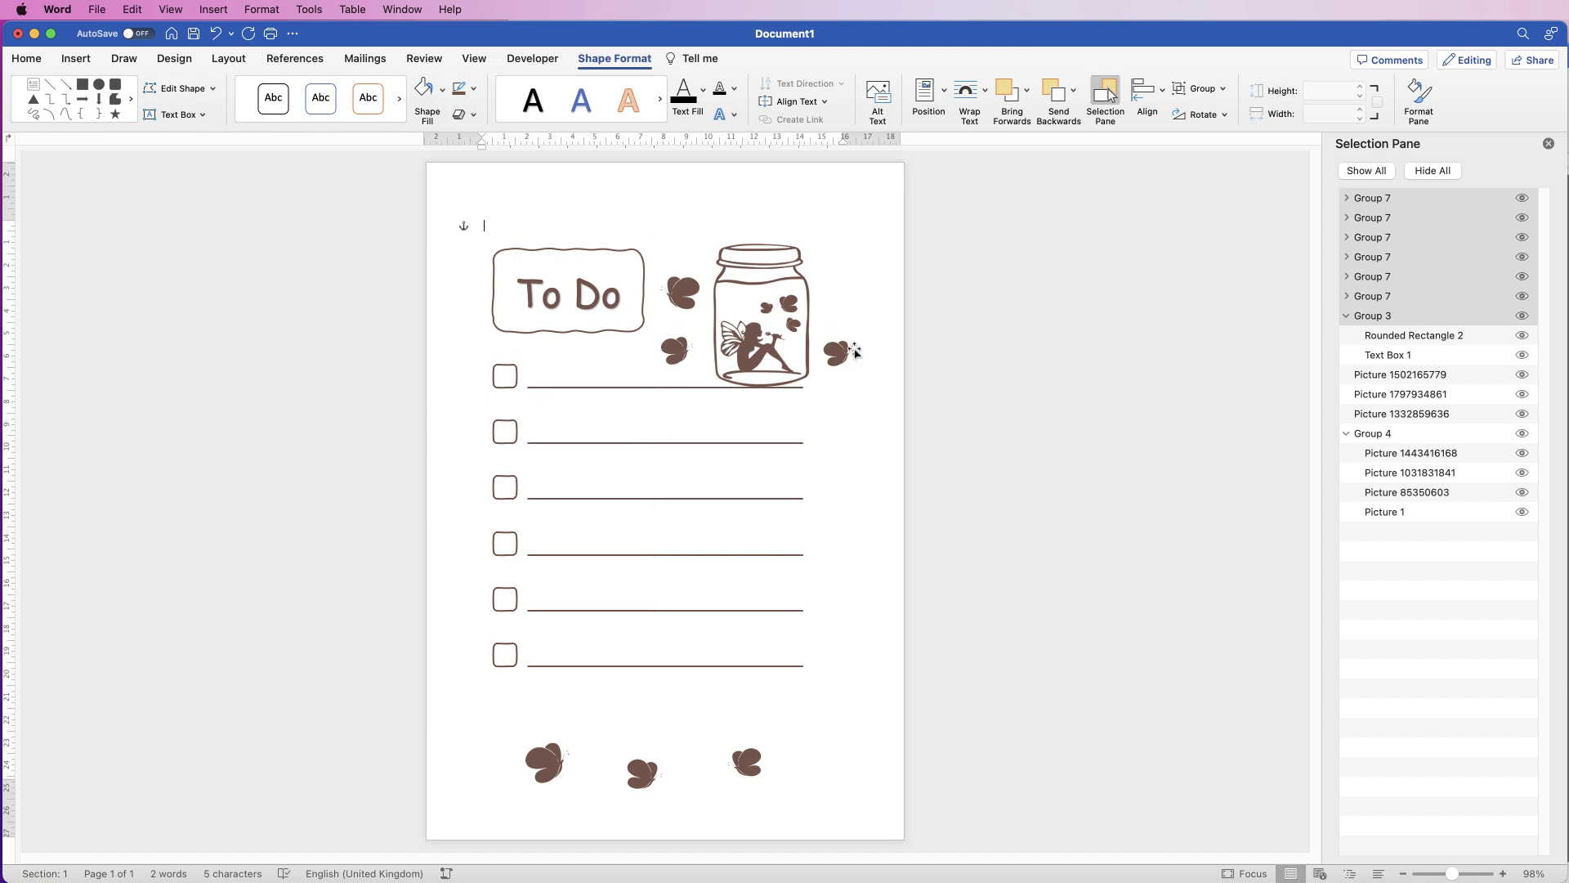
Lower the first checkbox row and raise the last one slightly, and distribute the six rows vertically with their left edges aligned.
{"action": "left_click_drag", "start_coordinate": [607, 401], "coordinate": [607, 411]}
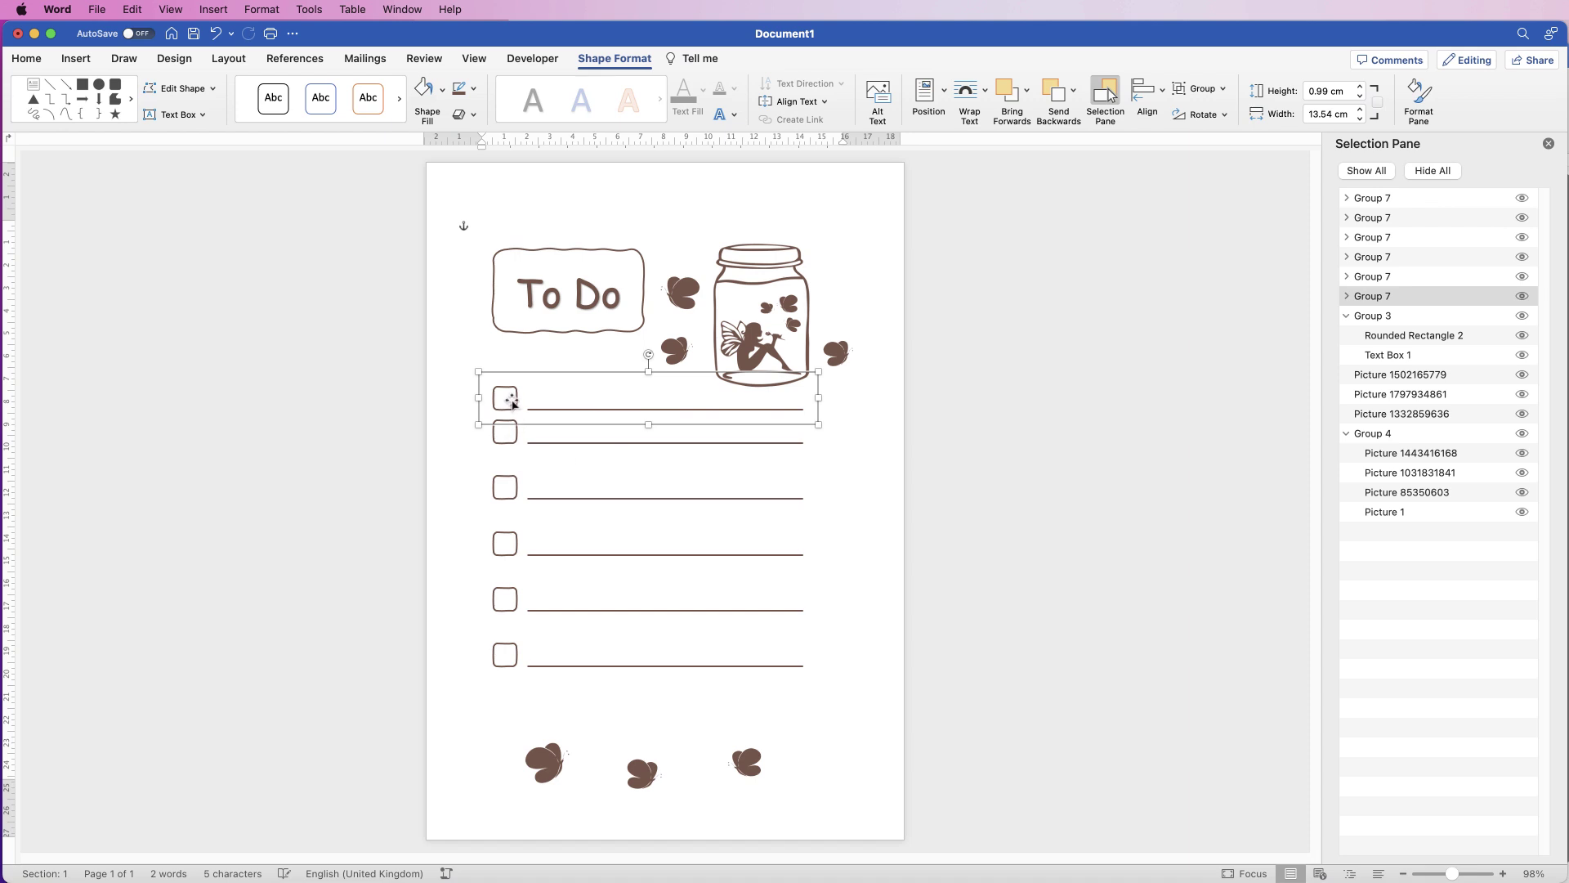
{"action": "left_click_drag", "start_coordinate": [515, 660], "coordinate": [517, 650]}
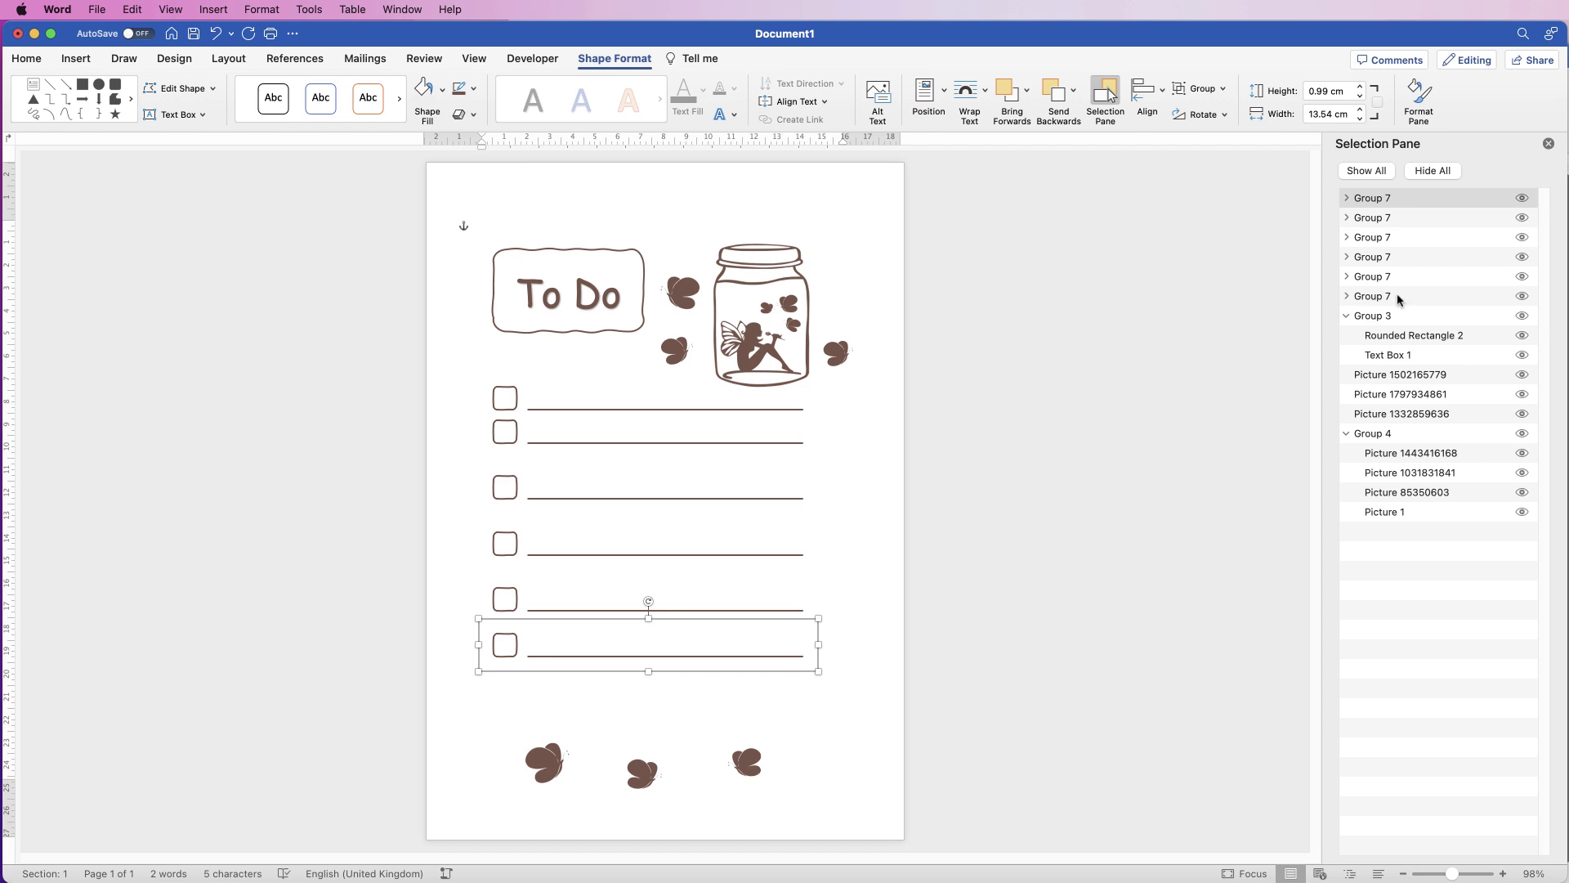
{"action": "left_click", "coordinate": [1398, 296], "text": "shift"}
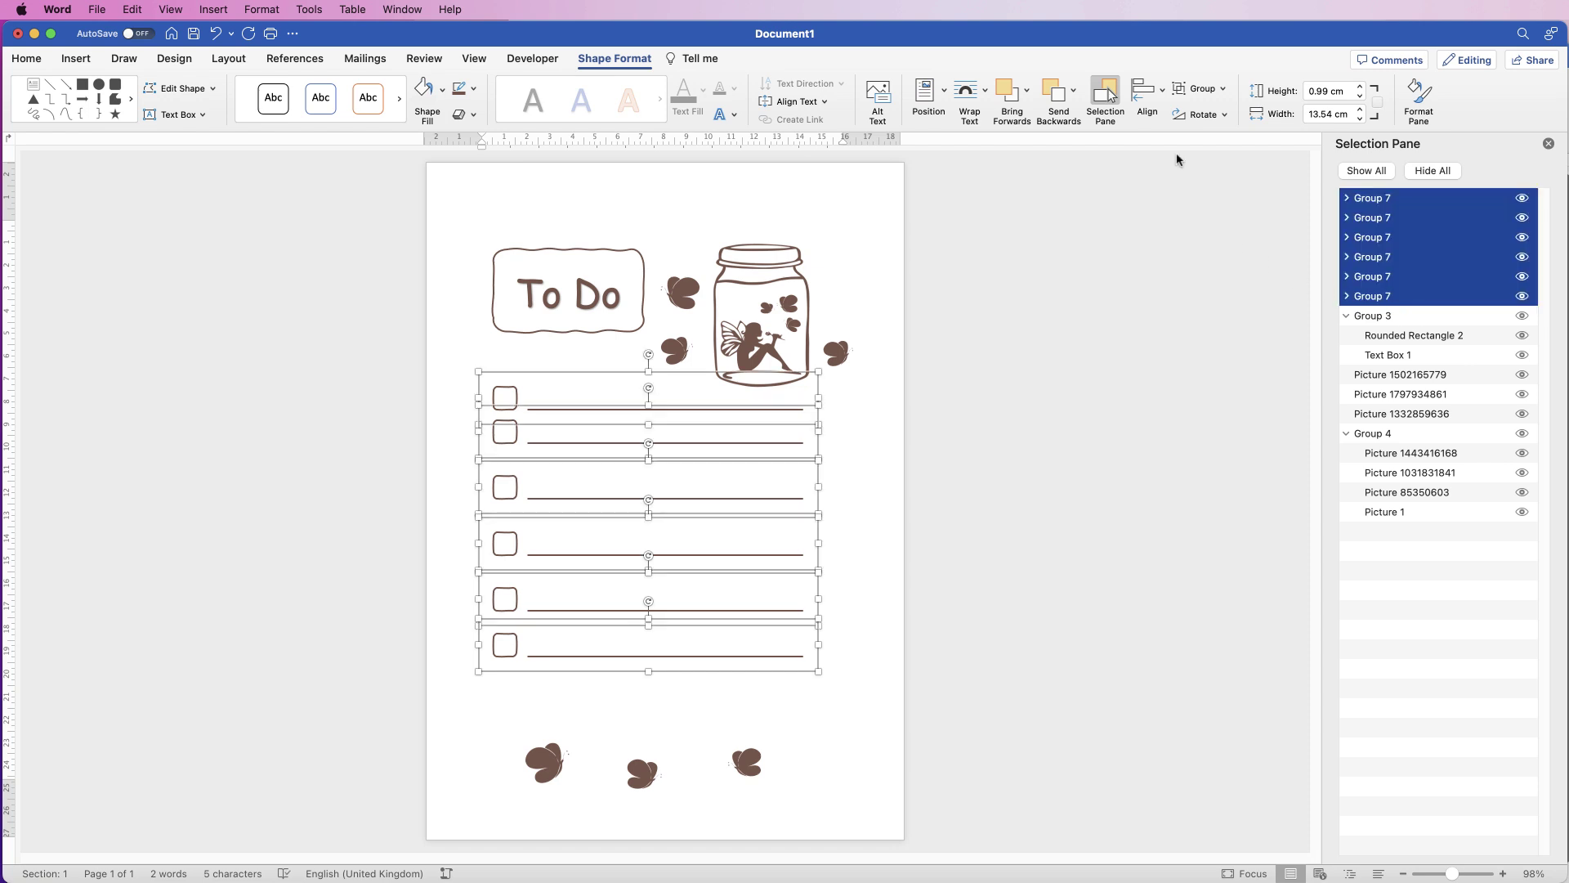
{"action": "left_click", "coordinate": [1147, 97]}
{"action": "left_click", "coordinate": [1179, 333]}
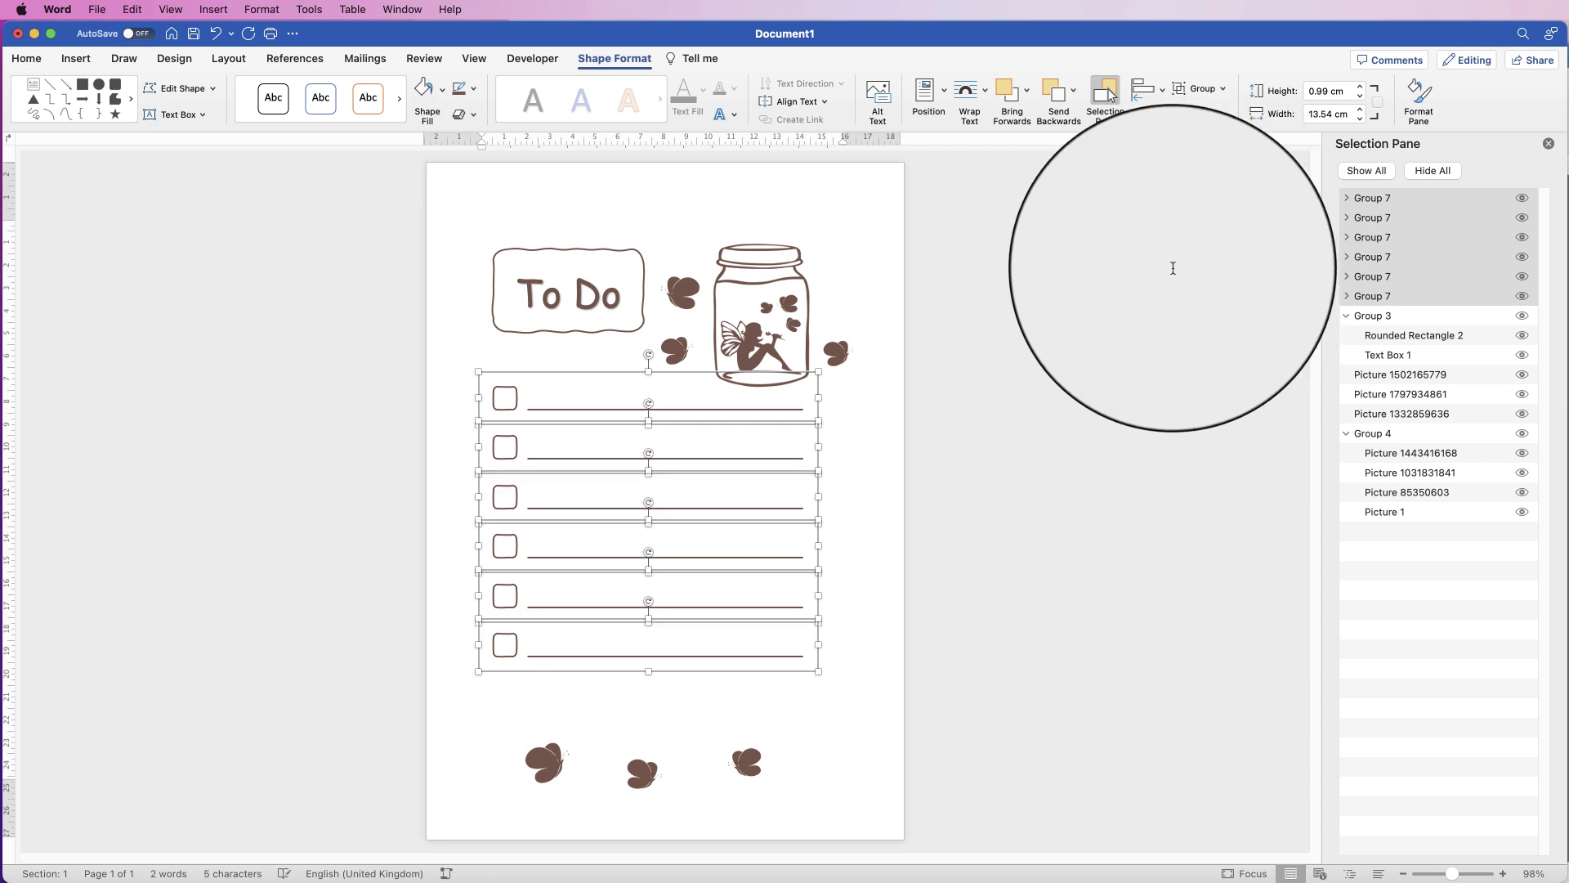
{"action": "left_click", "coordinate": [1146, 91]}
{"action": "left_click", "coordinate": [1167, 141]}
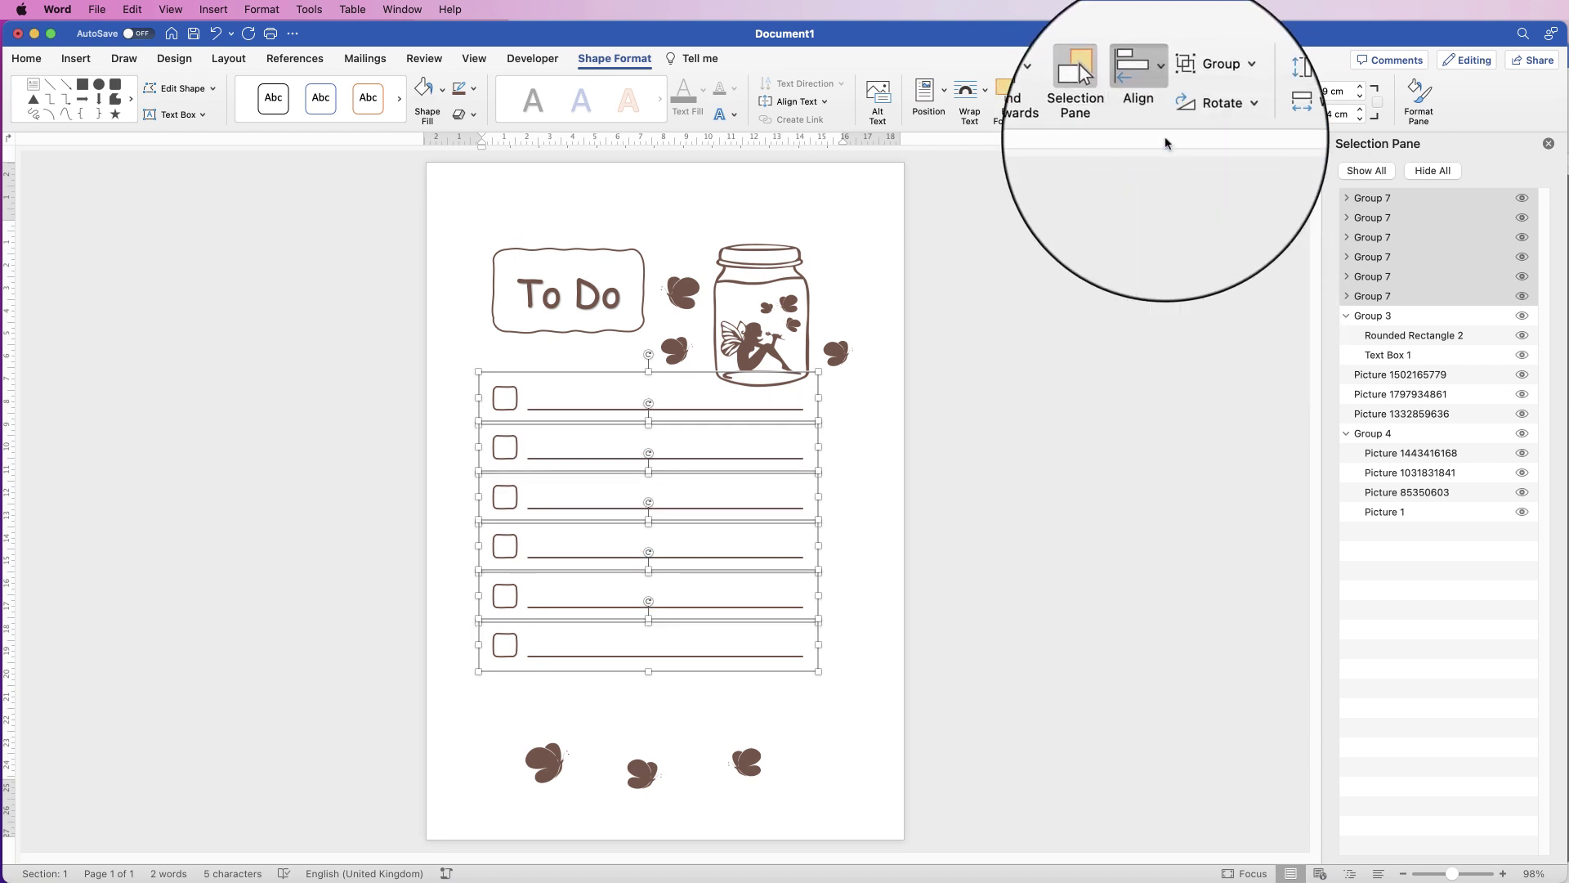
Group the six checkbox rows and move the group down clear of the jar, aligned to the centre of the page.
{"action": "left_click", "coordinate": [1224, 101]}
{"action": "left_click", "coordinate": [1216, 118]}
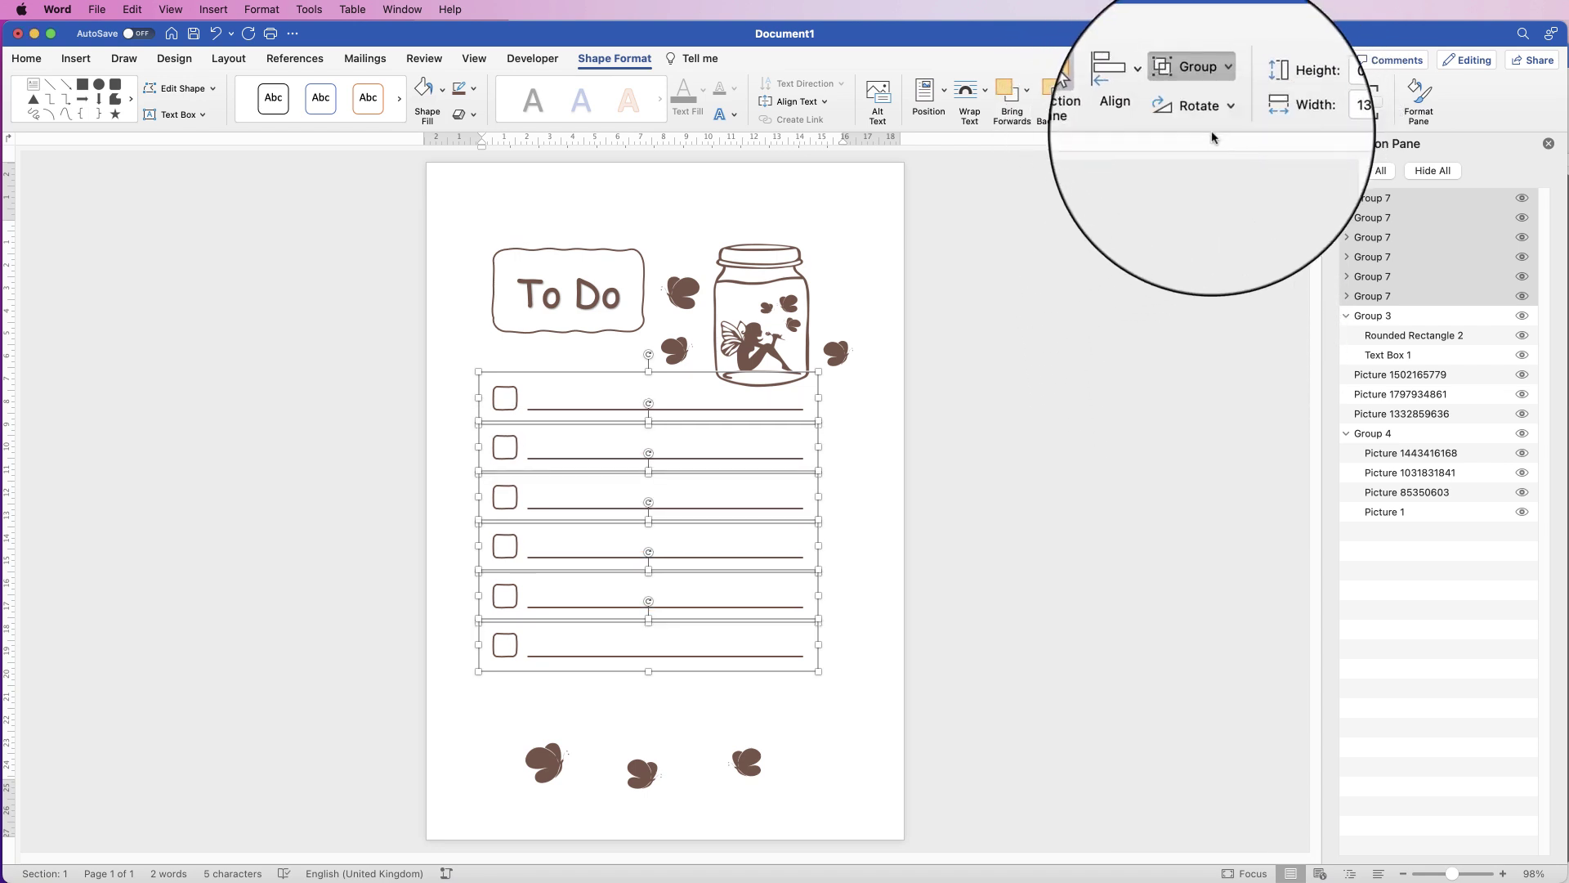
{"action": "left_click", "coordinate": [688, 572]}
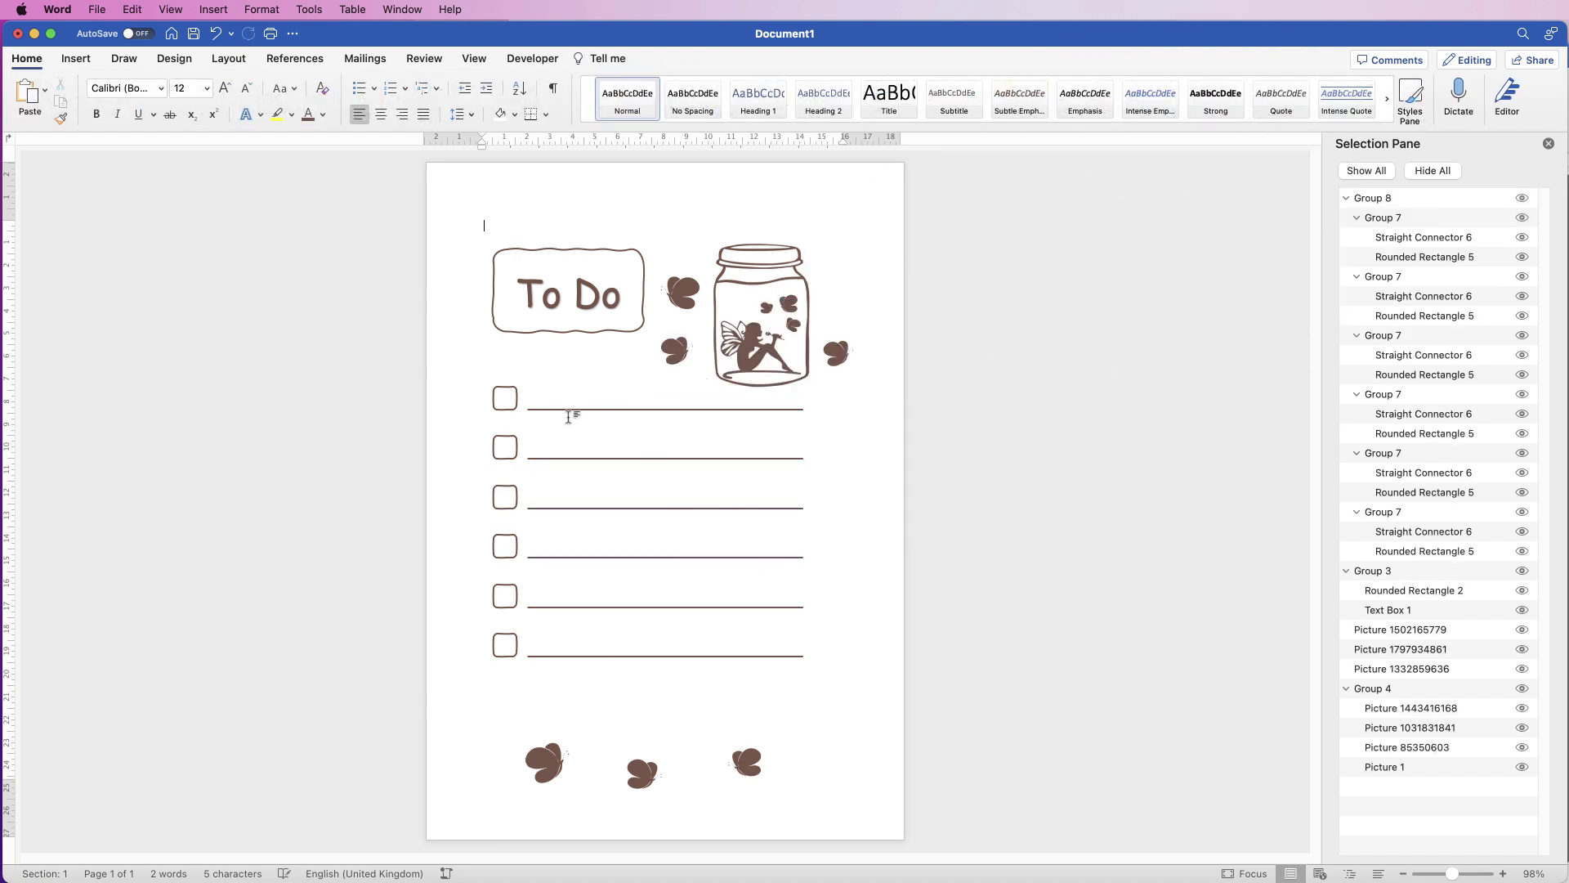
{"action": "left_click_drag", "start_coordinate": [779, 409], "coordinate": [788, 439]}
{"action": "left_click", "coordinate": [614, 59]}
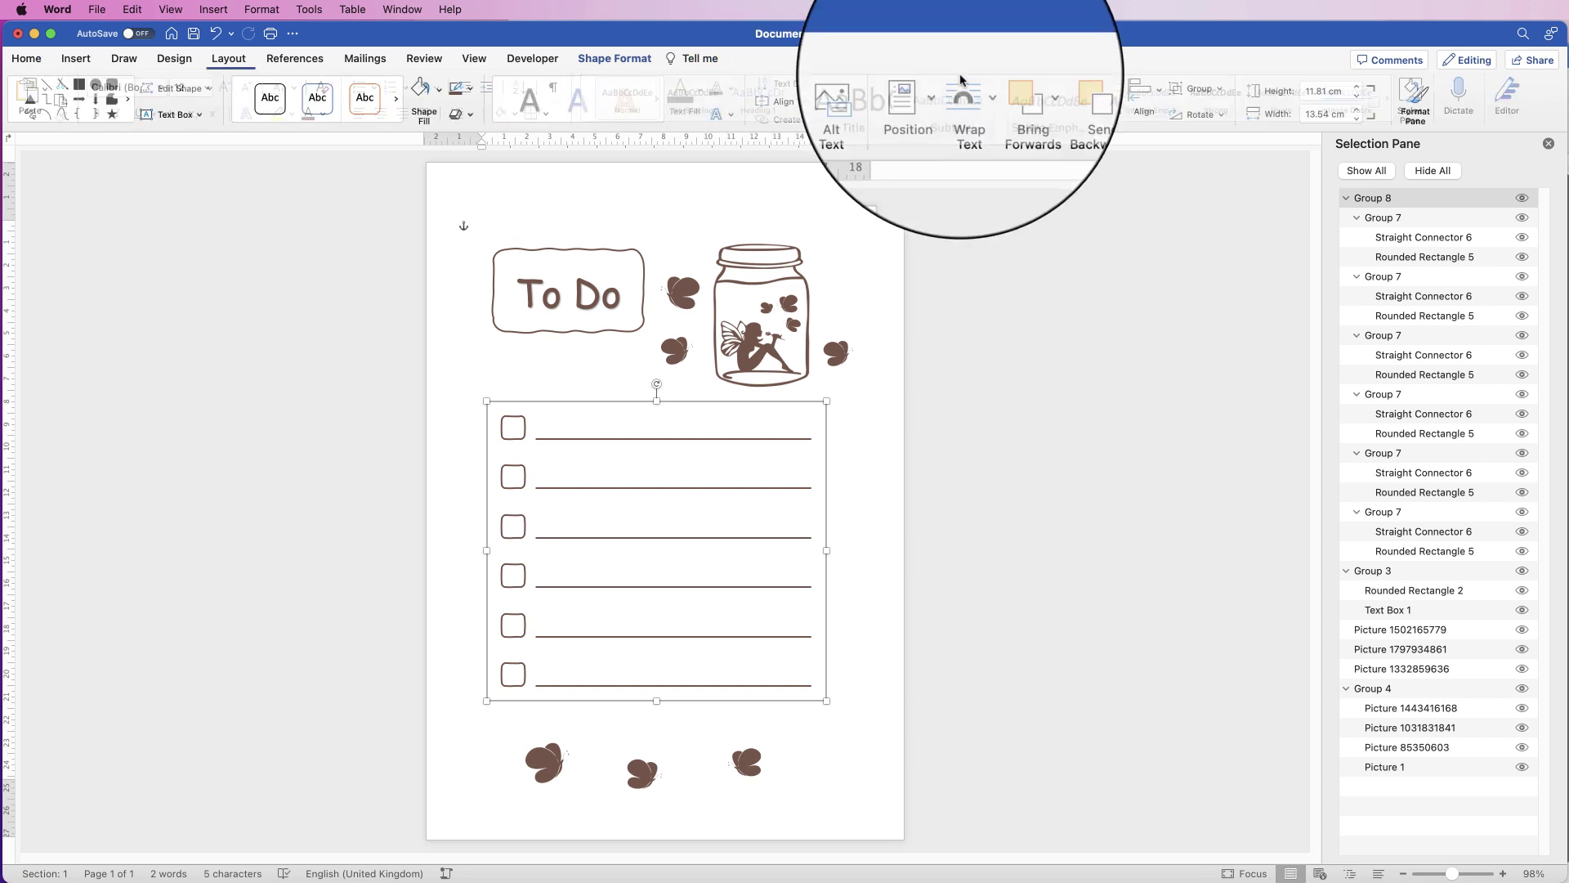
{"action": "left_click", "coordinate": [1144, 89]}
{"action": "left_click", "coordinate": [1169, 153]}
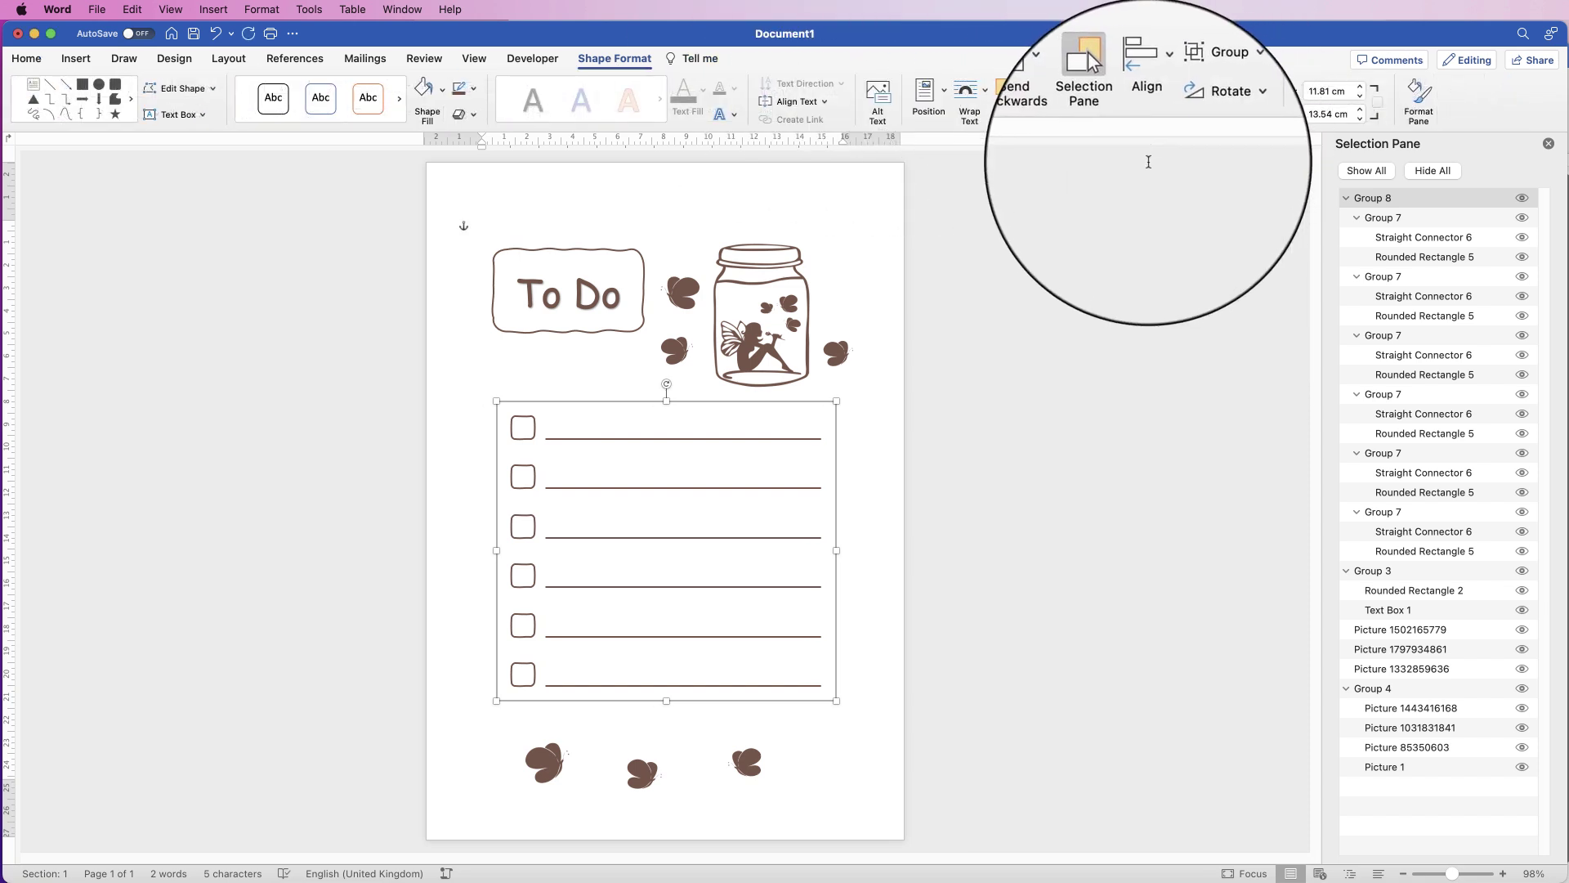
Shift the jar picture group slightly down and right, and scale both it and the "To Do" heading down a little.
{"action": "left_click_drag", "start_coordinate": [761, 320], "coordinate": [770, 328]}
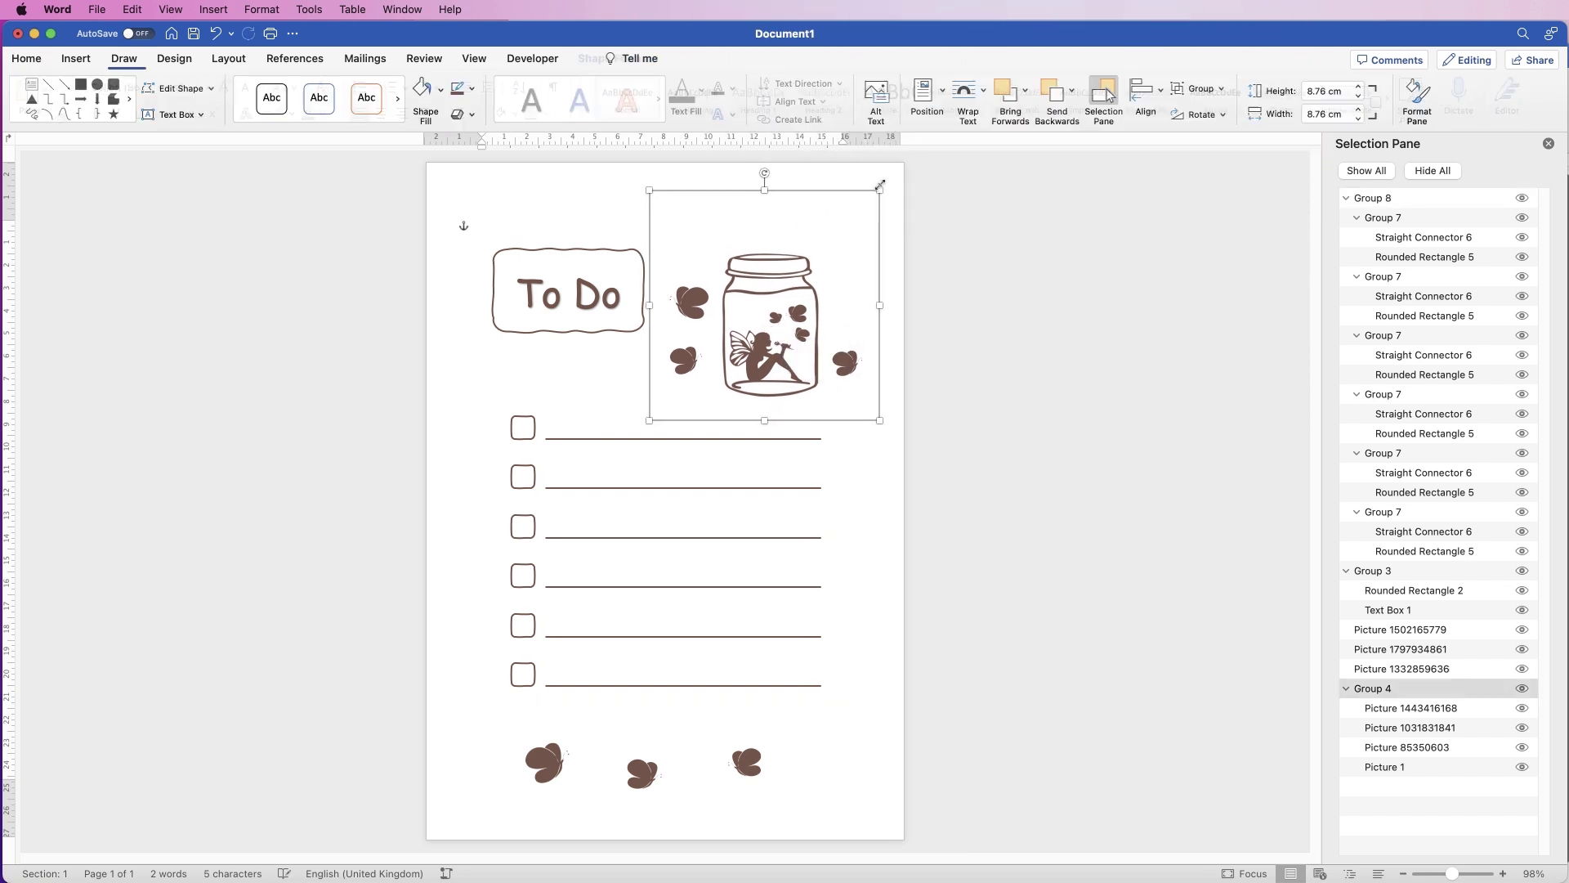
{"action": "left_click_drag", "start_coordinate": [877, 192], "coordinate": [829, 229]}
{"action": "left_click", "coordinate": [568, 290]}
{"action": "left_click_drag", "start_coordinate": [644, 248], "coordinate": [638, 284]}
Group the three butterflies under the list and move the group to about 4.76 cm left and 24.13 cm top.
{"action": "left_click", "coordinate": [748, 764]}
{"action": "left_click", "coordinate": [641, 773], "text": "shift"}
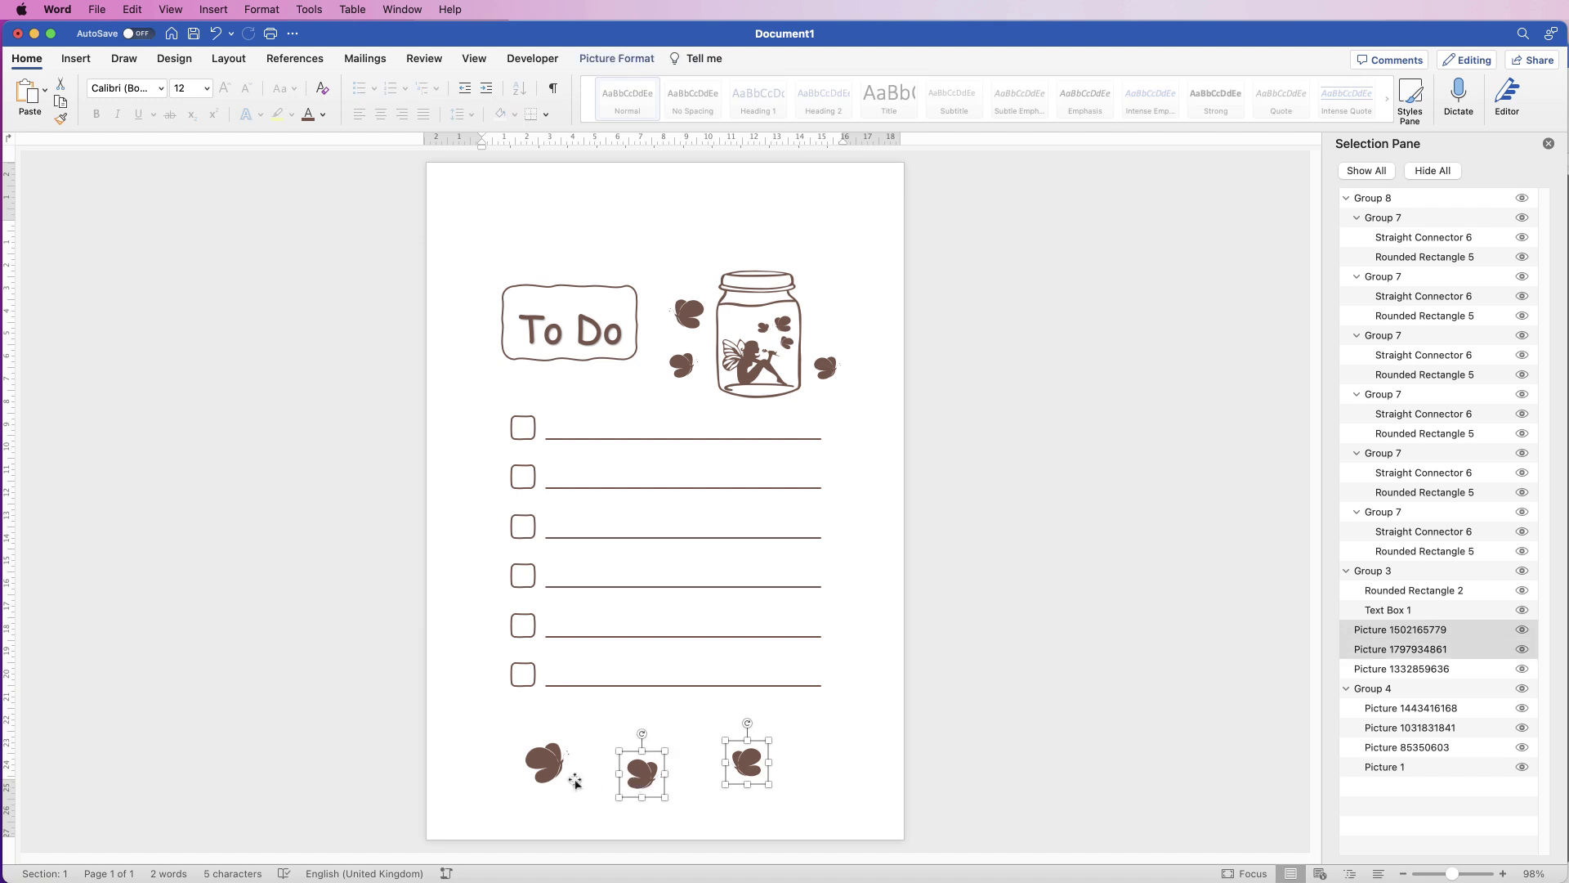
{"action": "left_click", "coordinate": [568, 768], "text": "shift"}
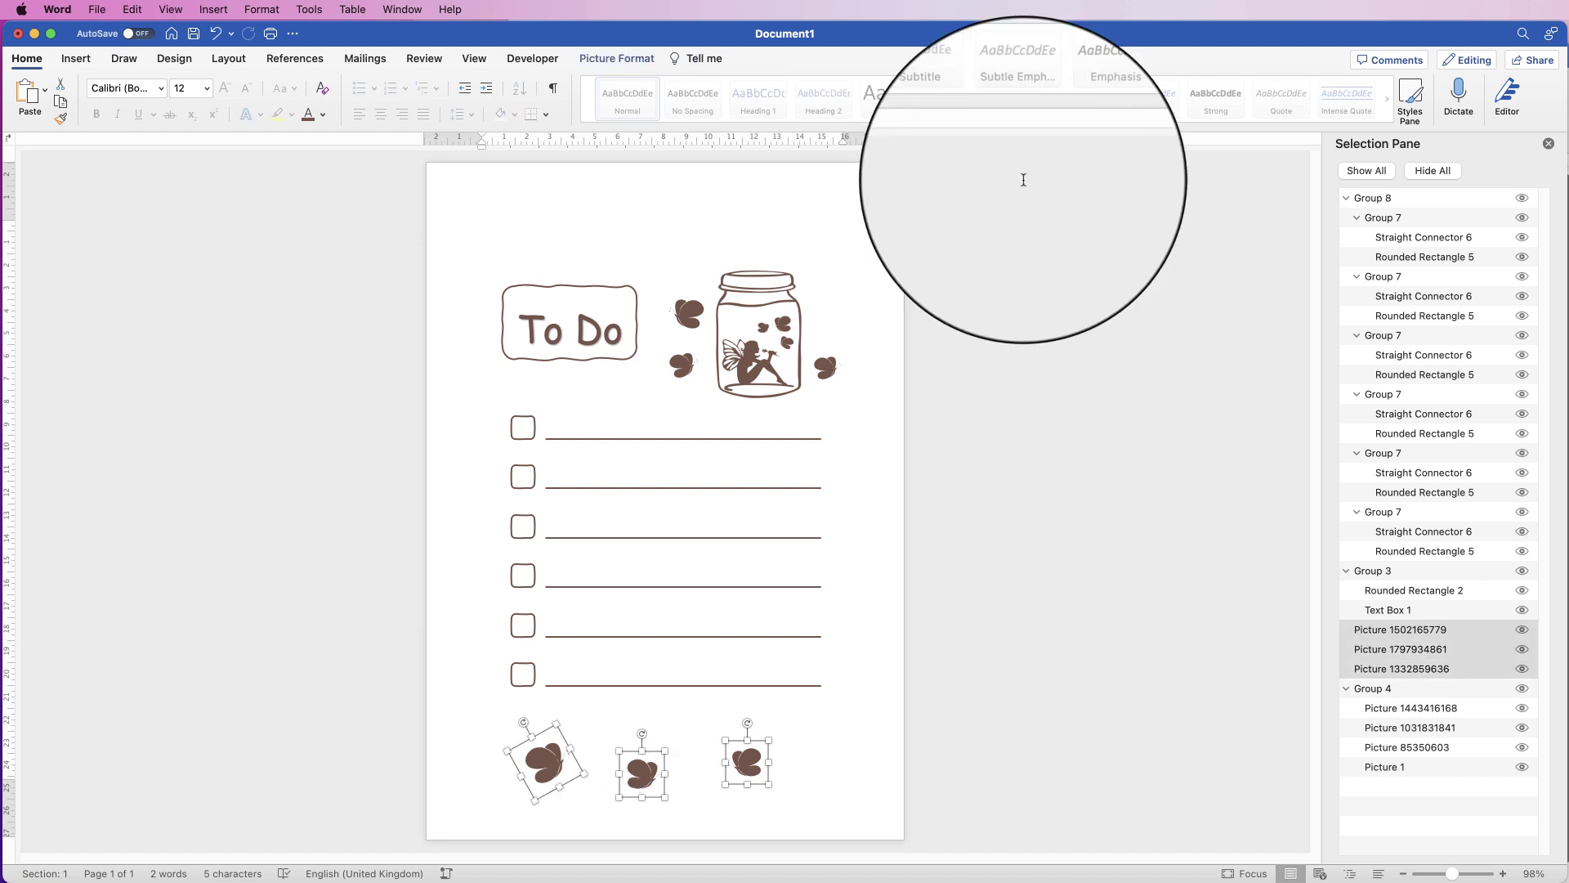
{"action": "left_click", "coordinate": [617, 58]}
{"action": "left_click", "coordinate": [1251, 88]}
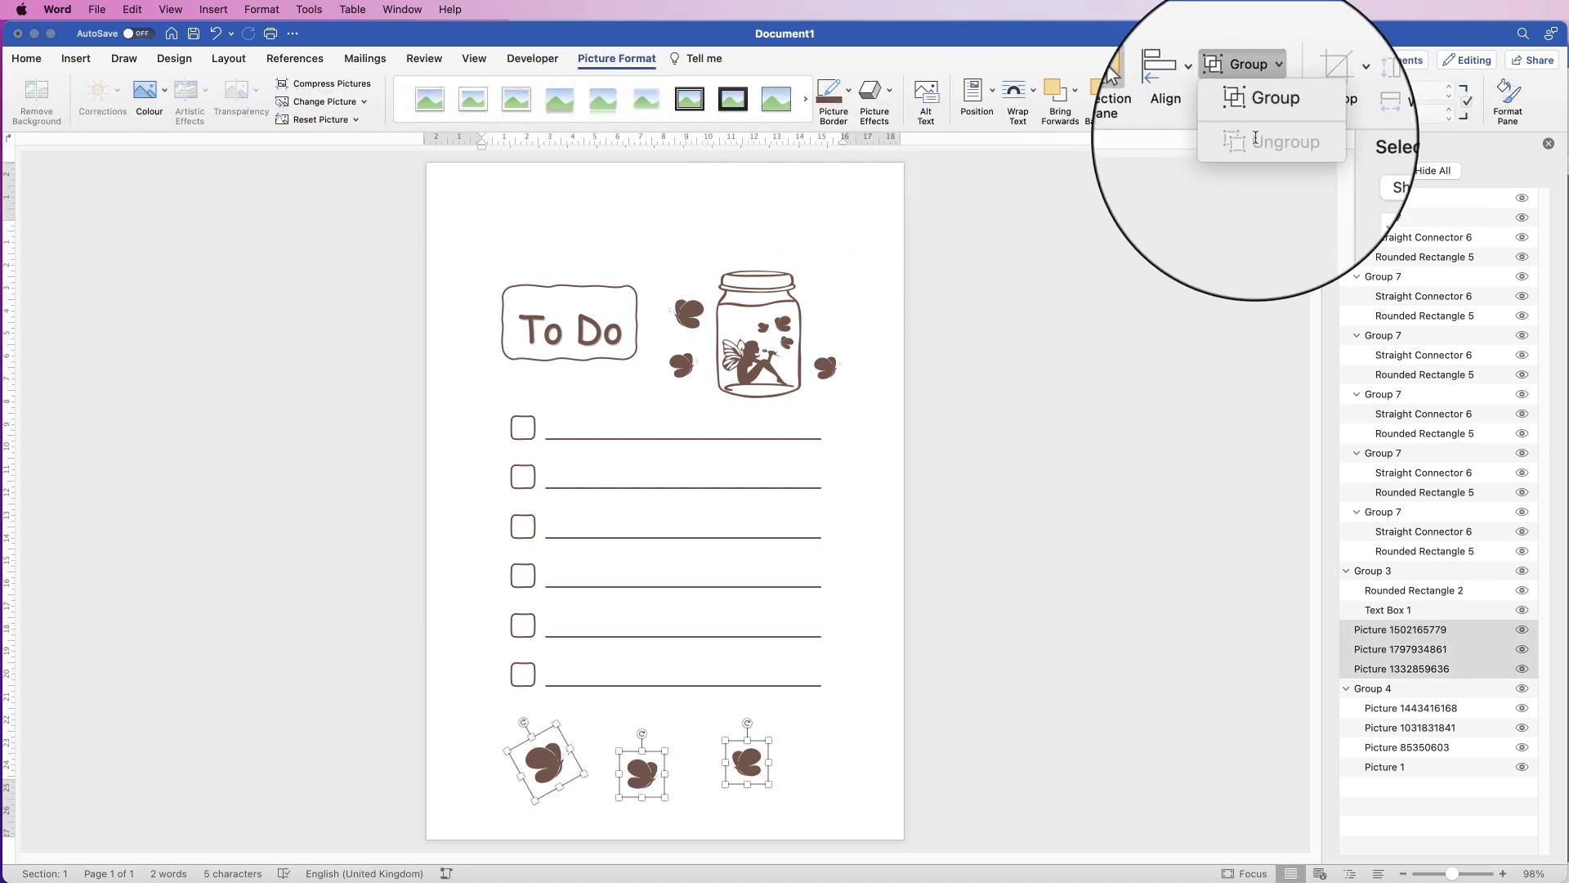
{"action": "left_click", "coordinate": [1246, 108]}
{"action": "left_click_drag", "start_coordinate": [740, 769], "coordinate": [754, 766]}
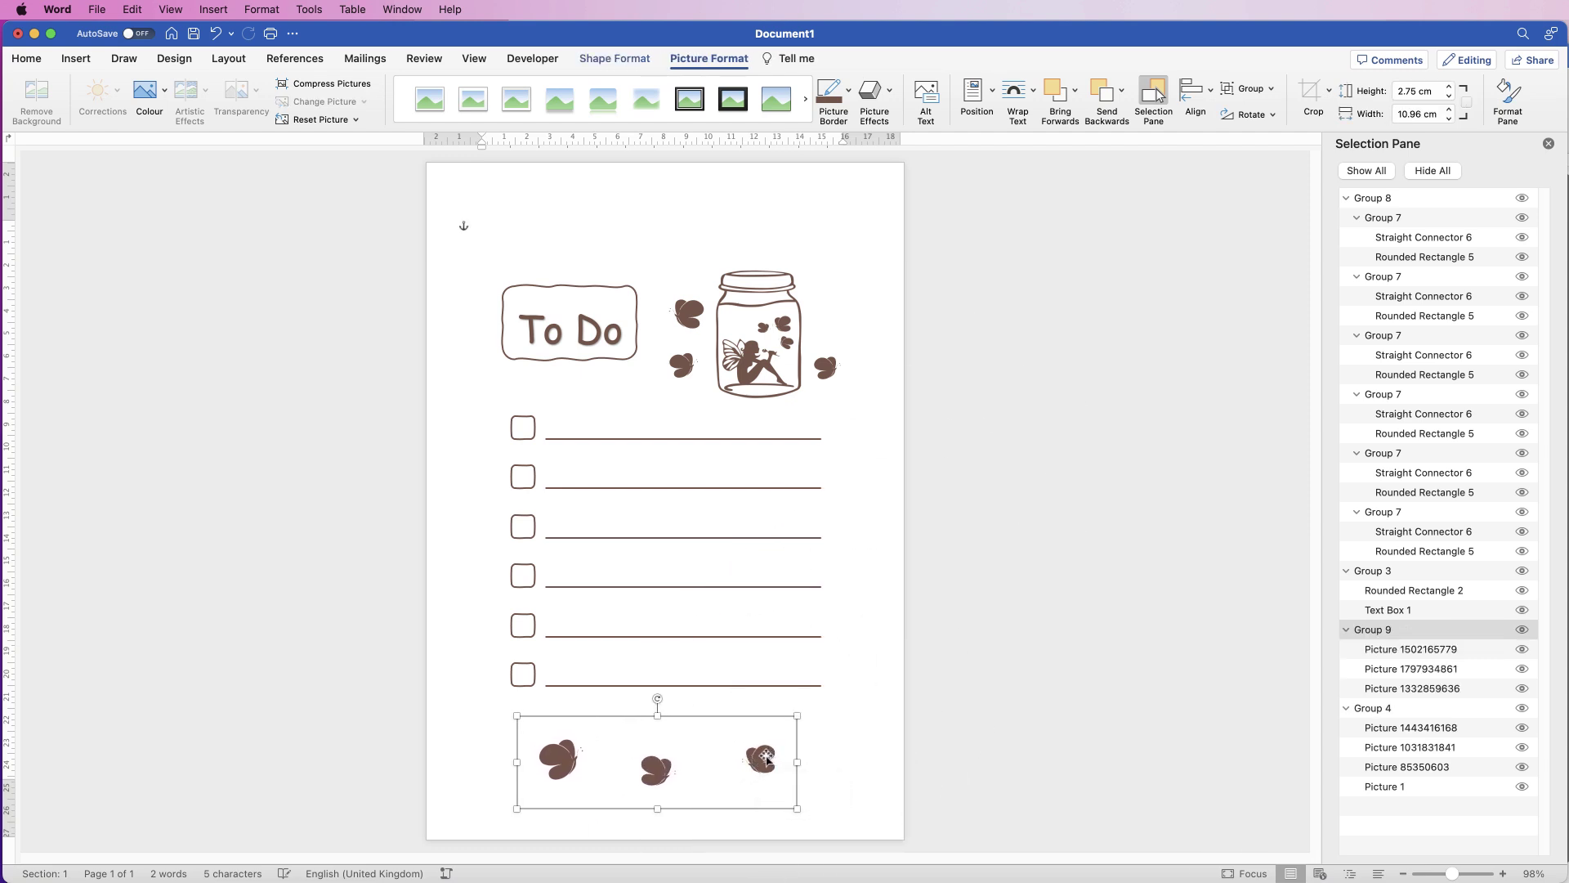
{"action": "left_click_drag", "start_coordinate": [766, 758], "coordinate": [764, 739]}
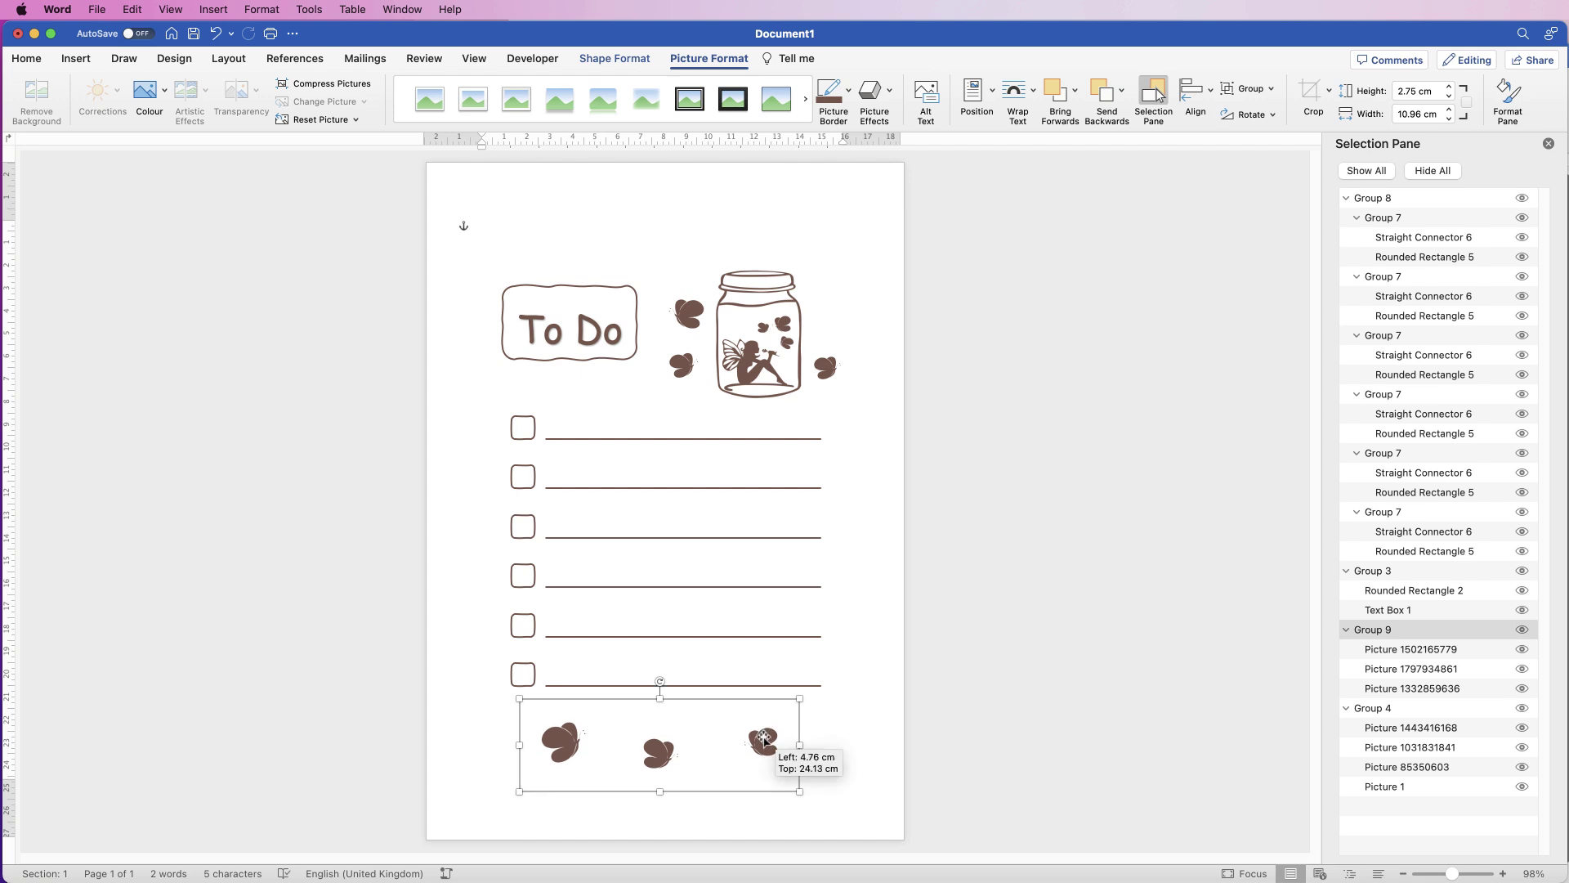
Move the checkbox list up slightly, and raise the jar group and the "To Do" heading above it.
{"action": "left_click", "coordinate": [705, 511]}
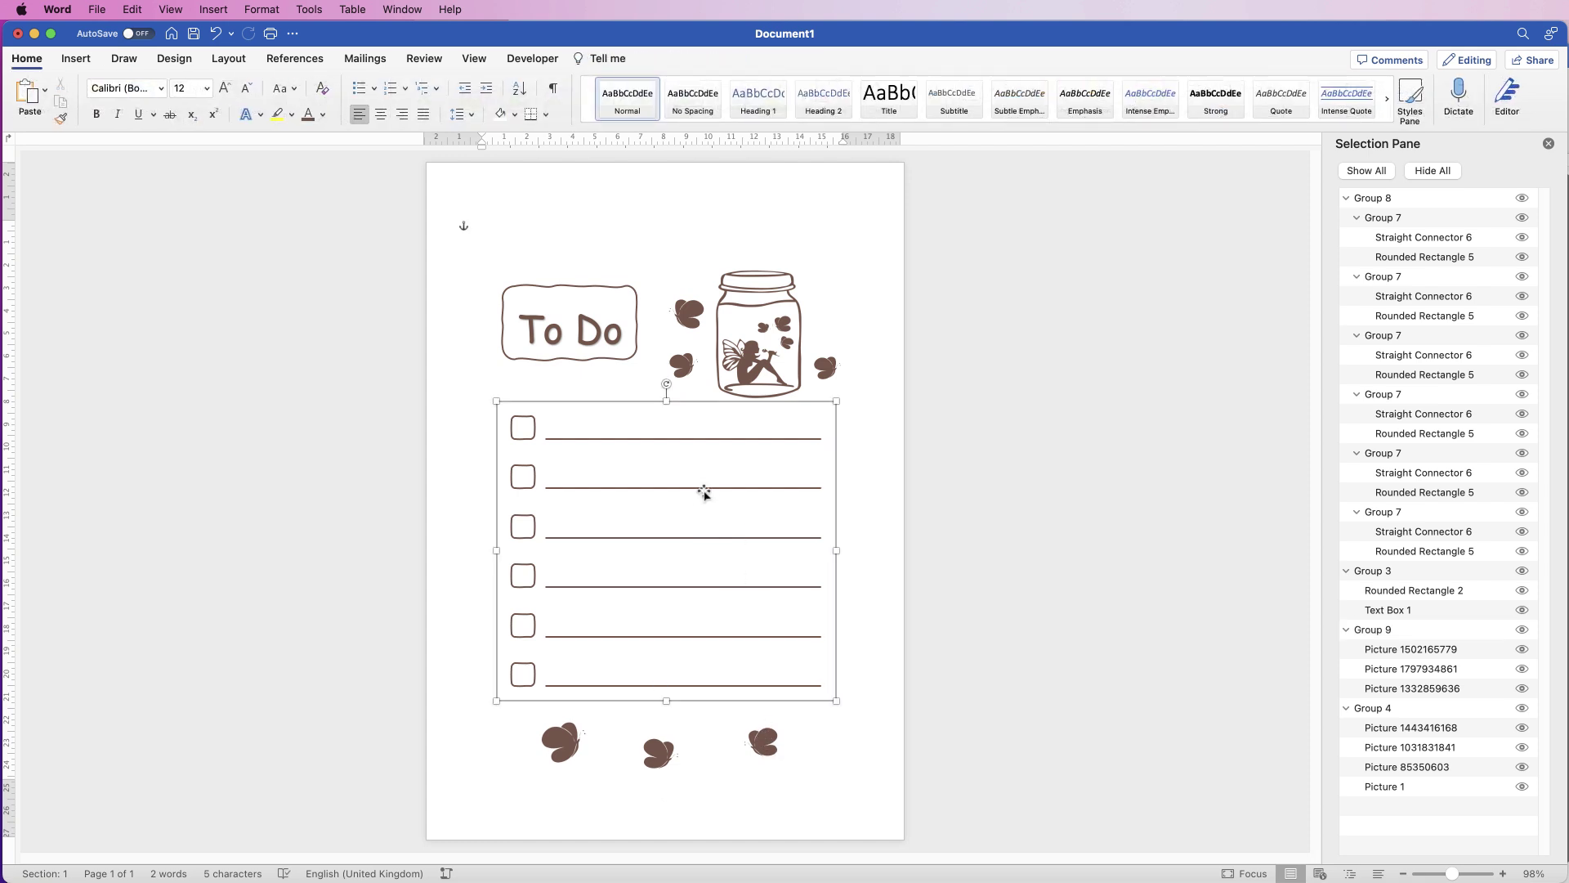
{"action": "left_click_drag", "start_coordinate": [709, 491], "coordinate": [710, 476]}
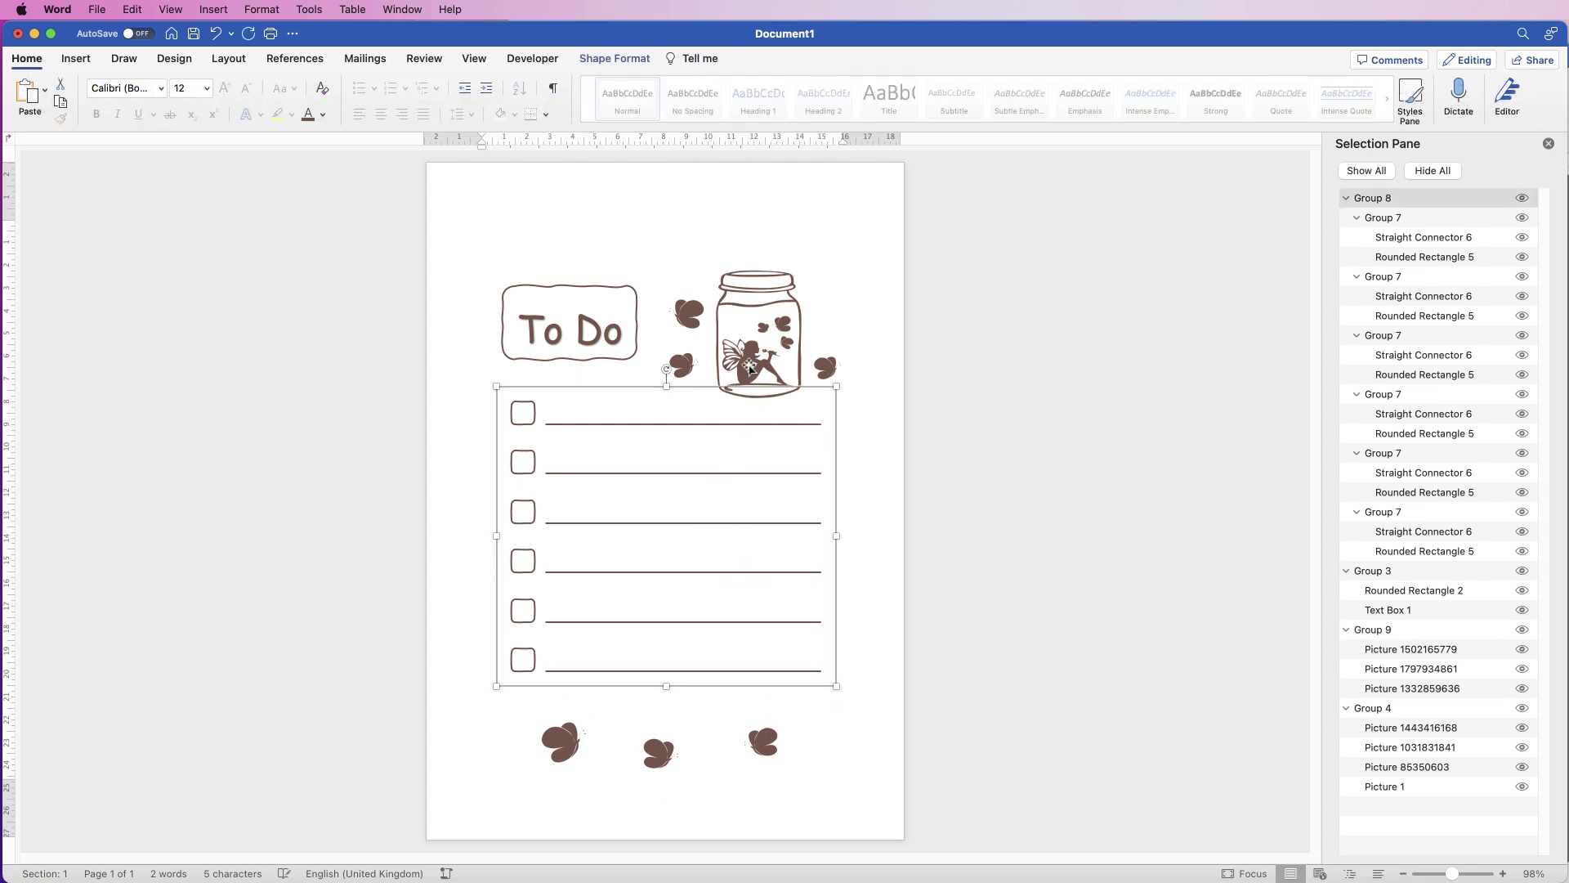
{"action": "left_click", "coordinate": [744, 360]}
{"action": "left_click", "coordinate": [605, 331]}
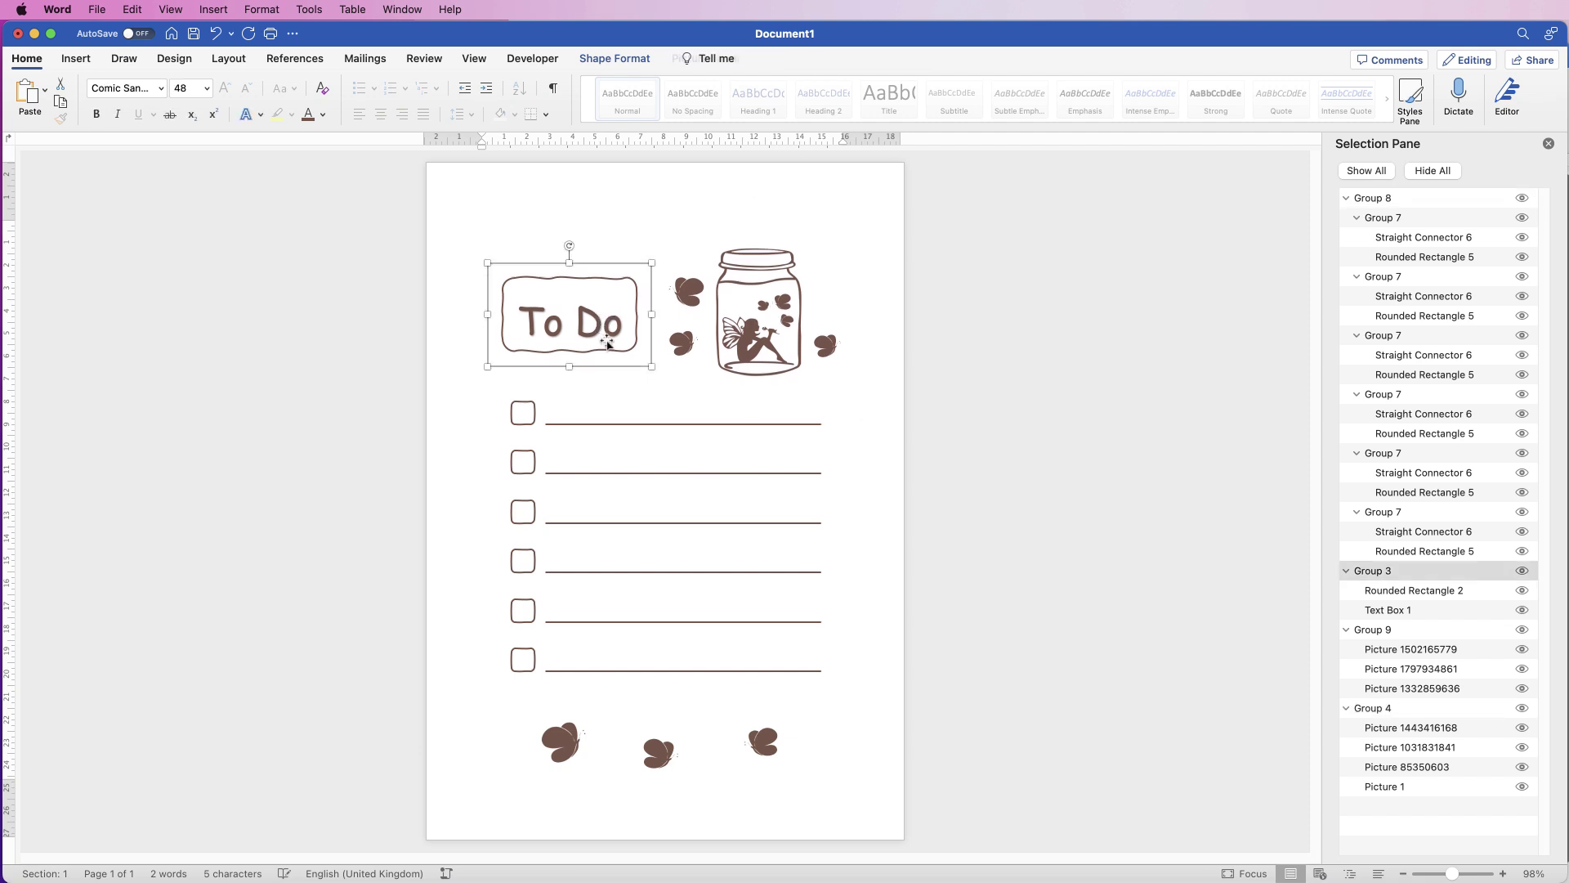
{"action": "left_click_drag", "start_coordinate": [605, 331], "coordinate": [605, 294]}
{"action": "left_click", "coordinate": [887, 500]}
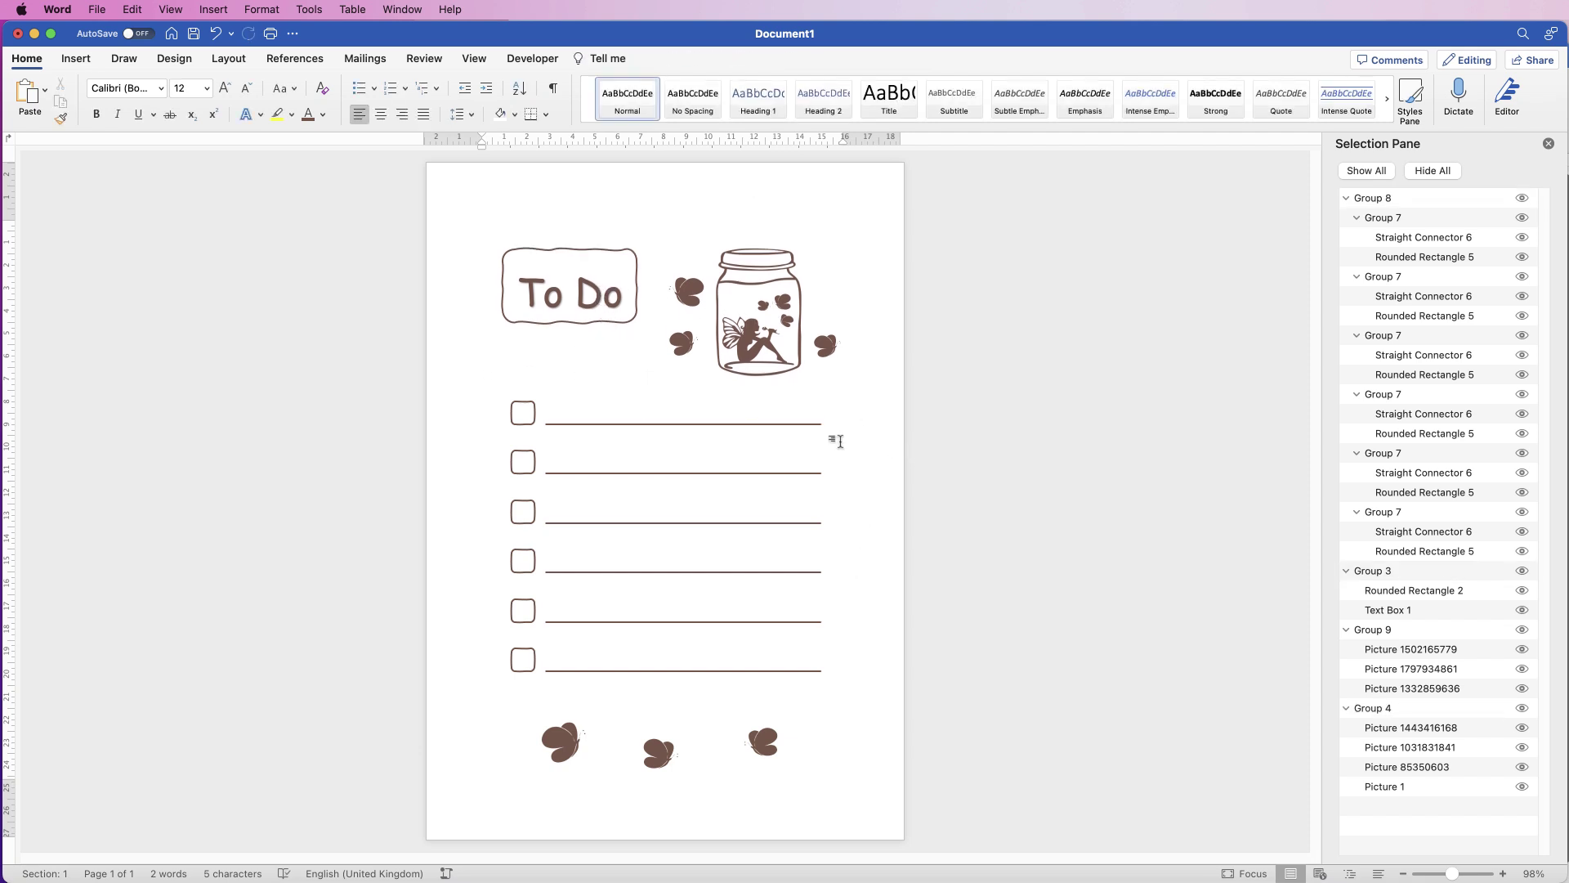
Draw a rectangle covering the entire page, about 29.85 cm high and 20.96 cm wide.
{"action": "left_click", "coordinate": [76, 58]}
{"action": "left_click", "coordinate": [262, 96]}
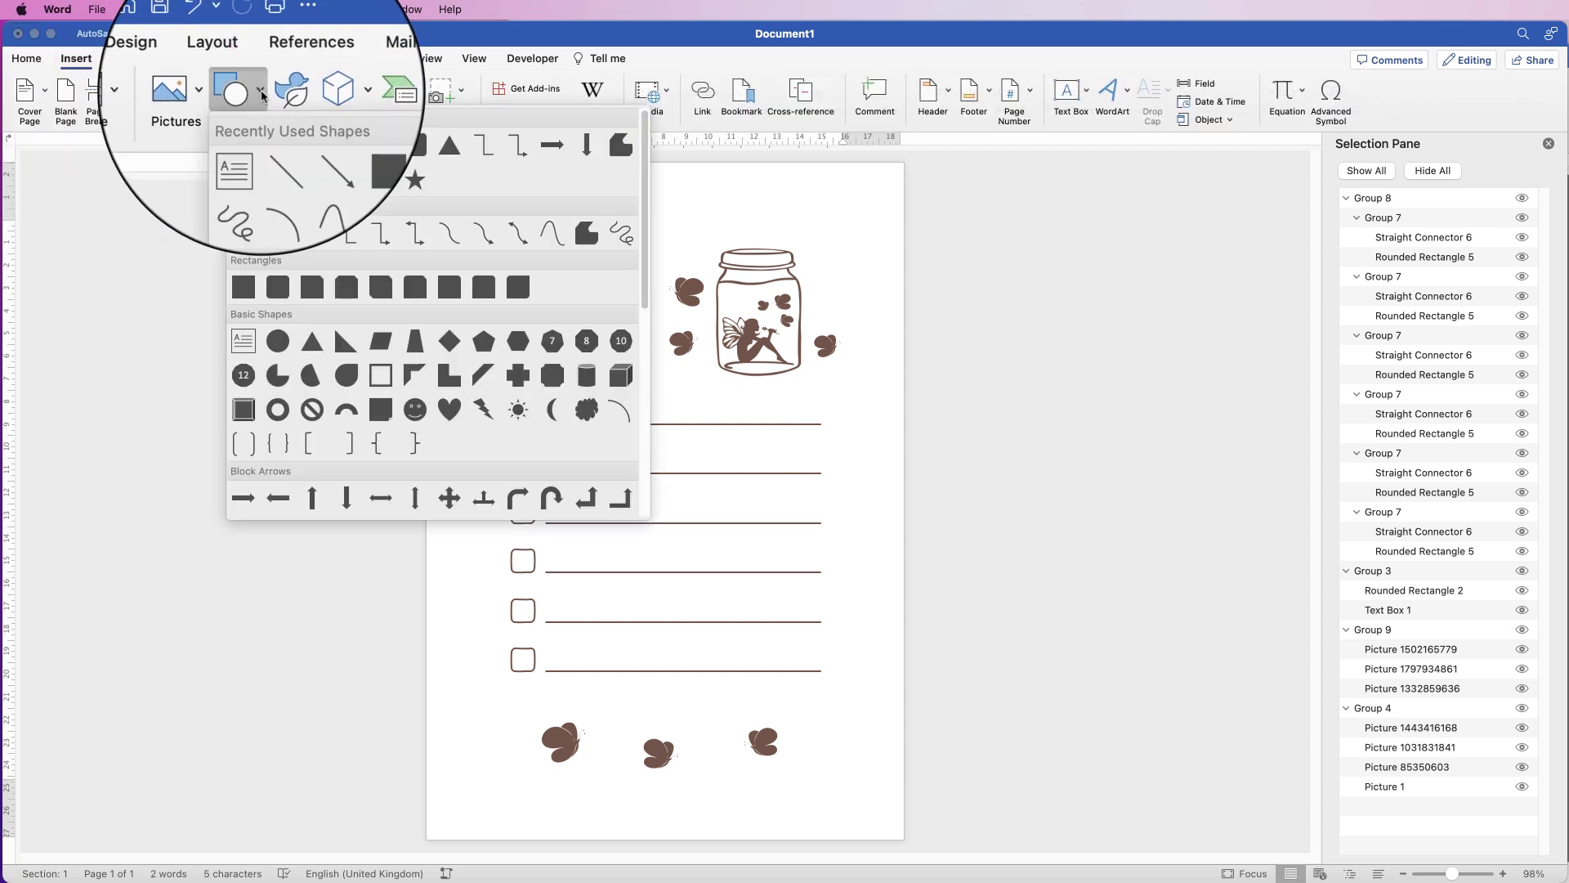
{"action": "left_click", "coordinate": [239, 269]}
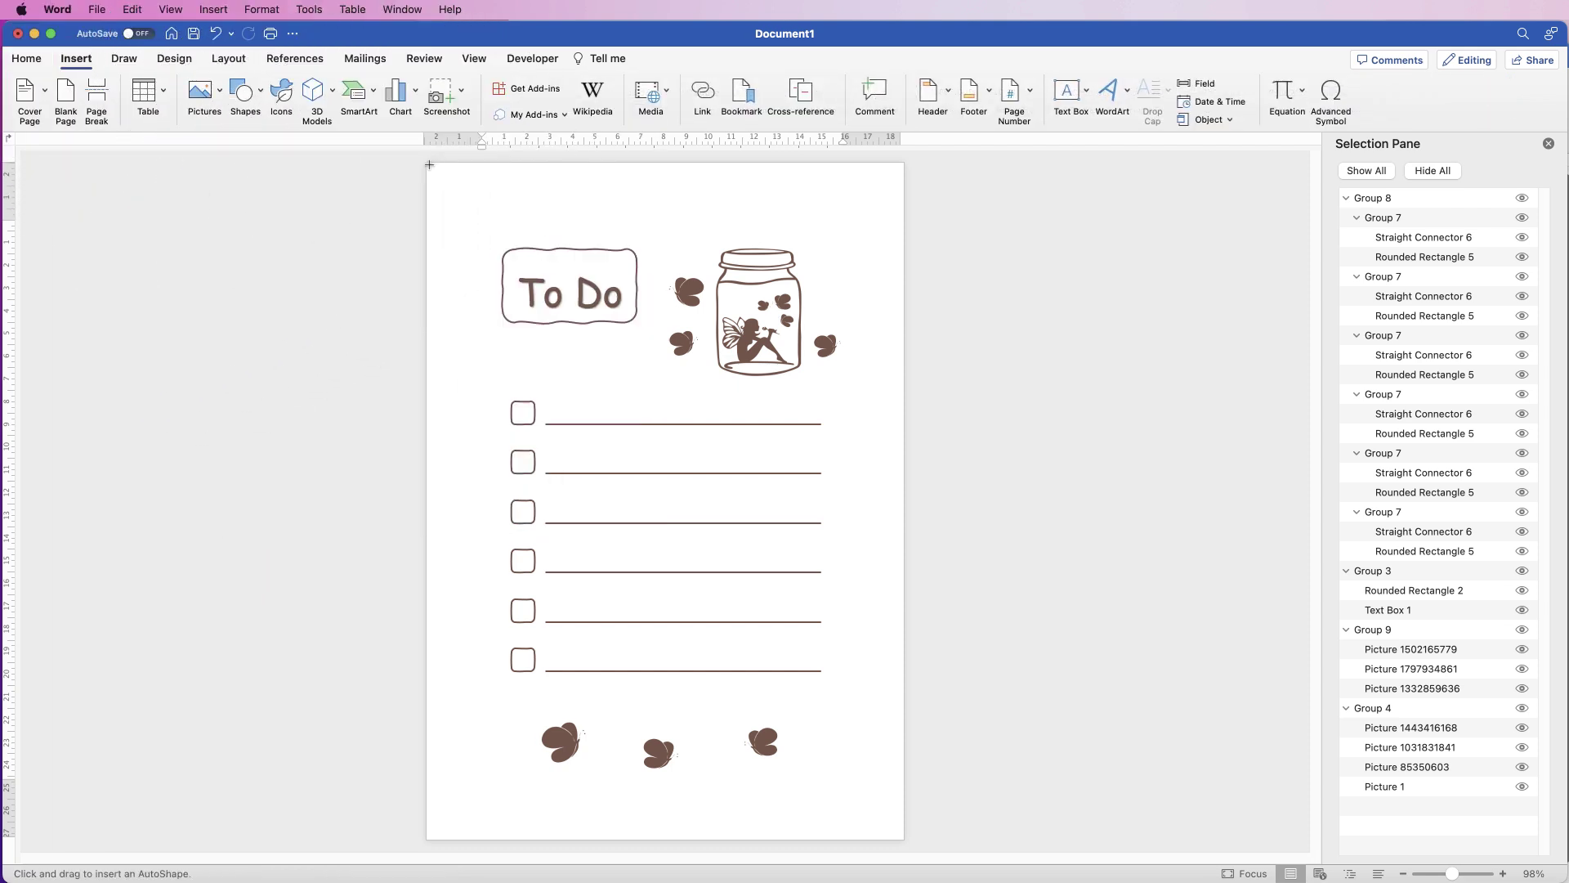
{"action": "left_click_drag", "start_coordinate": [425, 163], "coordinate": [904, 839]}
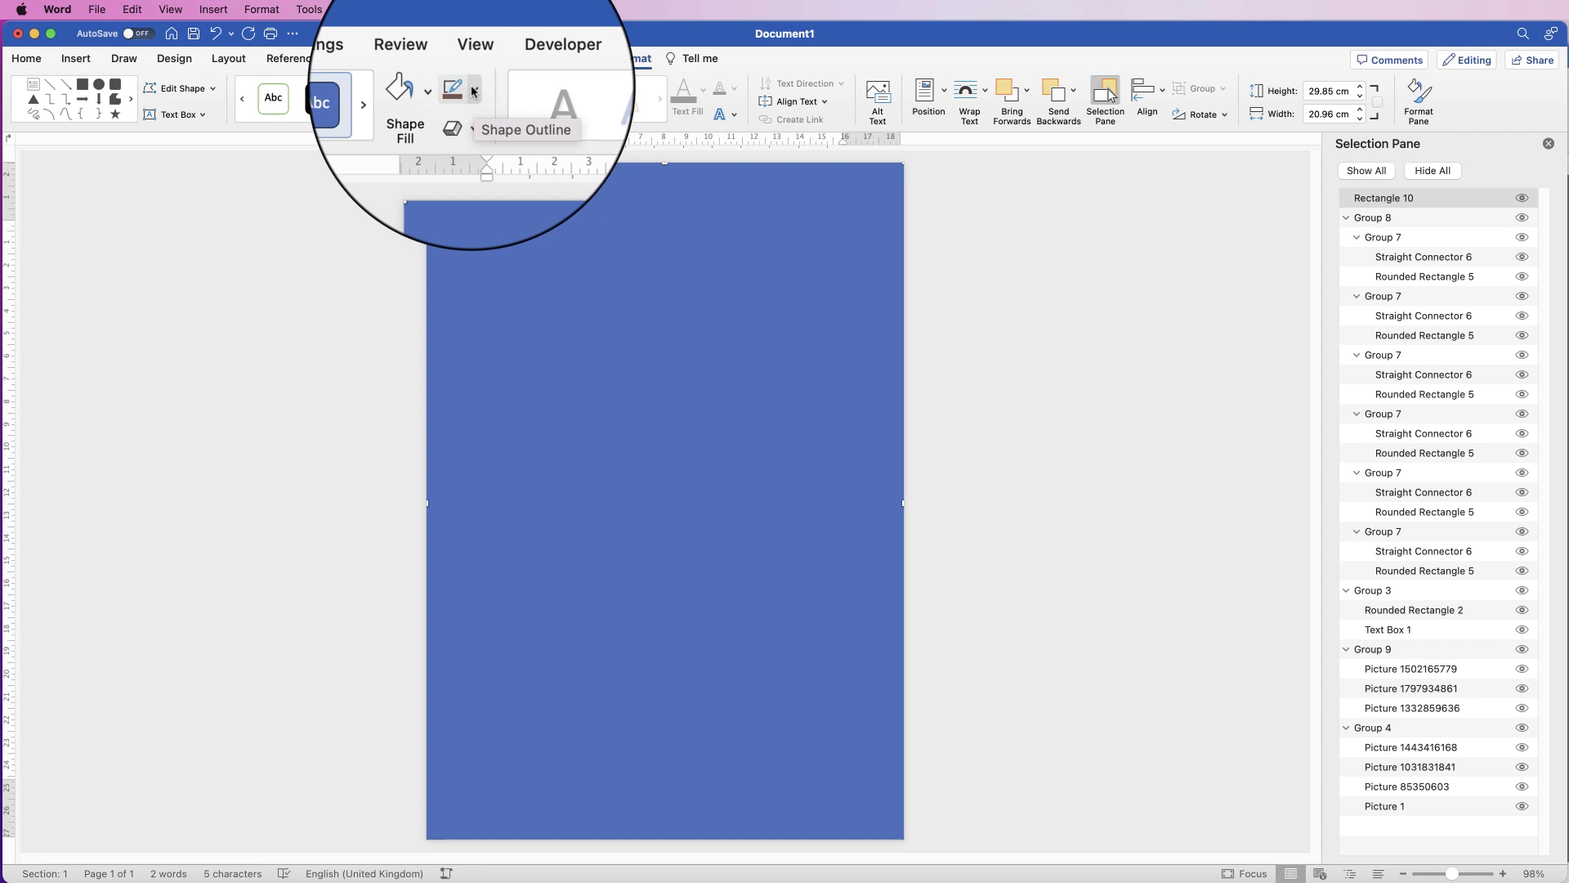
Give the page-sized rectangle no outline and a light green theme fill, and send it to the back.
{"action": "left_click", "coordinate": [472, 92]}
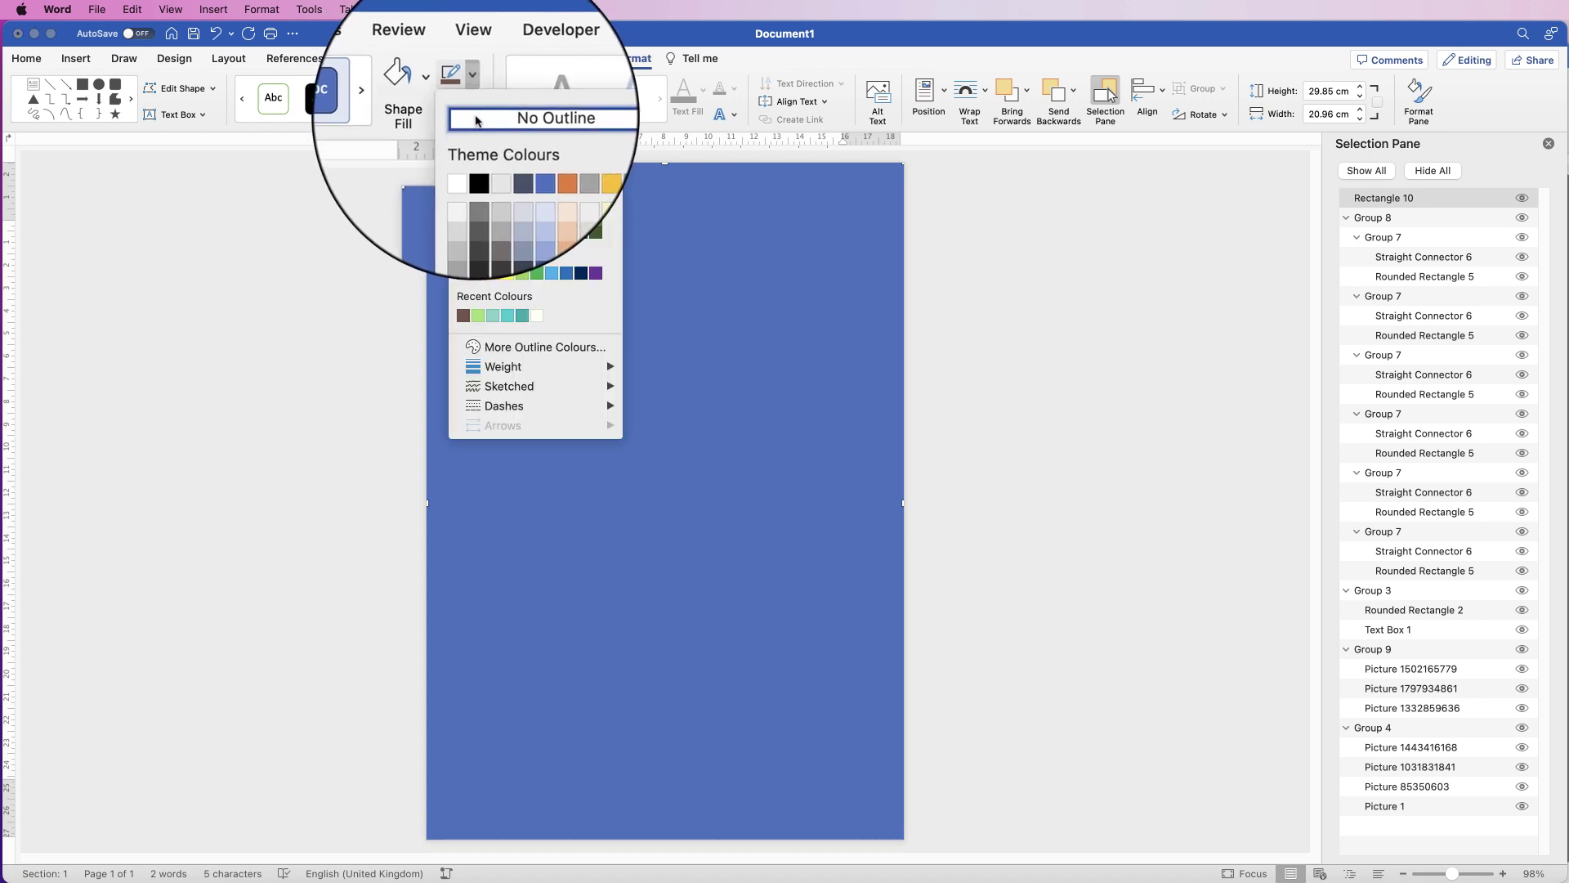
{"action": "left_click", "coordinate": [474, 121]}
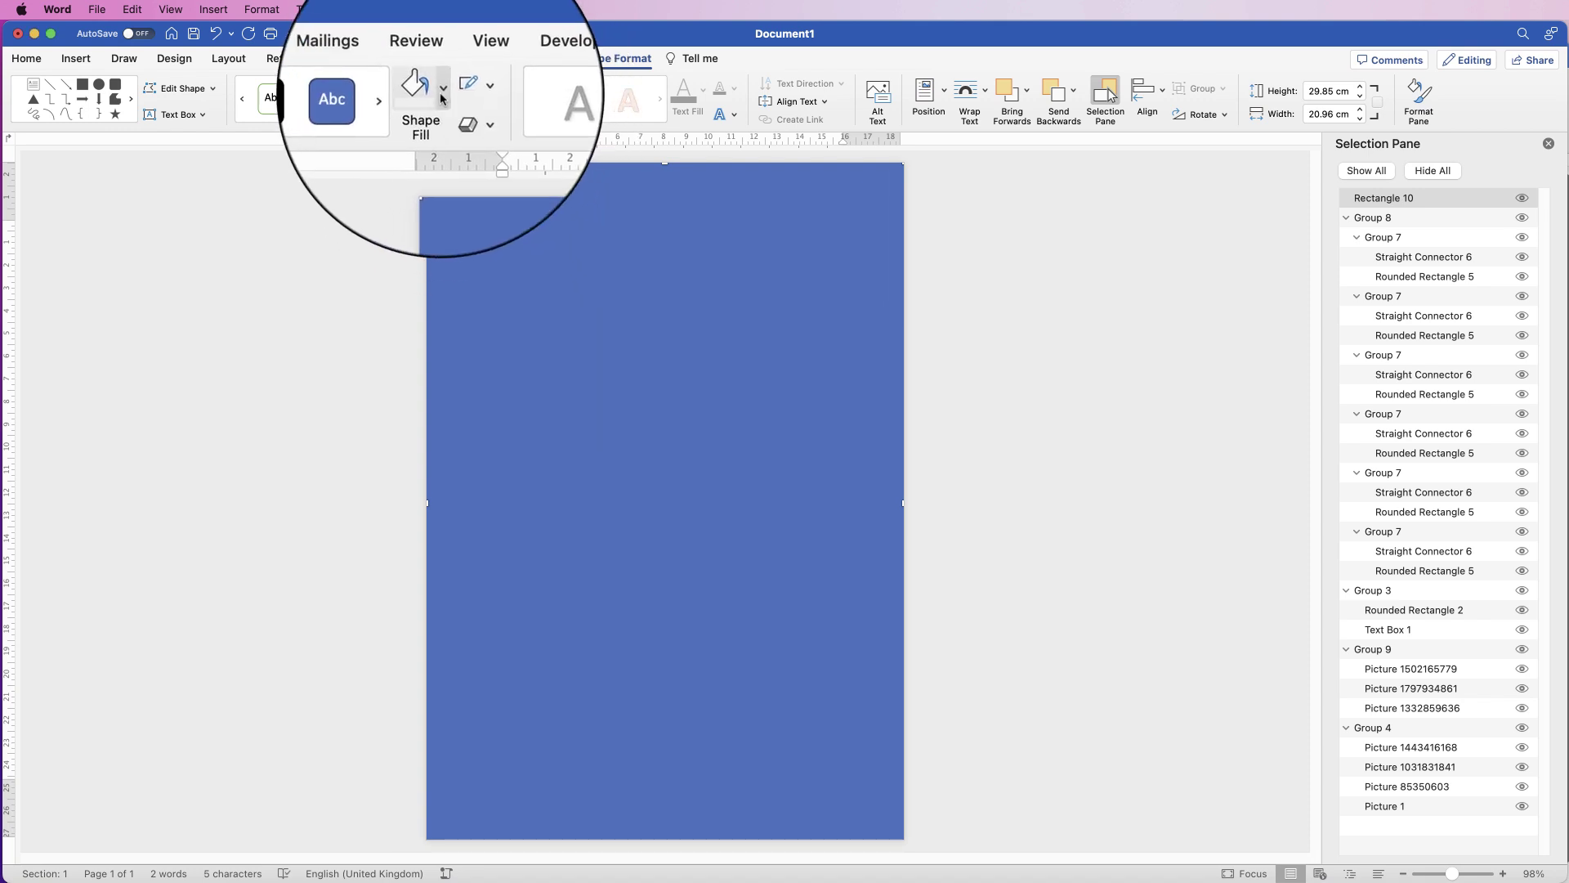
{"action": "left_click", "coordinate": [433, 92]}
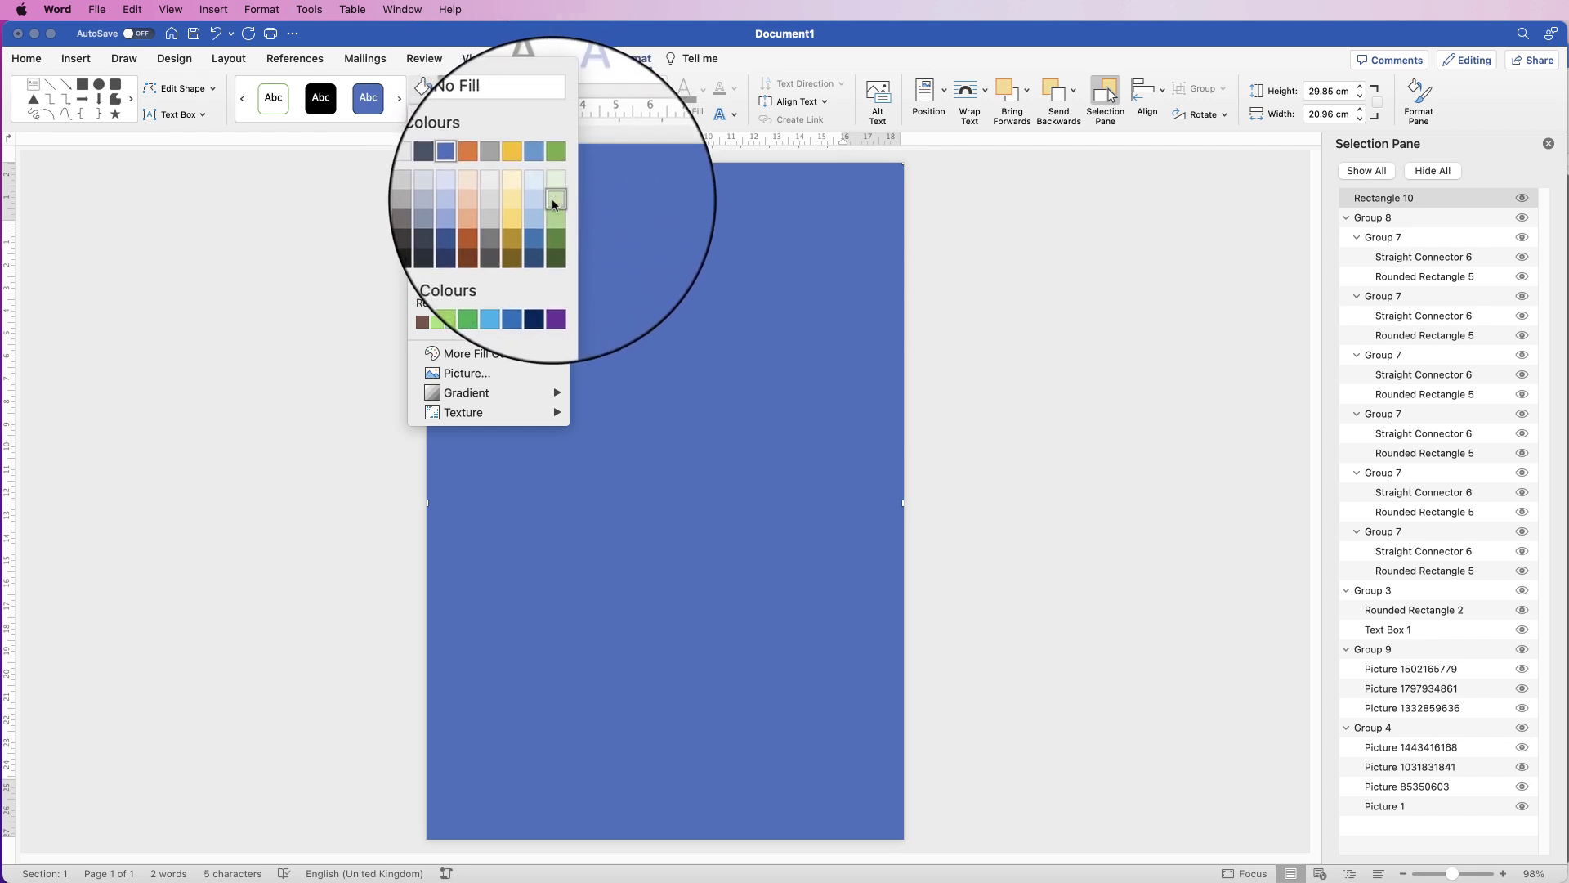
{"action": "left_click", "coordinate": [555, 201]}
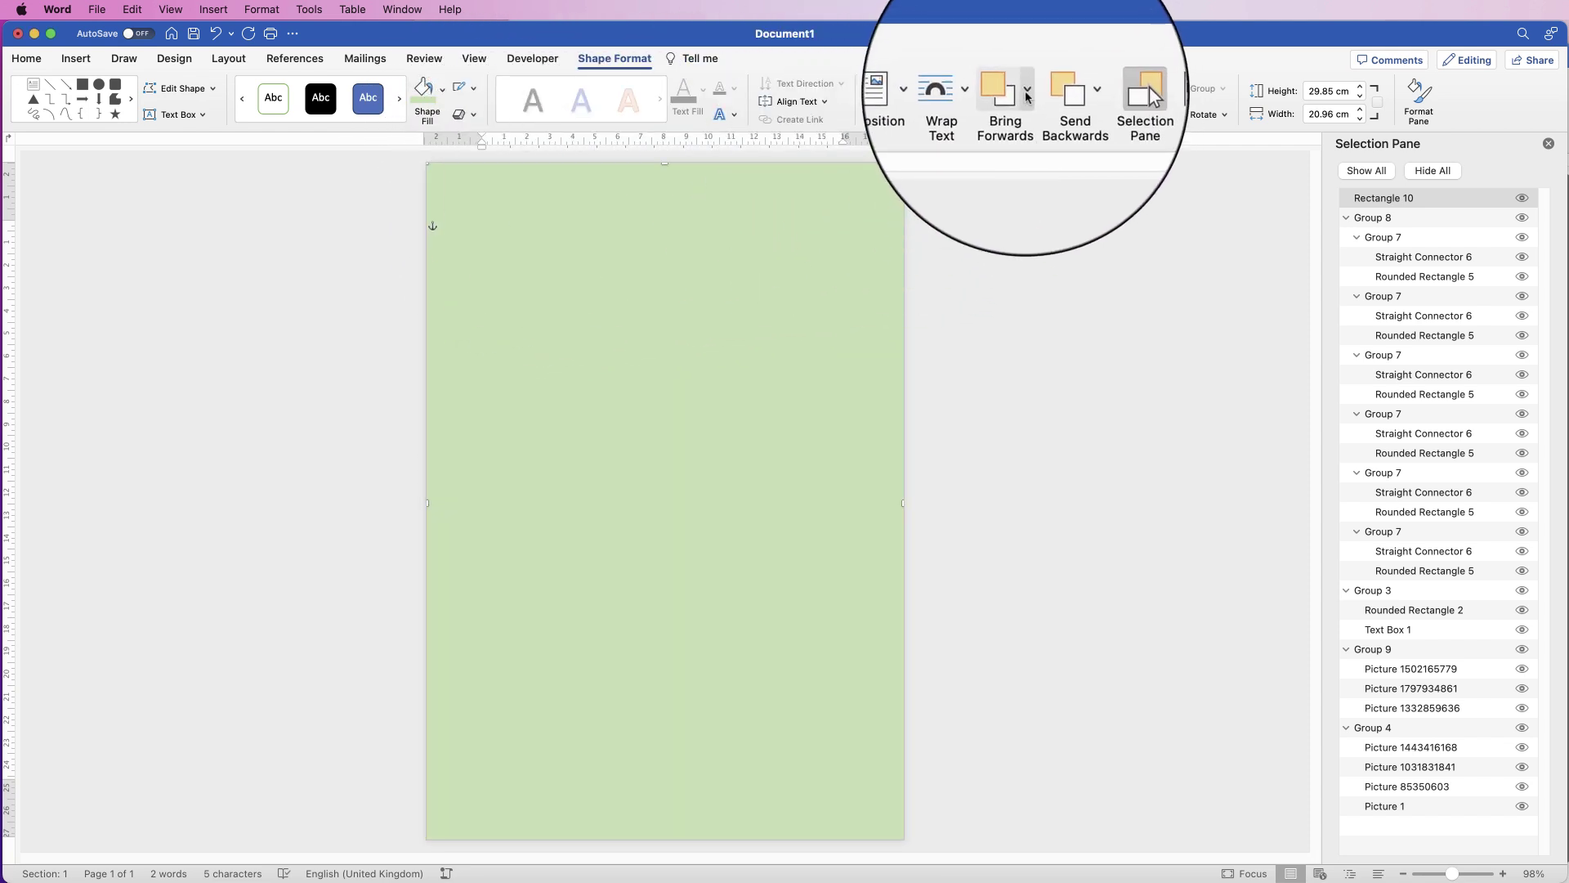
{"action": "left_click", "coordinate": [1074, 94]}
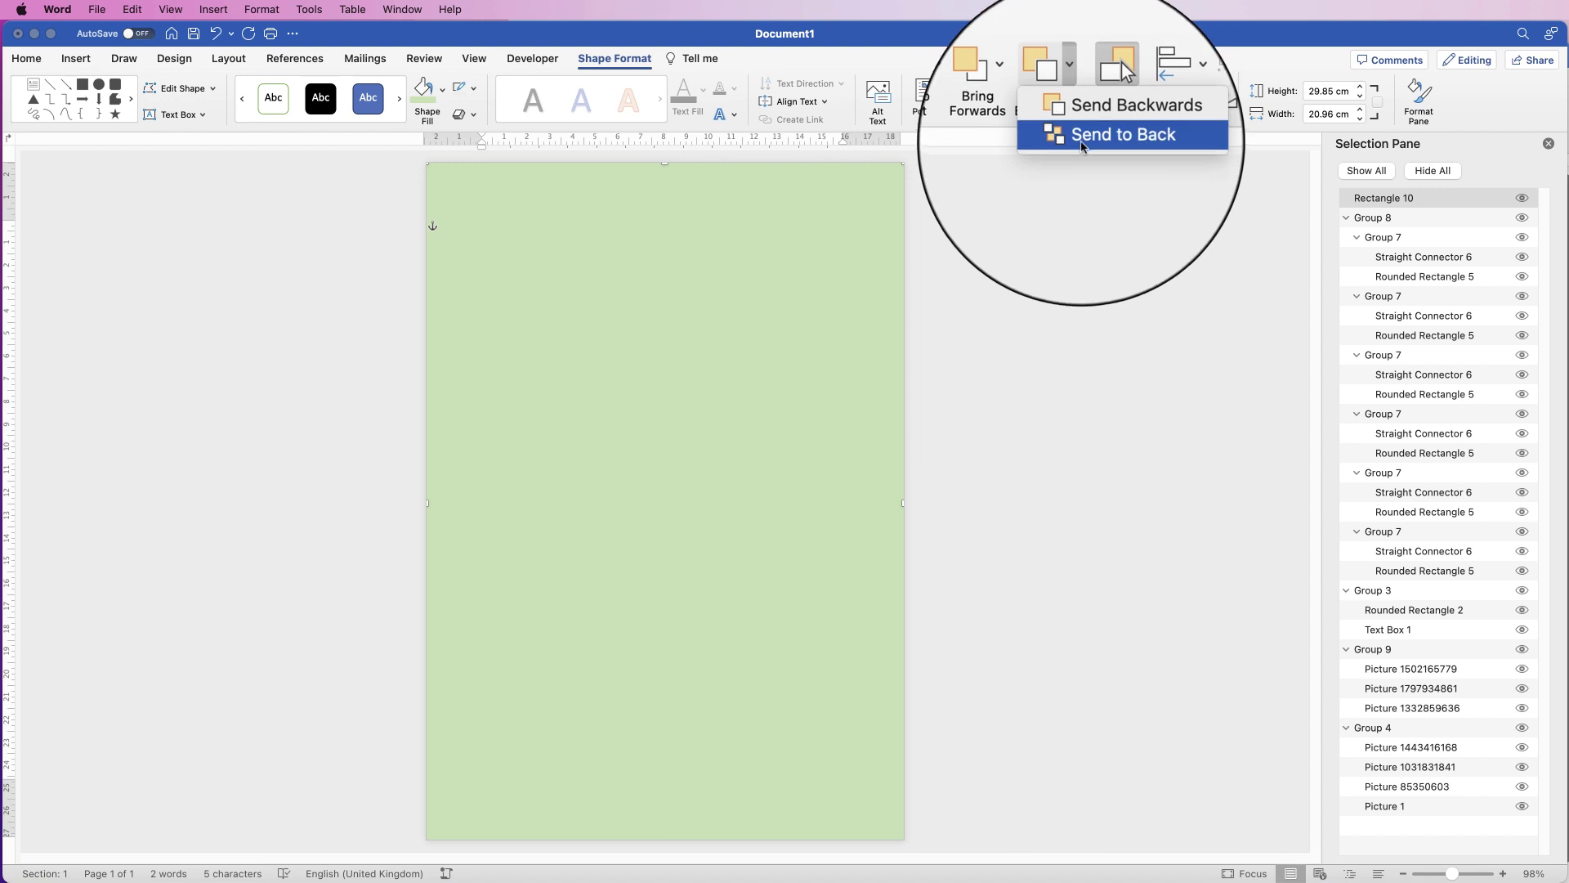
{"action": "left_click", "coordinate": [1128, 160]}
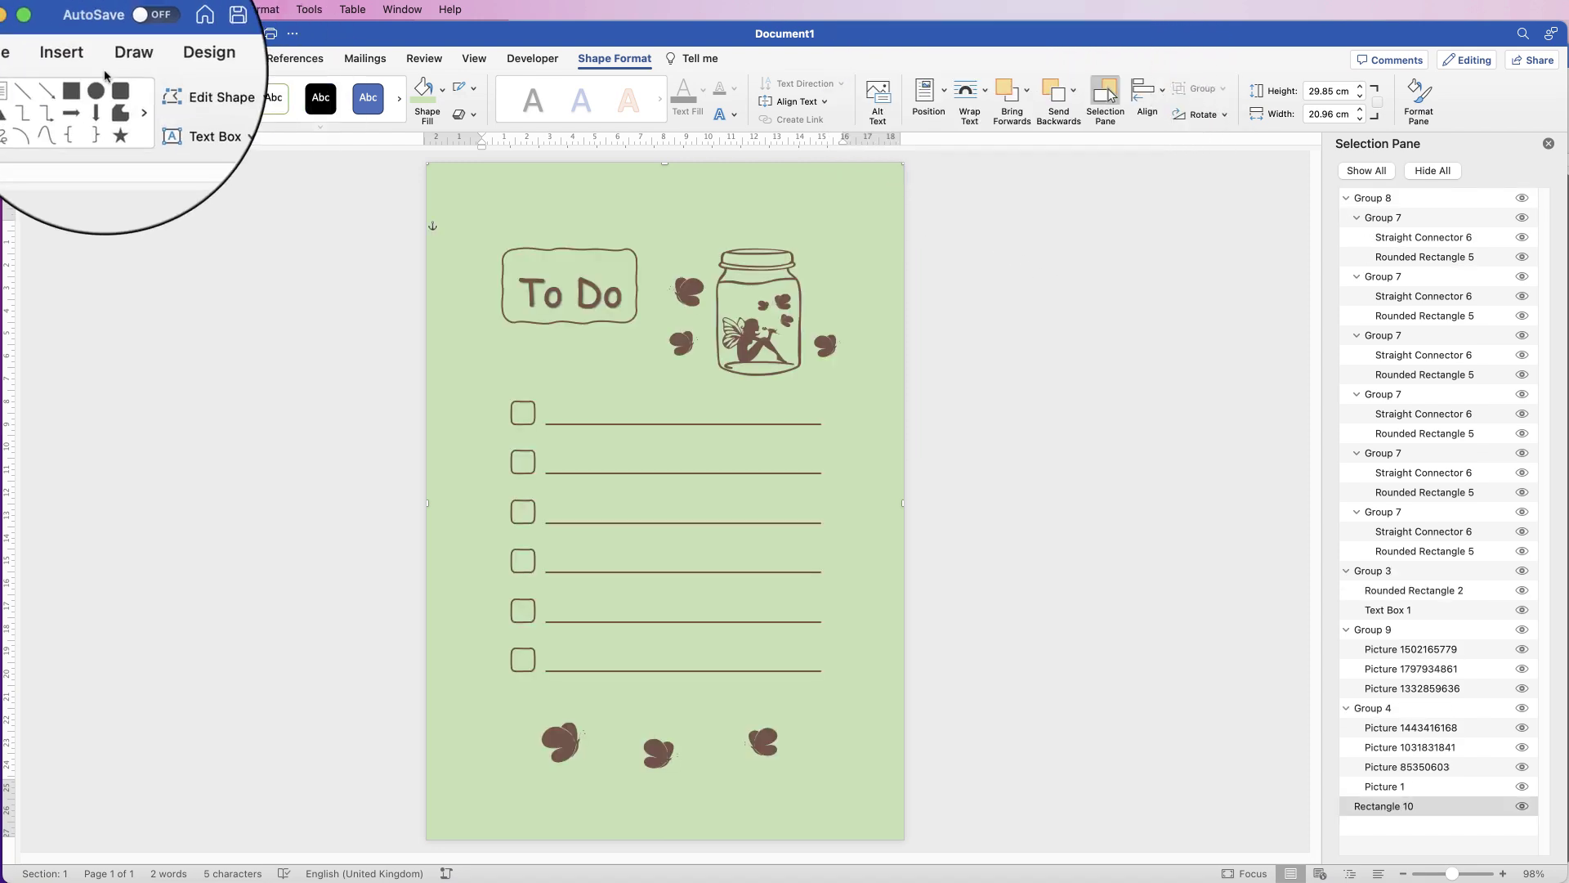
Draw a rounded rectangle about 25.73 cm high and 16.51 cm wide over the page content, inside the green background's edges.
{"action": "left_click", "coordinate": [76, 58]}
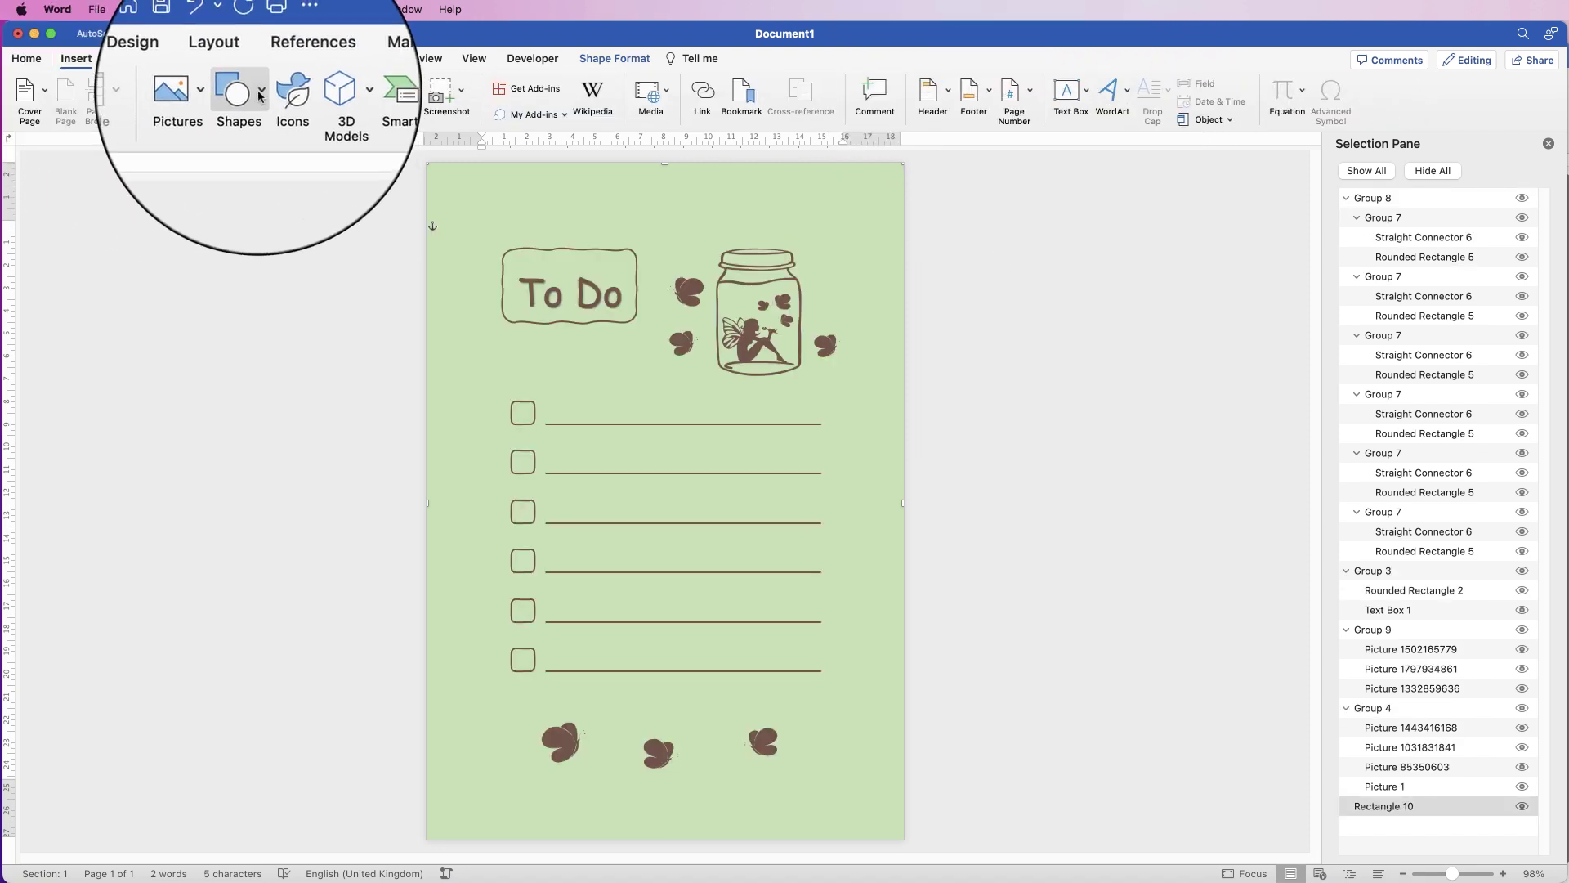
{"action": "left_click", "coordinate": [260, 91]}
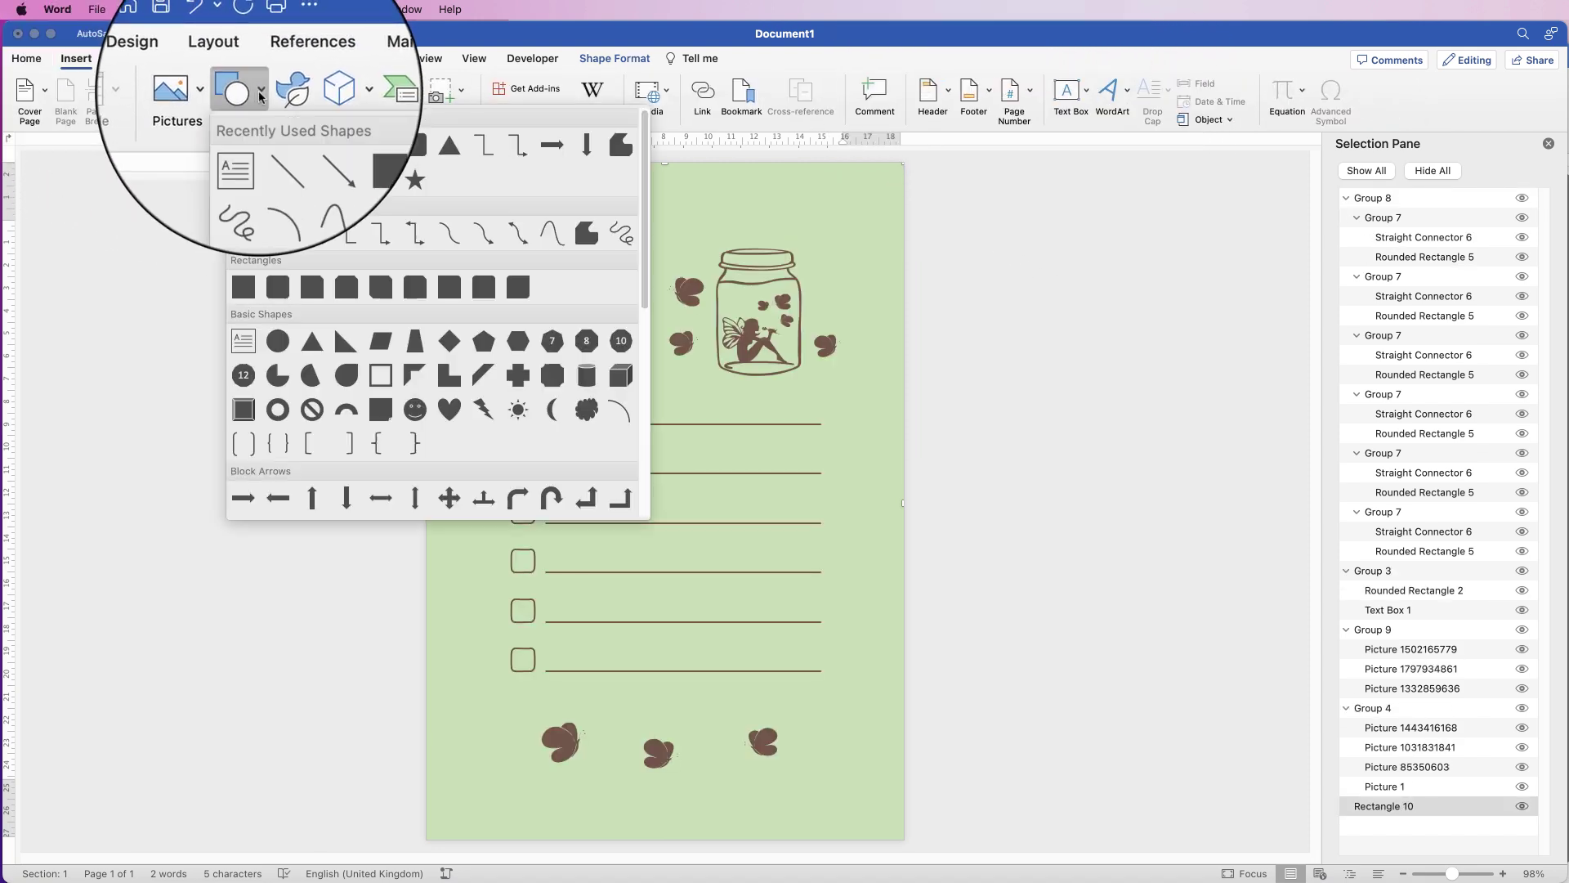
{"action": "left_click", "coordinate": [278, 288]}
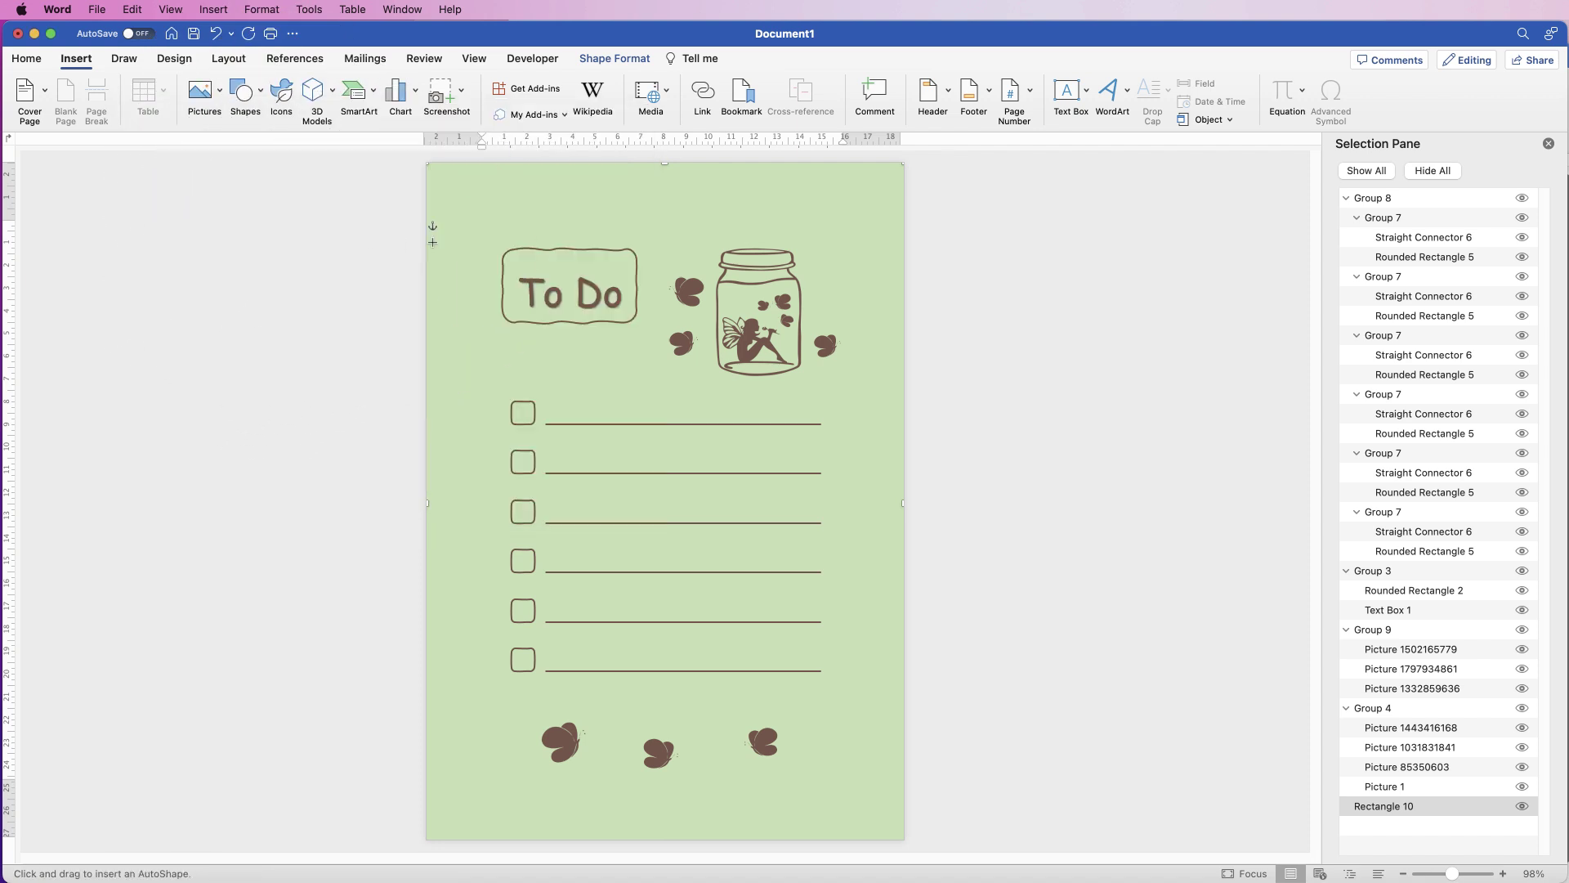
{"action": "left_click_drag", "start_coordinate": [482, 211], "coordinate": [861, 800]}
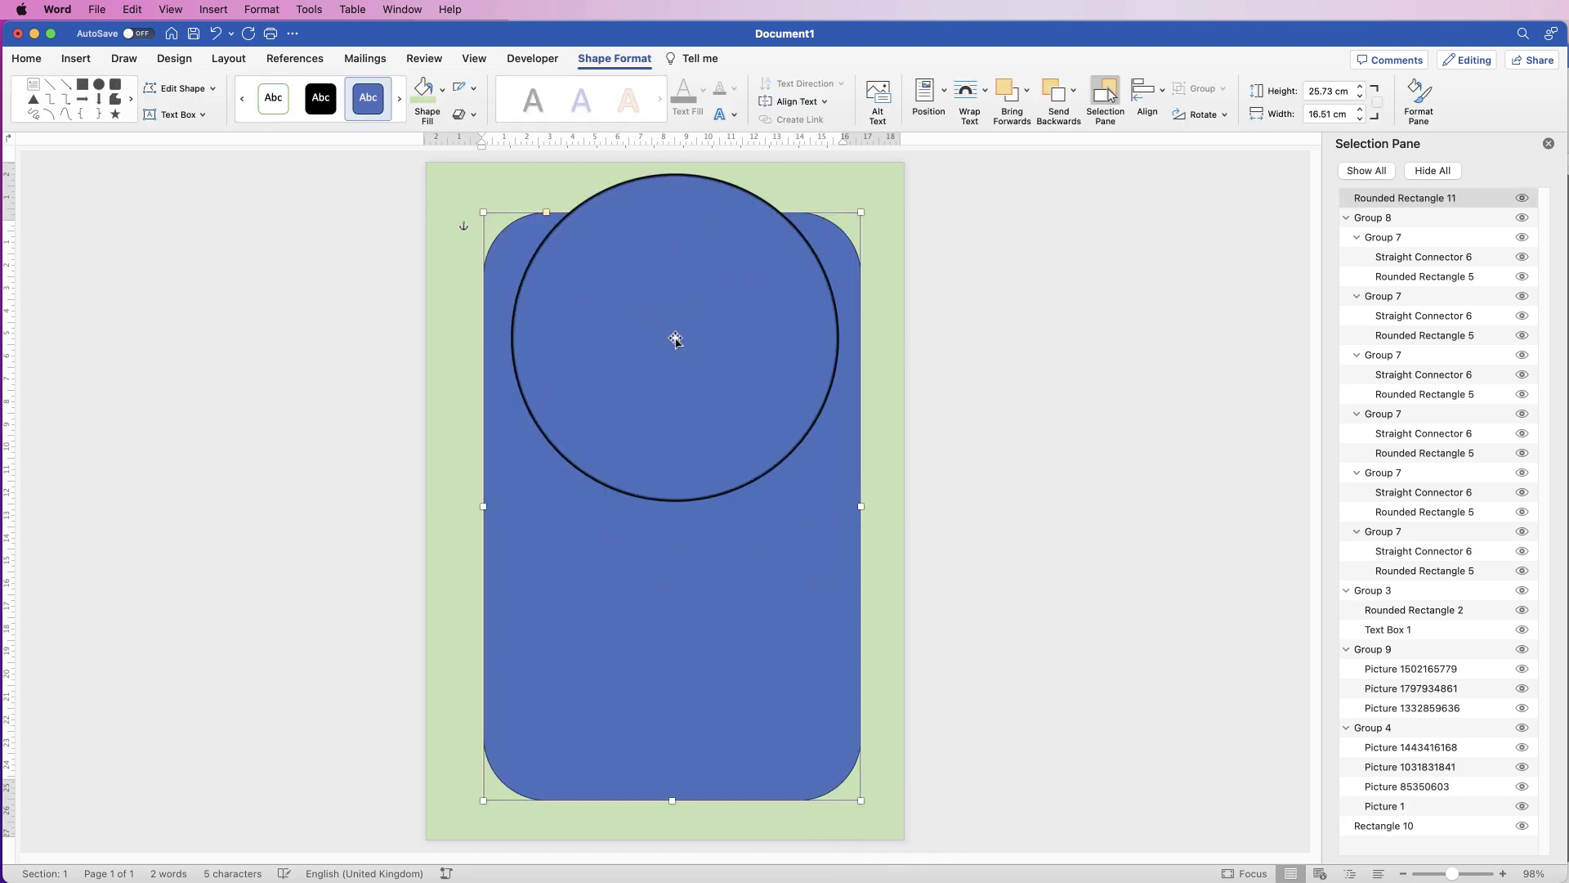
Give the rounded rectangle no outline and the off-white fill from the recent colours.
{"action": "left_click", "coordinate": [475, 91]}
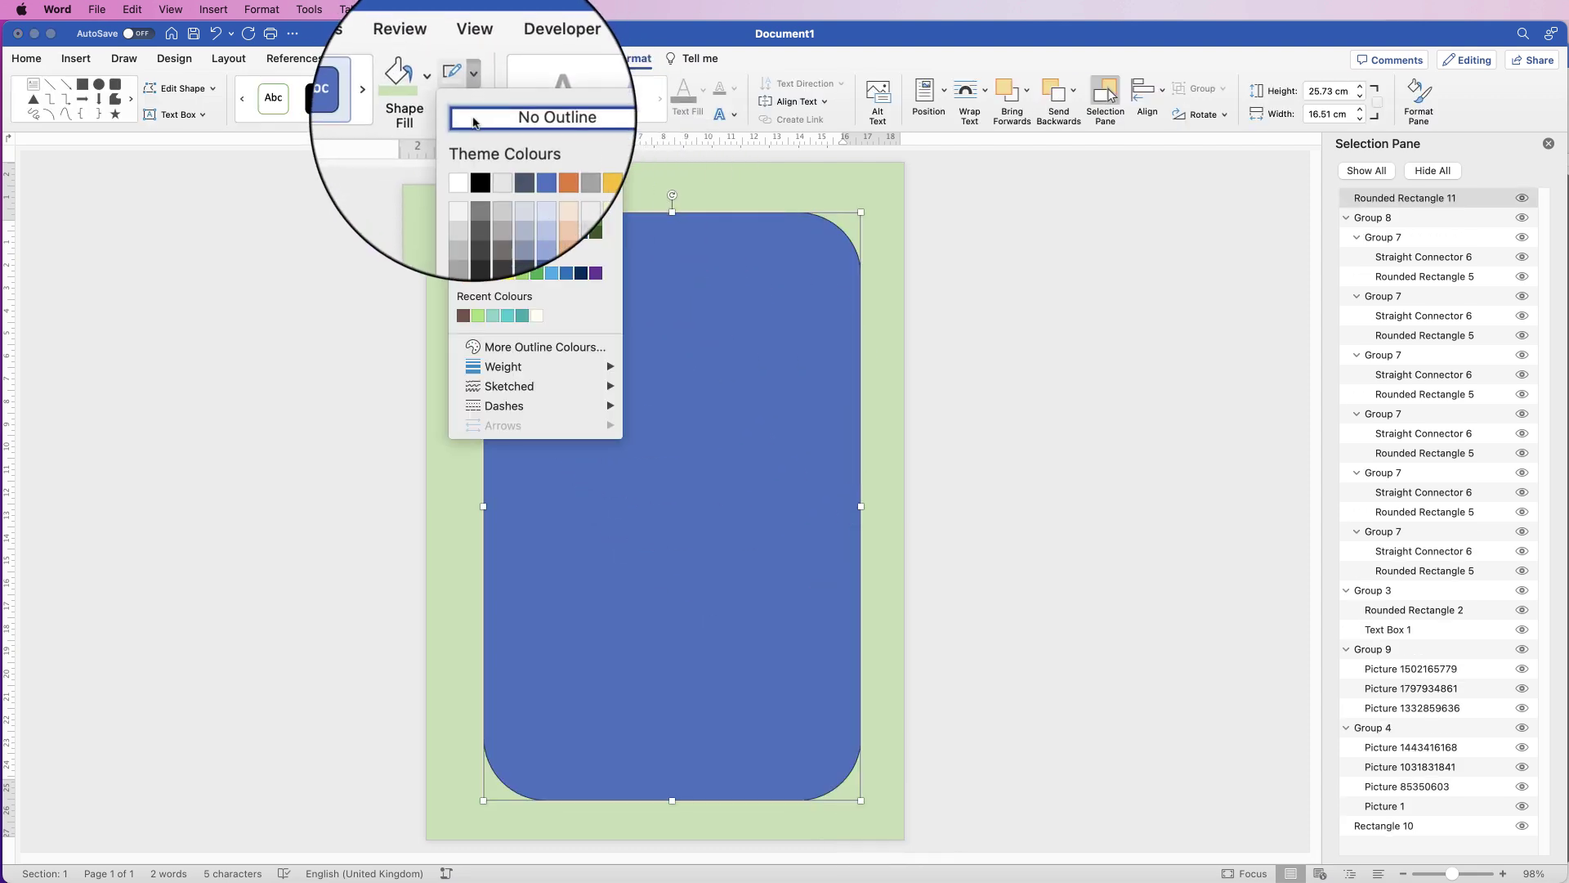
{"action": "left_click", "coordinate": [482, 131]}
{"action": "left_click", "coordinate": [441, 90]}
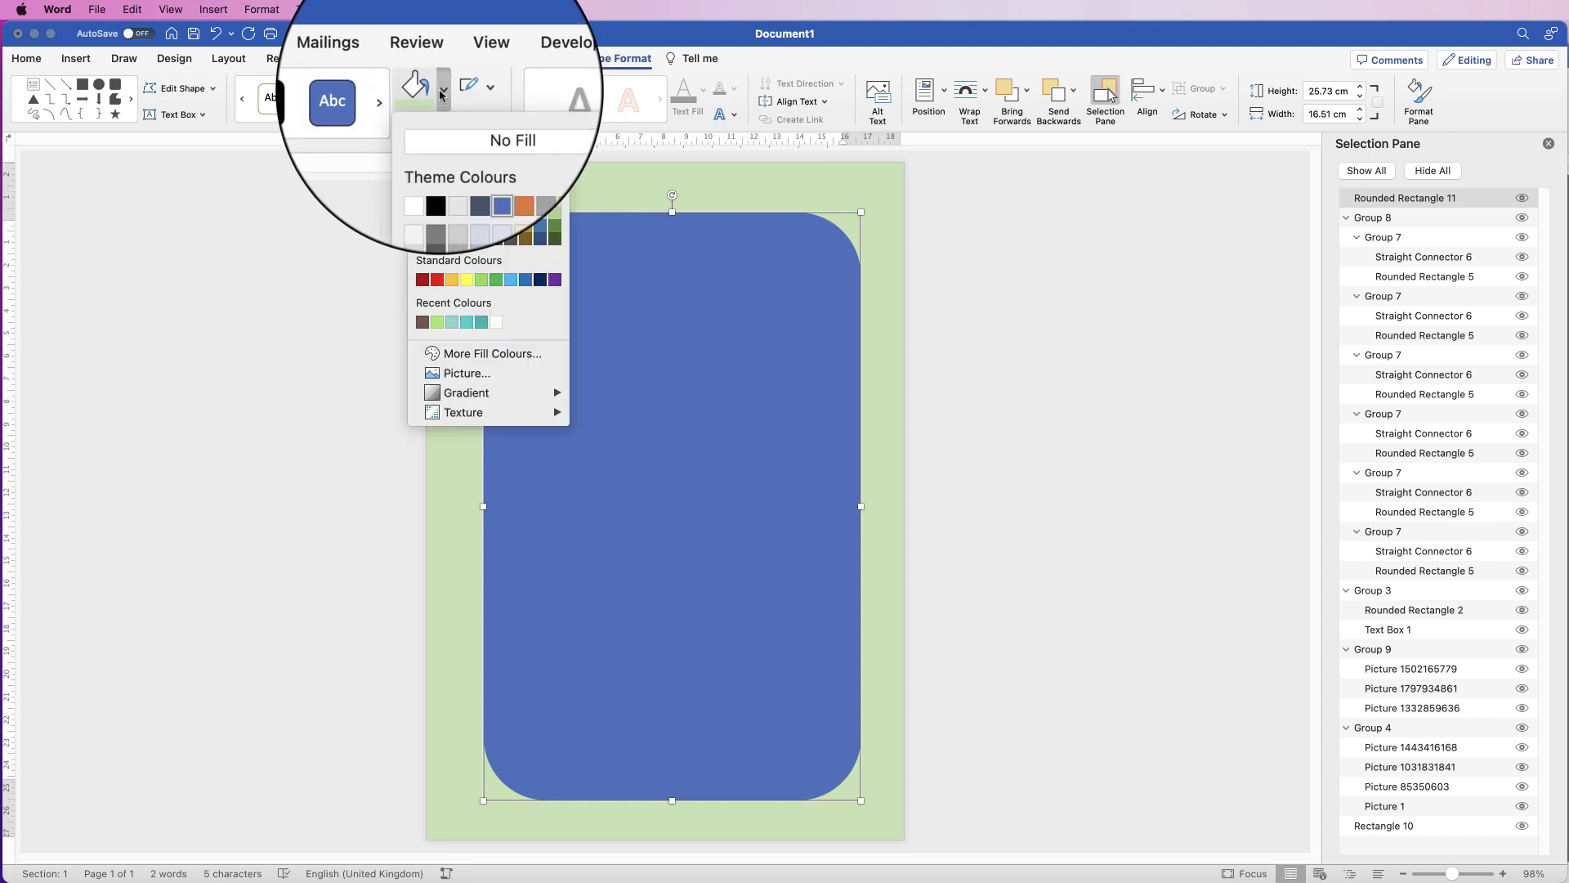
{"action": "left_click", "coordinate": [496, 324]}
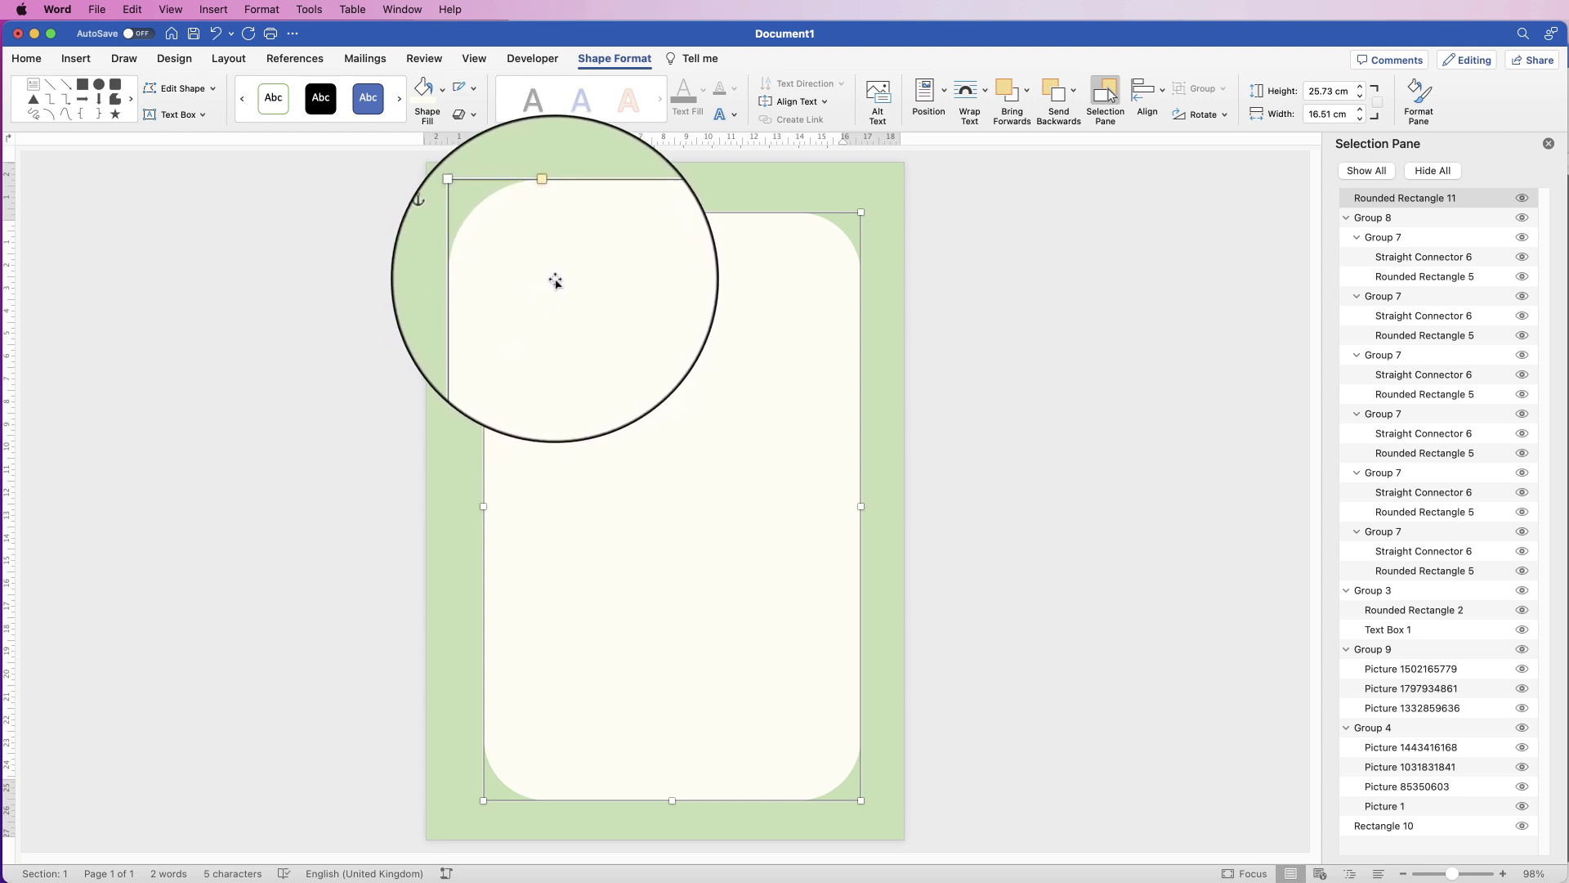
Edit the rounded rectangle's points, pulling the upper-left point outward and up and the lower-right point outward and up for an irregular outline.
{"action": "left_click", "coordinate": [177, 88]}
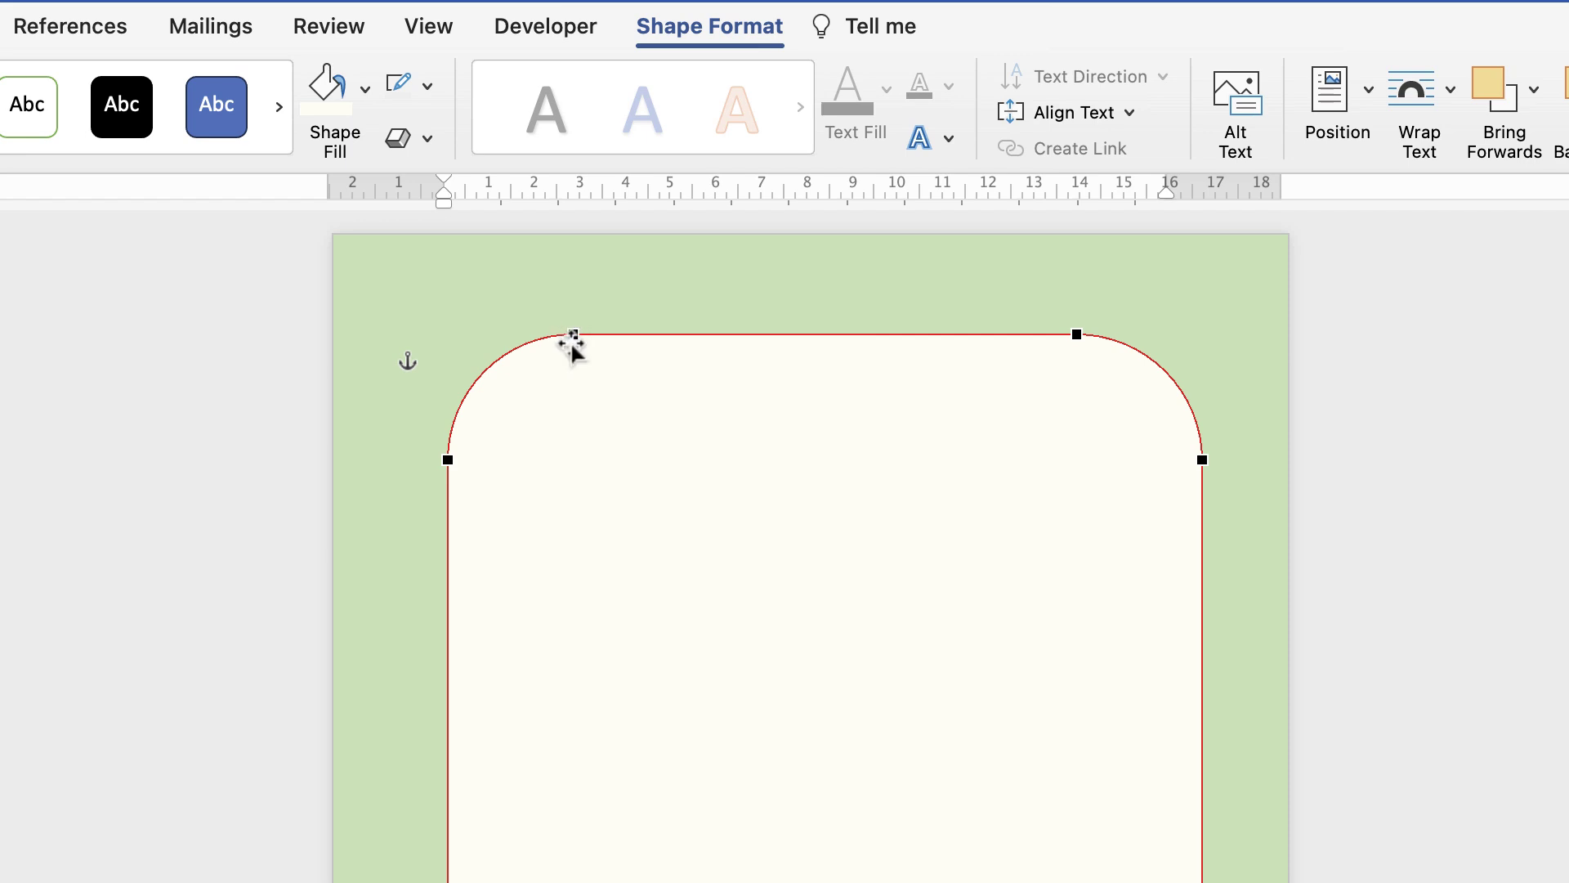
{"action": "left_click_drag", "start_coordinate": [575, 330], "coordinate": [548, 305]}
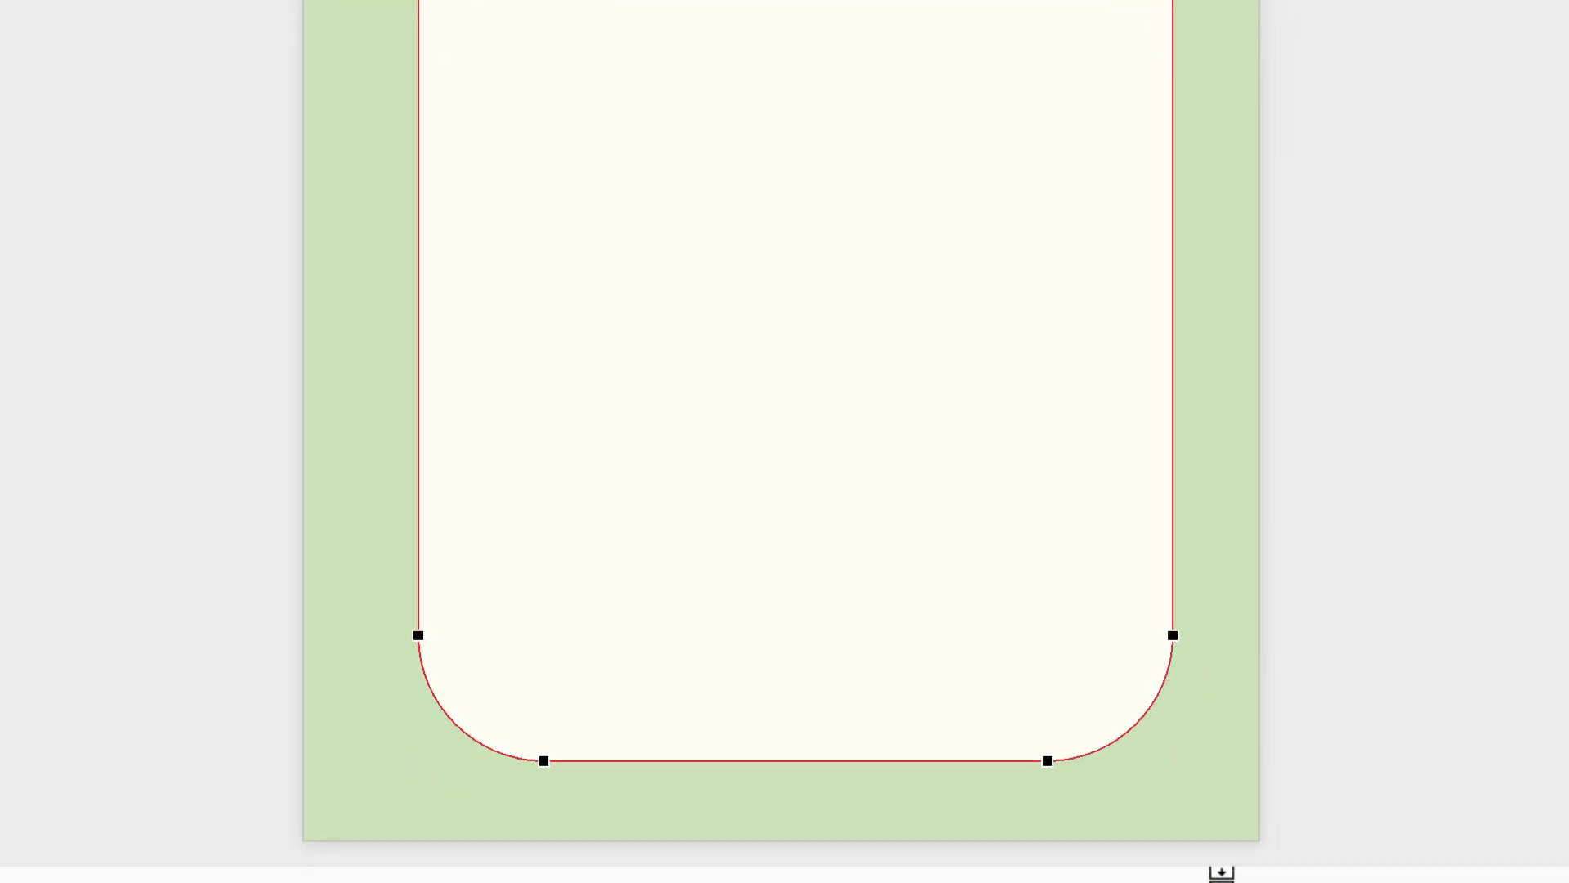
{"action": "left_click_drag", "start_coordinate": [1047, 719], "coordinate": [1092, 691]}
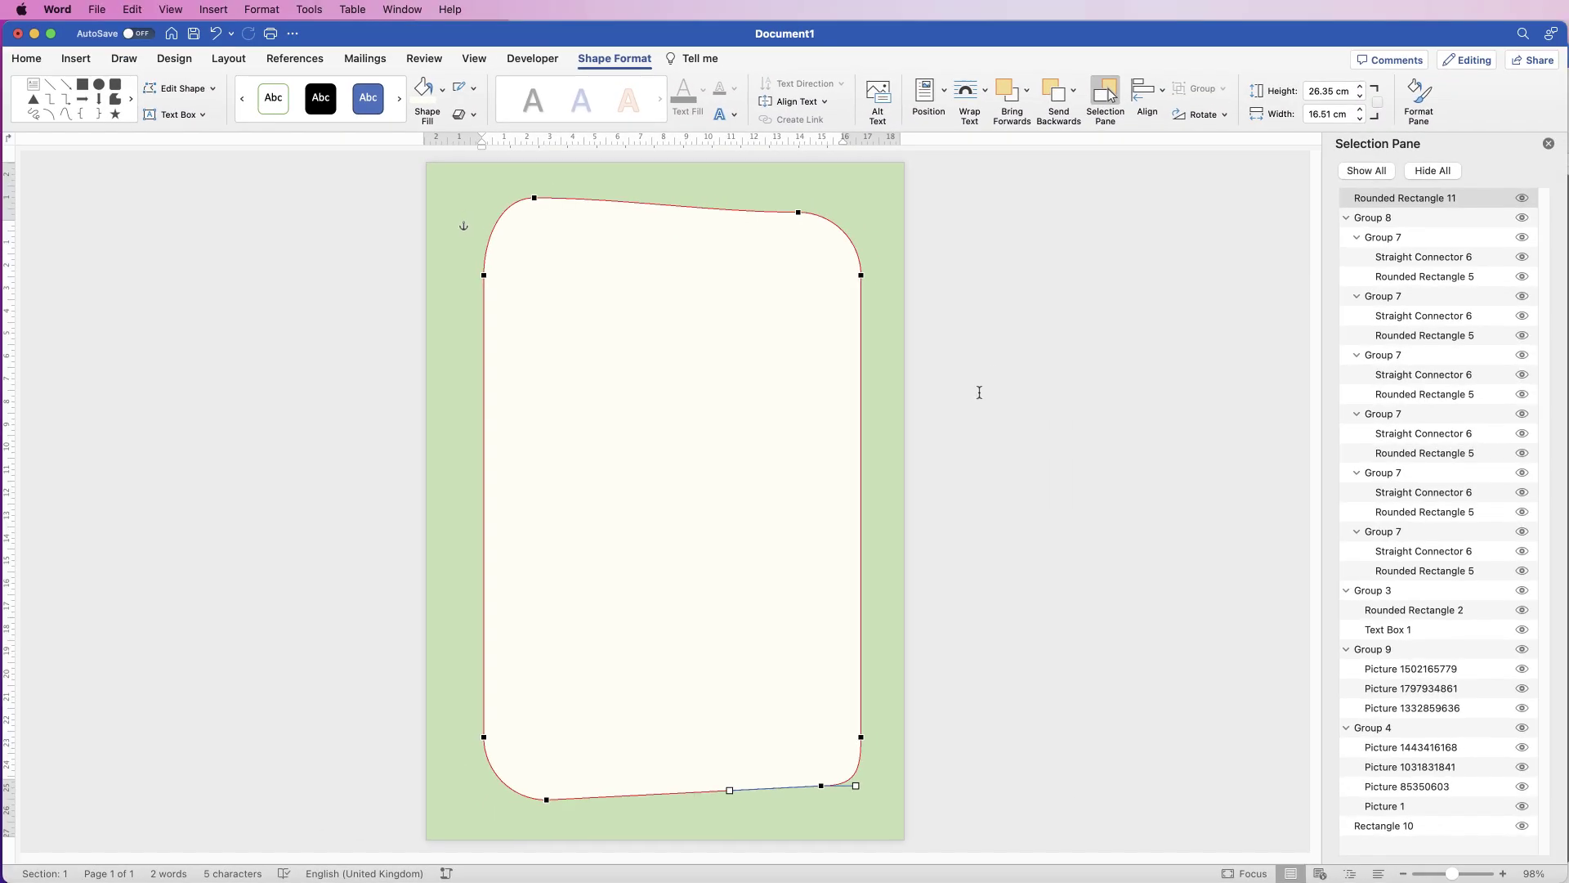
{"action": "left_click", "coordinate": [979, 392]}
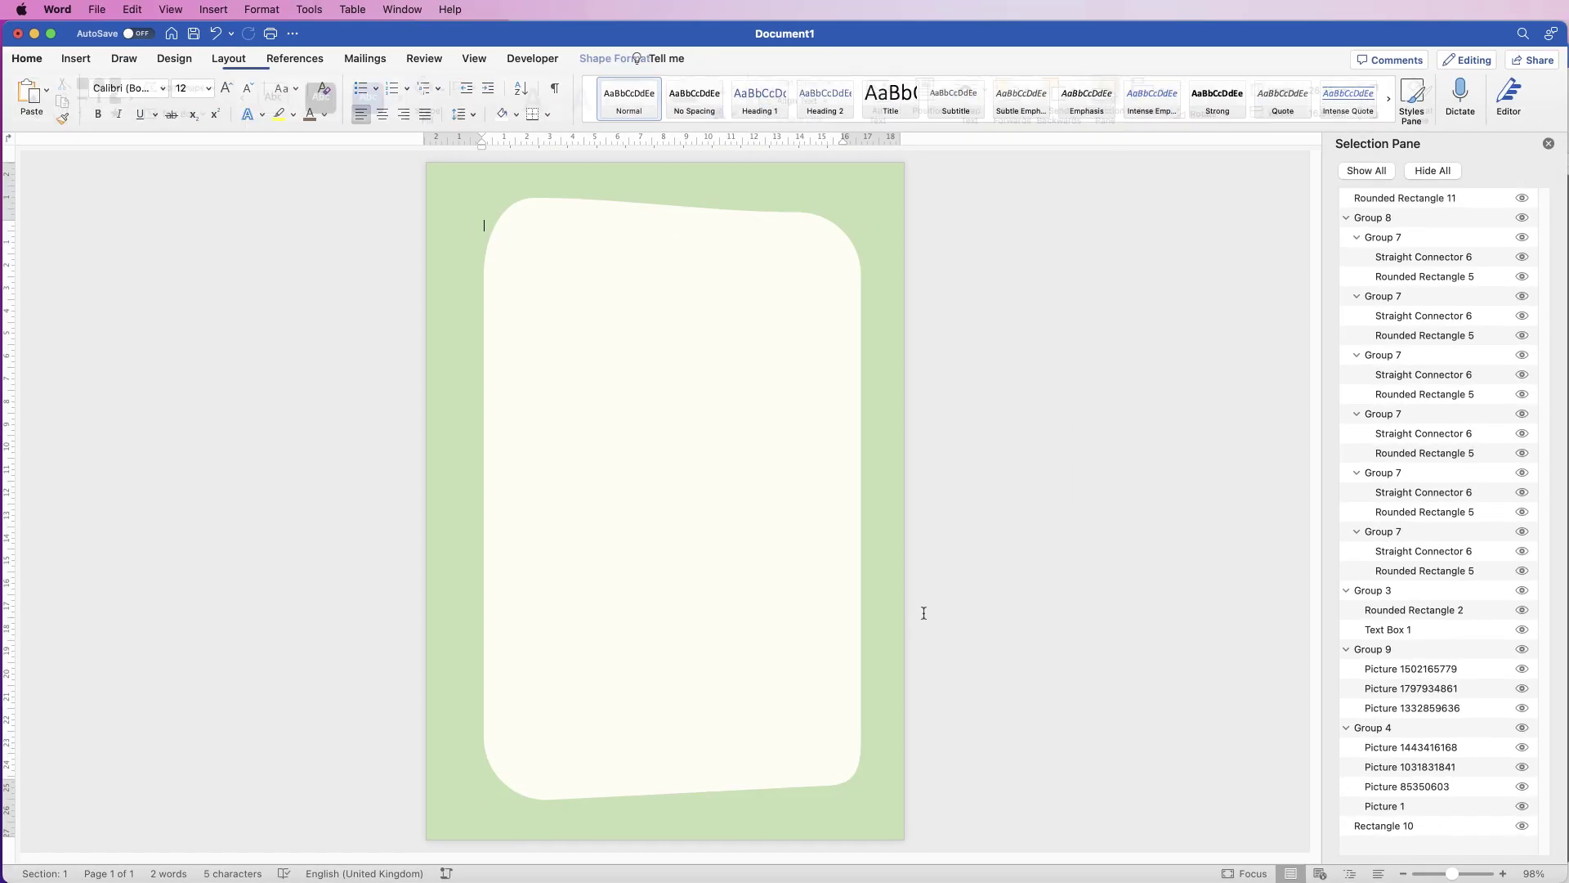
Send the off-white shape backwards behind the heading, list, jar and butterflies, keeping it above the green rectangle.
{"action": "left_click", "coordinate": [699, 382]}
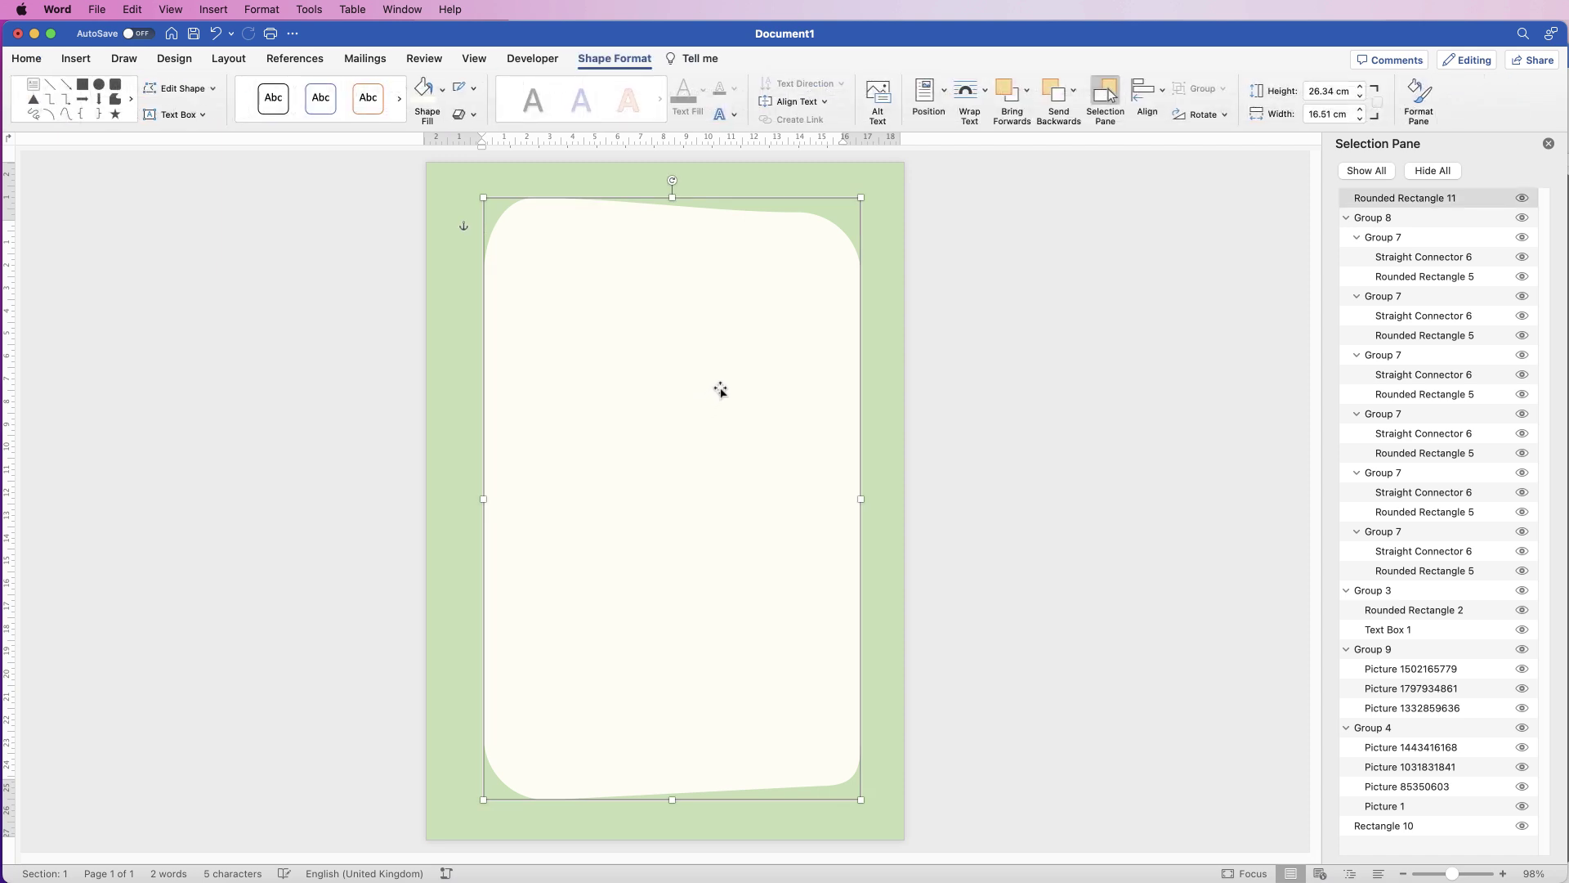
{"action": "left_click", "coordinate": [1057, 97]}
{"action": "left_click", "coordinate": [1055, 96]}
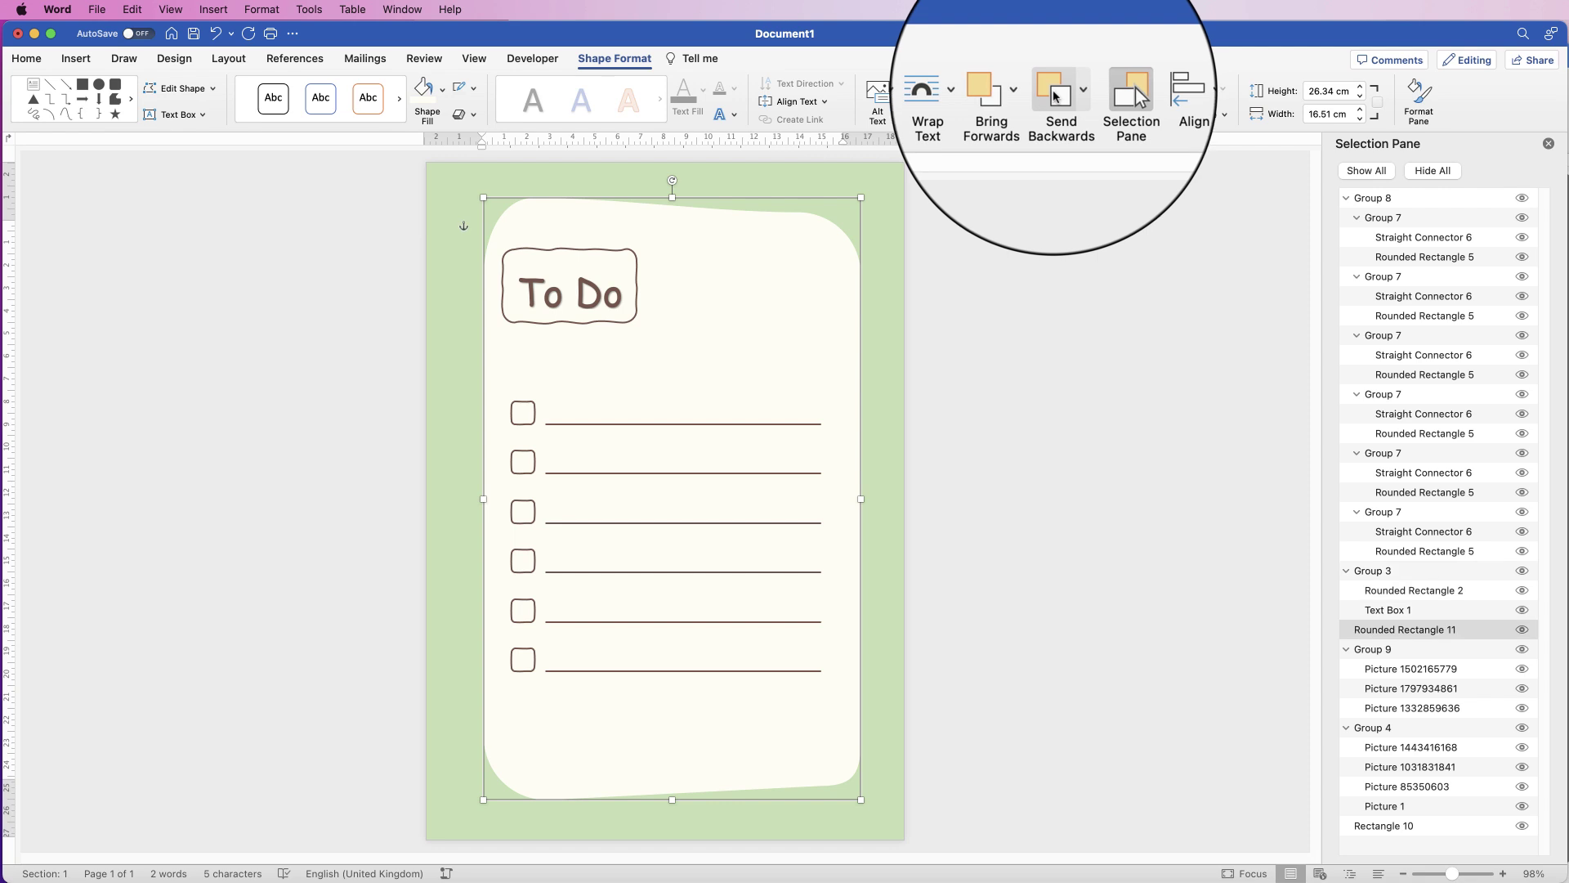
{"action": "left_click", "coordinate": [1055, 97]}
{"action": "left_click", "coordinate": [1055, 96]}
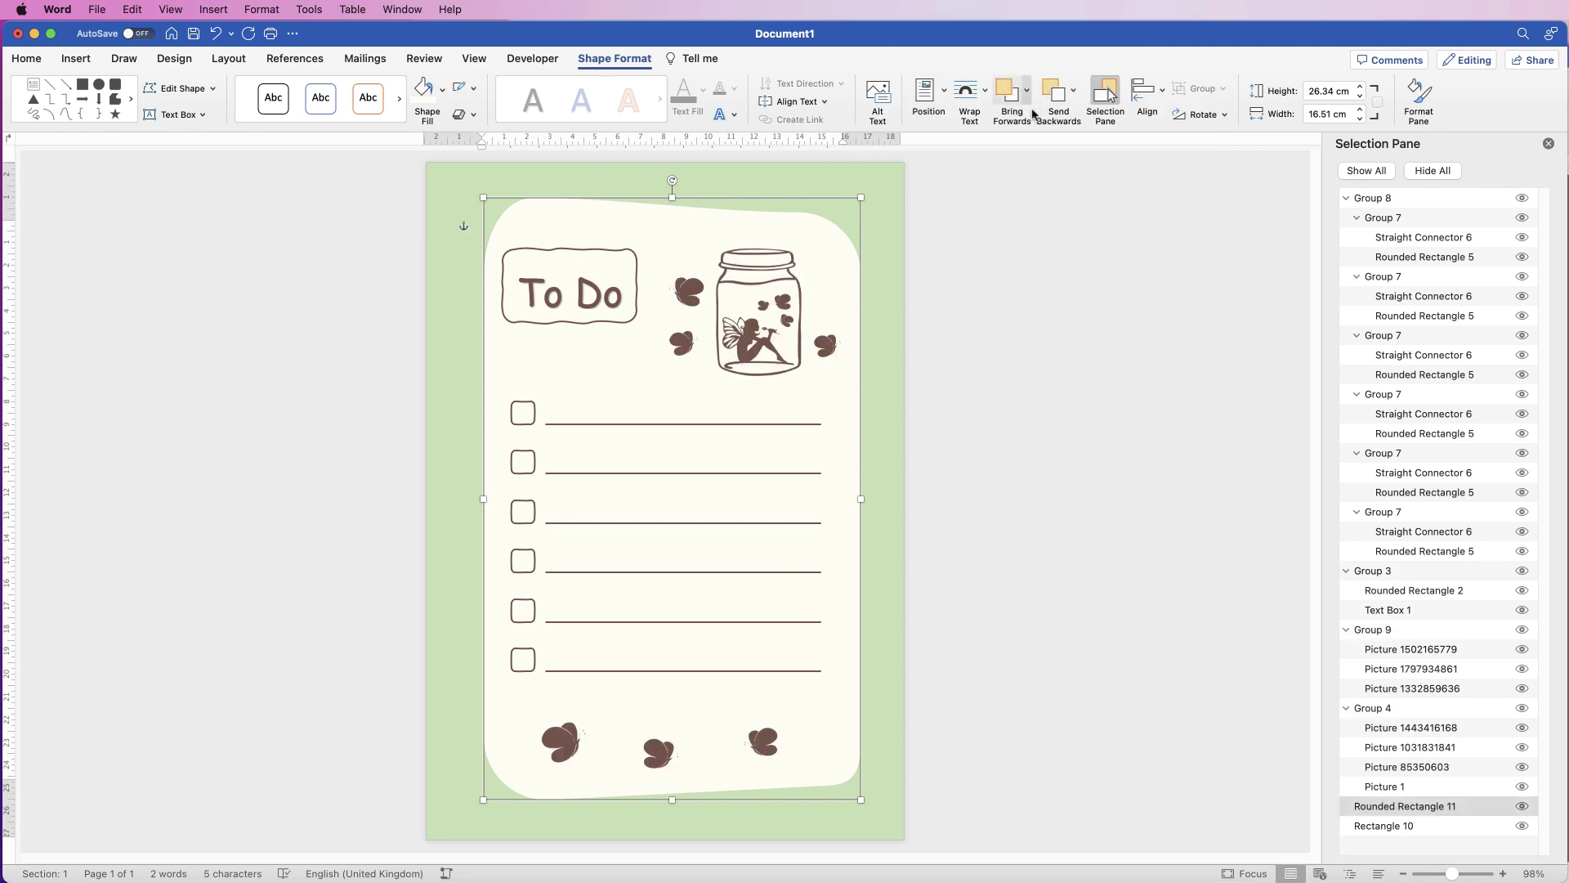
Widen the off-white shape on both sides to about 17.15 cm.
{"action": "left_click_drag", "start_coordinate": [483, 499], "coordinate": [474, 500]}
{"action": "left_click_drag", "start_coordinate": [863, 499], "coordinate": [867, 500]}
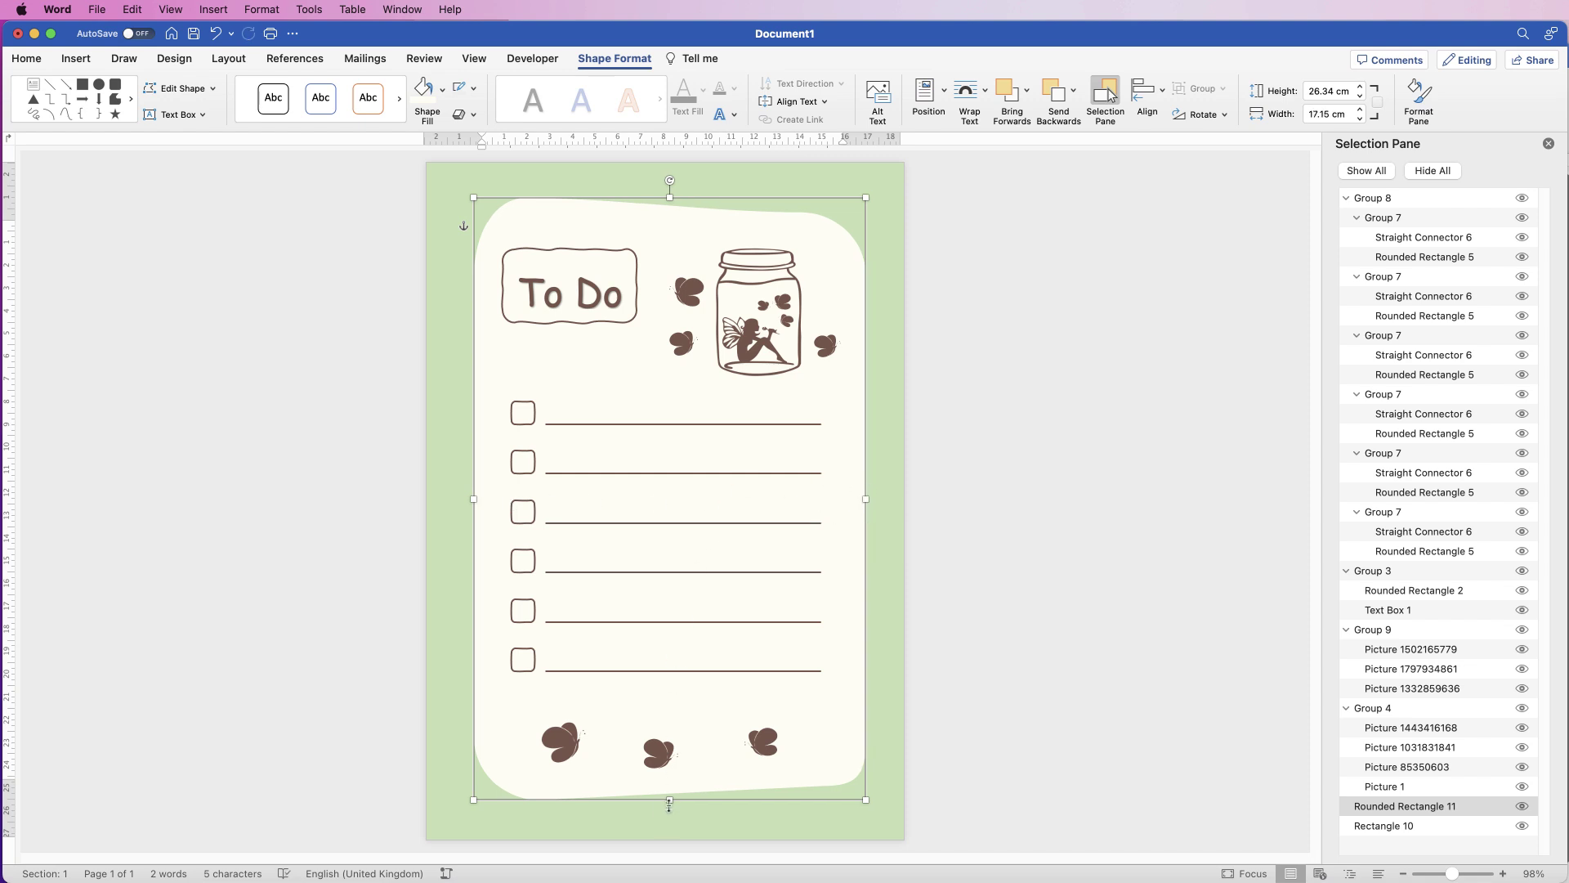
{"action": "left_click", "coordinate": [1009, 453]}
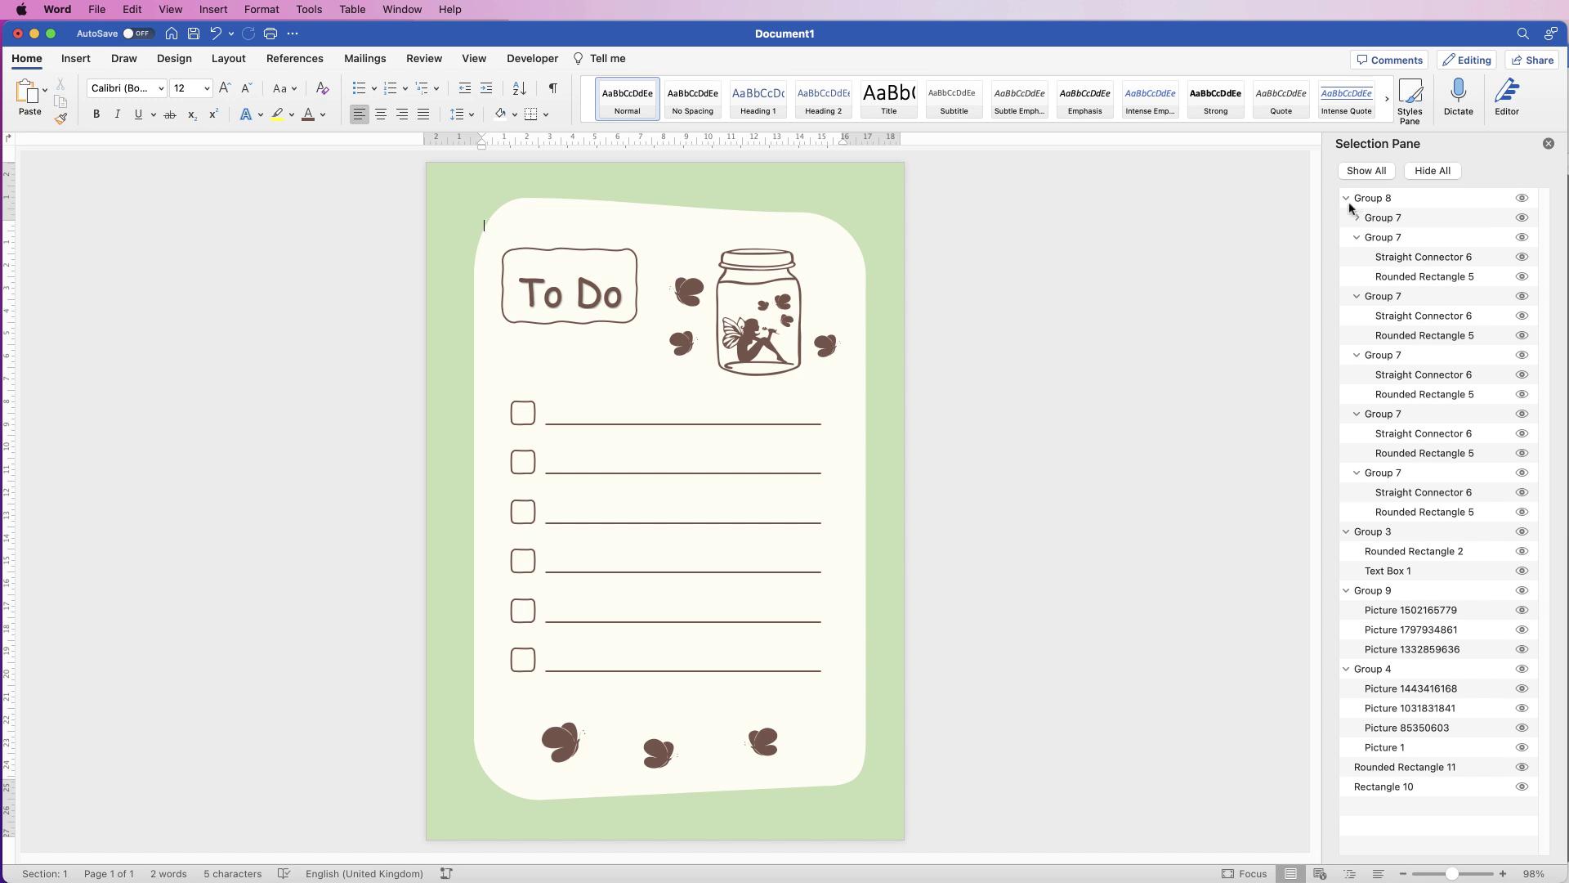
Collapse the object groups, select every object from the checkbox list through the green background, and group them together.
{"action": "left_click", "coordinate": [1346, 199]}
{"action": "left_click", "coordinate": [1346, 218]}
{"action": "left_click", "coordinate": [1346, 237]}
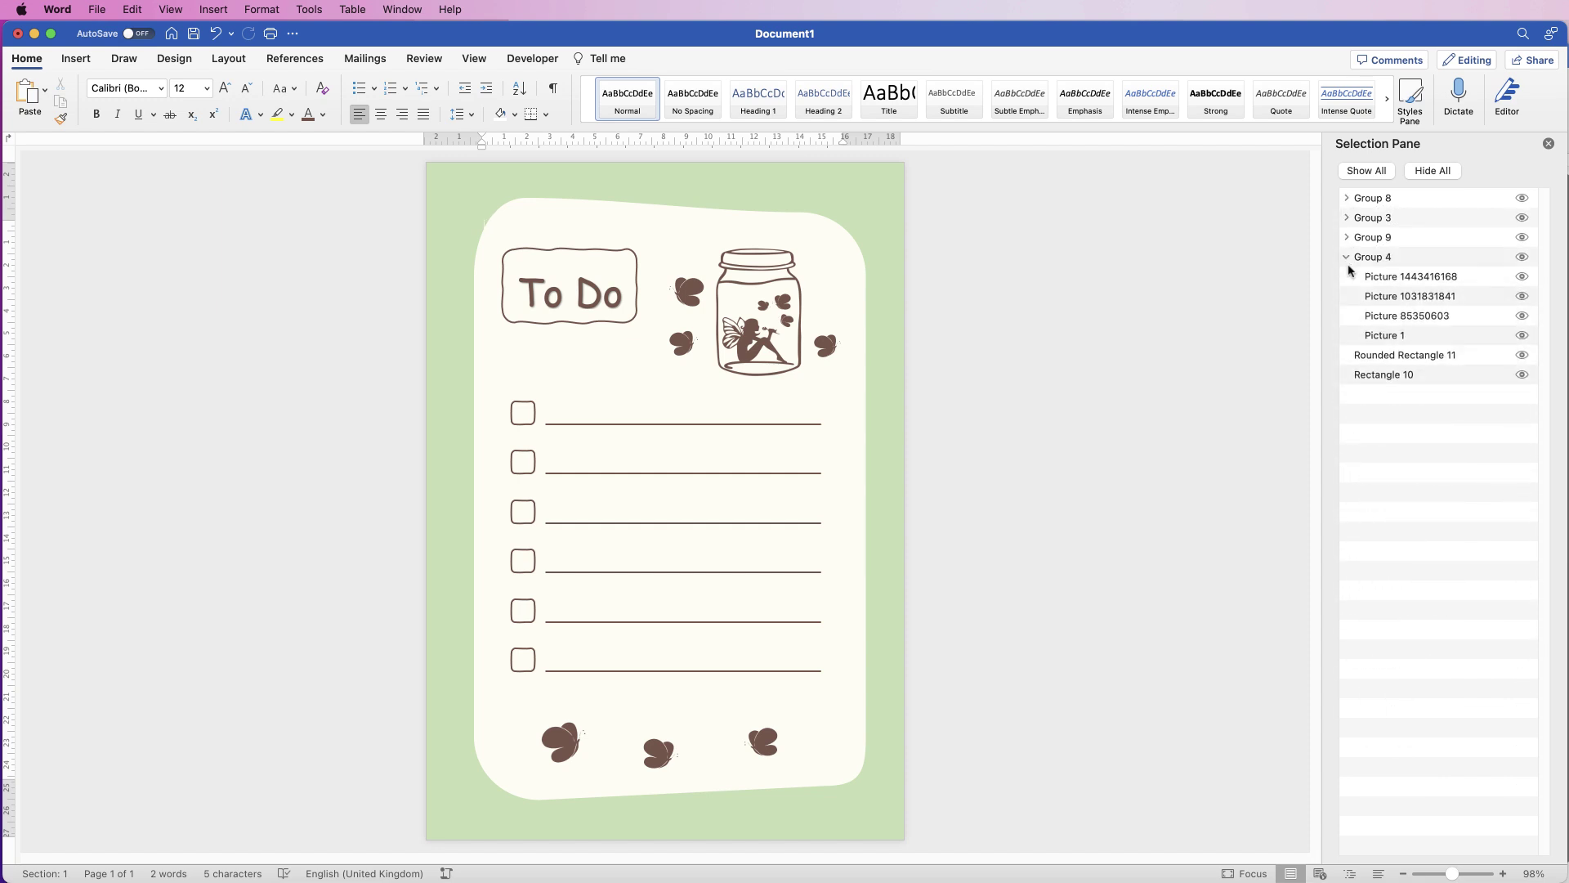
{"action": "left_click", "coordinate": [1346, 256]}
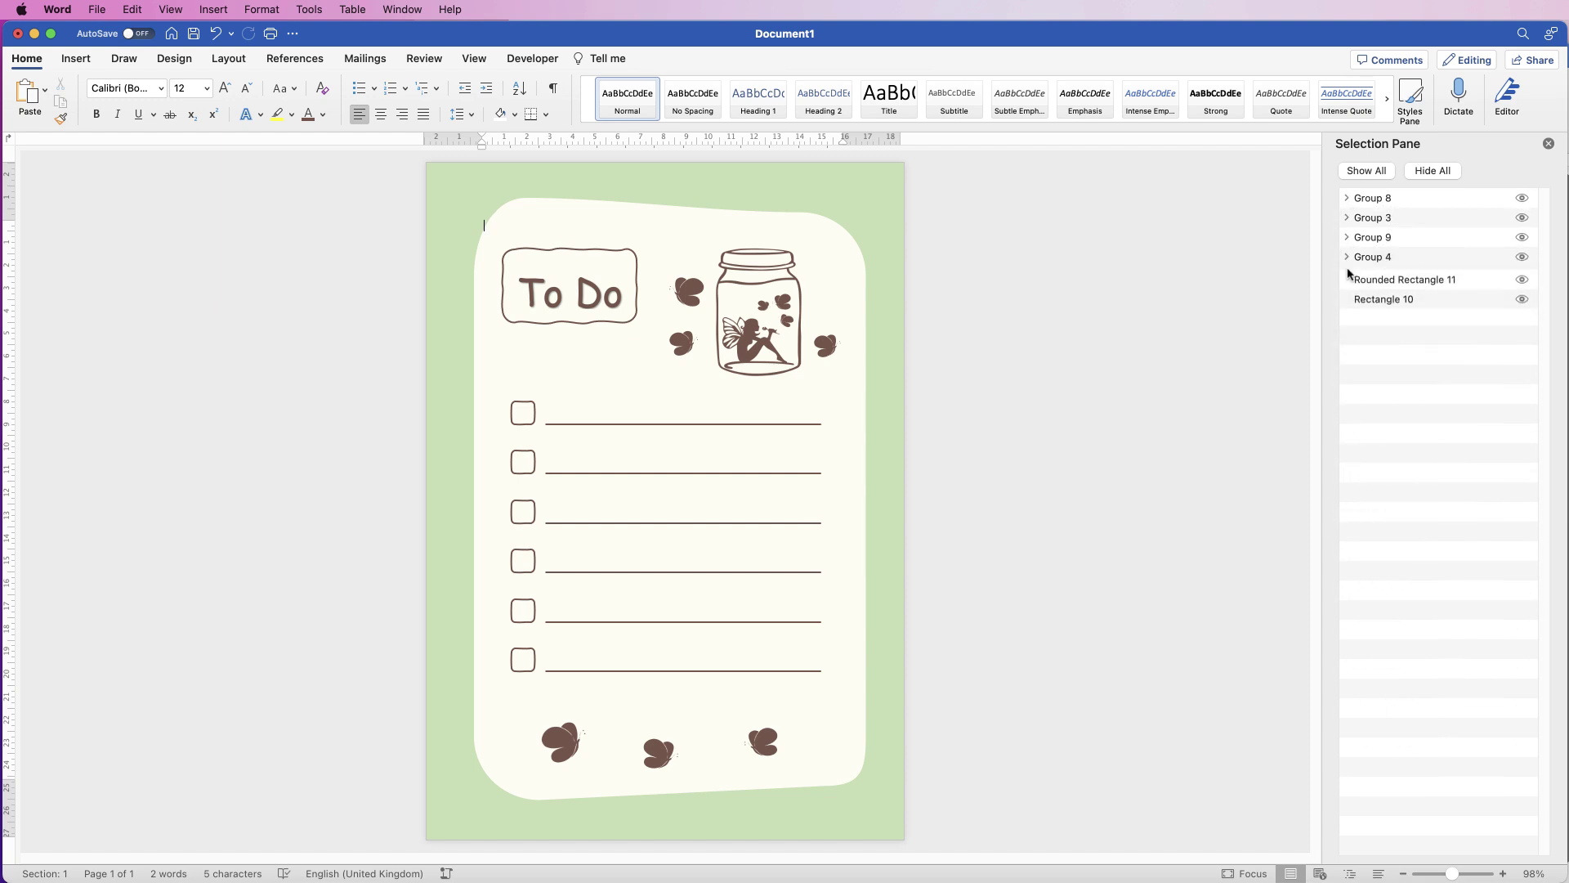
{"action": "left_click", "coordinate": [1405, 202]}
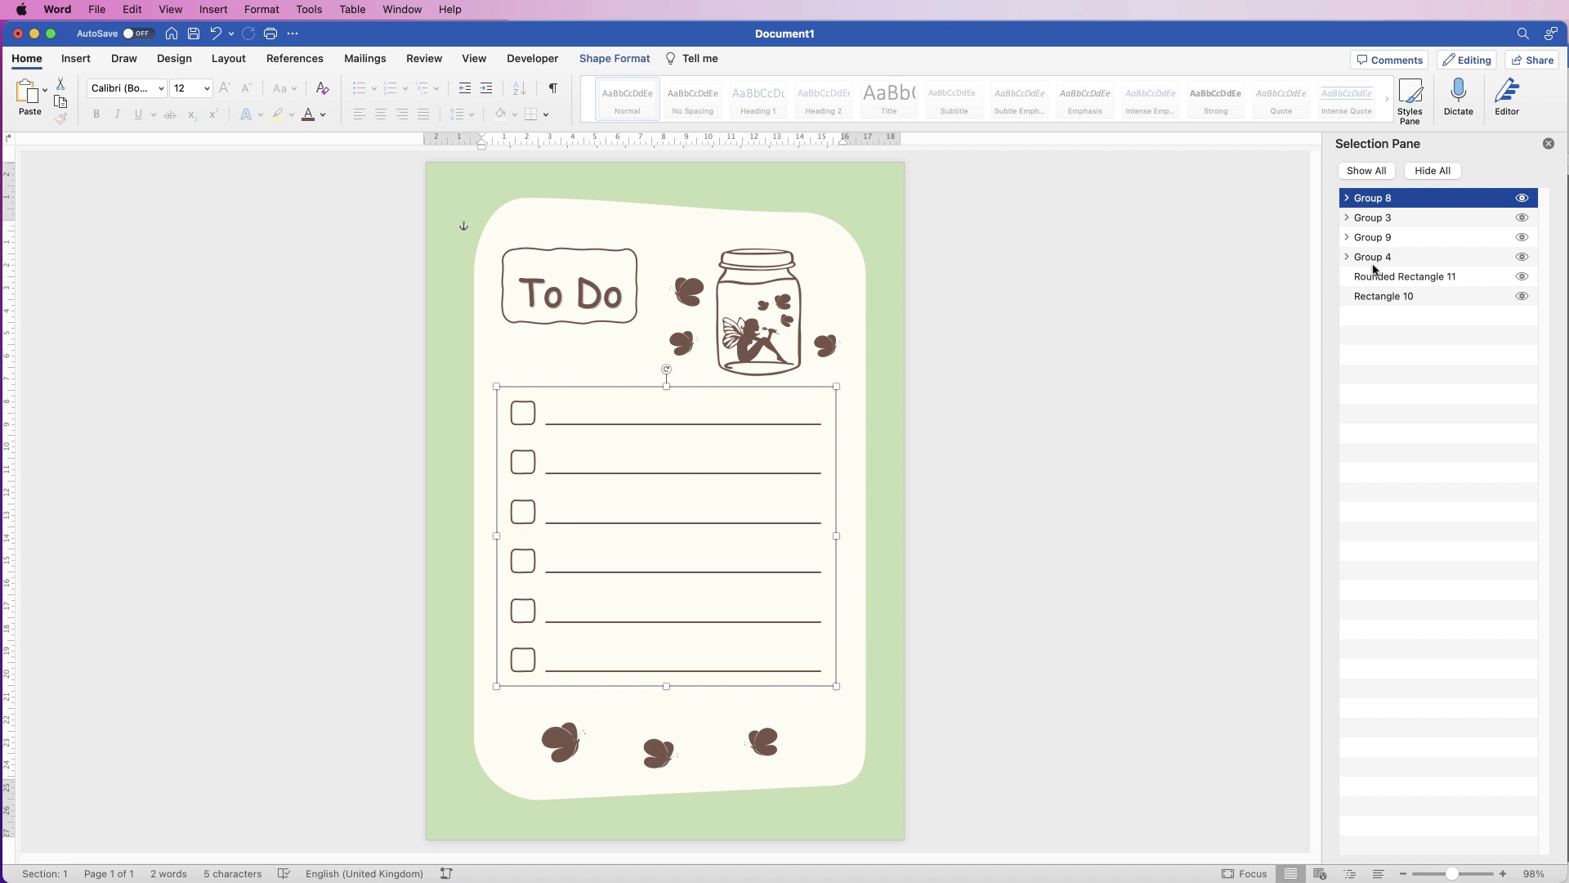
{"action": "left_click", "coordinate": [1394, 299], "text": "shift"}
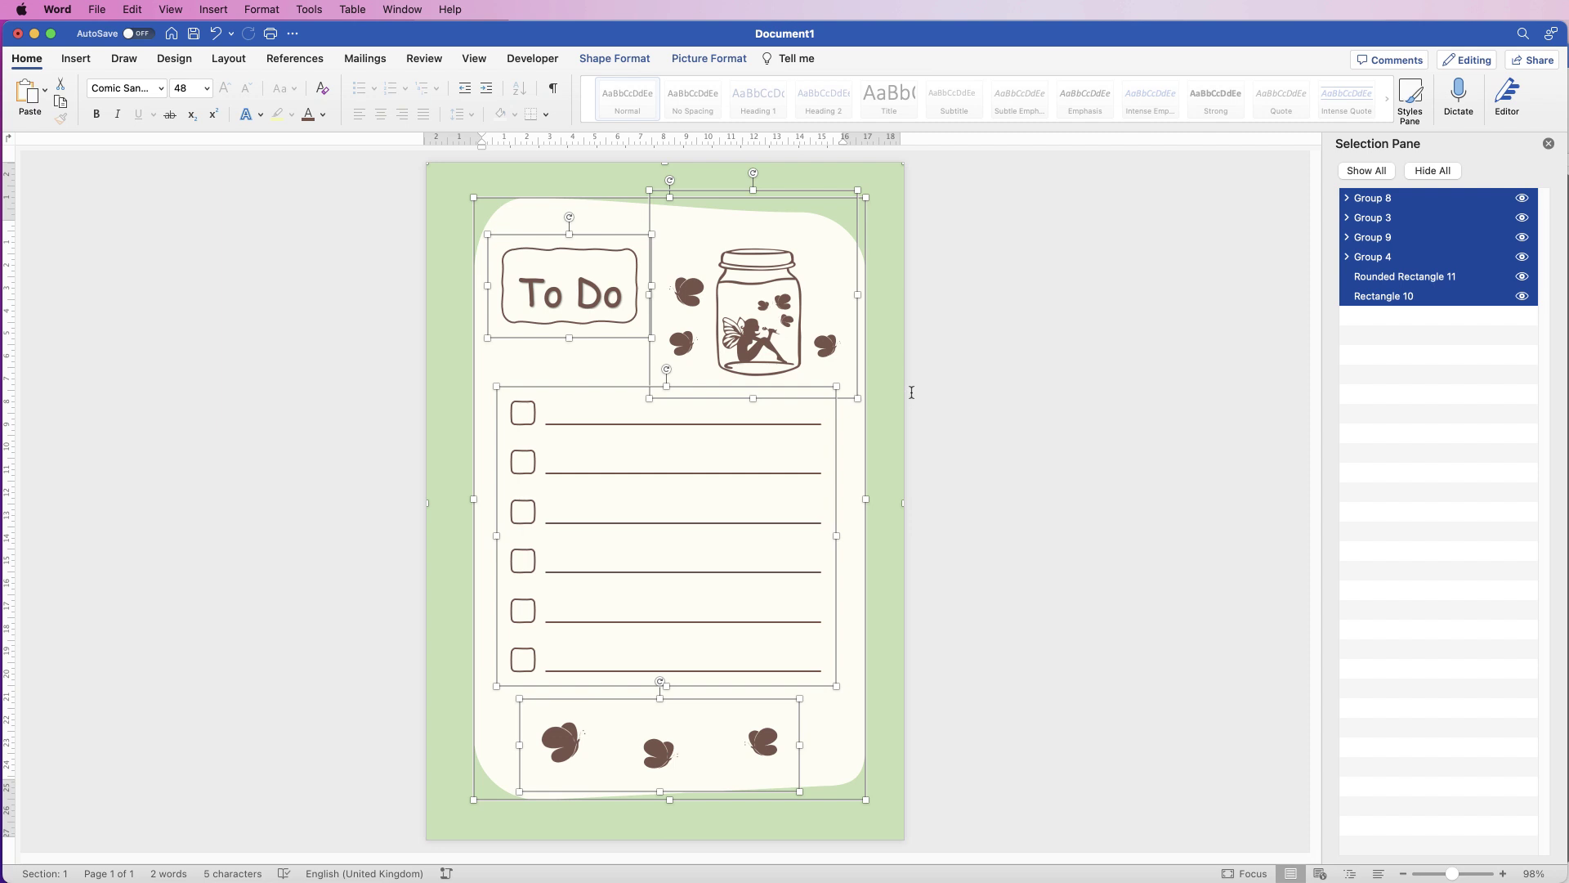
{"action": "left_click", "coordinate": [740, 58]}
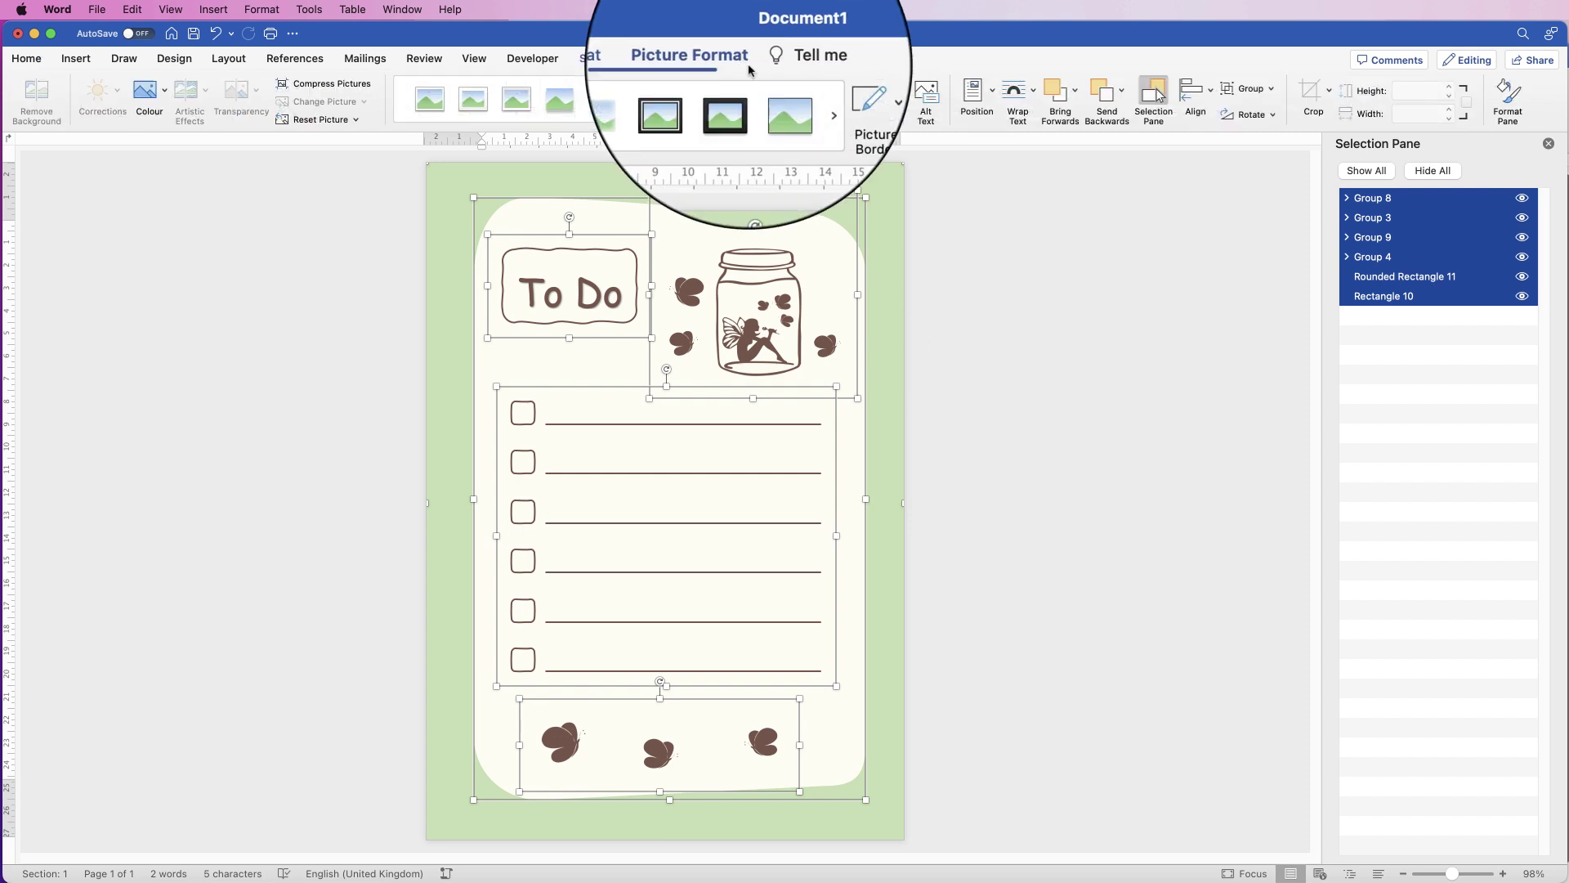
{"action": "left_click", "coordinate": [1272, 95]}
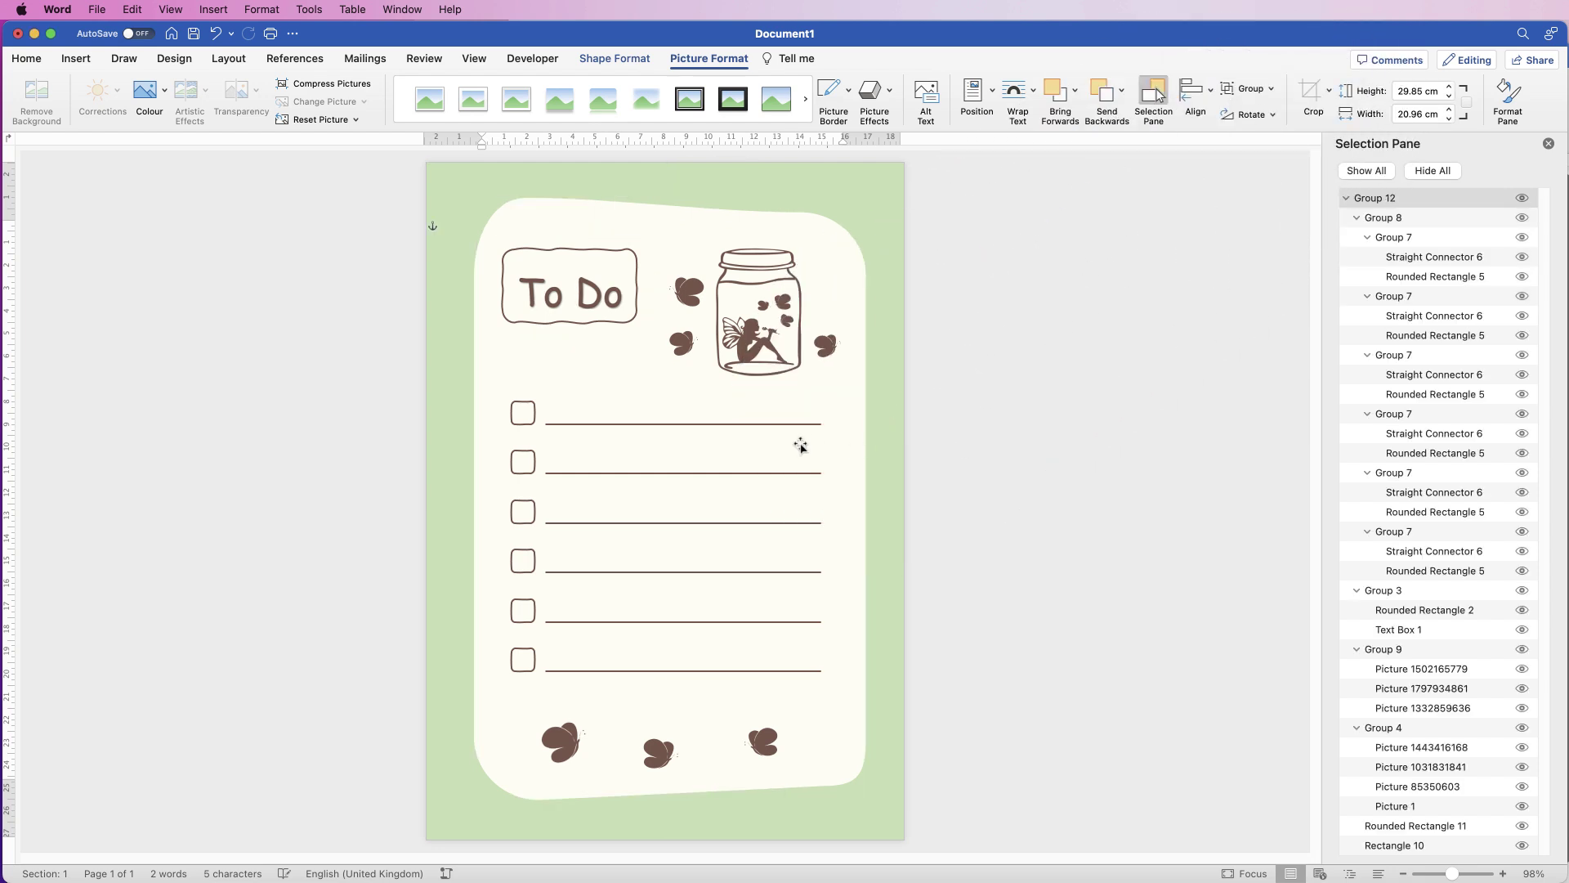
{"action": "left_click_drag", "start_coordinate": [799, 406], "coordinate": [802, 437]}
Save the grouped design as a PNG picture named To Do List.png on the Desktop.
{"action": "right_click", "coordinate": [631, 353]}
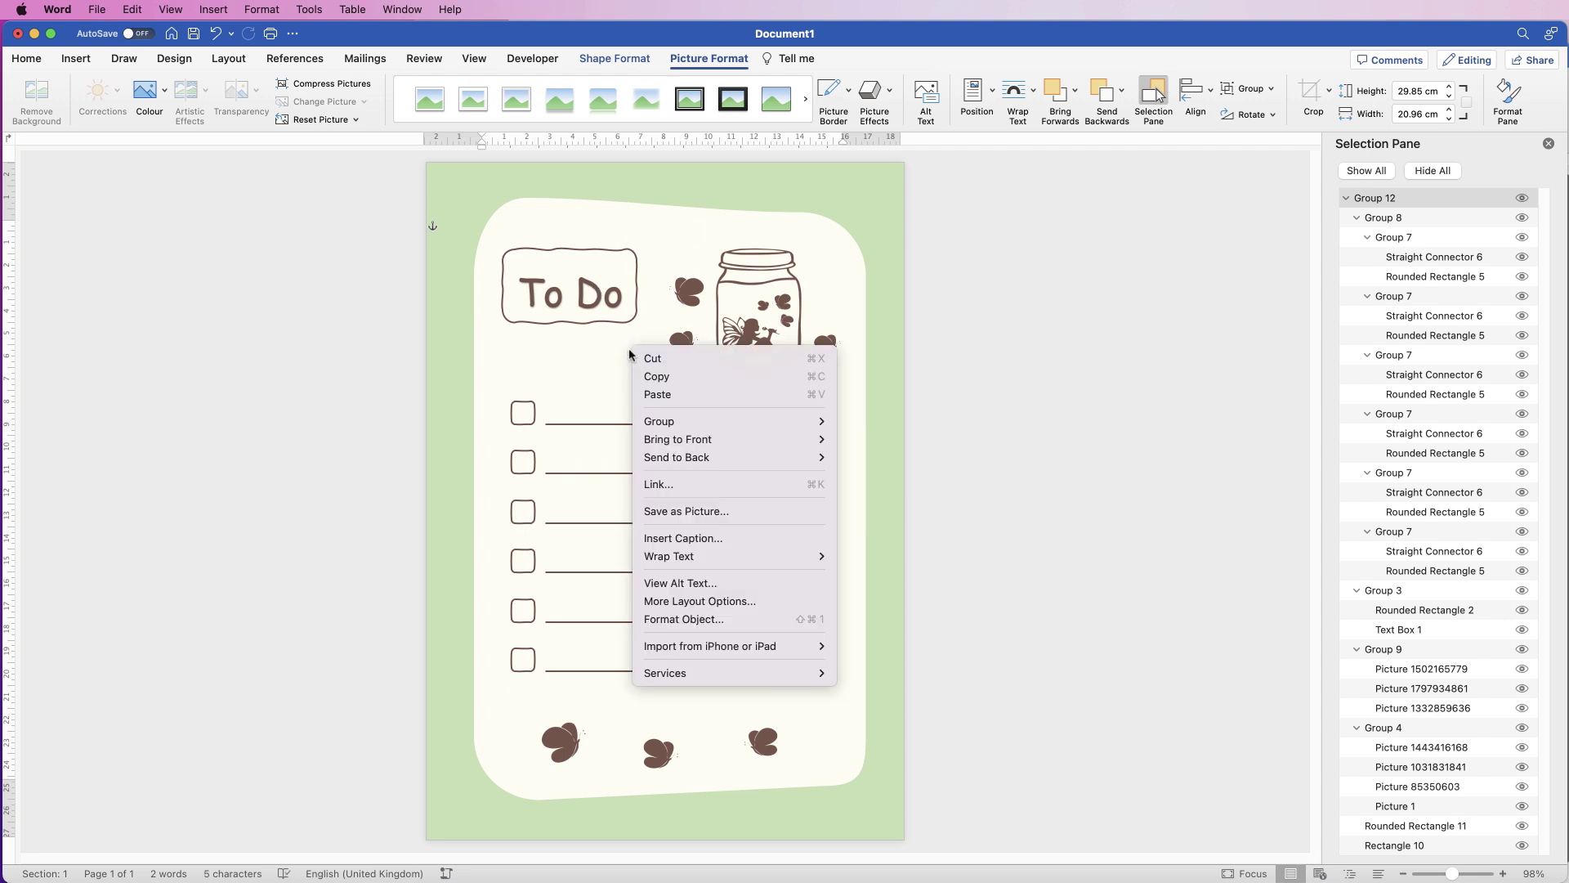
{"action": "left_click", "coordinate": [719, 513]}
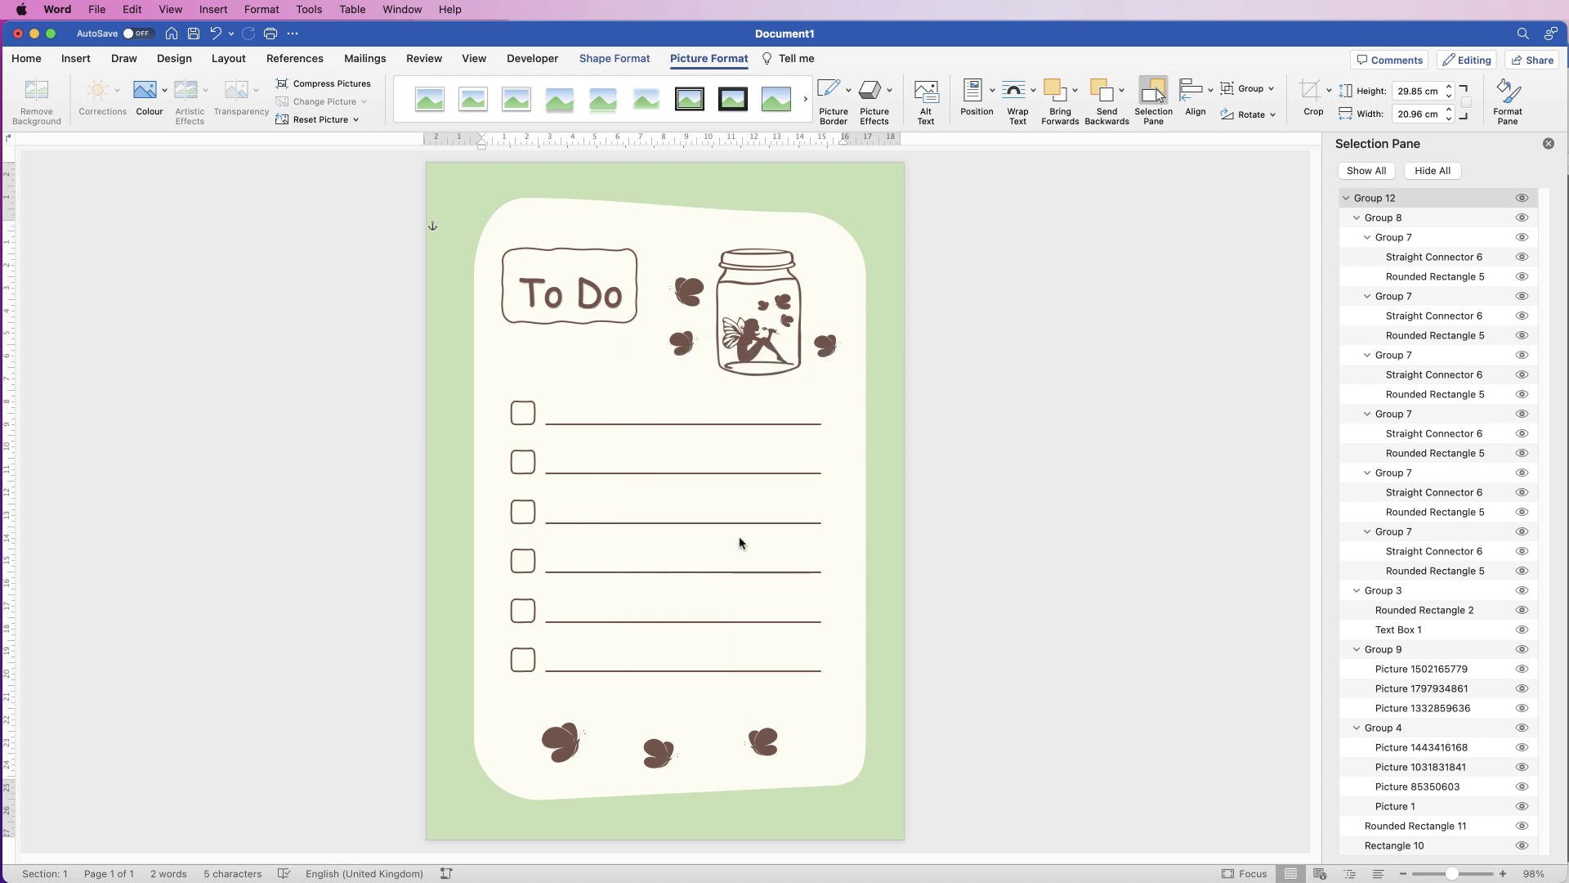
{"action": "left_click", "coordinate": [763, 286]}
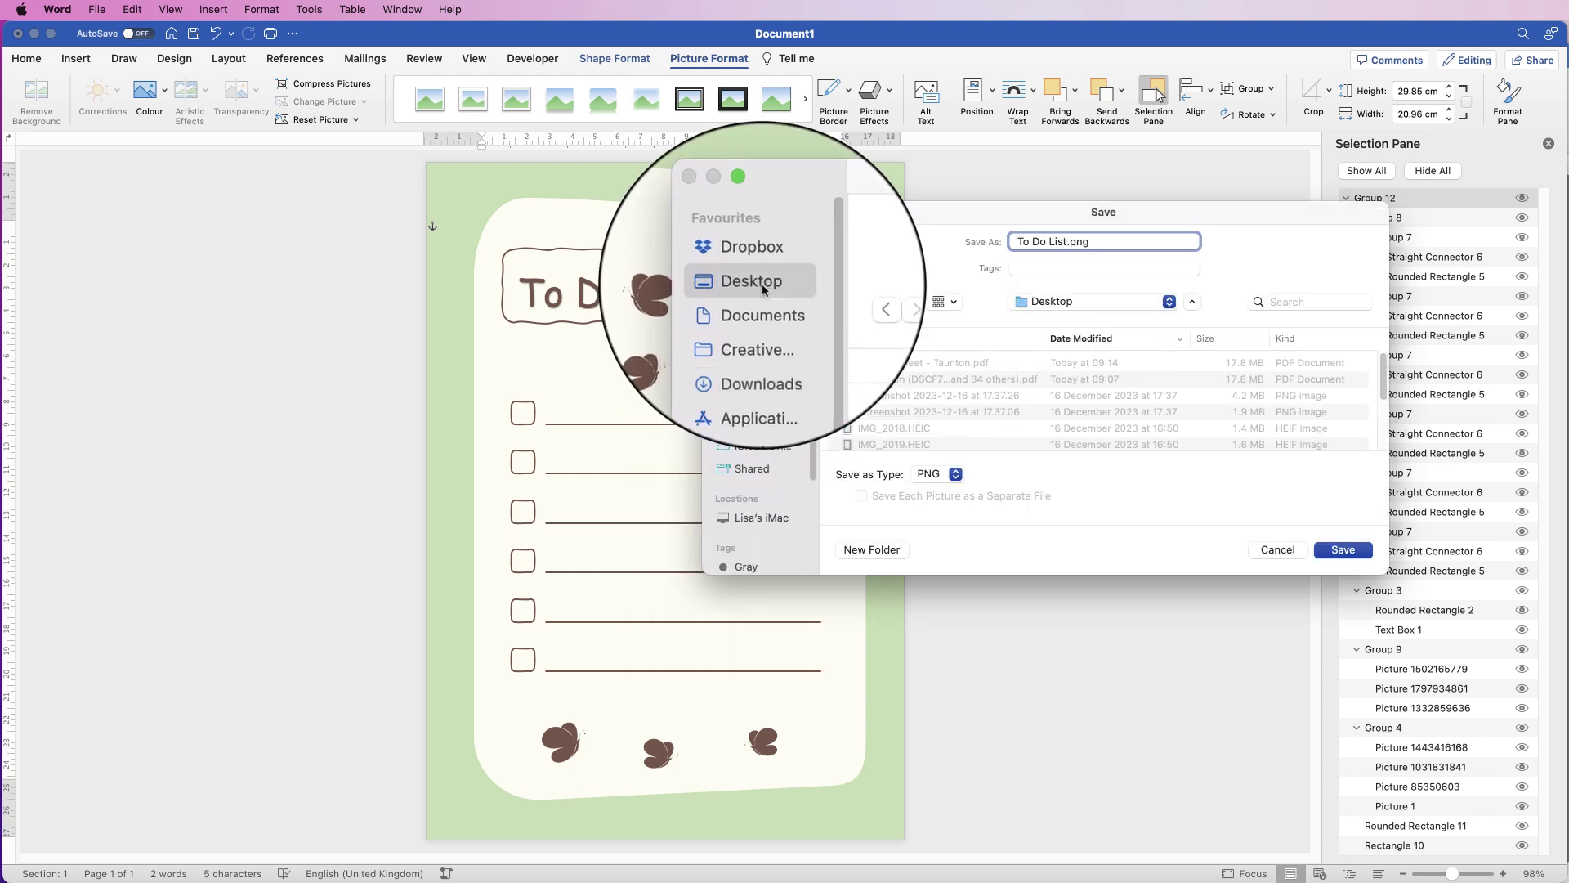
{"action": "left_click", "coordinate": [956, 478]}
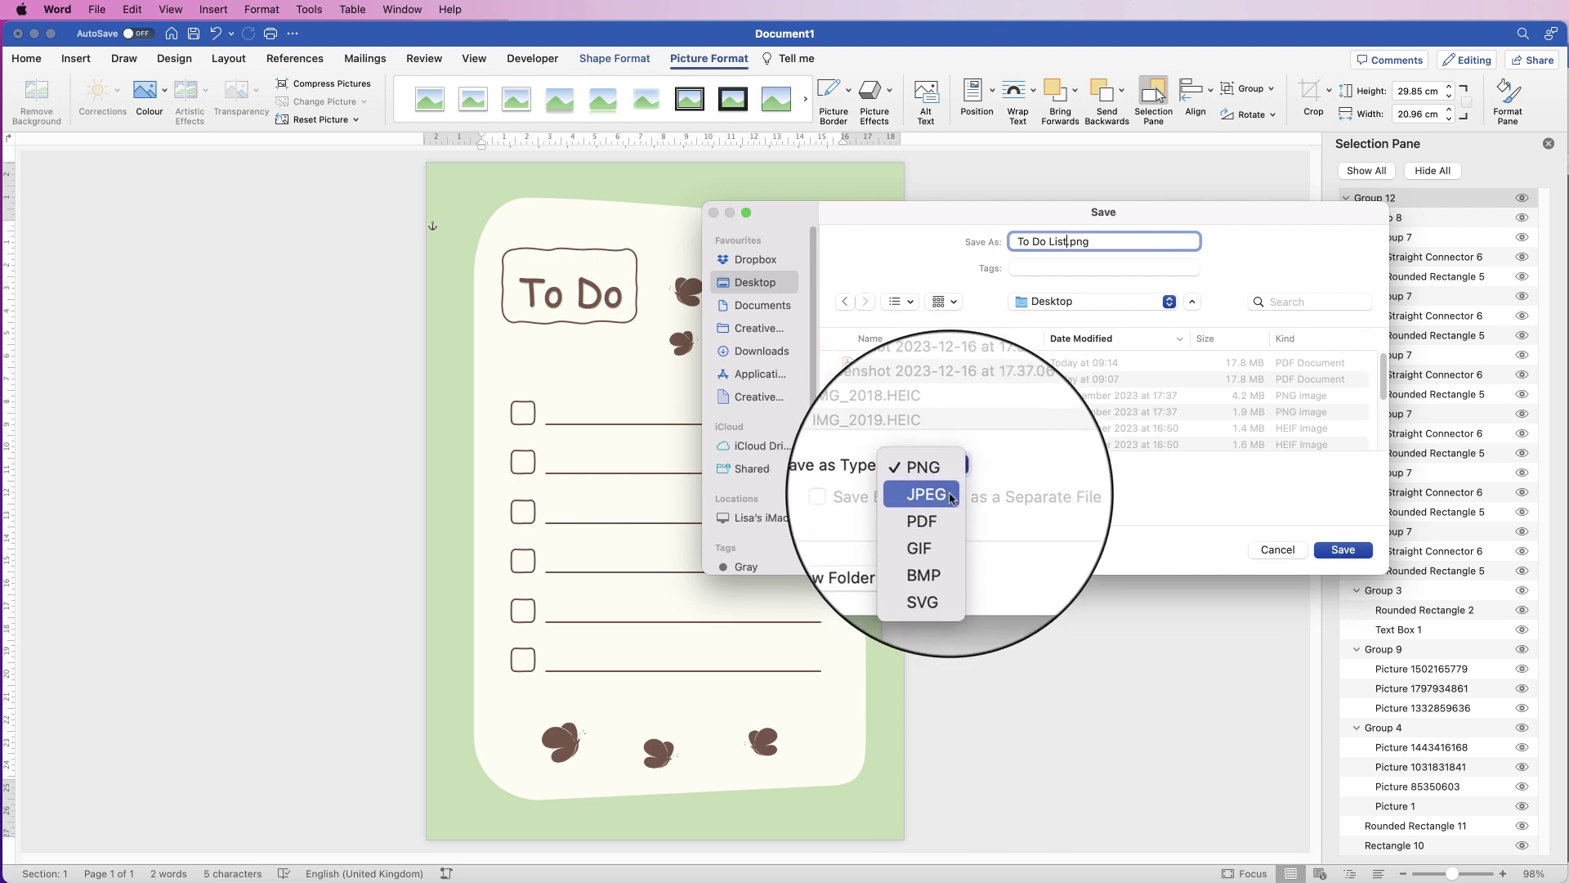
{"action": "left_click", "coordinate": [1348, 572]}
{"action": "left_click", "coordinate": [1344, 556]}
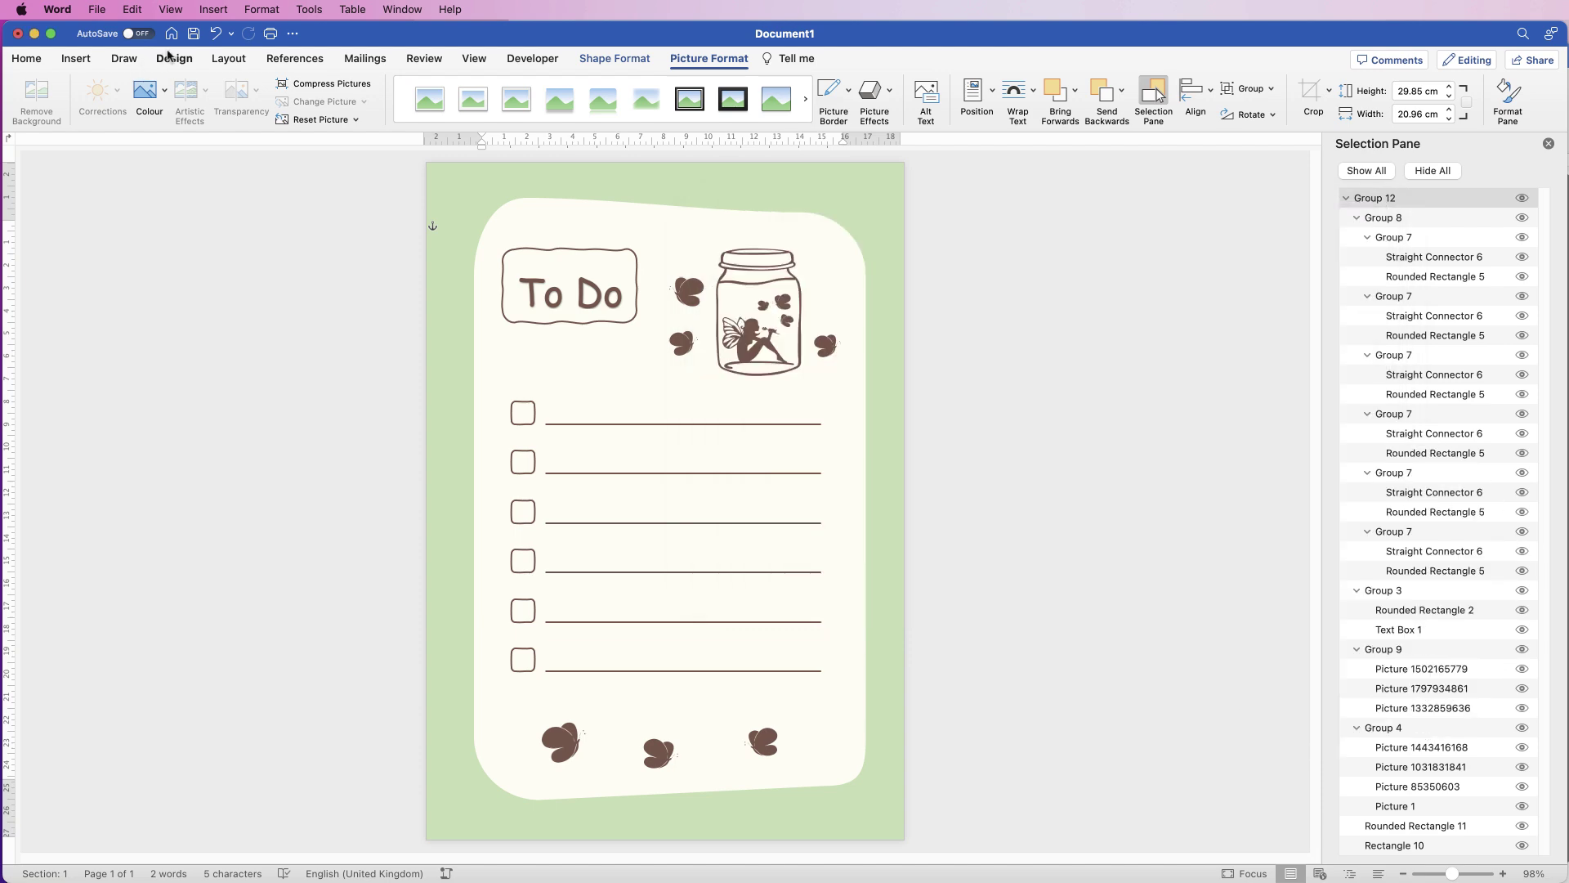
Create a new blank document and set its page orientation to landscape.
{"action": "left_click", "coordinate": [171, 36]}
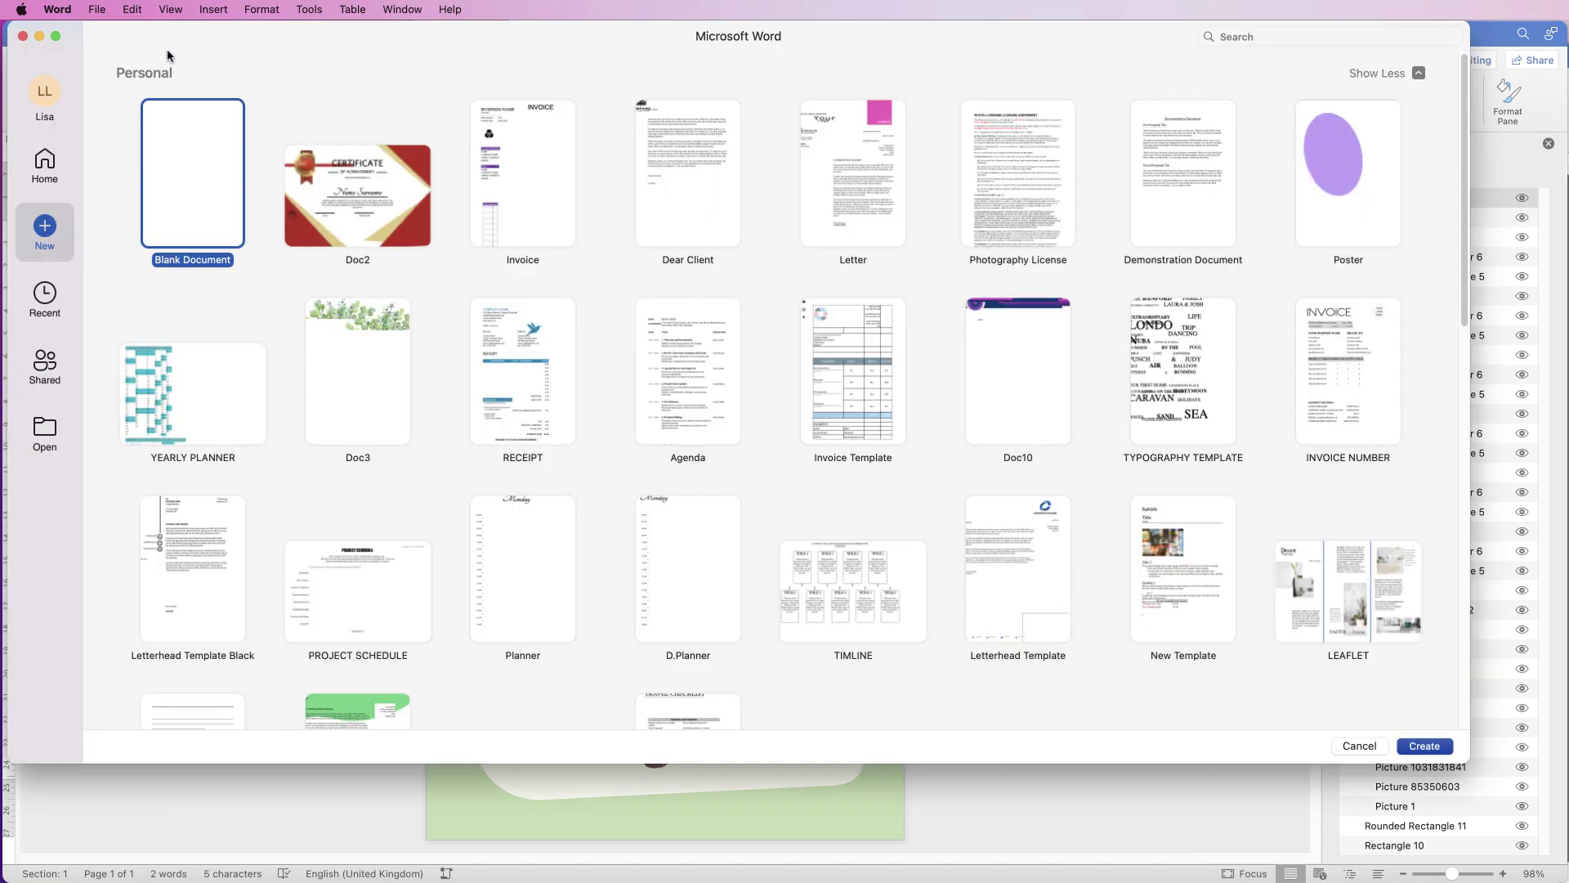
{"action": "key", "text": "Return"}
{"action": "left_click", "coordinate": [233, 64]}
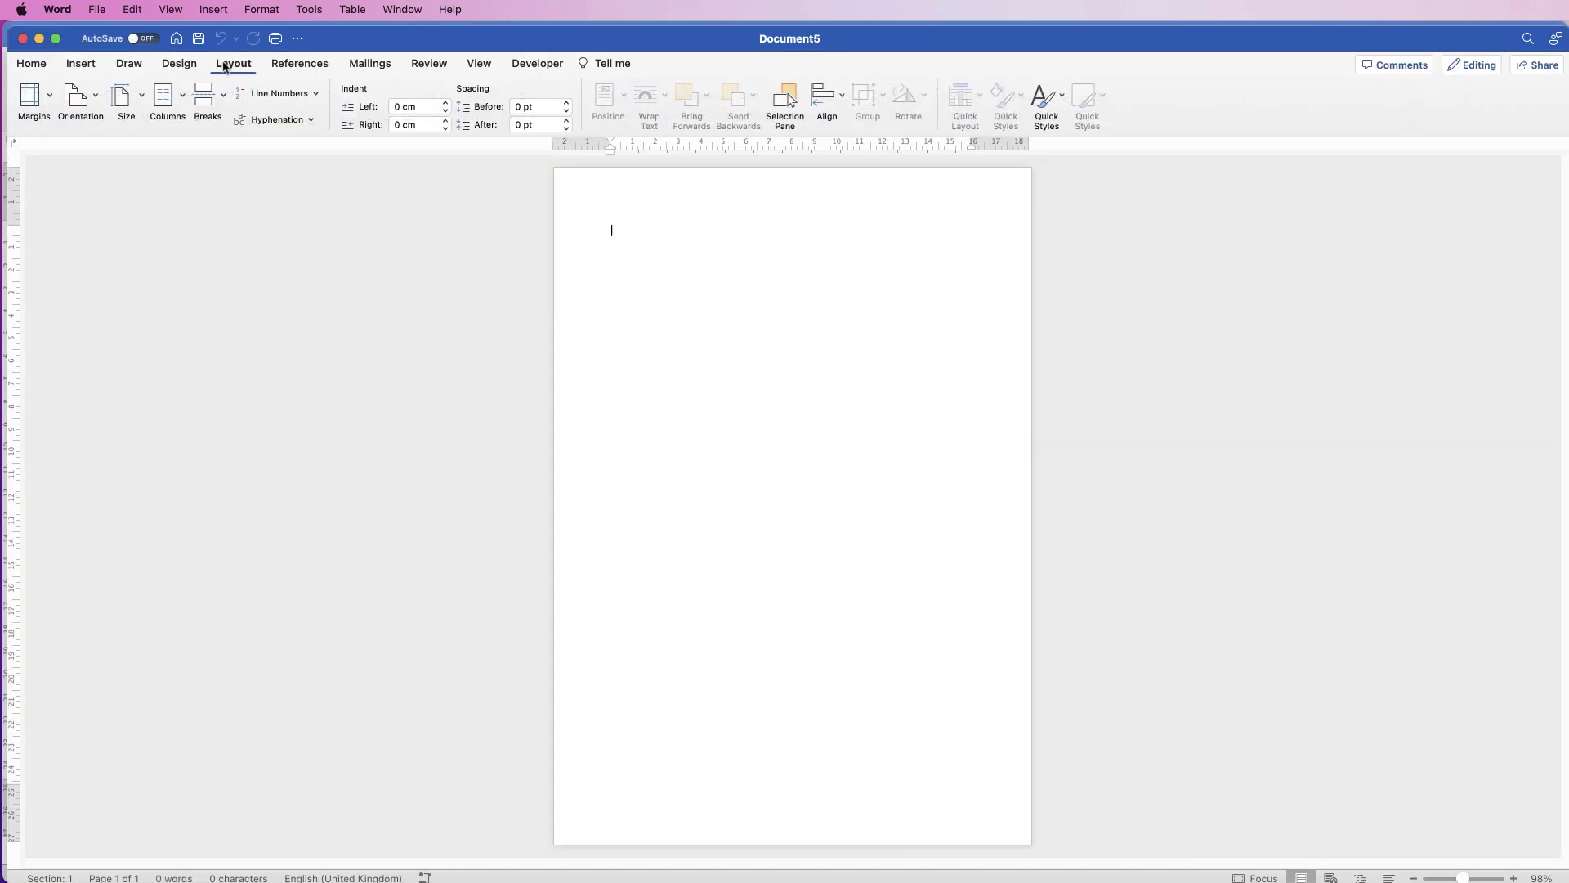
{"action": "left_click", "coordinate": [93, 100]}
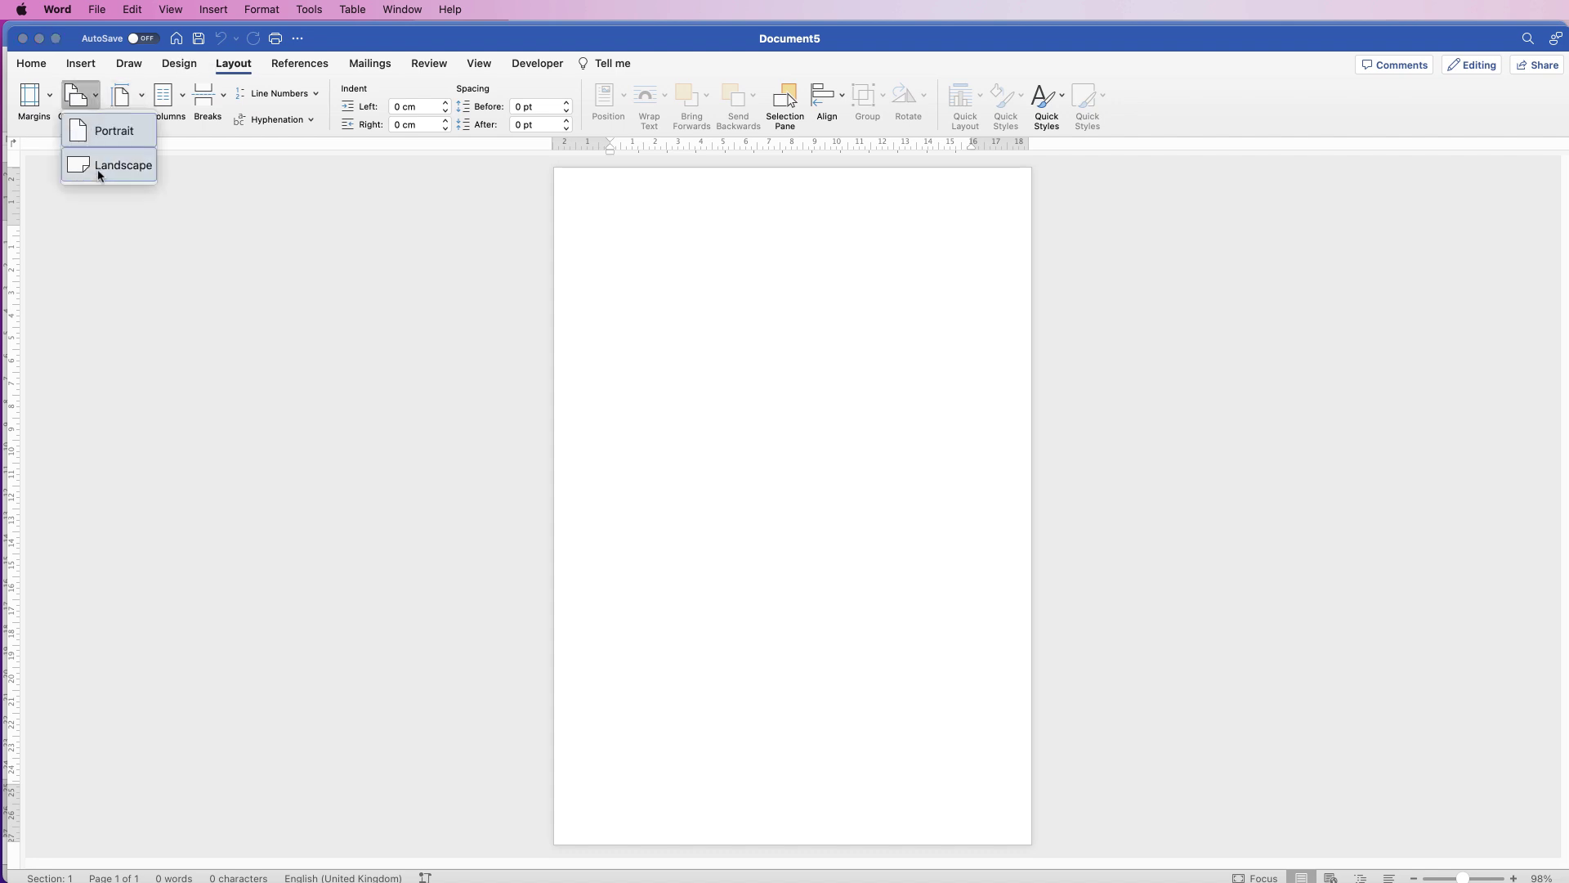
{"action": "left_click", "coordinate": [106, 165]}
Insert the picture To Do List.png from the Desktop into the landscape document.
{"action": "left_click", "coordinate": [81, 64]}
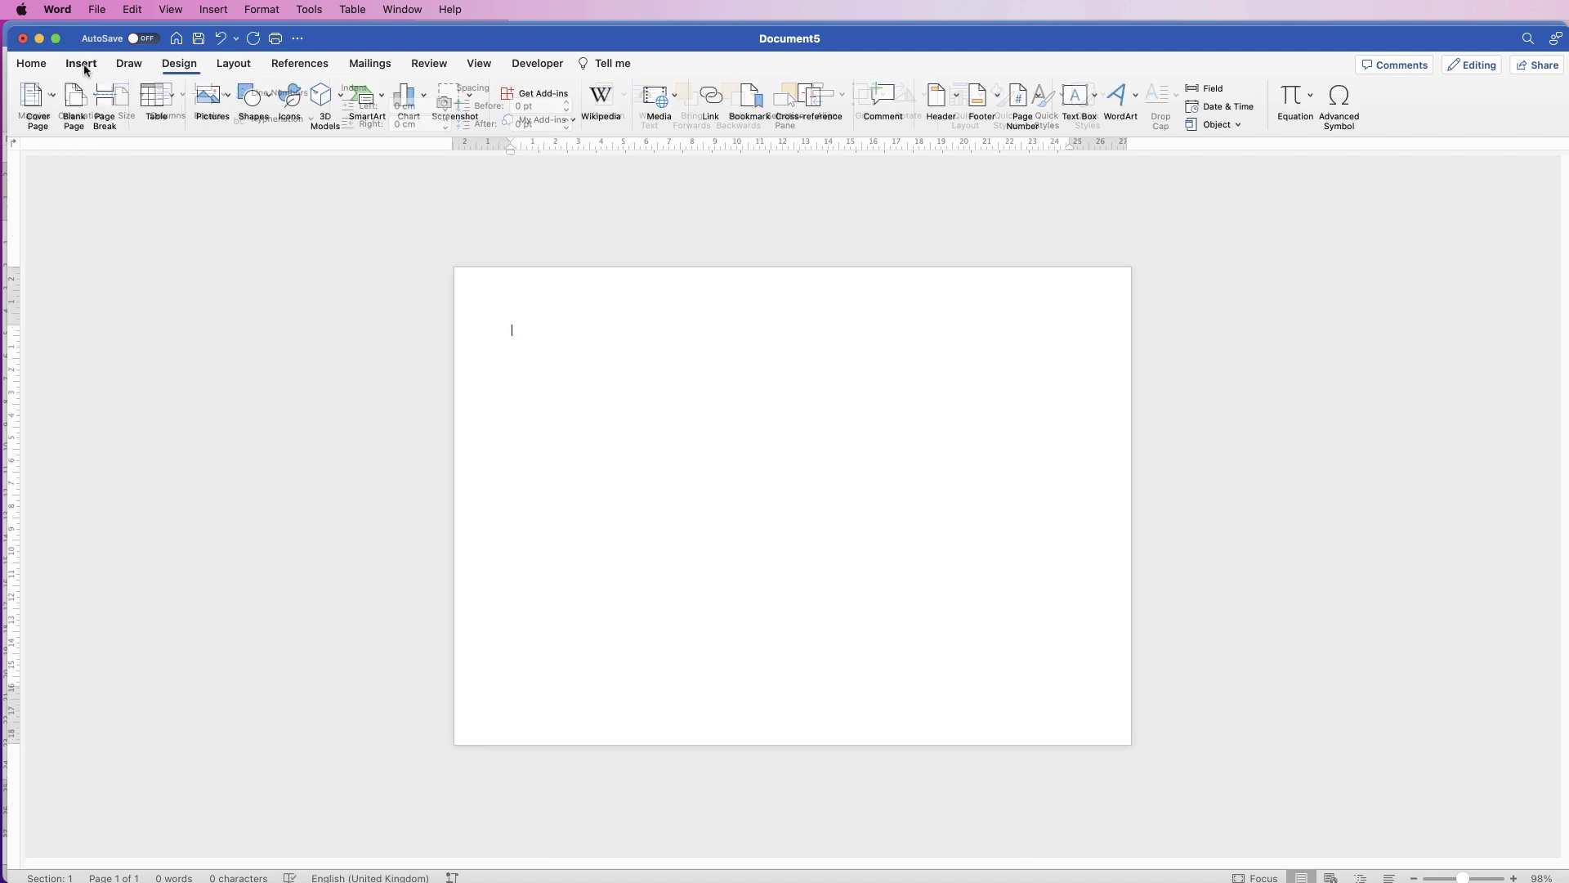
{"action": "left_click", "coordinate": [228, 104]}
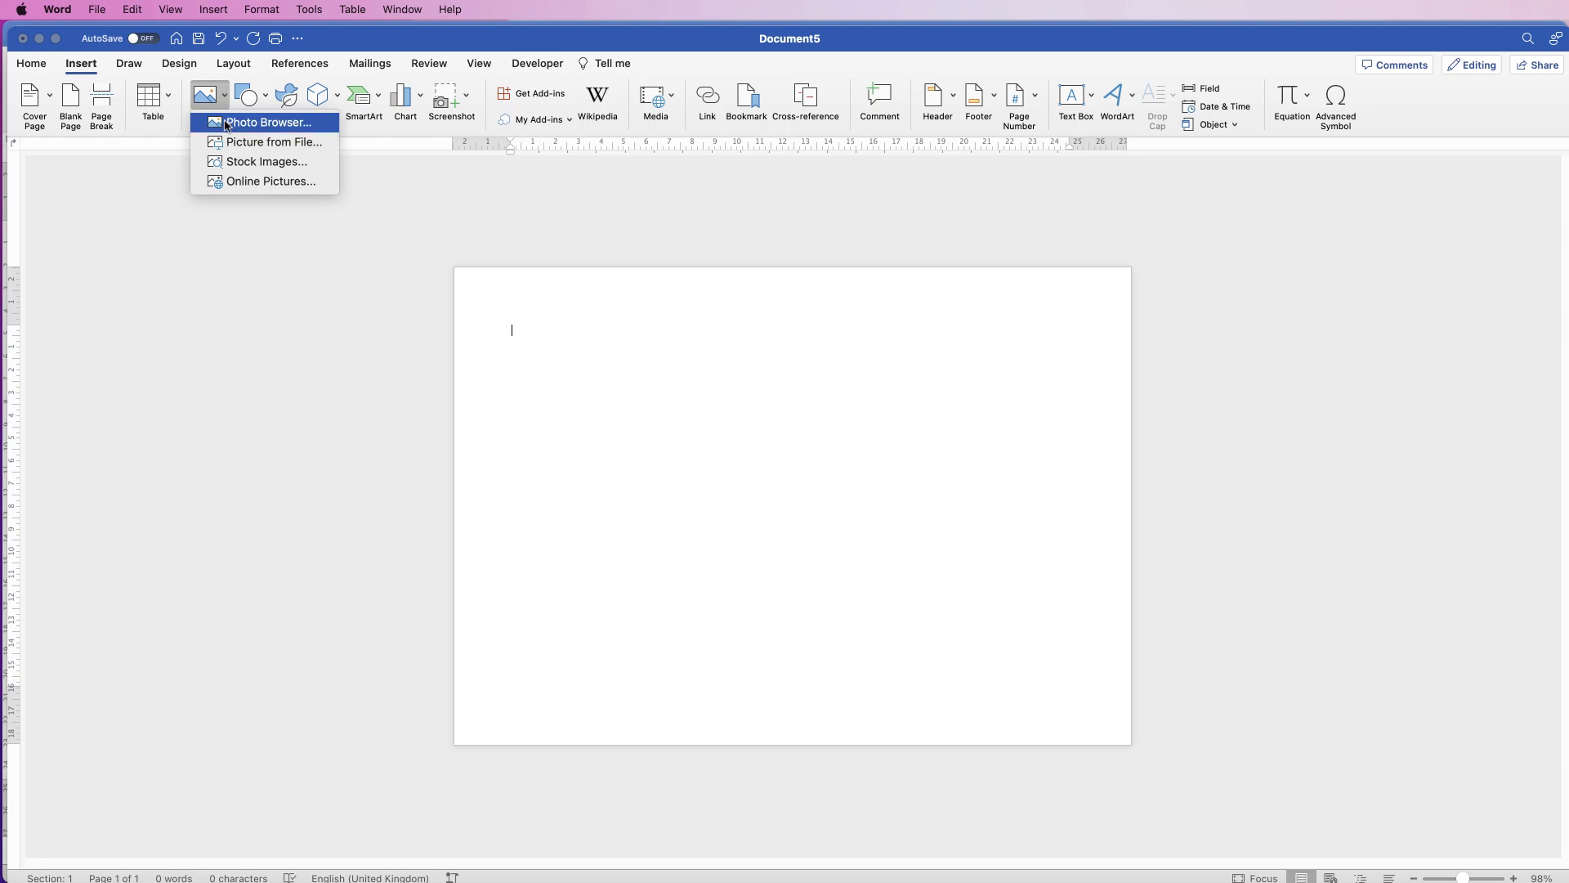
{"action": "left_click", "coordinate": [233, 147]}
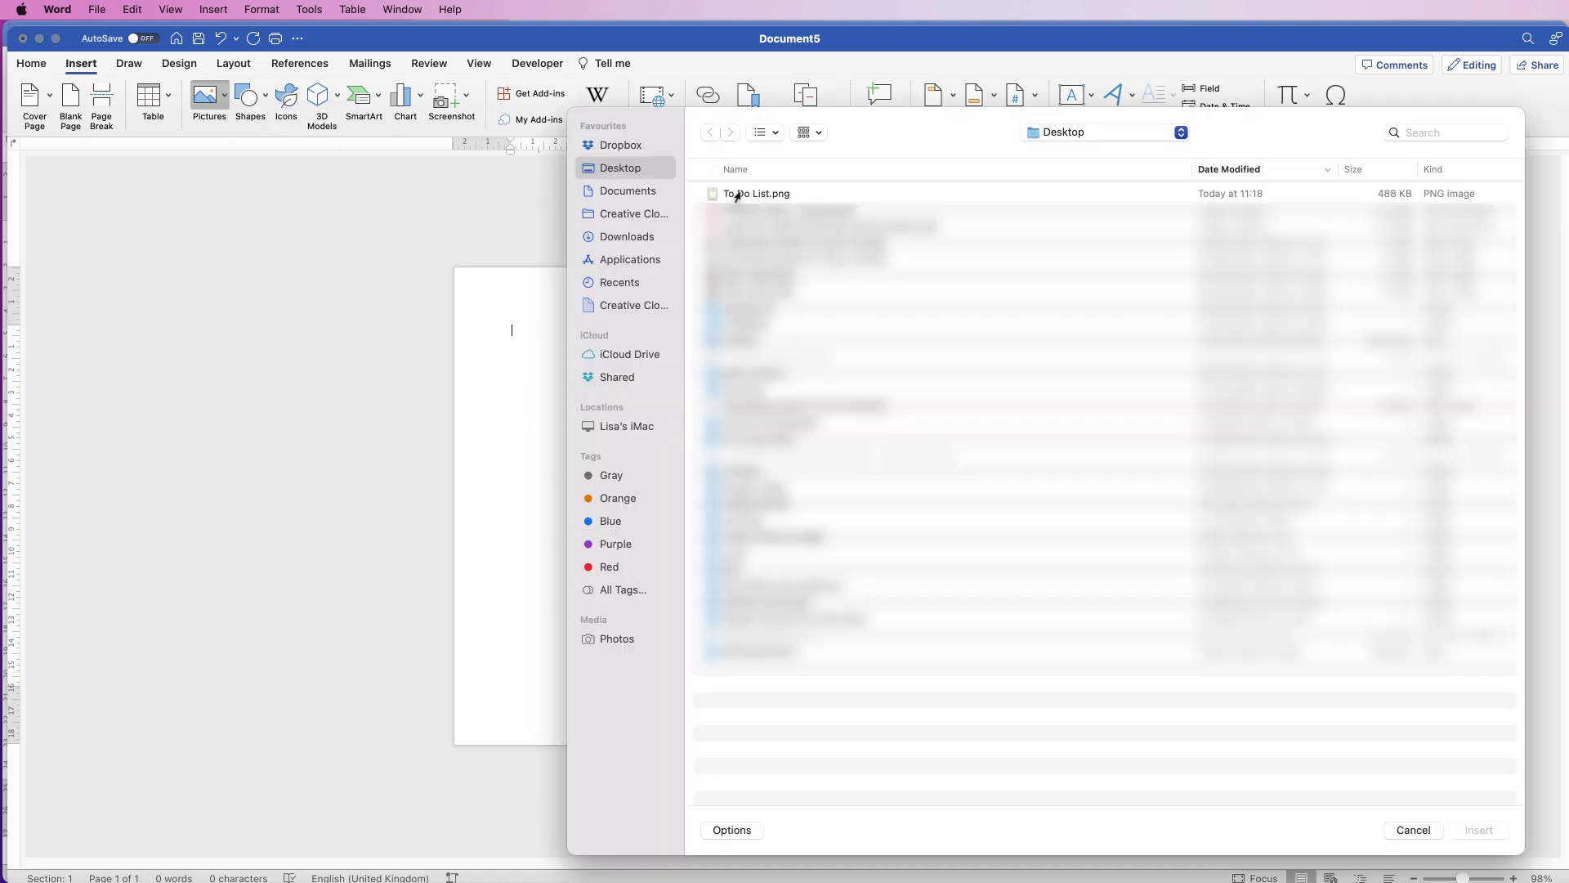
{"action": "left_click", "coordinate": [1479, 830]}
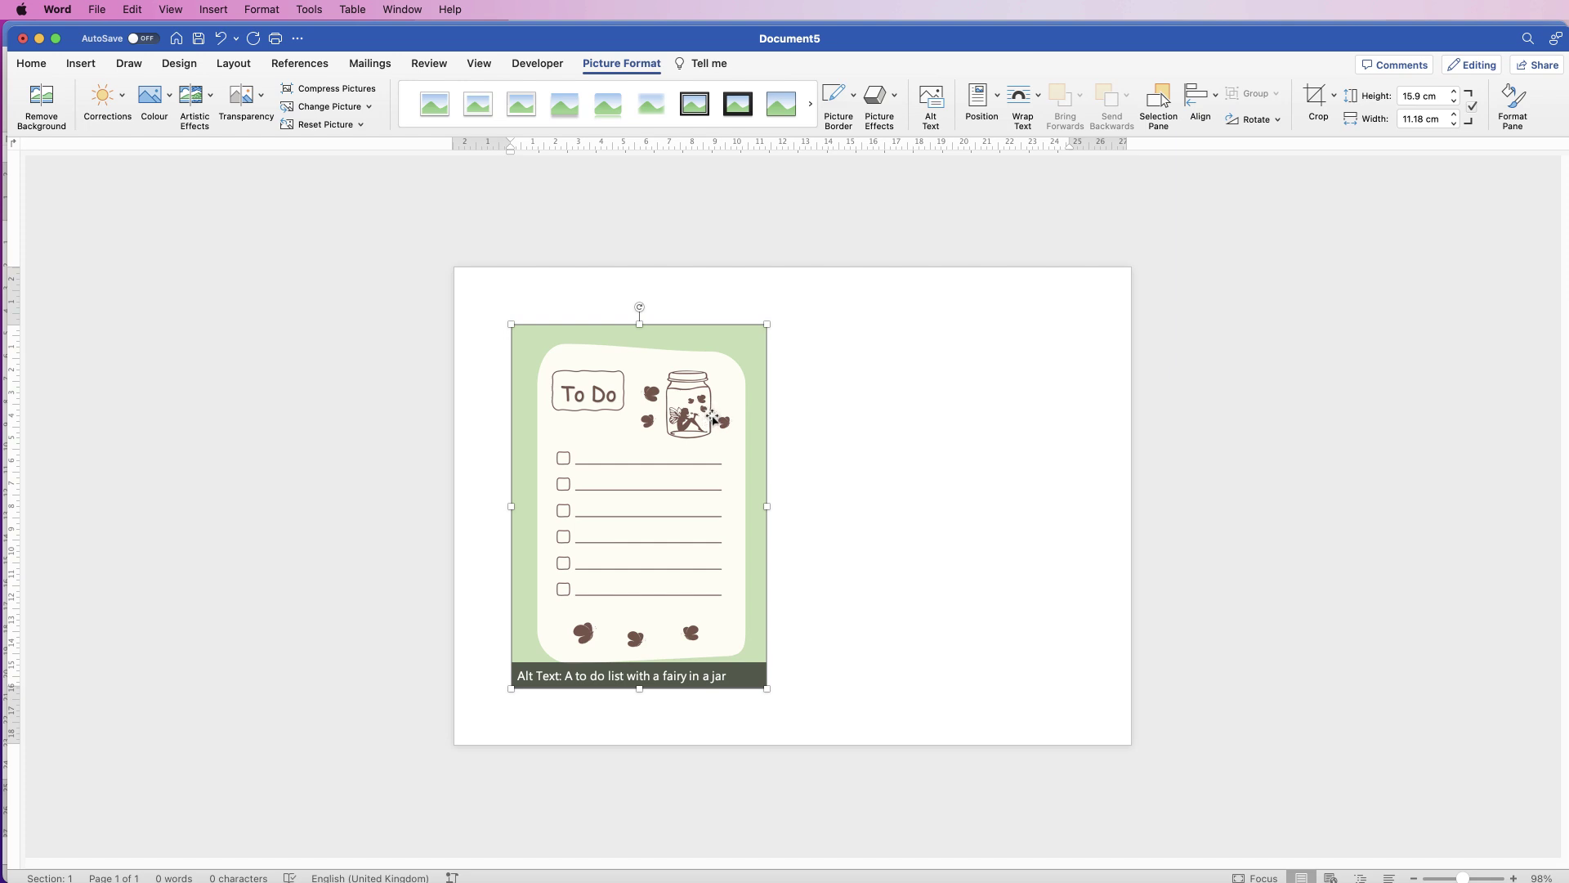
Set the to-do picture's text wrapping to In Front of Text and move it near the page's upper-left corner.
{"action": "right_click", "coordinate": [661, 434]}
{"action": "mouse_move", "coordinate": [768, 656]}
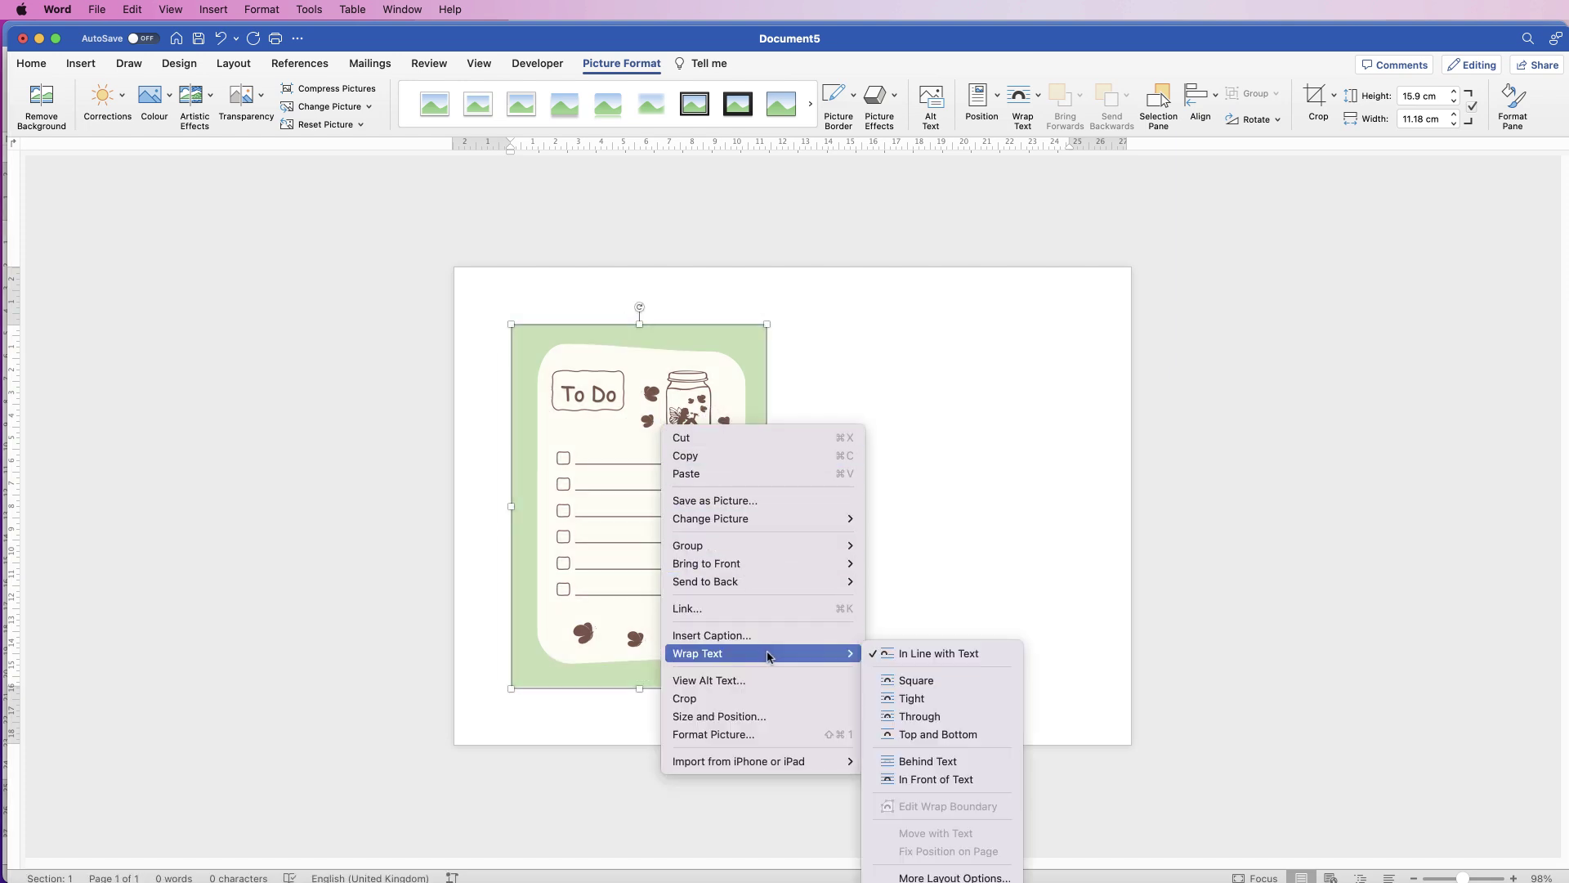
{"action": "left_click", "coordinate": [907, 781]}
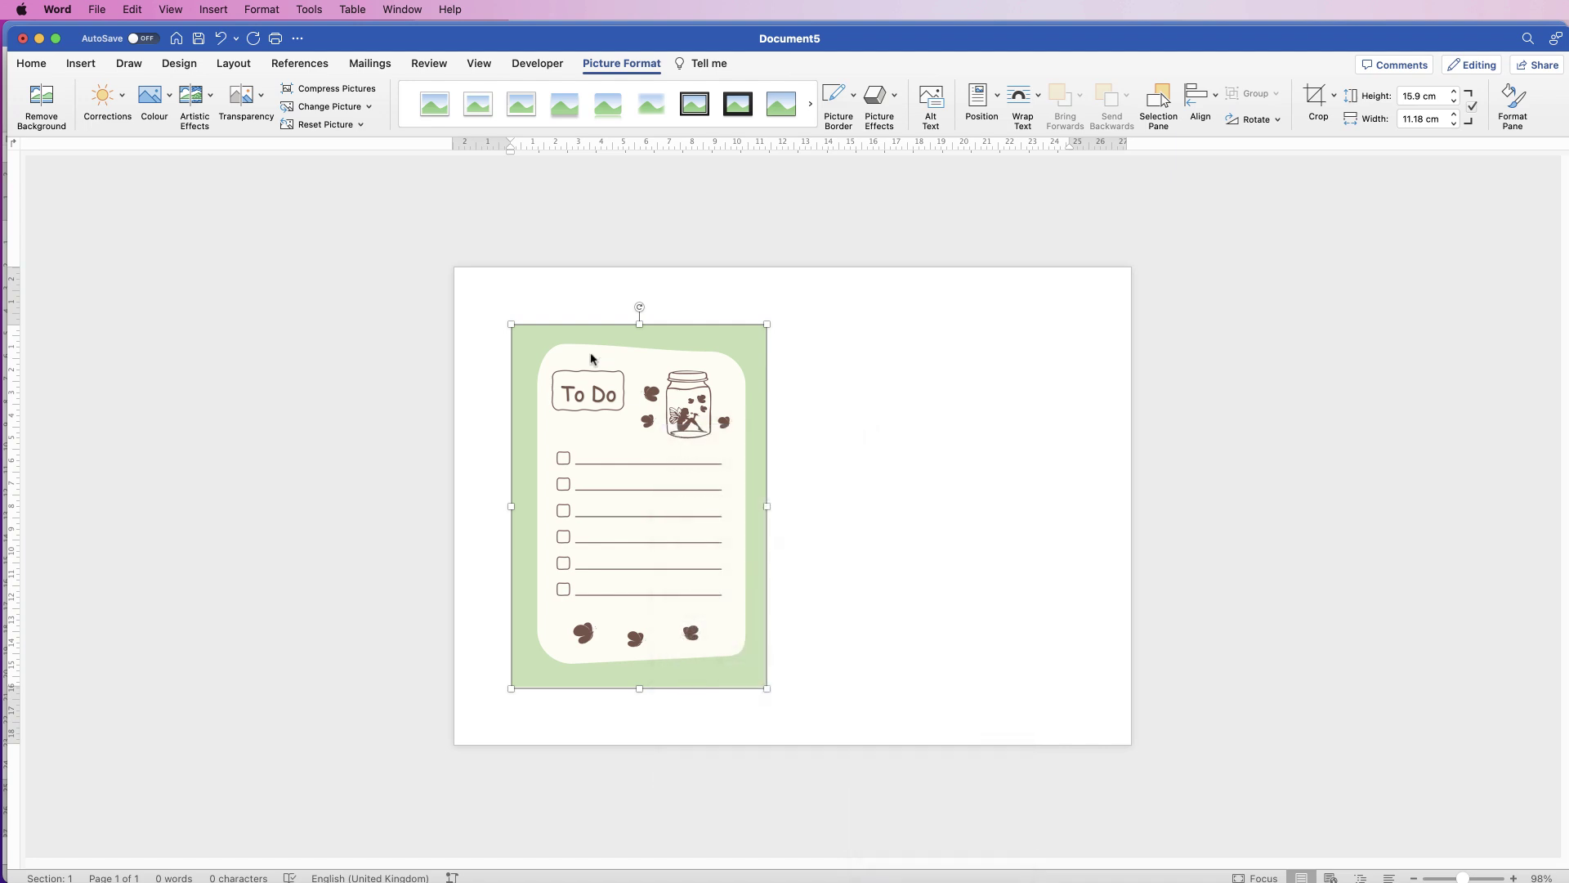
{"action": "left_click_drag", "start_coordinate": [621, 420], "coordinate": [588, 384]}
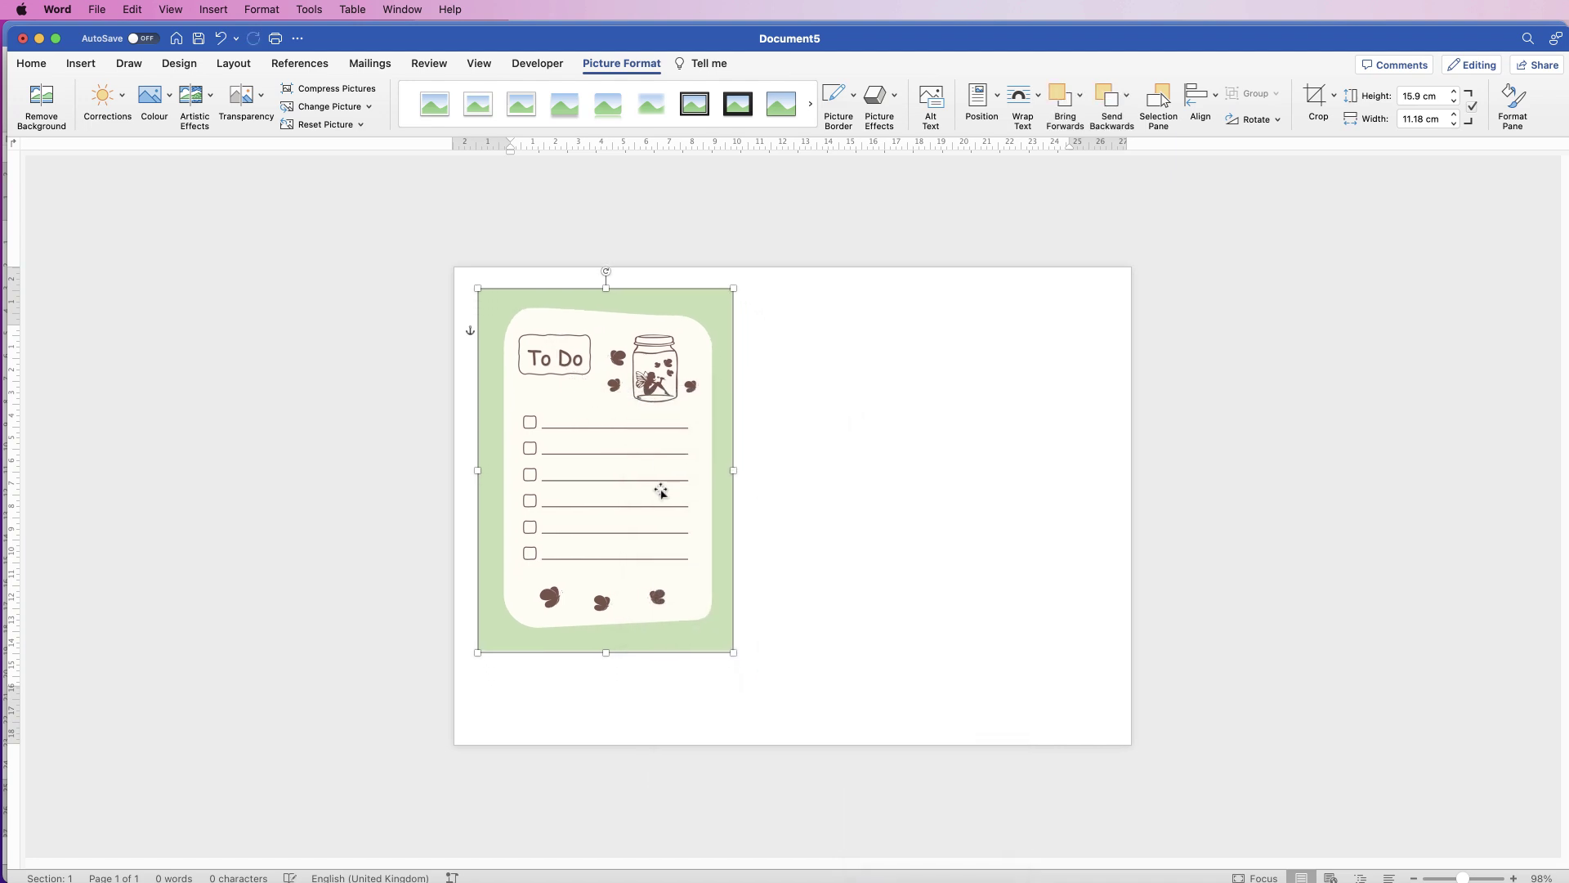
Duplicate the to-do picture onto the page's right half, enlarge both copies to about 18.3 cm high, and place them side by side.
{"action": "left_click_drag", "start_coordinate": [599, 484], "coordinate": [978, 480]}
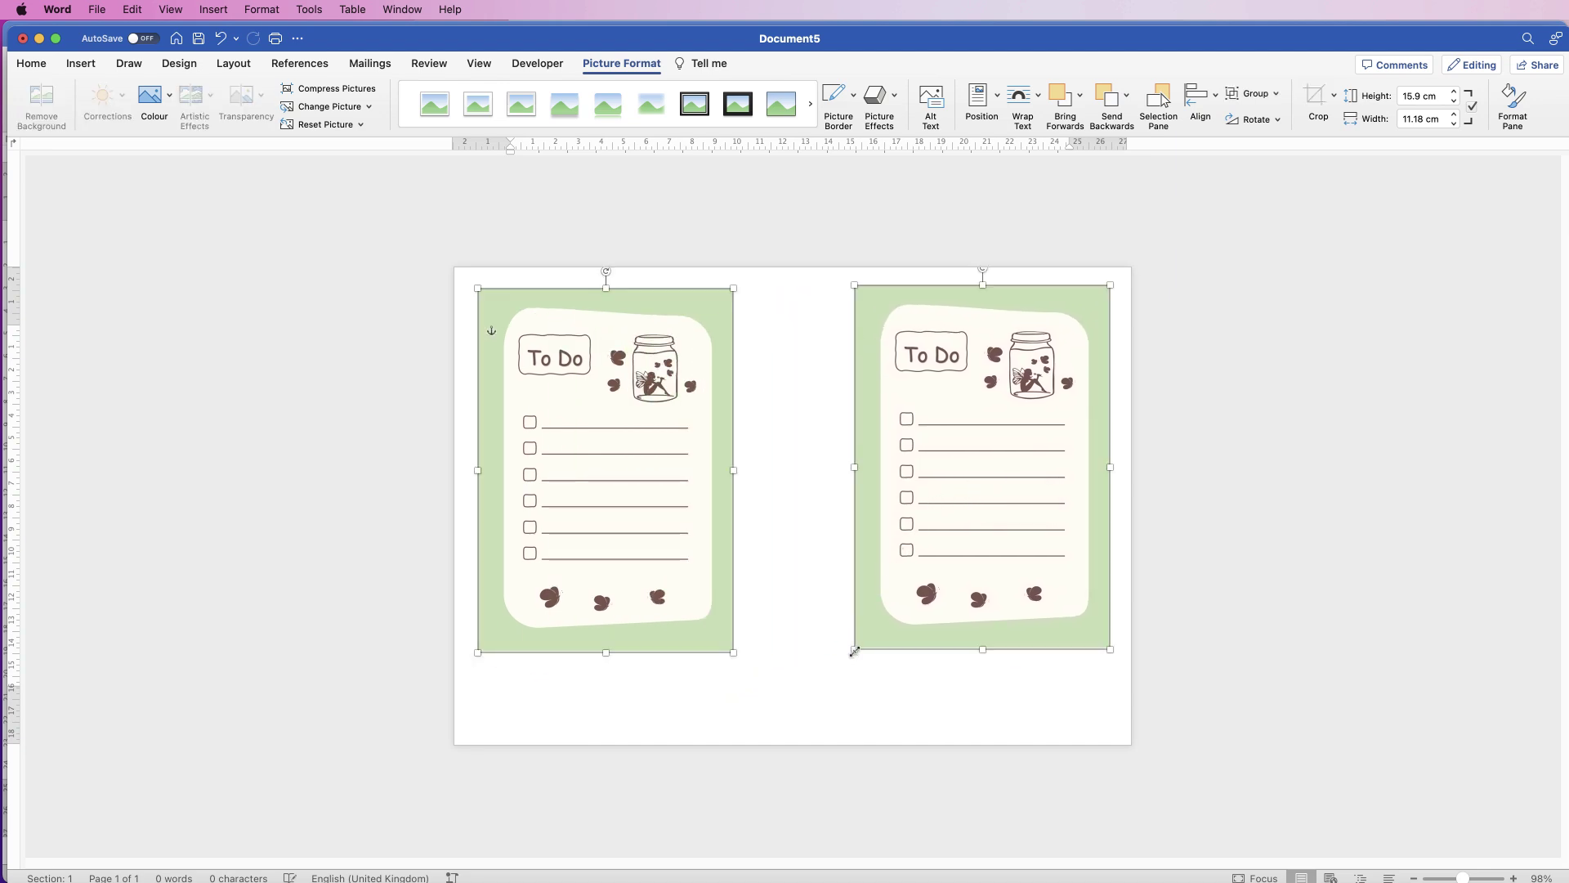
{"action": "left_click_drag", "start_coordinate": [854, 651], "coordinate": [816, 689]}
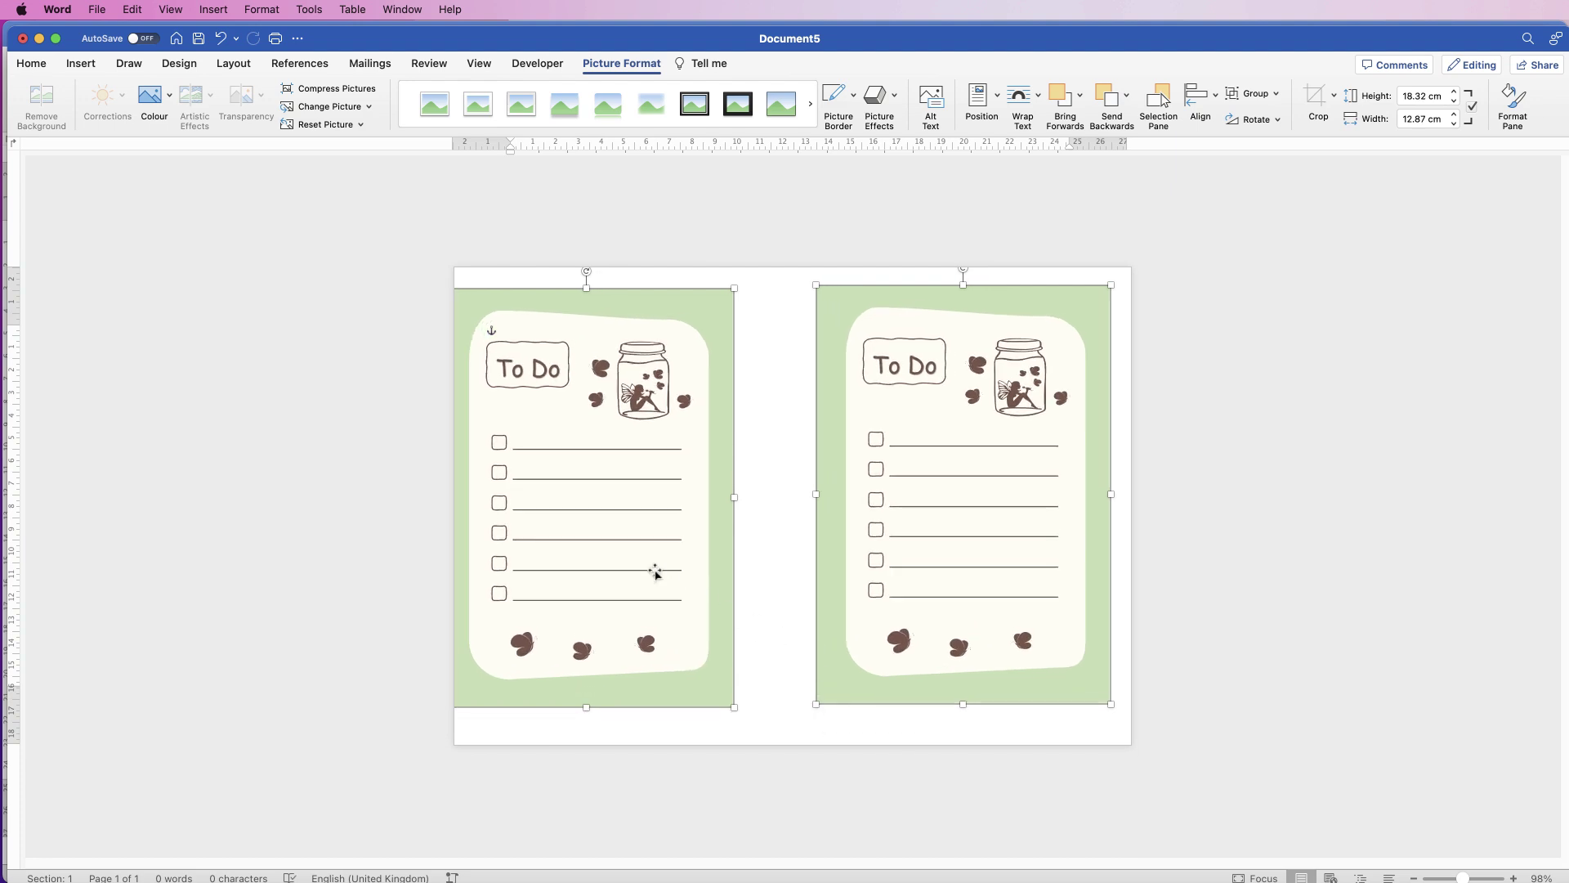
{"action": "left_click", "coordinate": [770, 539]}
{"action": "left_click_drag", "start_coordinate": [631, 527], "coordinate": [666, 524]}
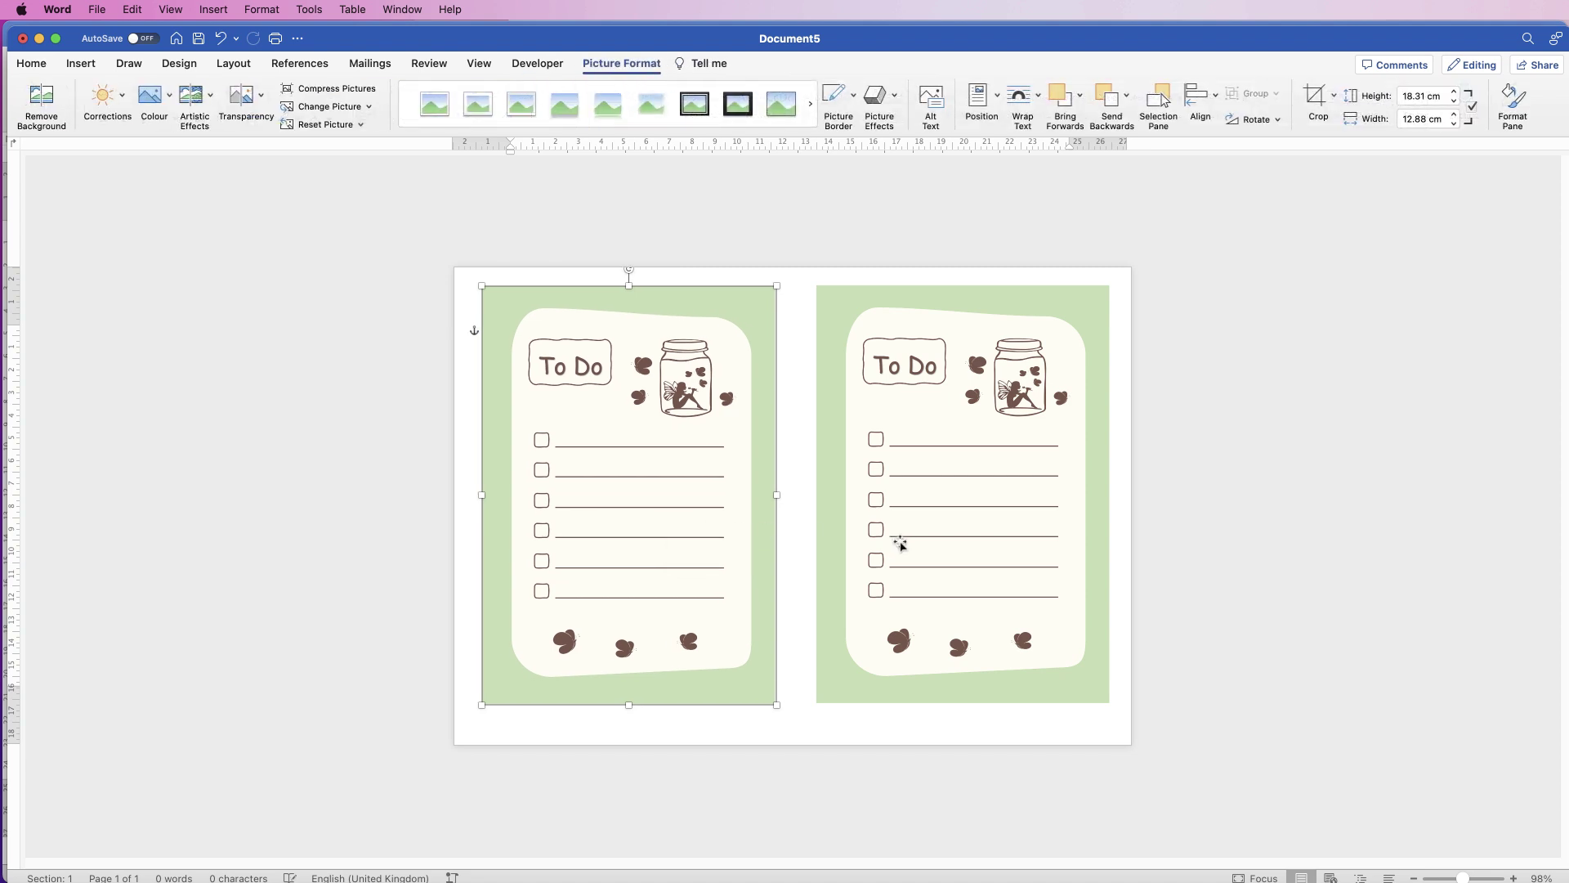
{"action": "left_click_drag", "start_coordinate": [900, 543], "coordinate": [894, 551]}
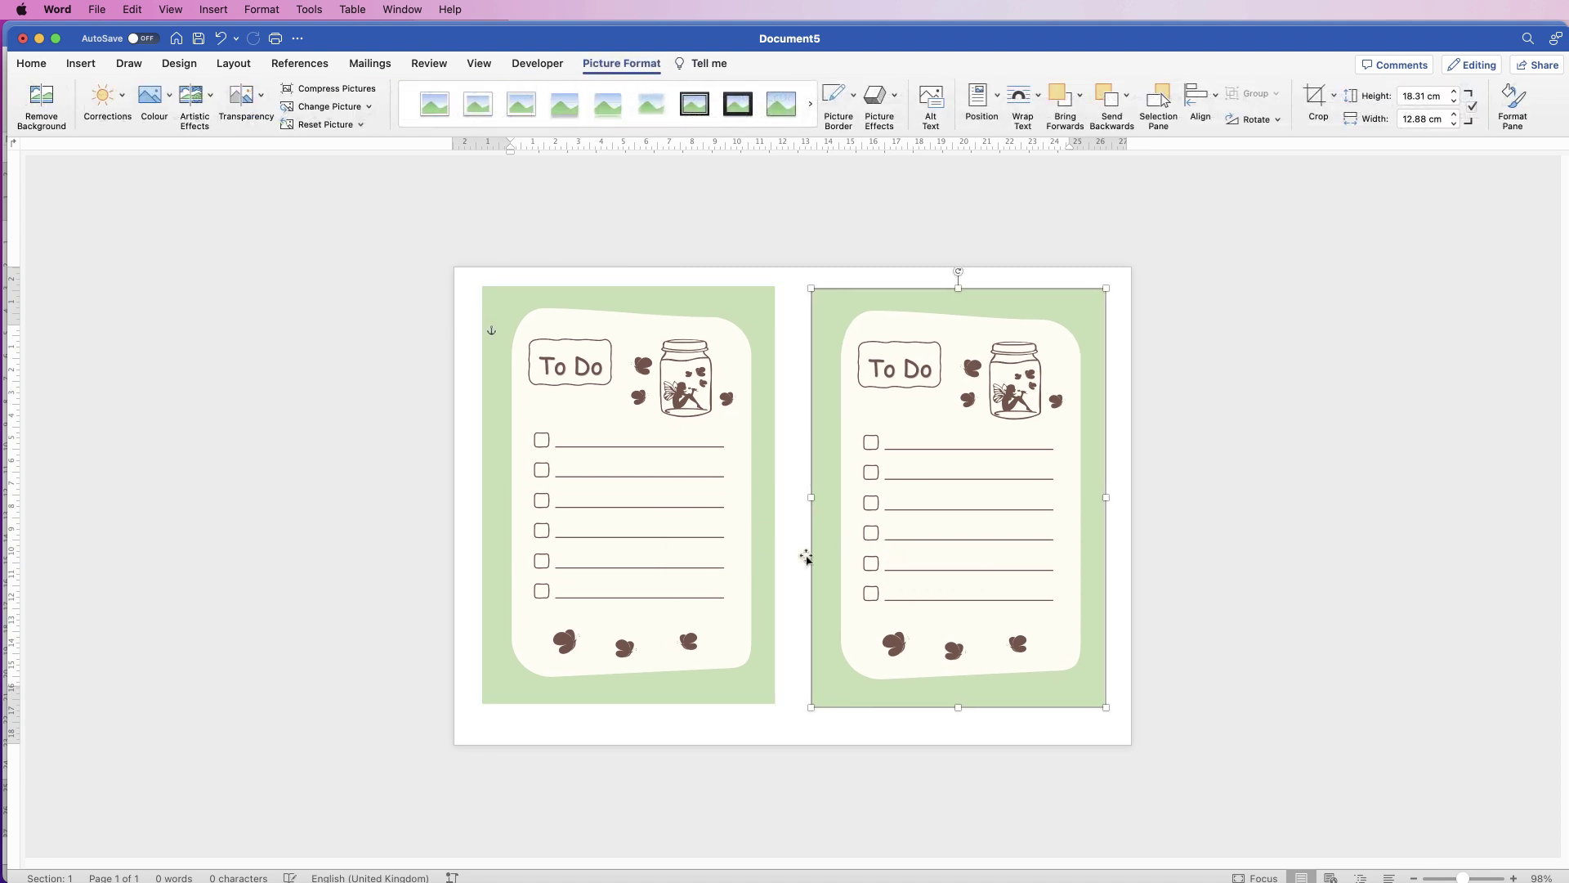
Select both to-do pictures, enlarge them to about 19.3 cm high by 13.6 cm wide, and shift them together to fit the page.
{"action": "left_click", "coordinate": [687, 582], "text": "shift"}
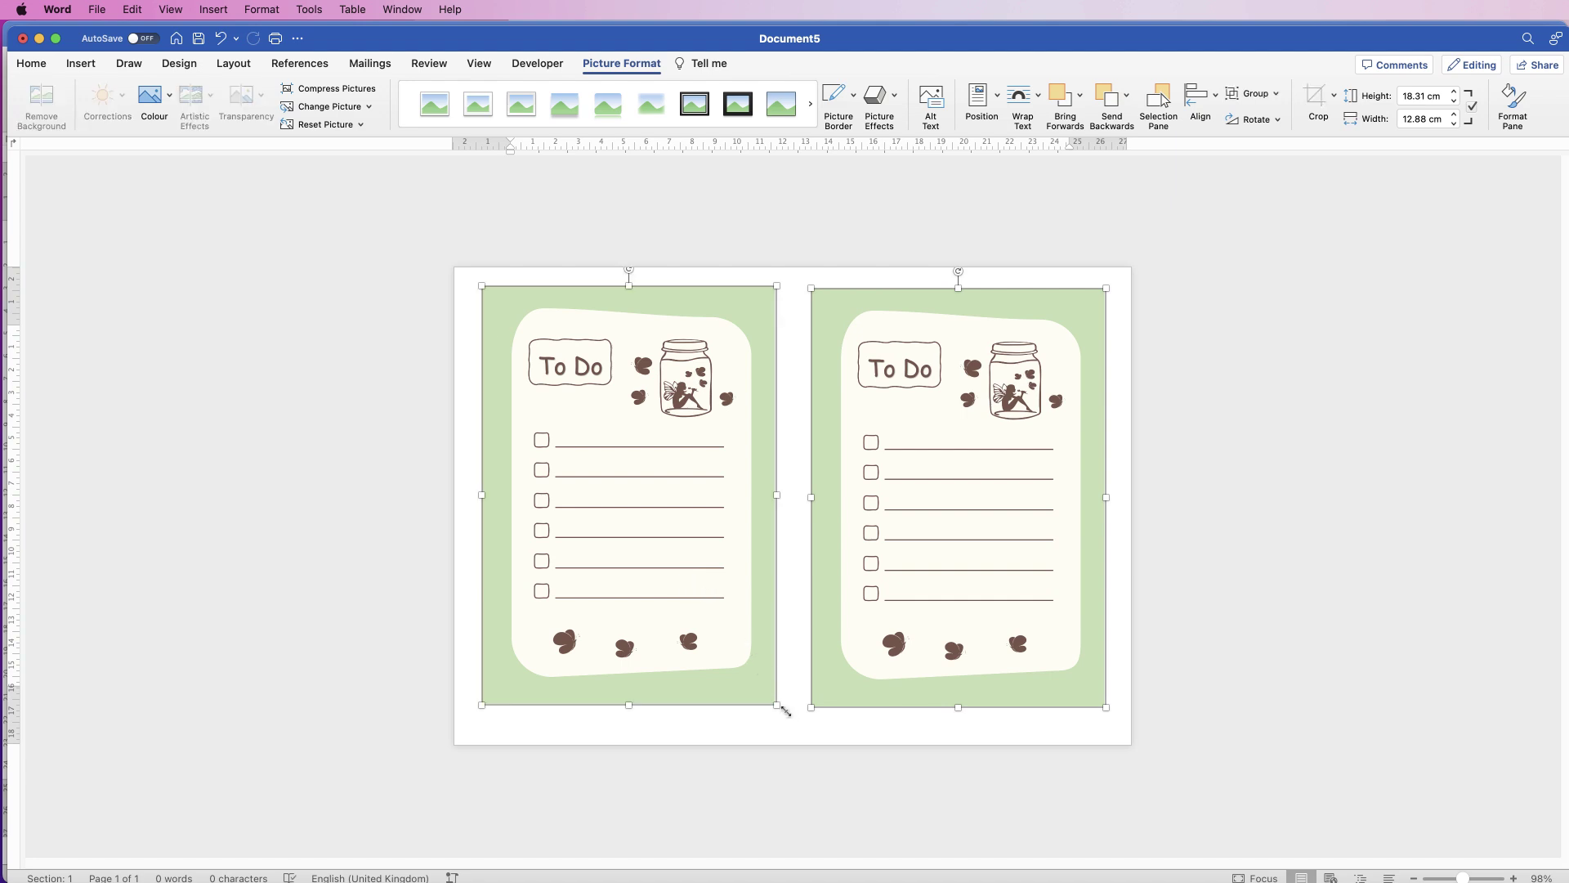
{"action": "left_click_drag", "start_coordinate": [777, 706], "coordinate": [792, 722]}
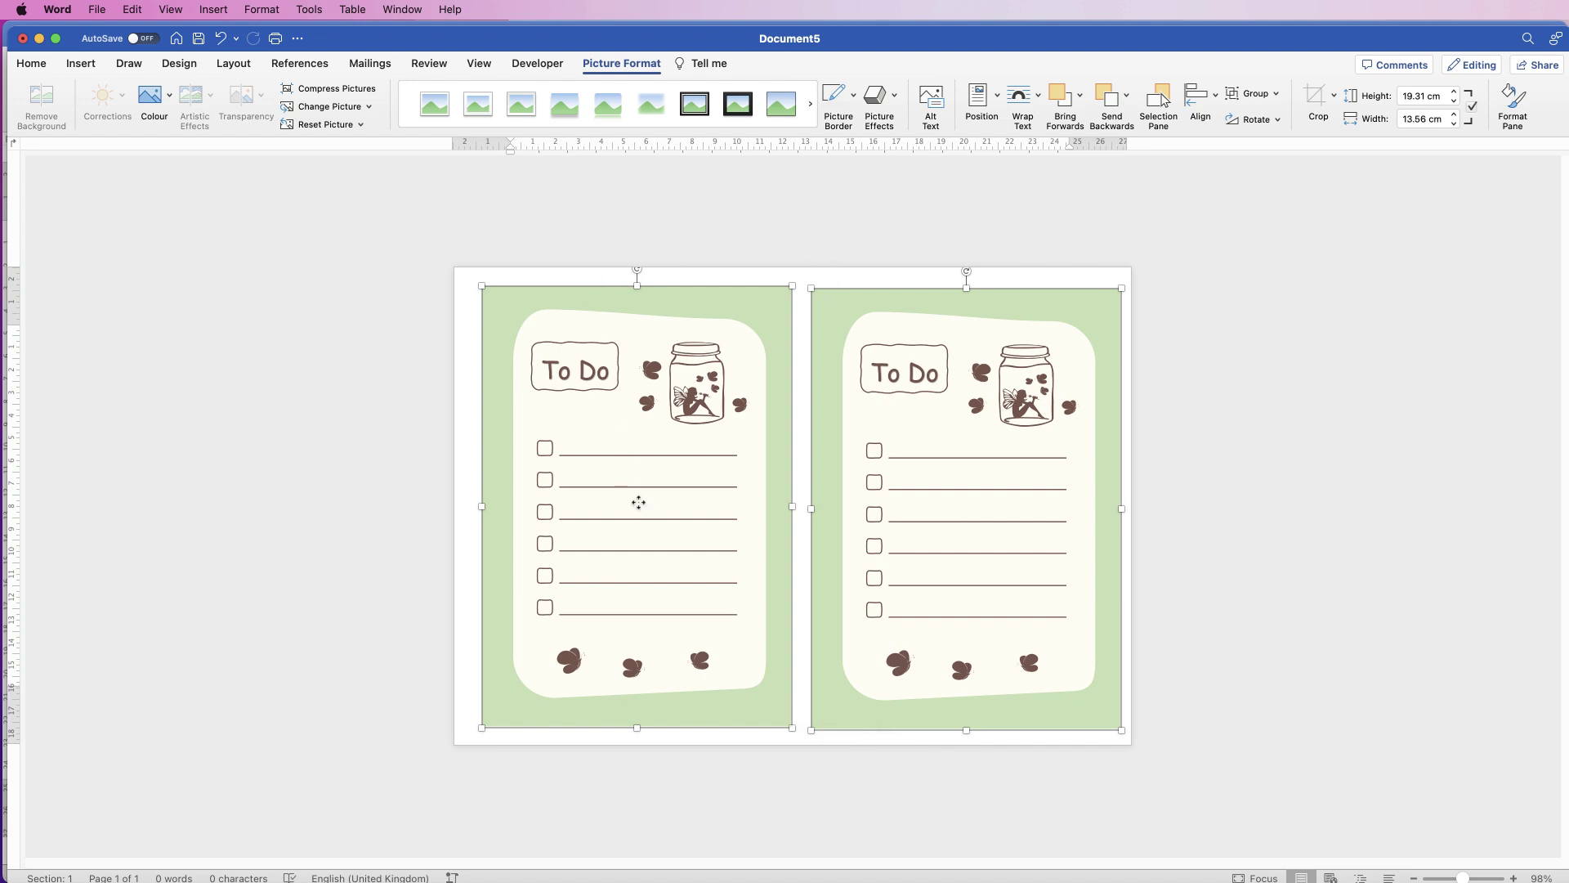
{"action": "left_click_drag", "start_coordinate": [638, 502], "coordinate": [631, 499]}
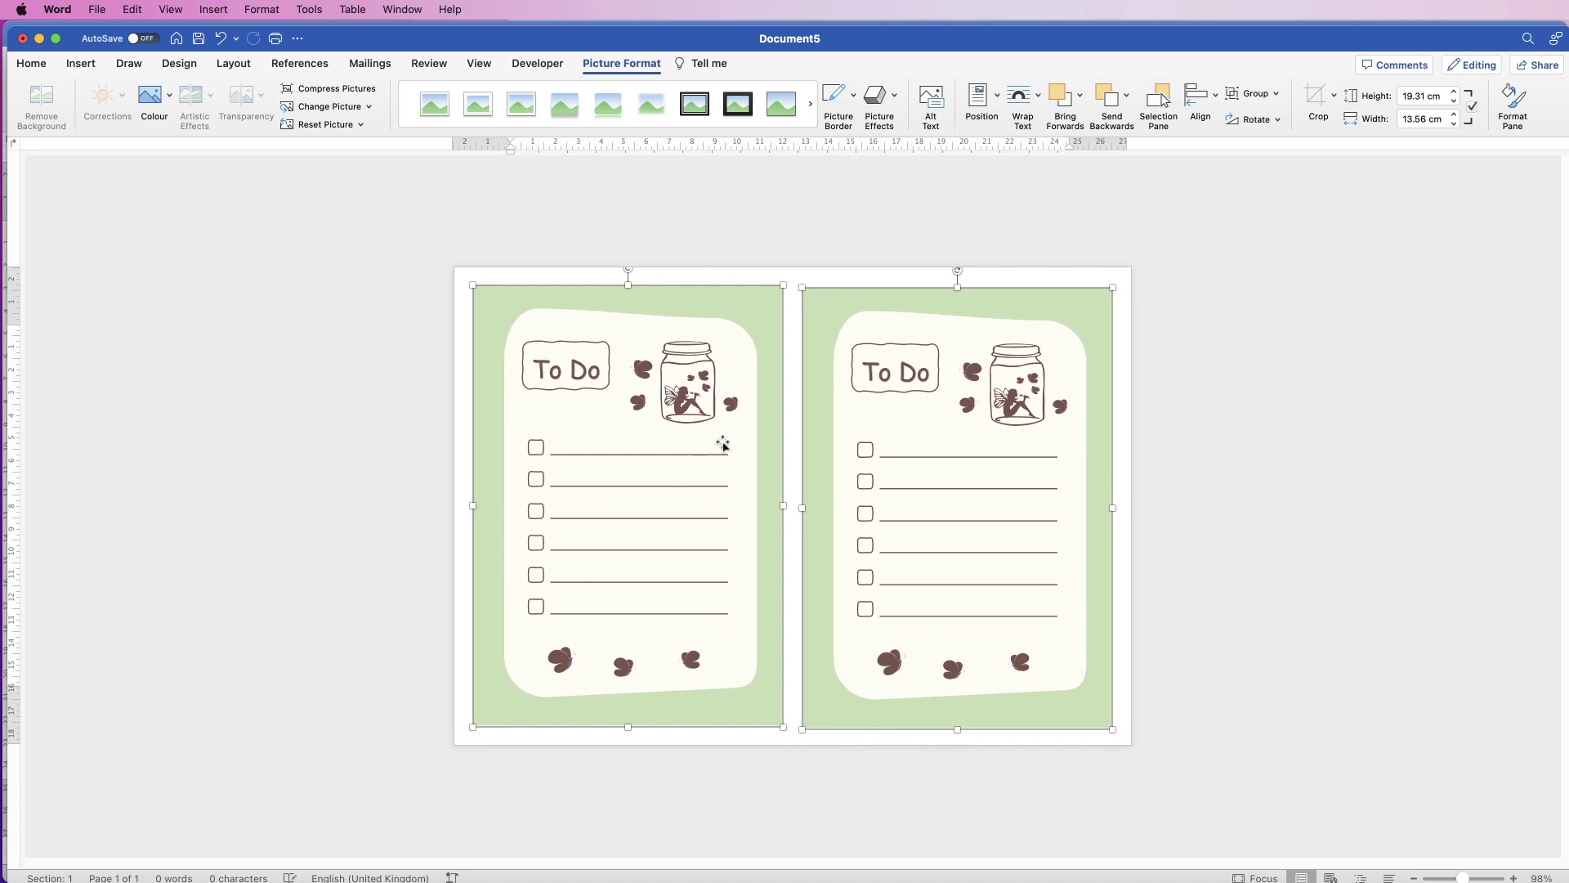
Align the two selected to-do pictures to each other's vertical middle and group them.
{"action": "left_click", "coordinate": [1217, 98]}
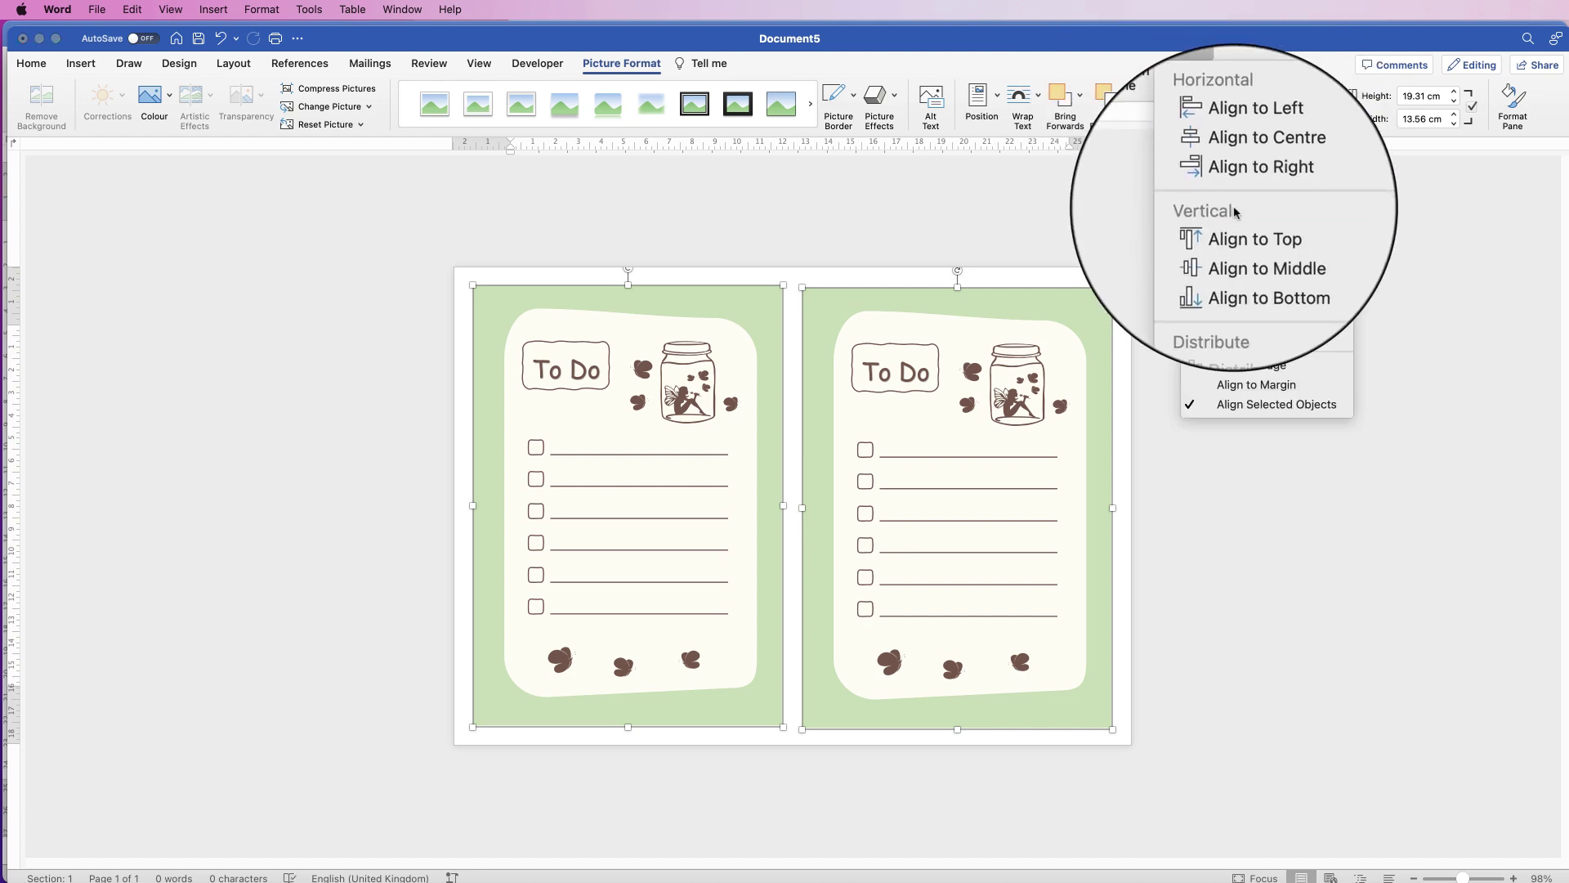
{"action": "left_click", "coordinate": [1242, 249]}
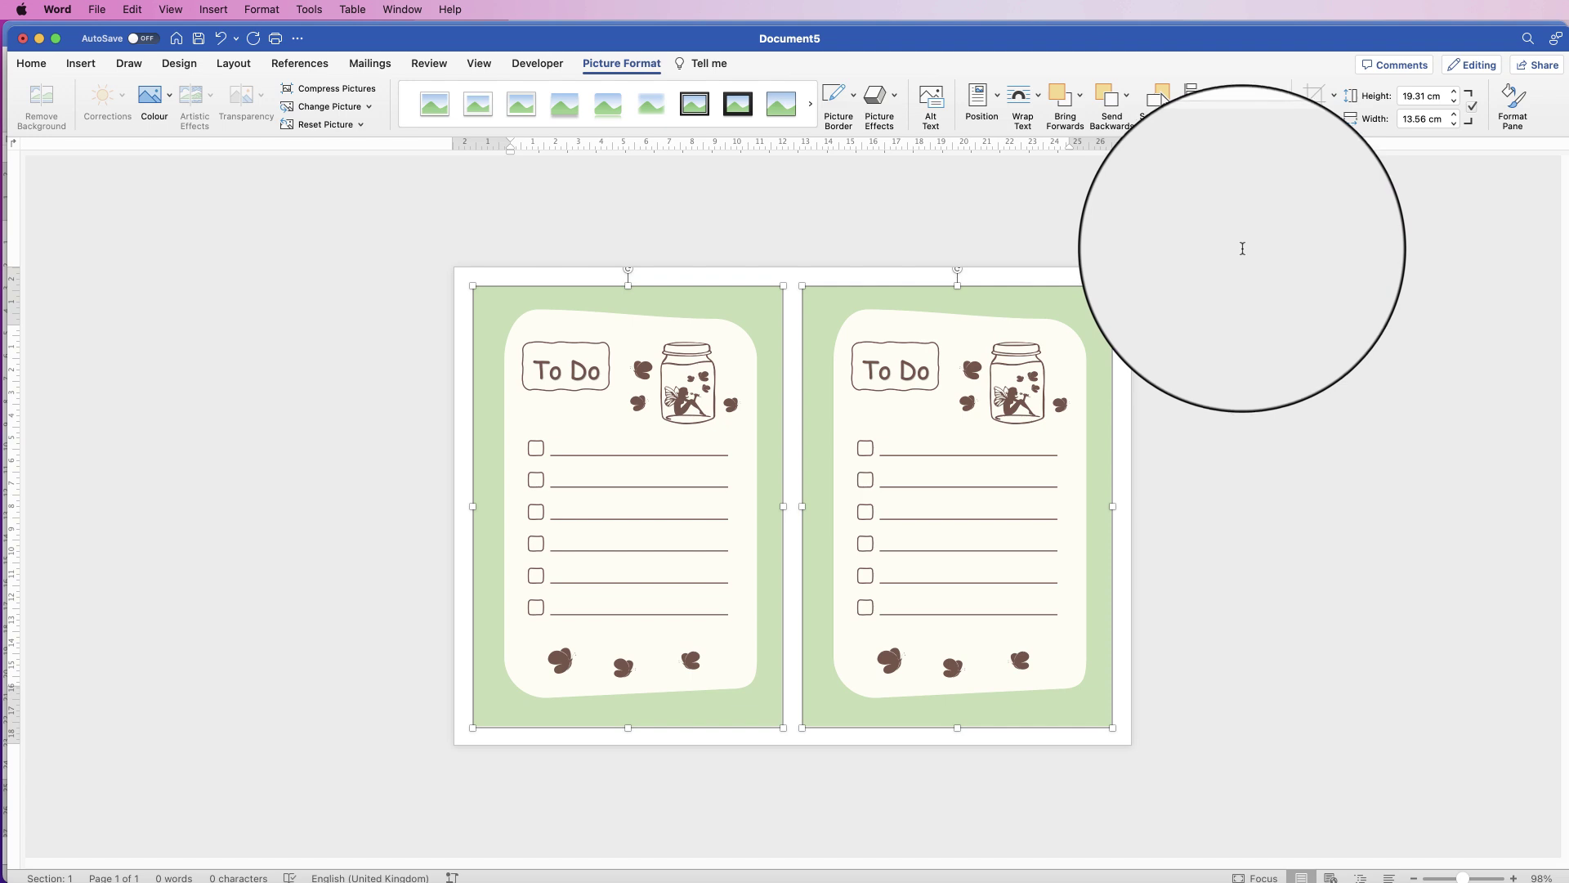
{"action": "left_click", "coordinate": [1252, 93]}
{"action": "left_click", "coordinate": [1259, 113]}
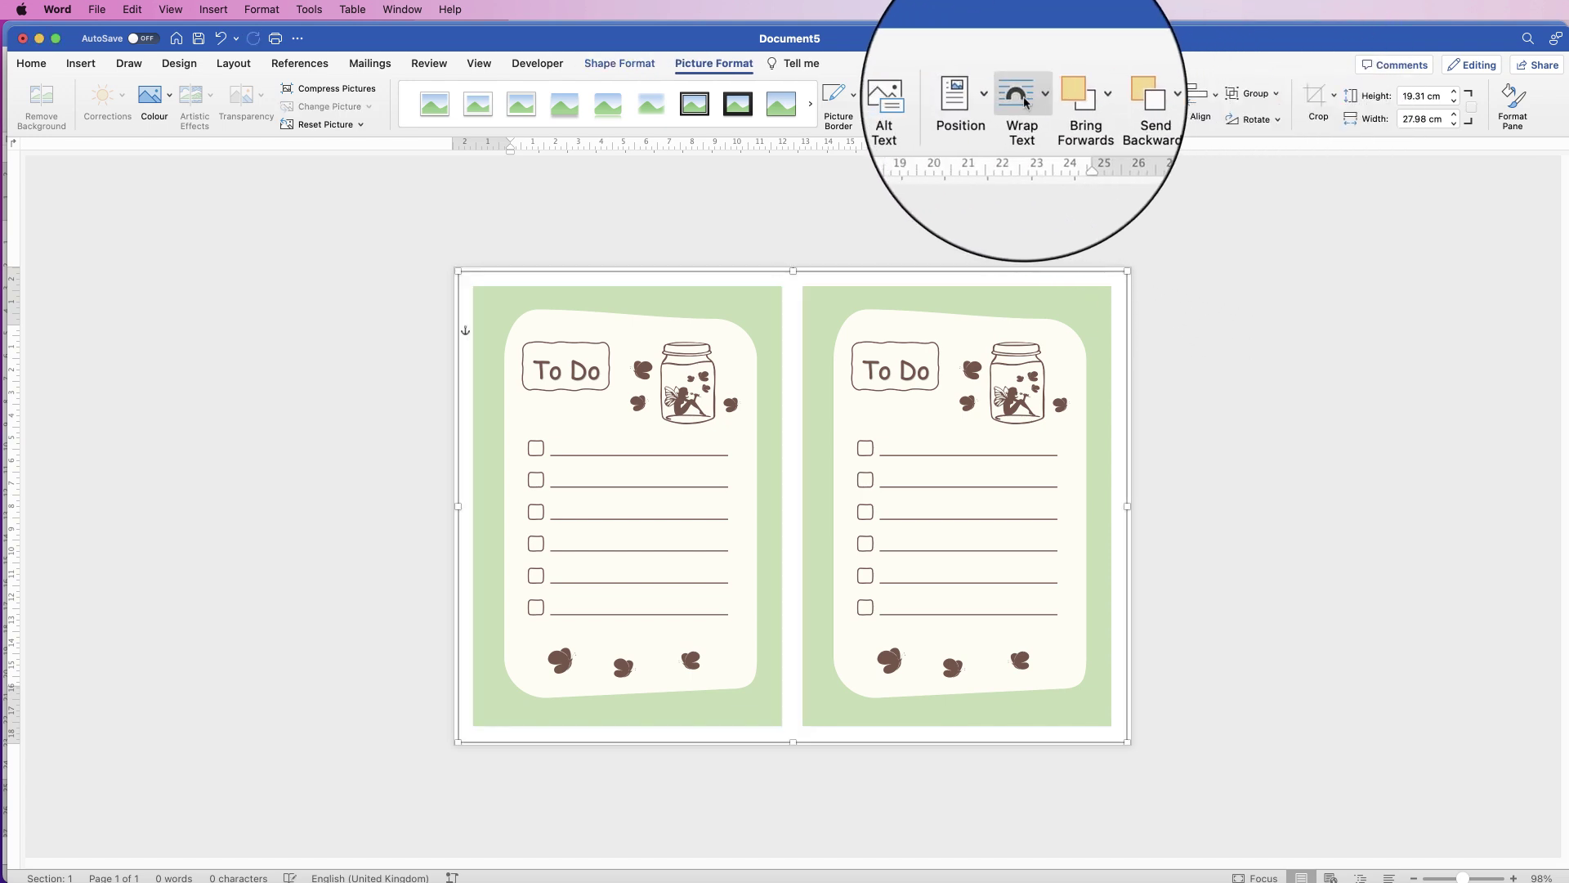
Align the grouped to-do pictures to the horizontal centre and vertical middle of the margins, and deselect the group.
{"action": "left_click", "coordinate": [1215, 96]}
{"action": "left_click", "coordinate": [1254, 158]}
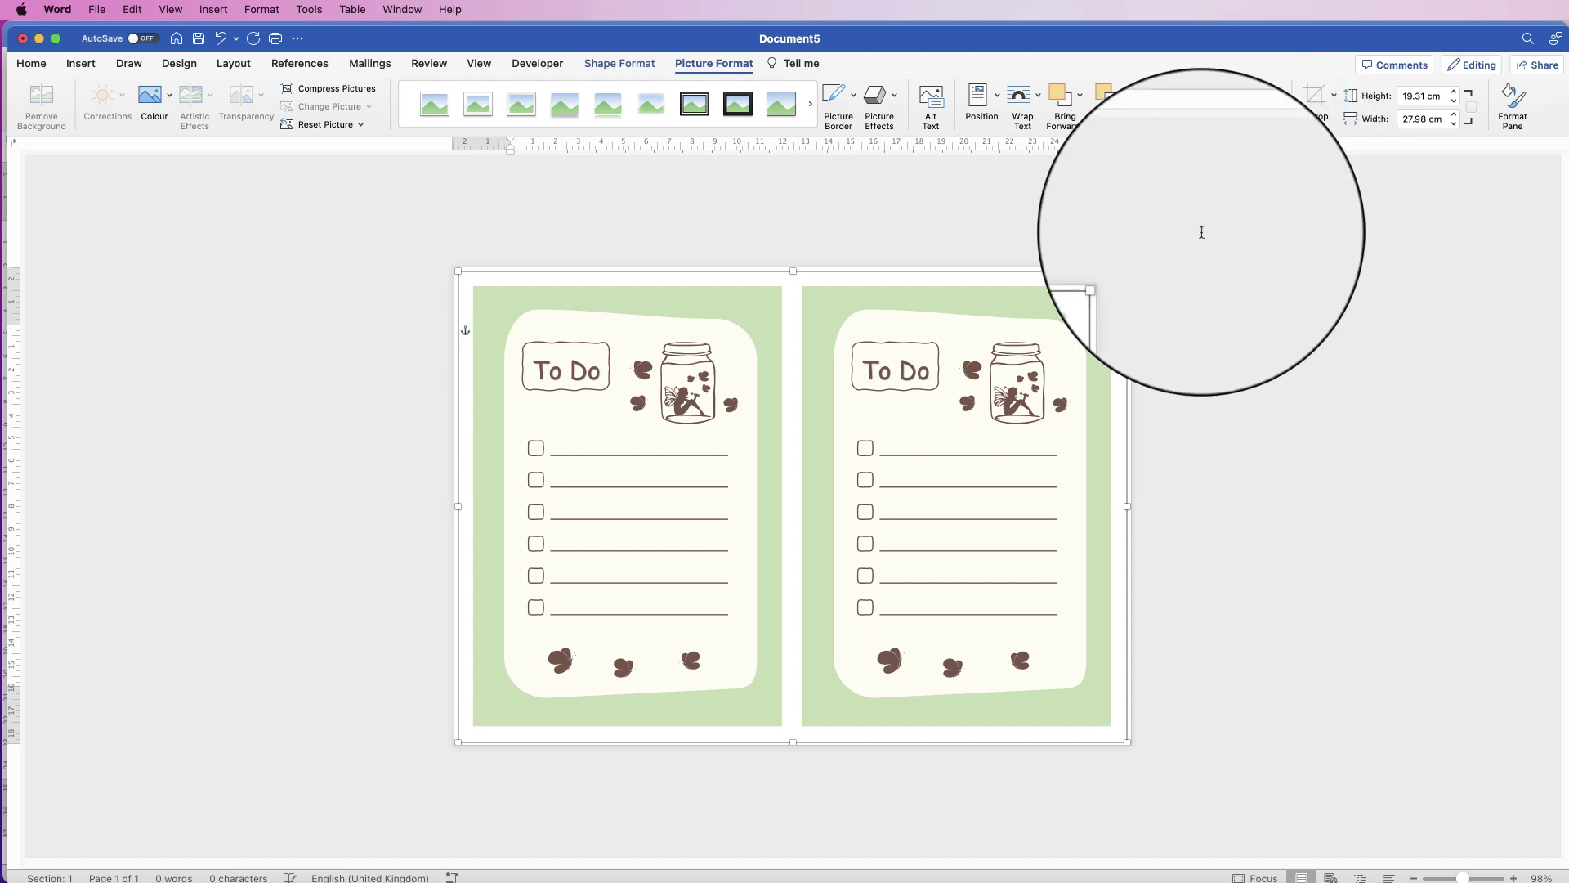
{"action": "left_click", "coordinate": [1215, 98]}
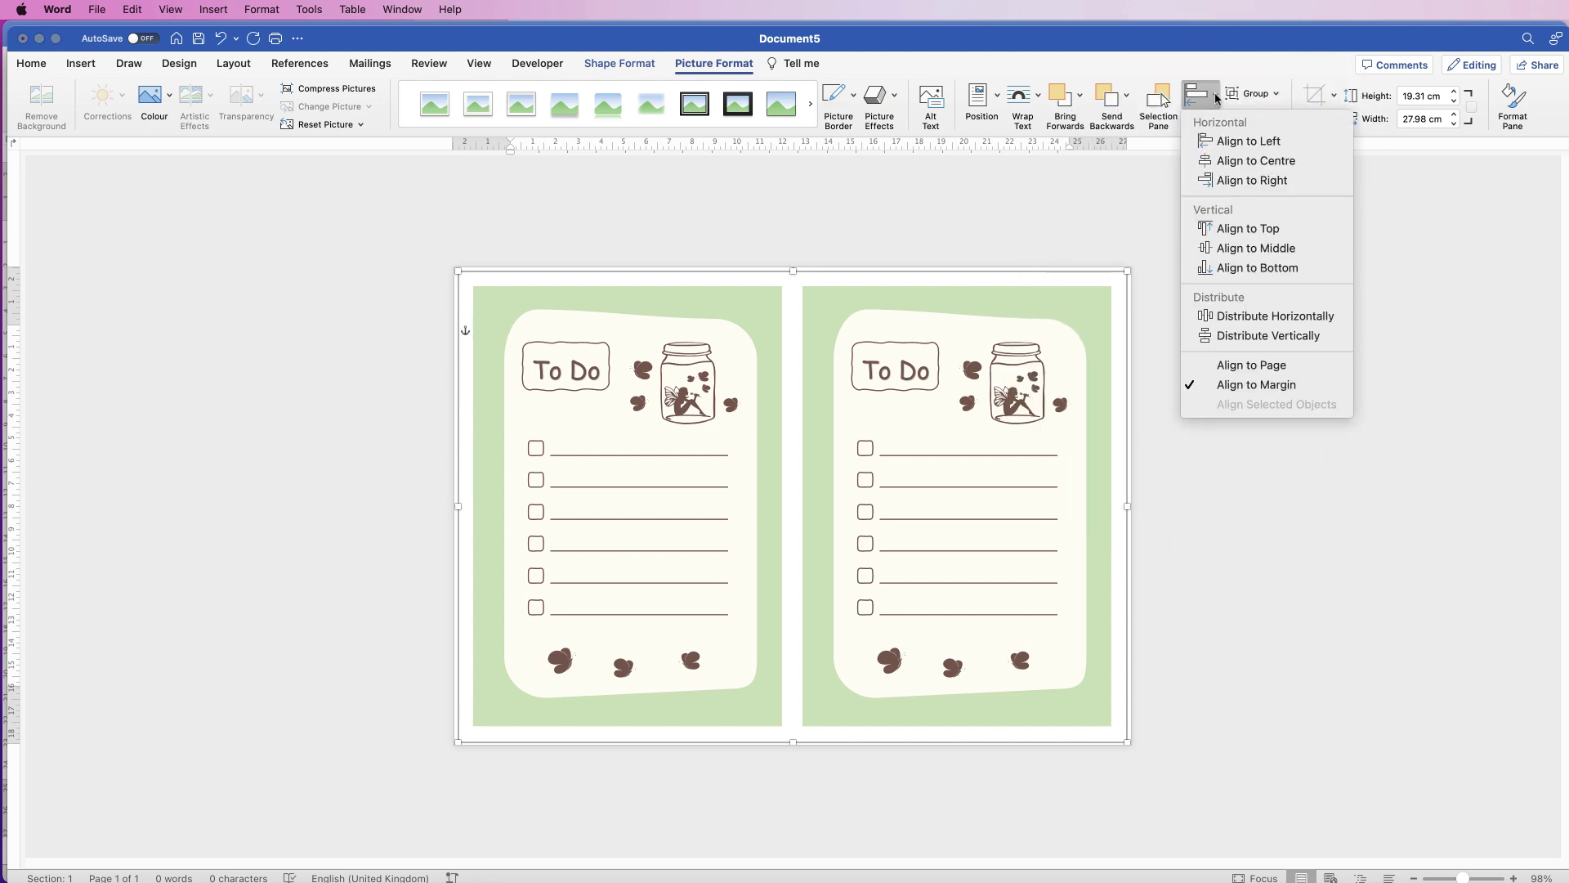
{"action": "left_click", "coordinate": [1221, 250]}
{"action": "left_click", "coordinate": [1214, 343]}
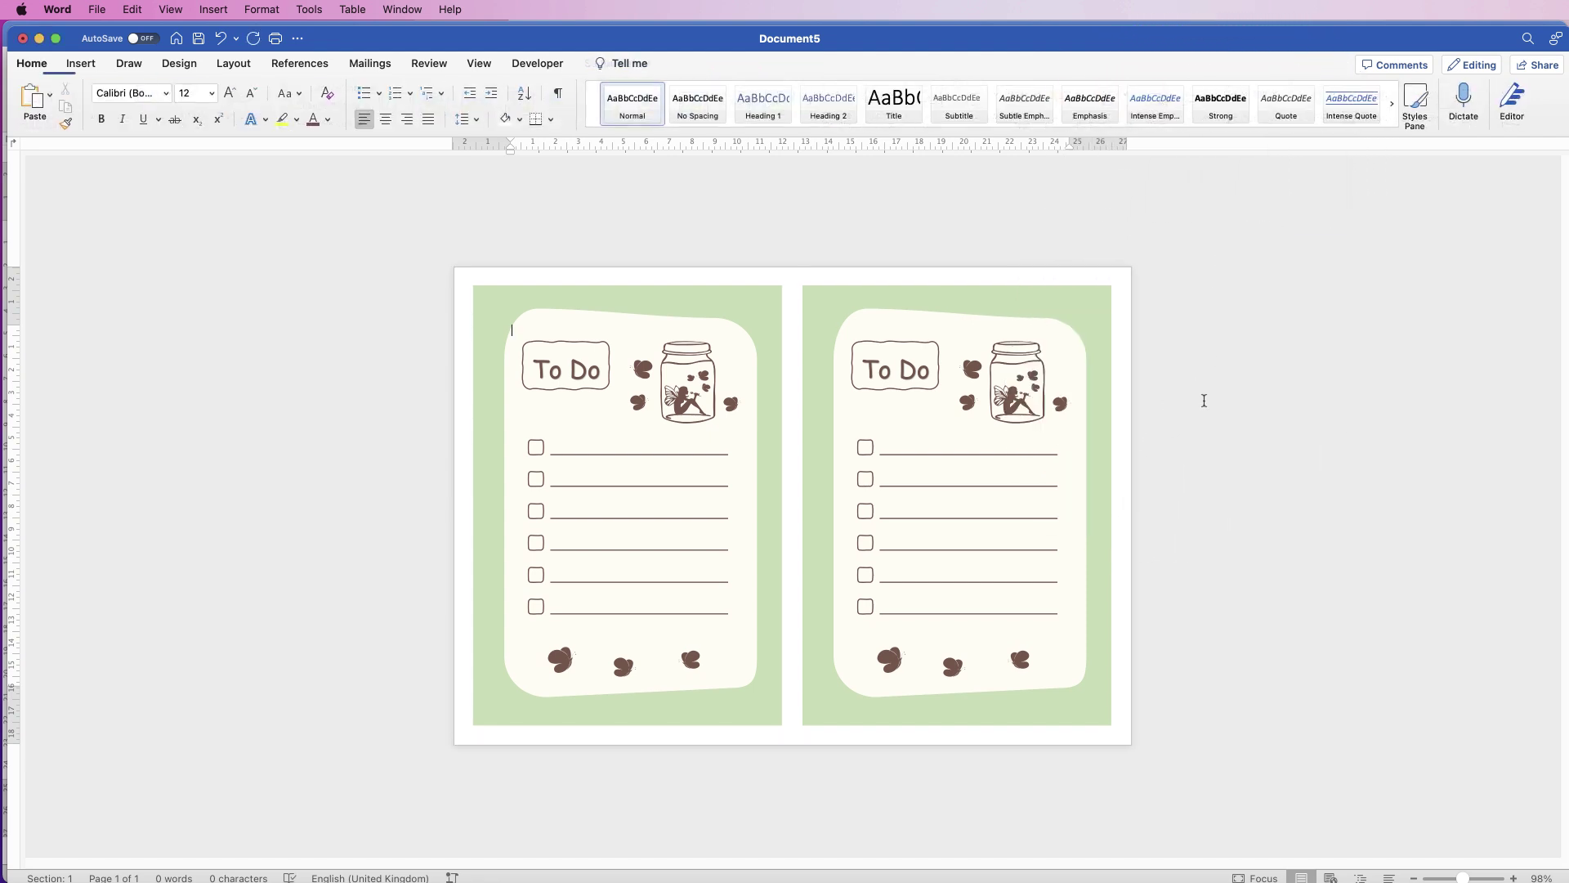